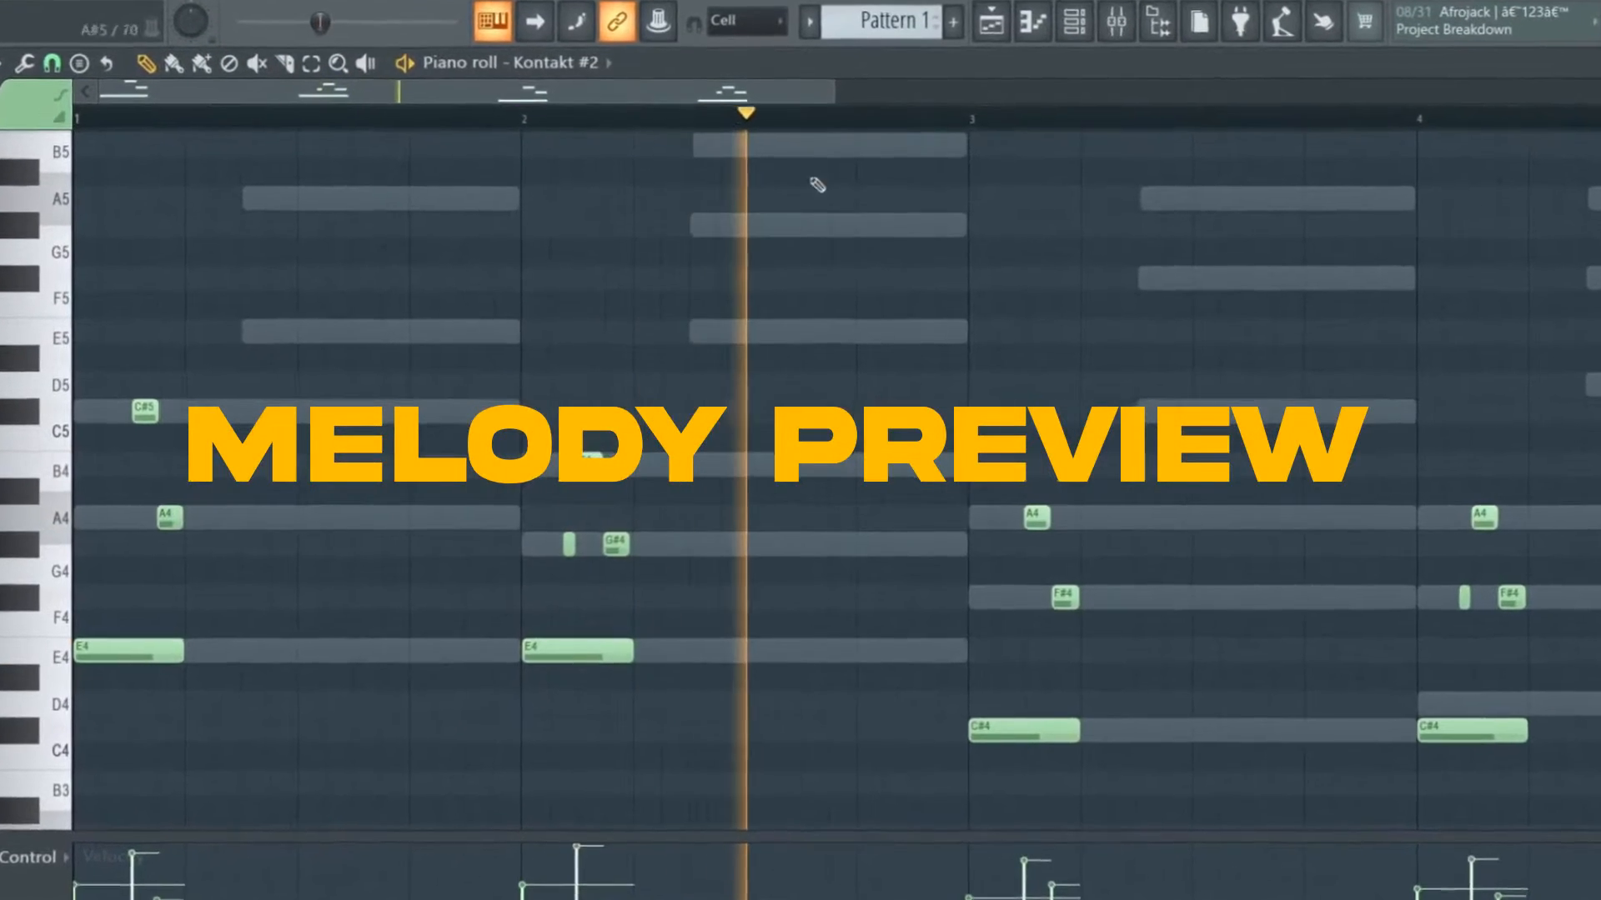
# Play back the finished melody preview in the piano roll
pyautogui.moveTo(833, 99); pyautogui.dragTo(1407, 136)
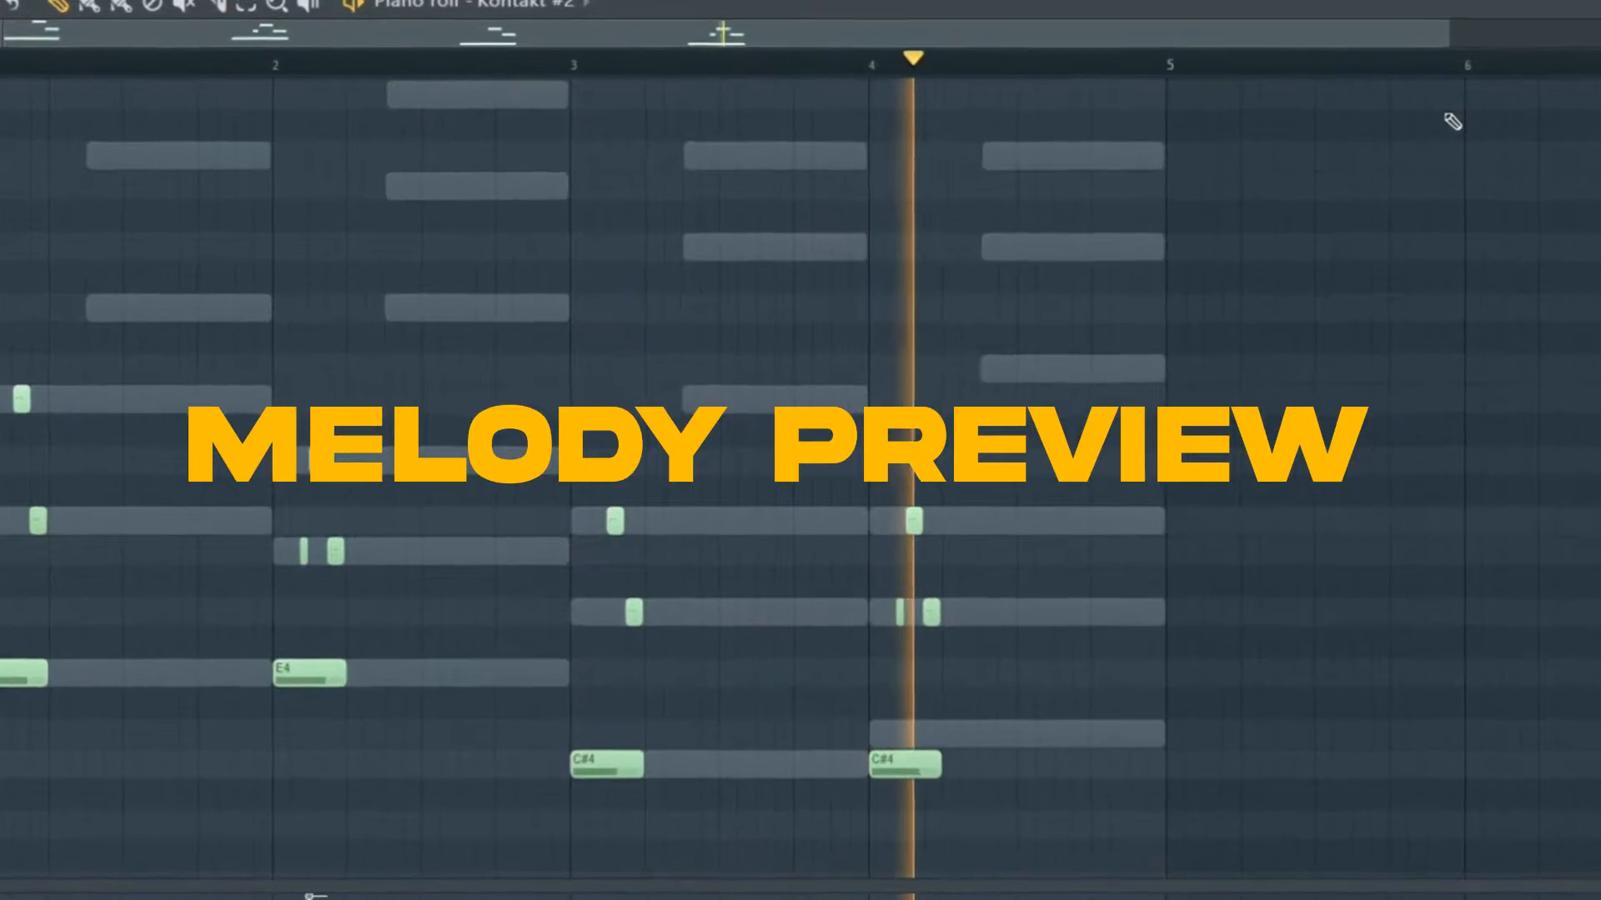
pyautogui.press('space')
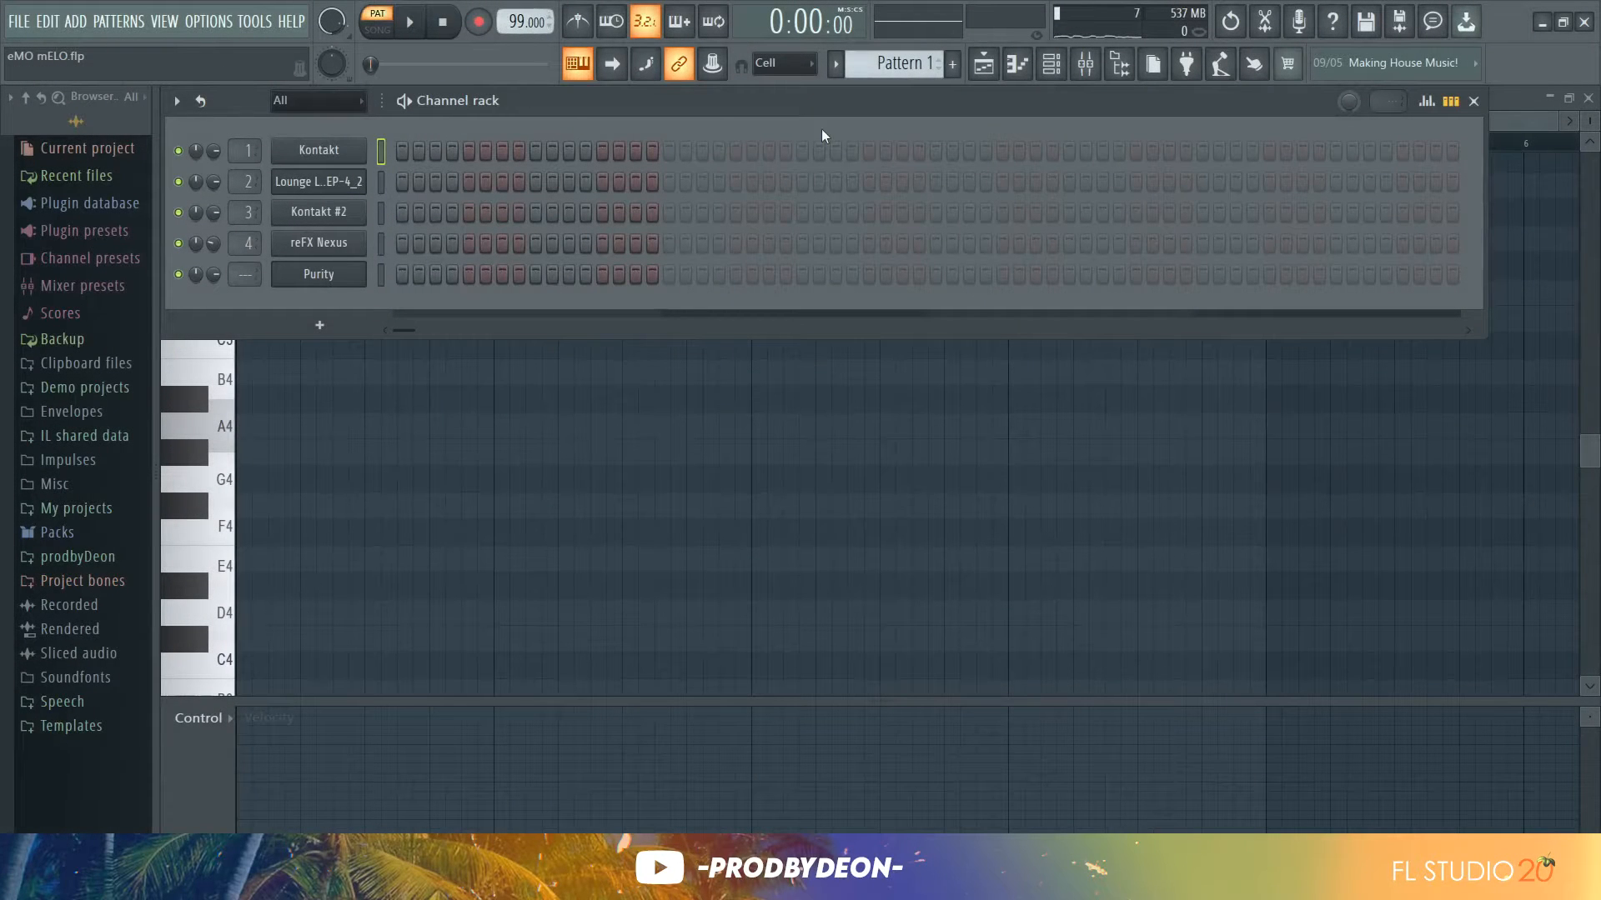
# Open the Kontakt piano roll and draw a one-bar A4 note at the start of bar 1
pyautogui.click(1023, 73)
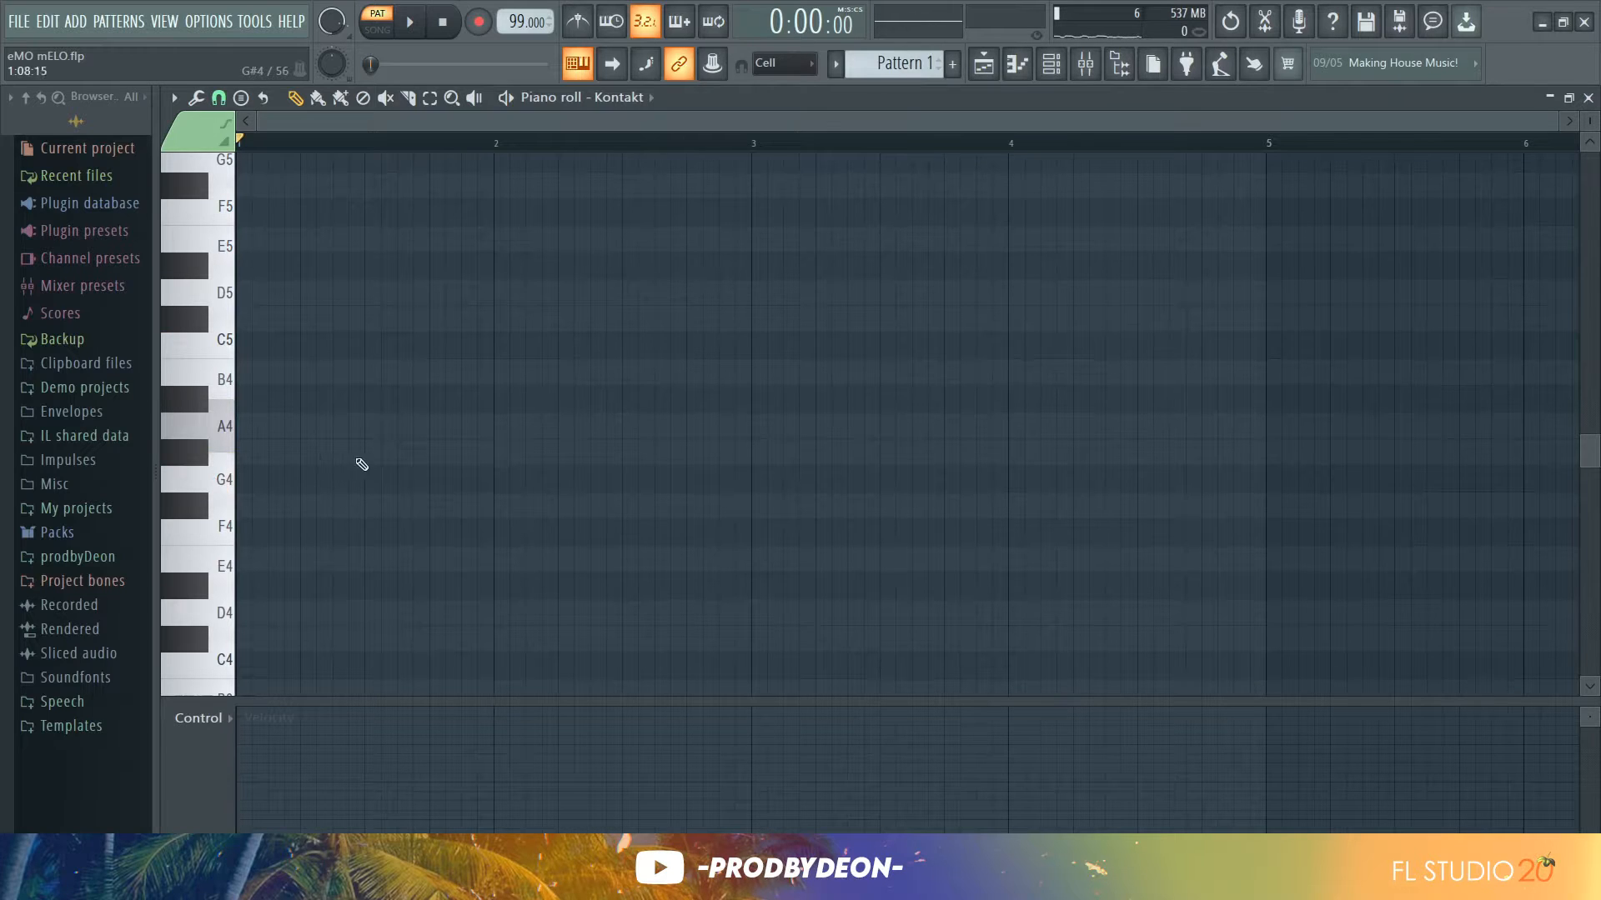
pyautogui.moveTo(292, 440); pyautogui.dragTo(185, 437)
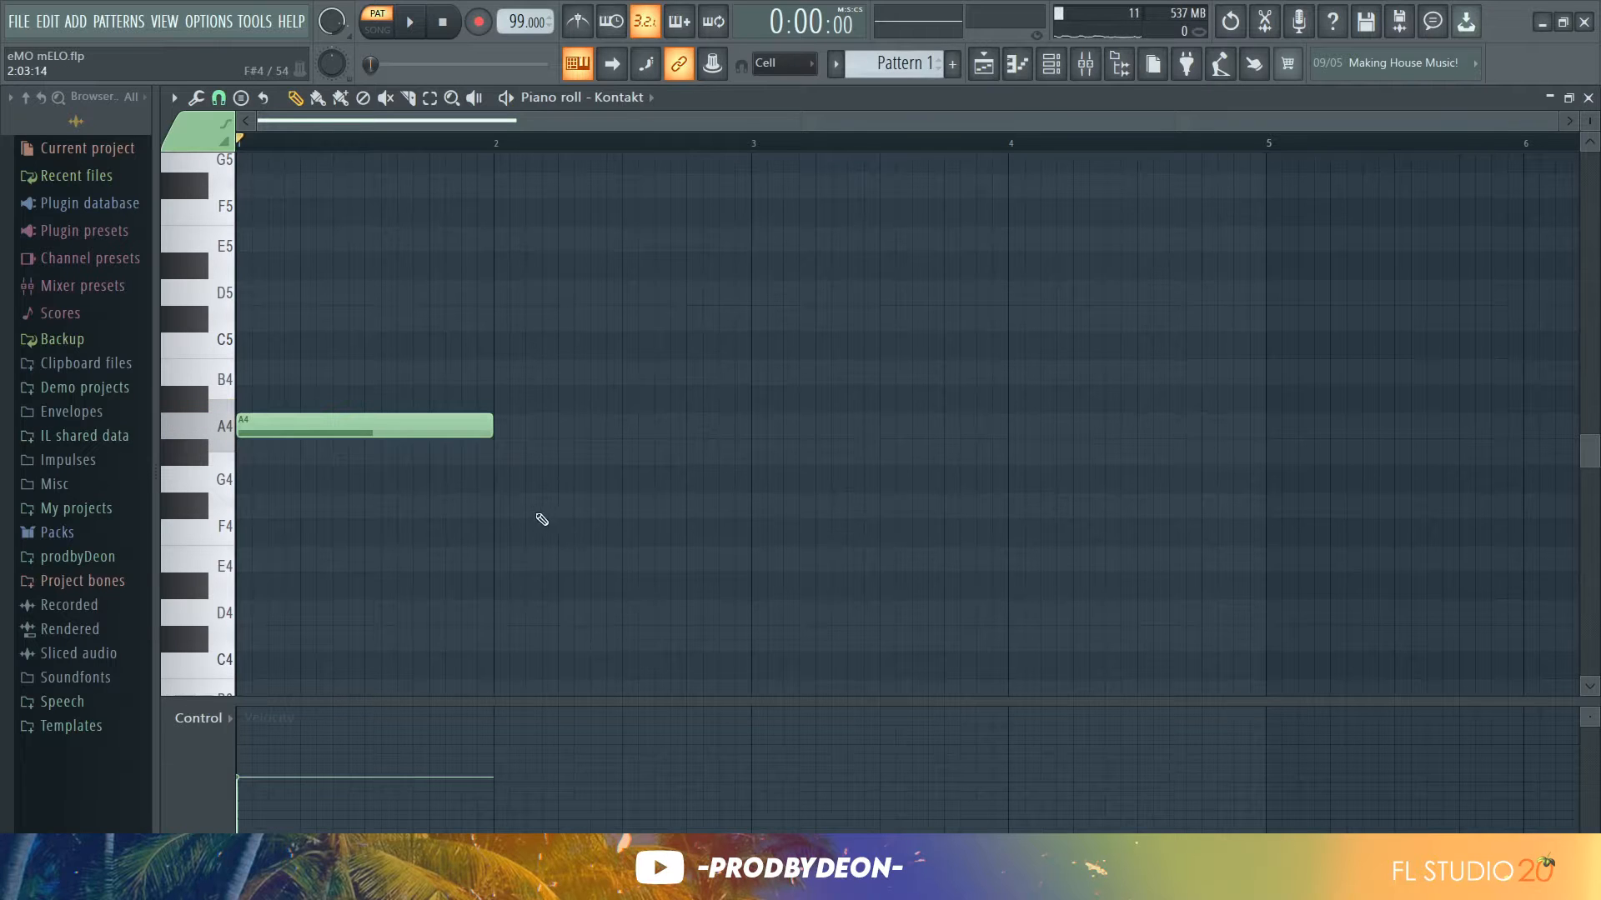
# Add a one-bar F#4 note in bar 2 and play the pattern
pyautogui.click(498, 510)
pyautogui.press('space')
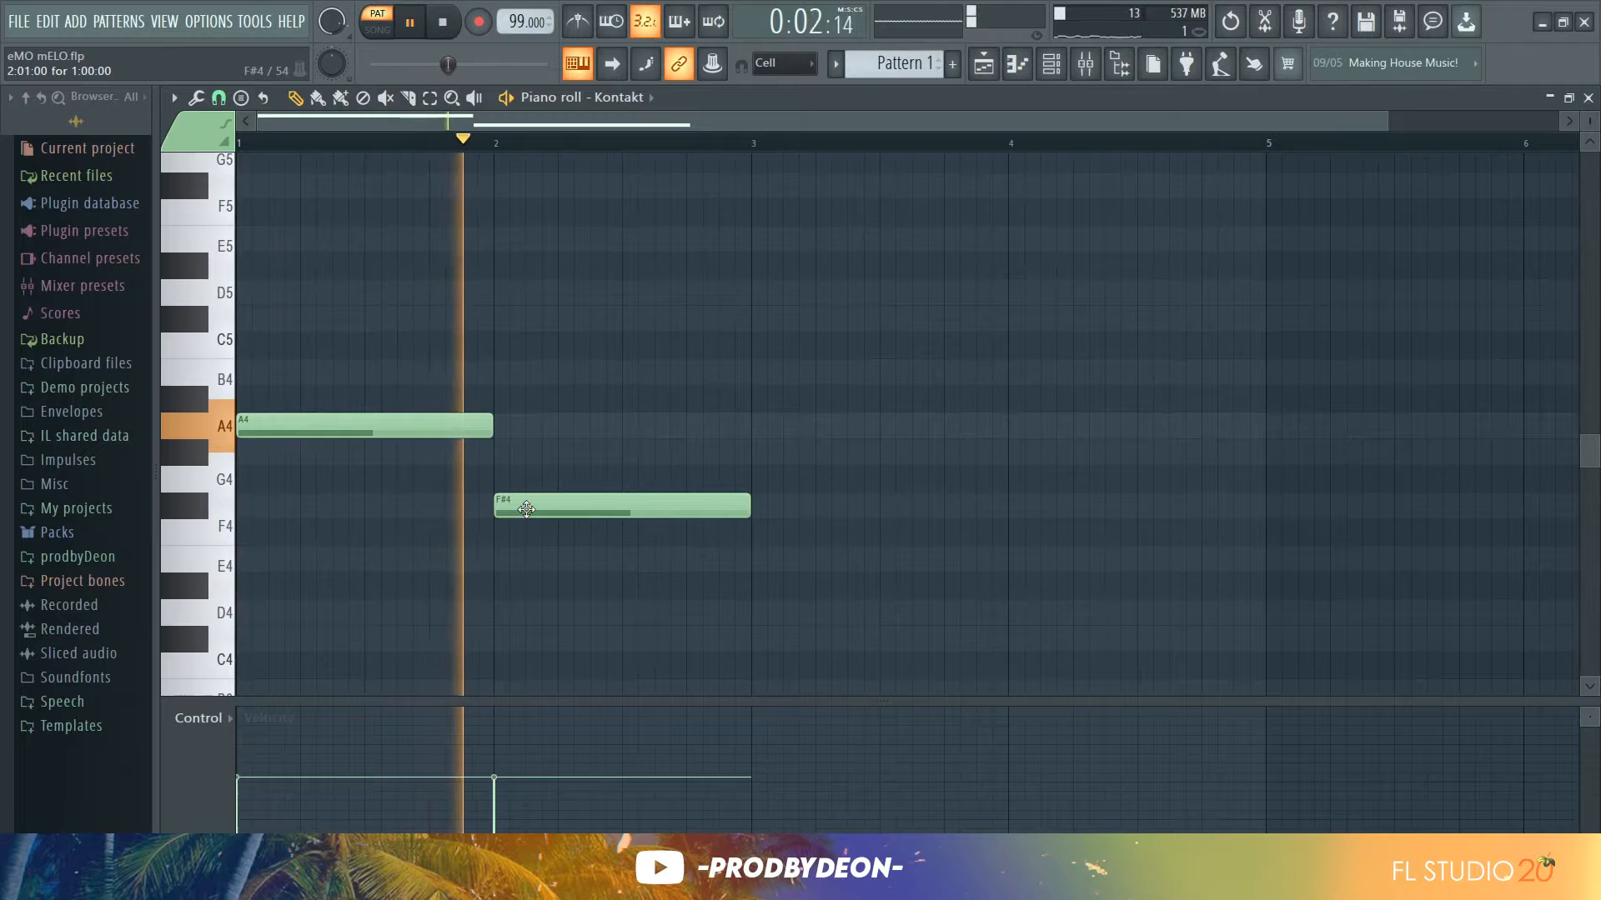
# Move the bar 2 note up to G#4 and play the pattern again
pyautogui.press('space')
pyautogui.moveTo(525, 503); pyautogui.dragTo(523, 453)
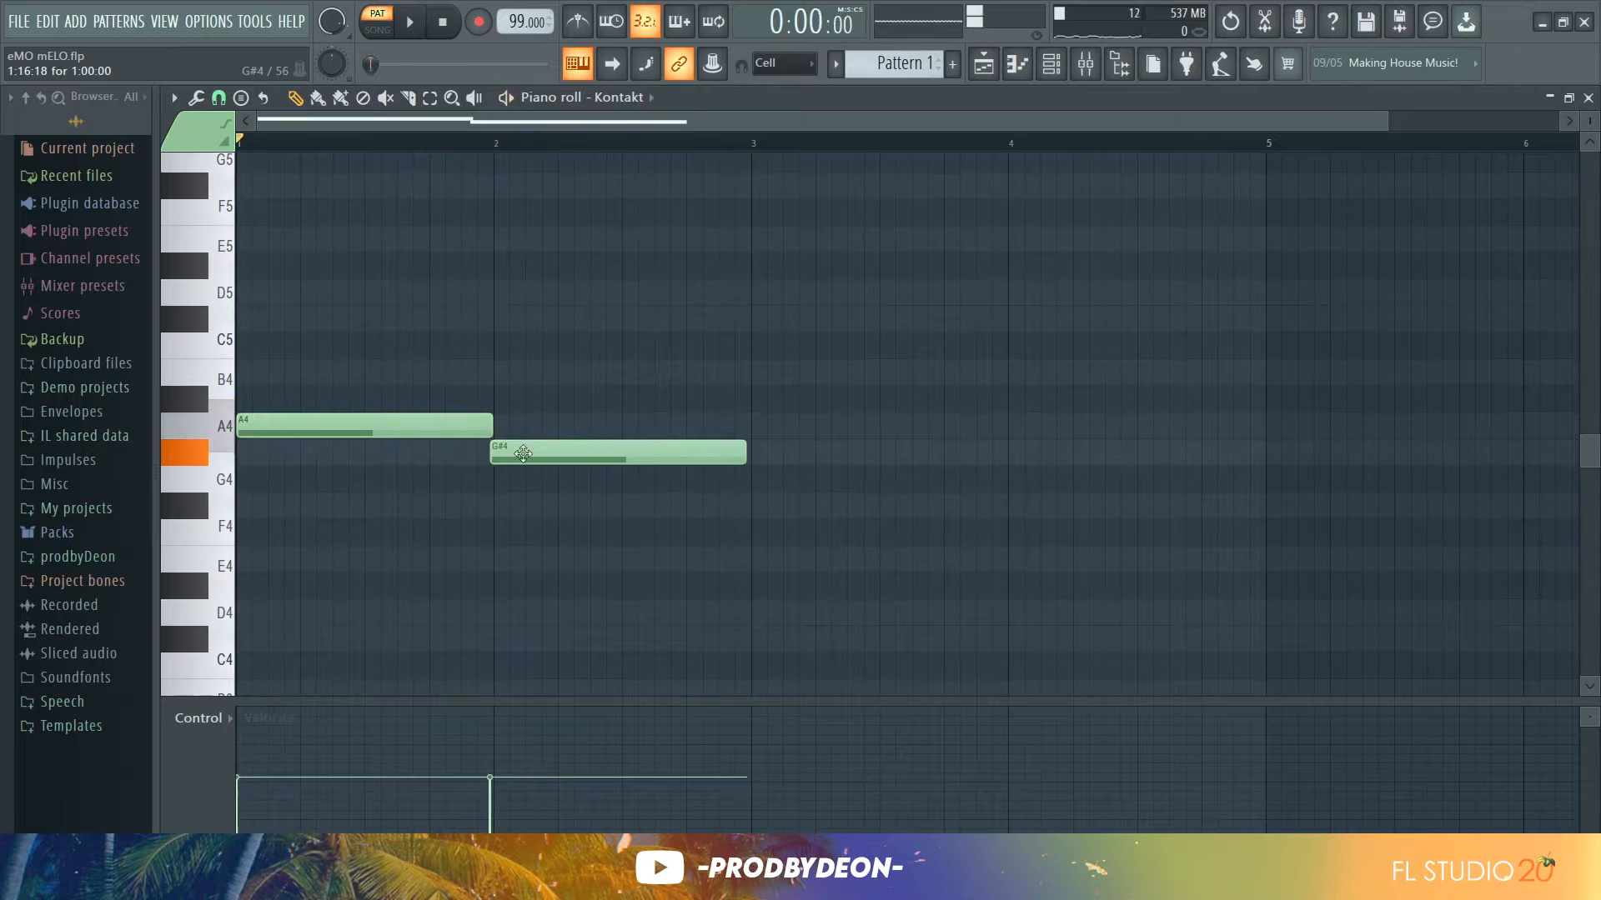
pyautogui.press('space')
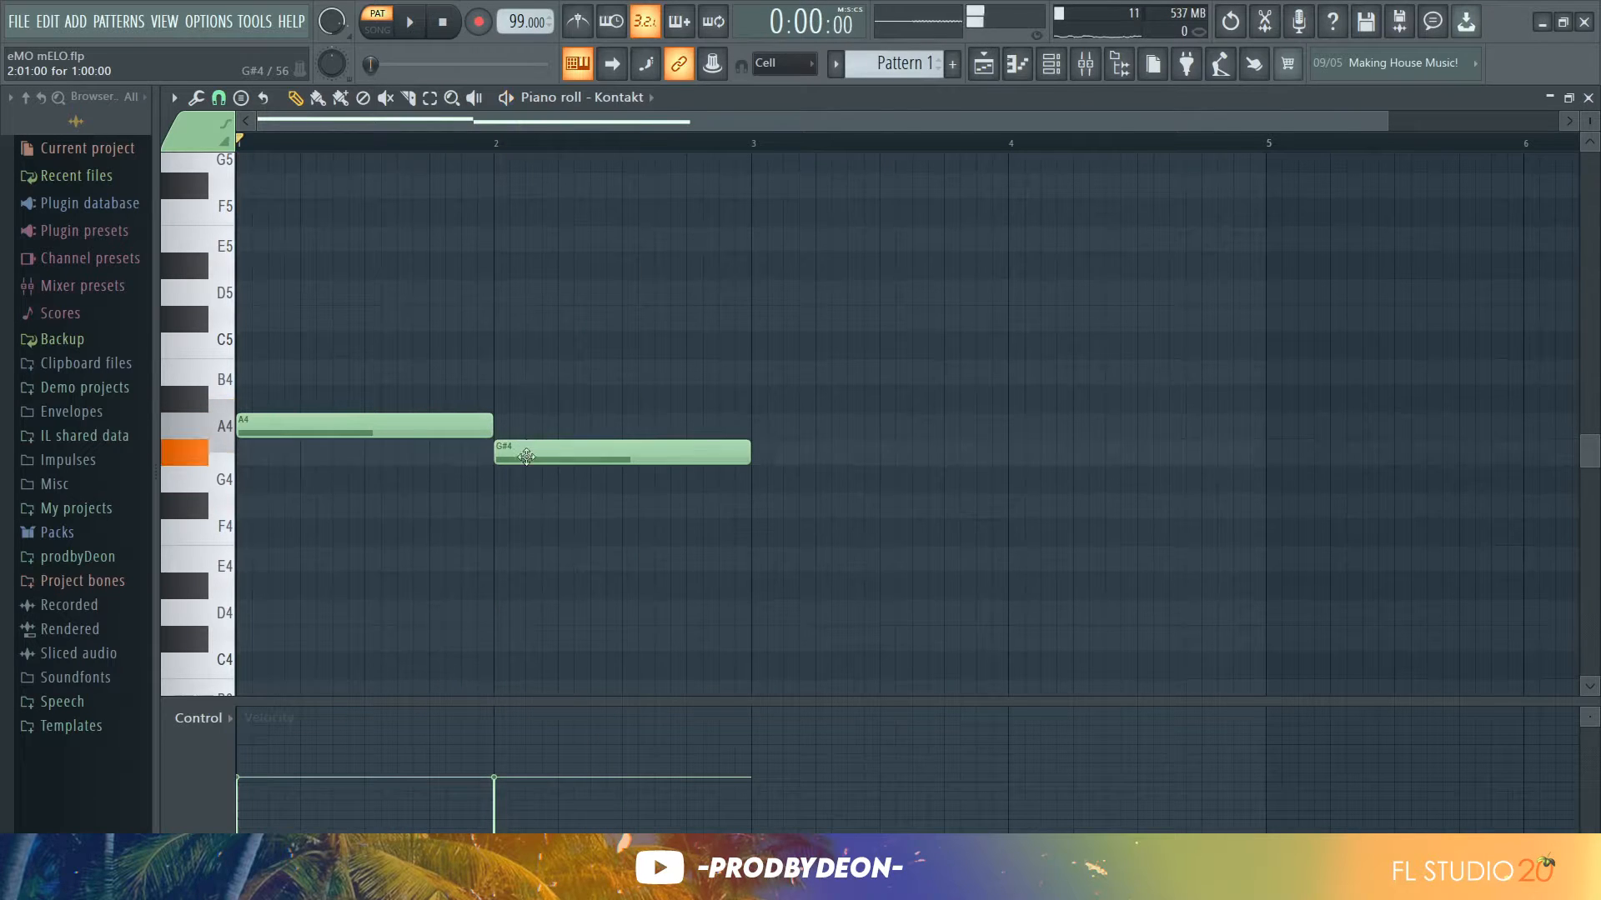
# Move the bar 2 note down to E4 and play the pattern
pyautogui.moveTo(526, 456); pyautogui.dragTo(528, 558)
pyautogui.press('space')
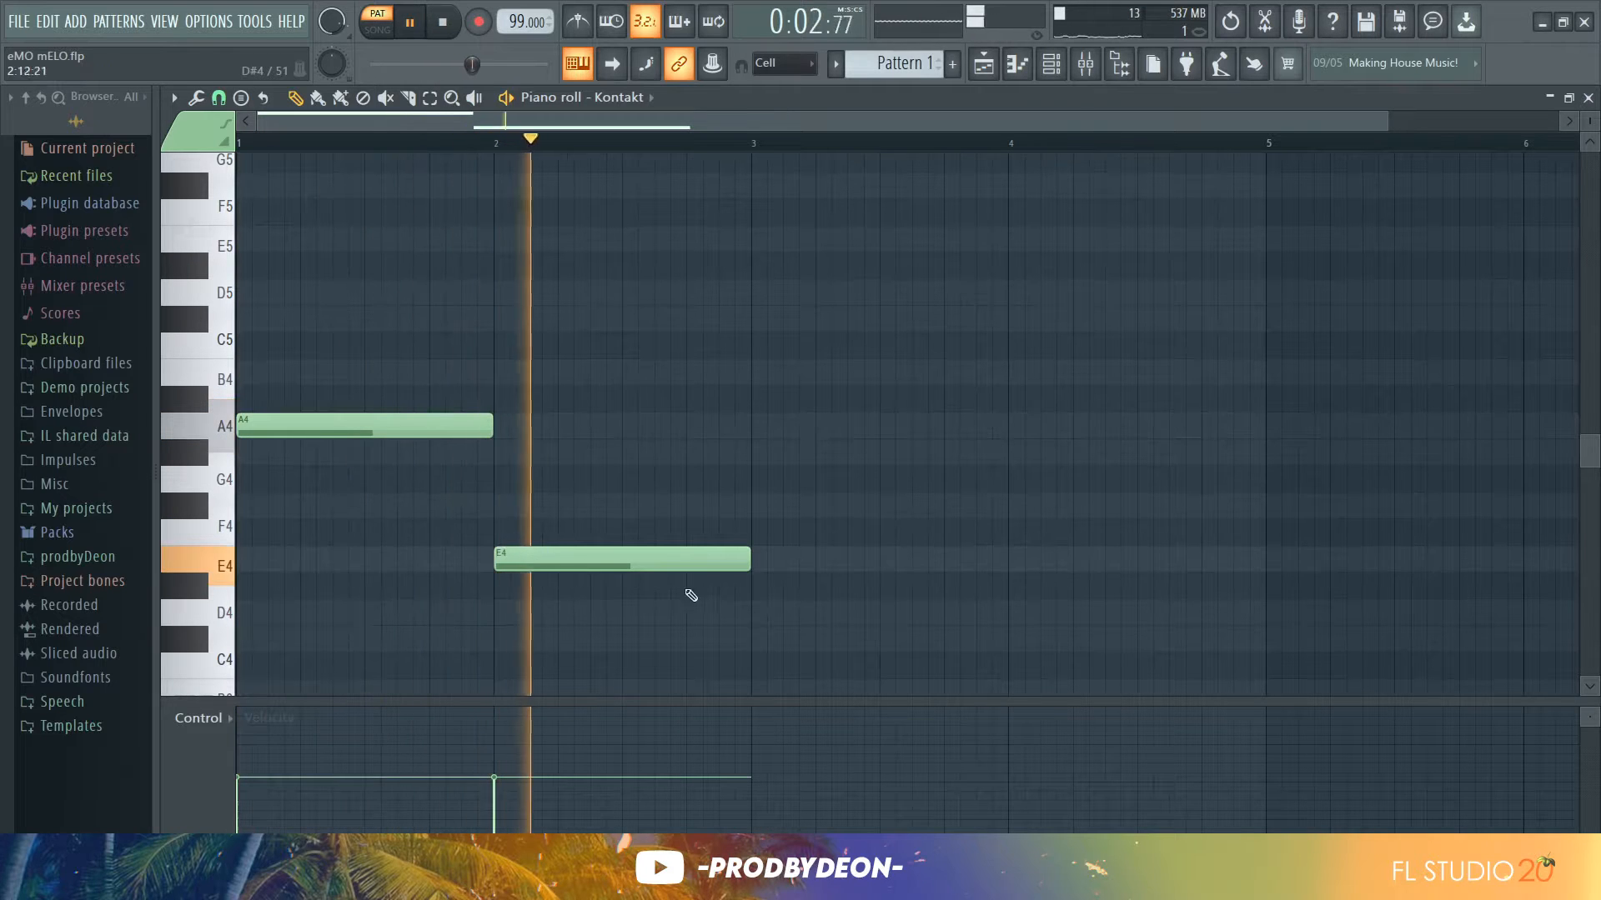
# Add a one-bar note in bar 3, move it to F#4, and play the pattern
pyautogui.click(756, 620)
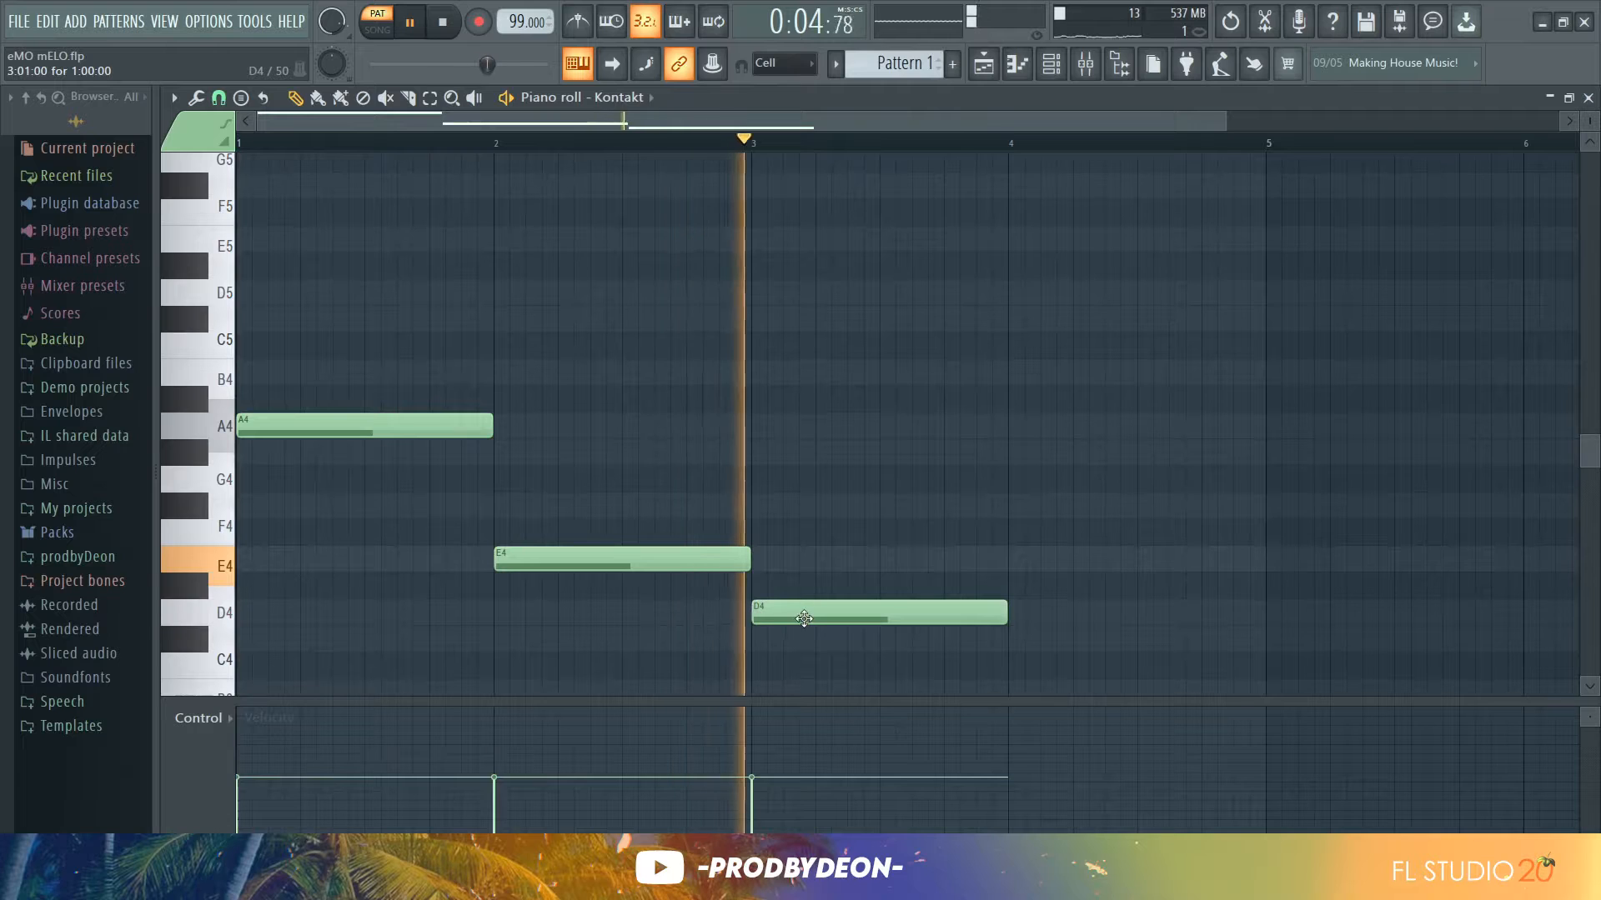
pyautogui.press('space')
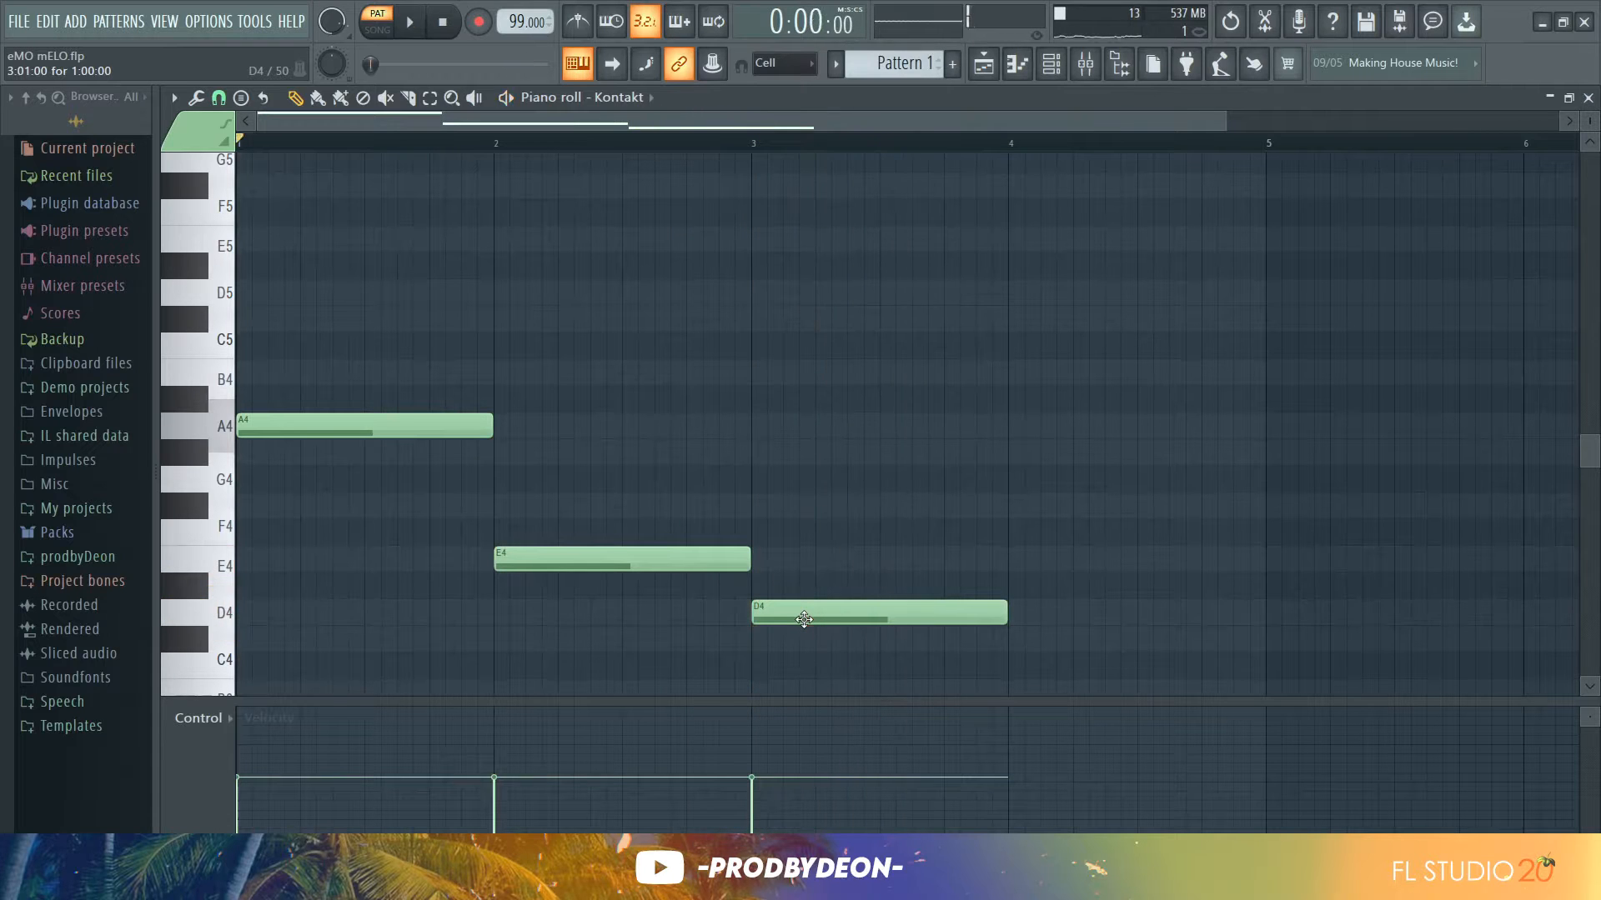
pyautogui.moveTo(804, 620); pyautogui.dragTo(806, 518)
pyautogui.press('space')
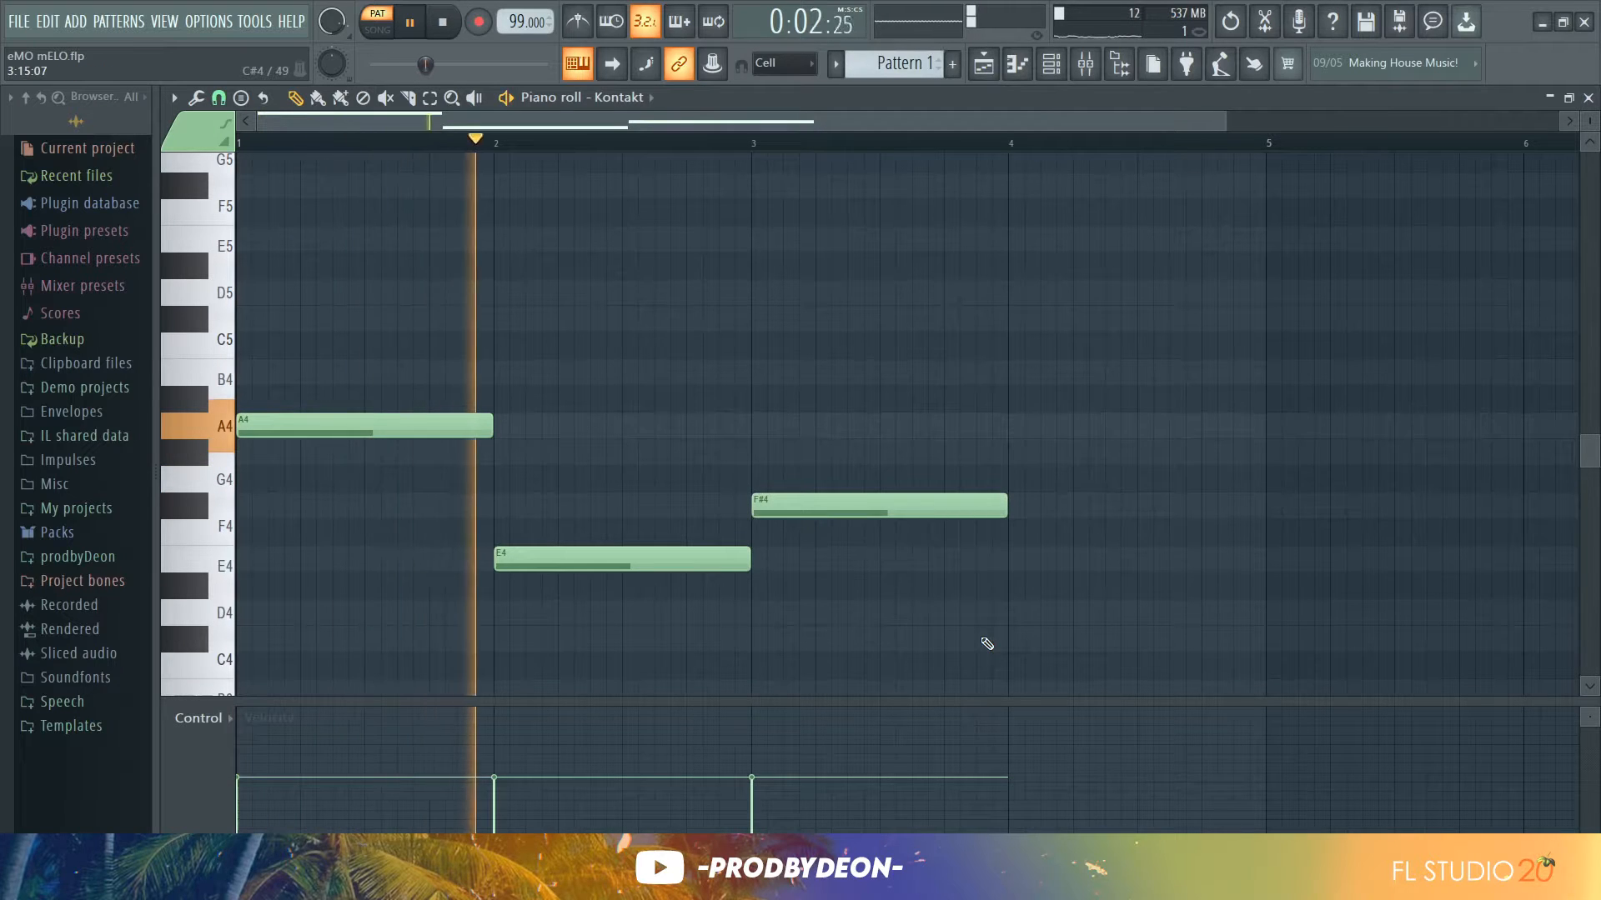
# Add a one-bar note in bar 4 and move it up to D4
pyautogui.click(1026, 643)
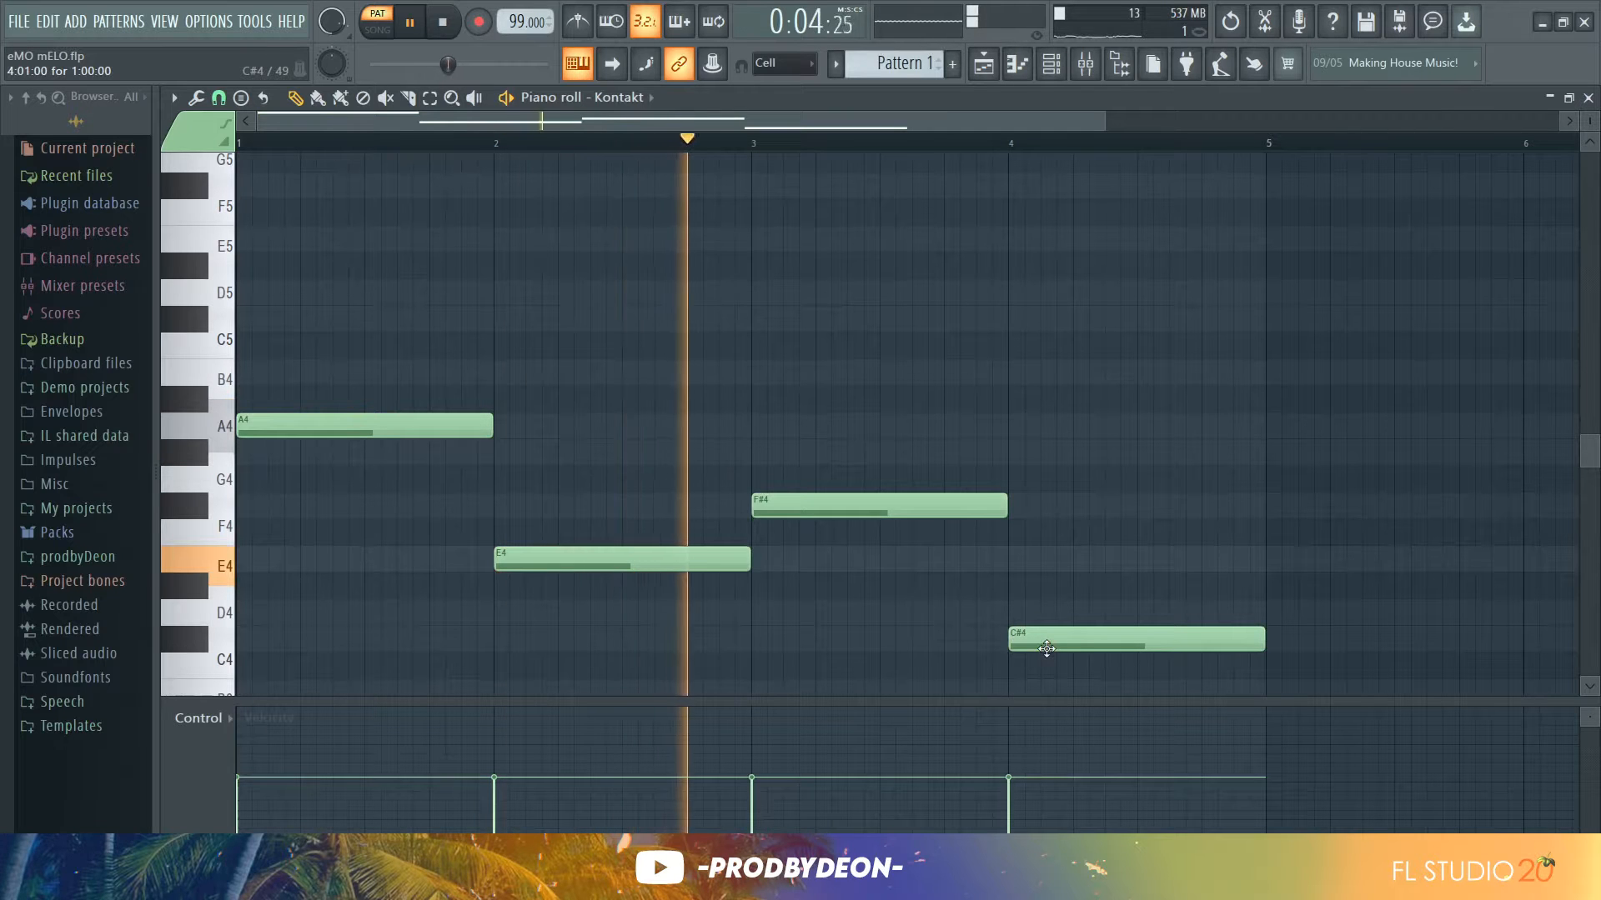
pyautogui.moveTo(1048, 632); pyautogui.dragTo(1049, 616)
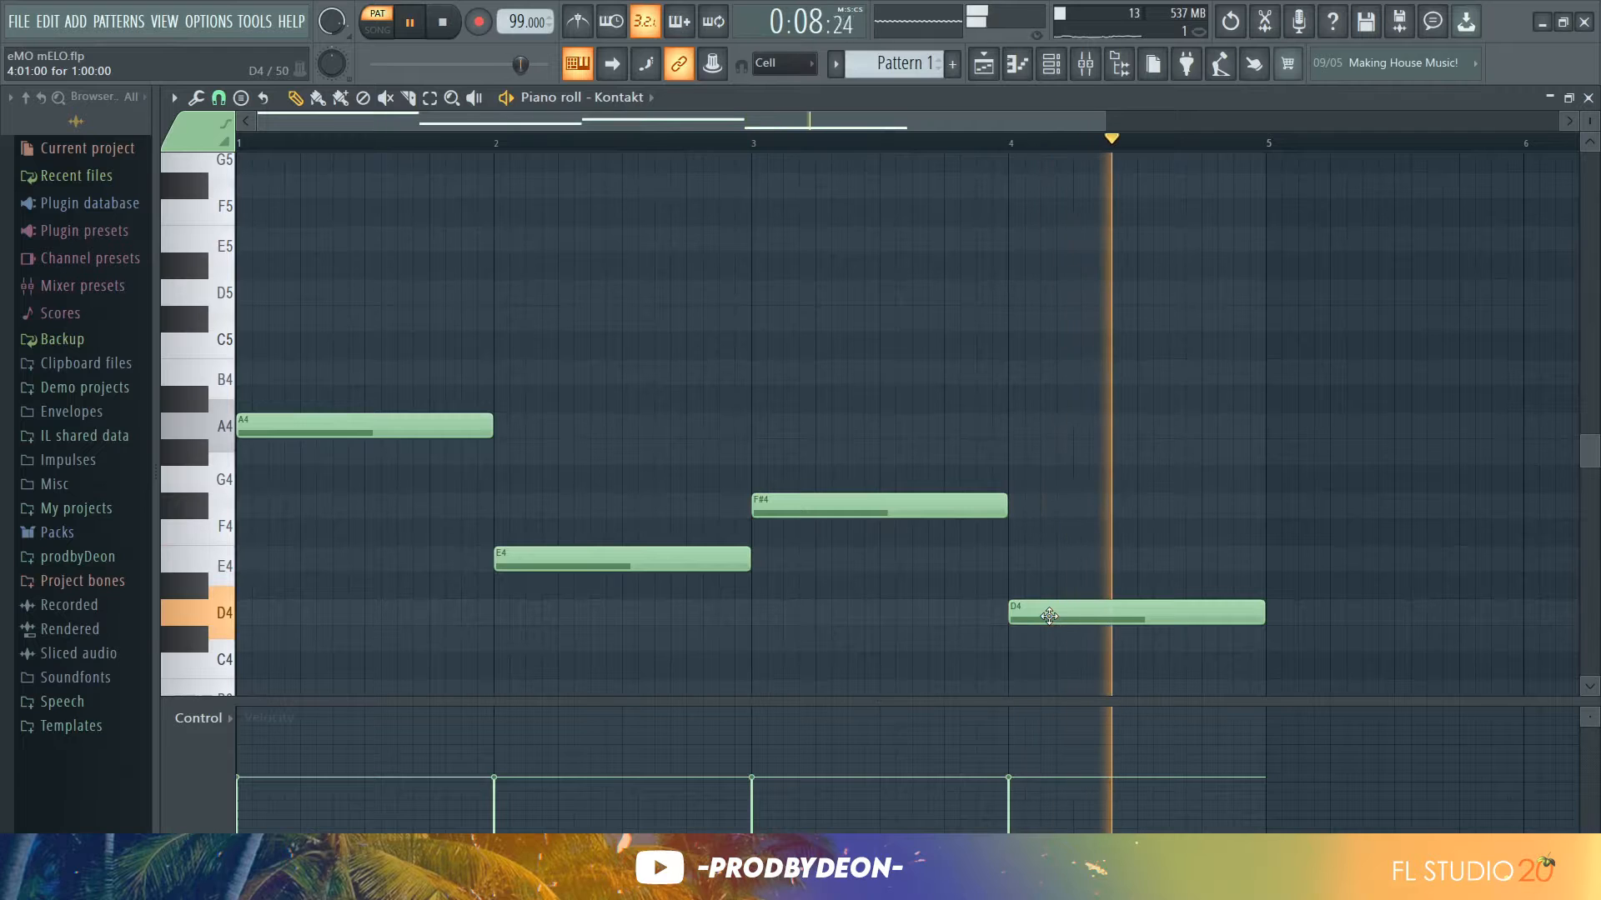
pyautogui.press('space')
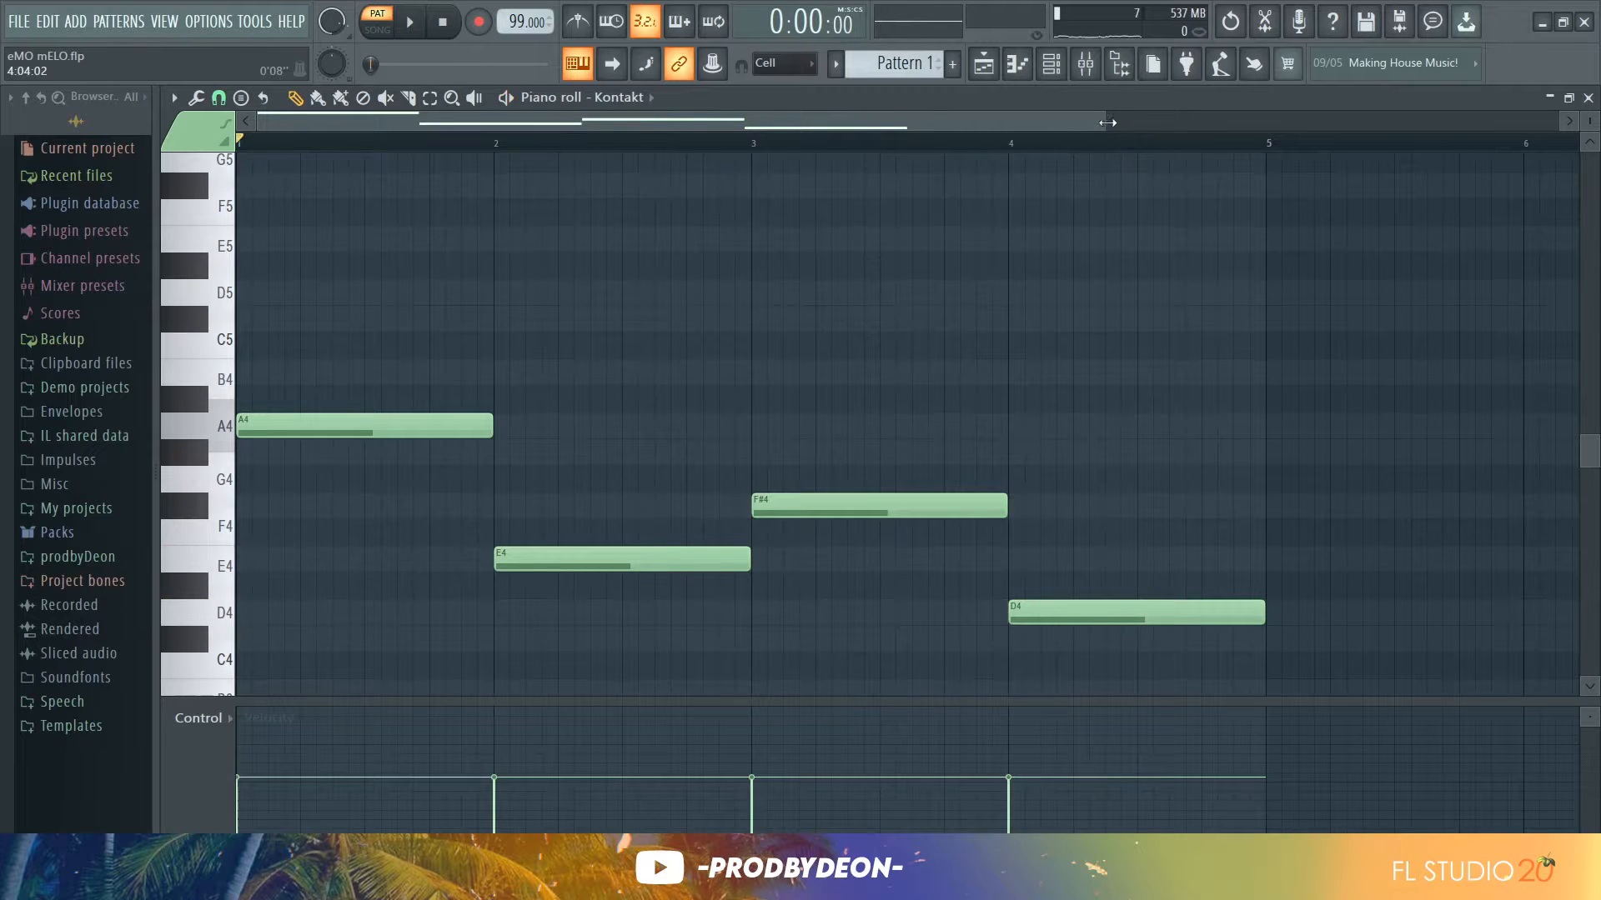
# Stack C#5 and E5 notes above the A4 note in bar 1
pyautogui.moveTo(1107, 122); pyautogui.dragTo(495, 123)
pyautogui.scroll(2, 295, 495)
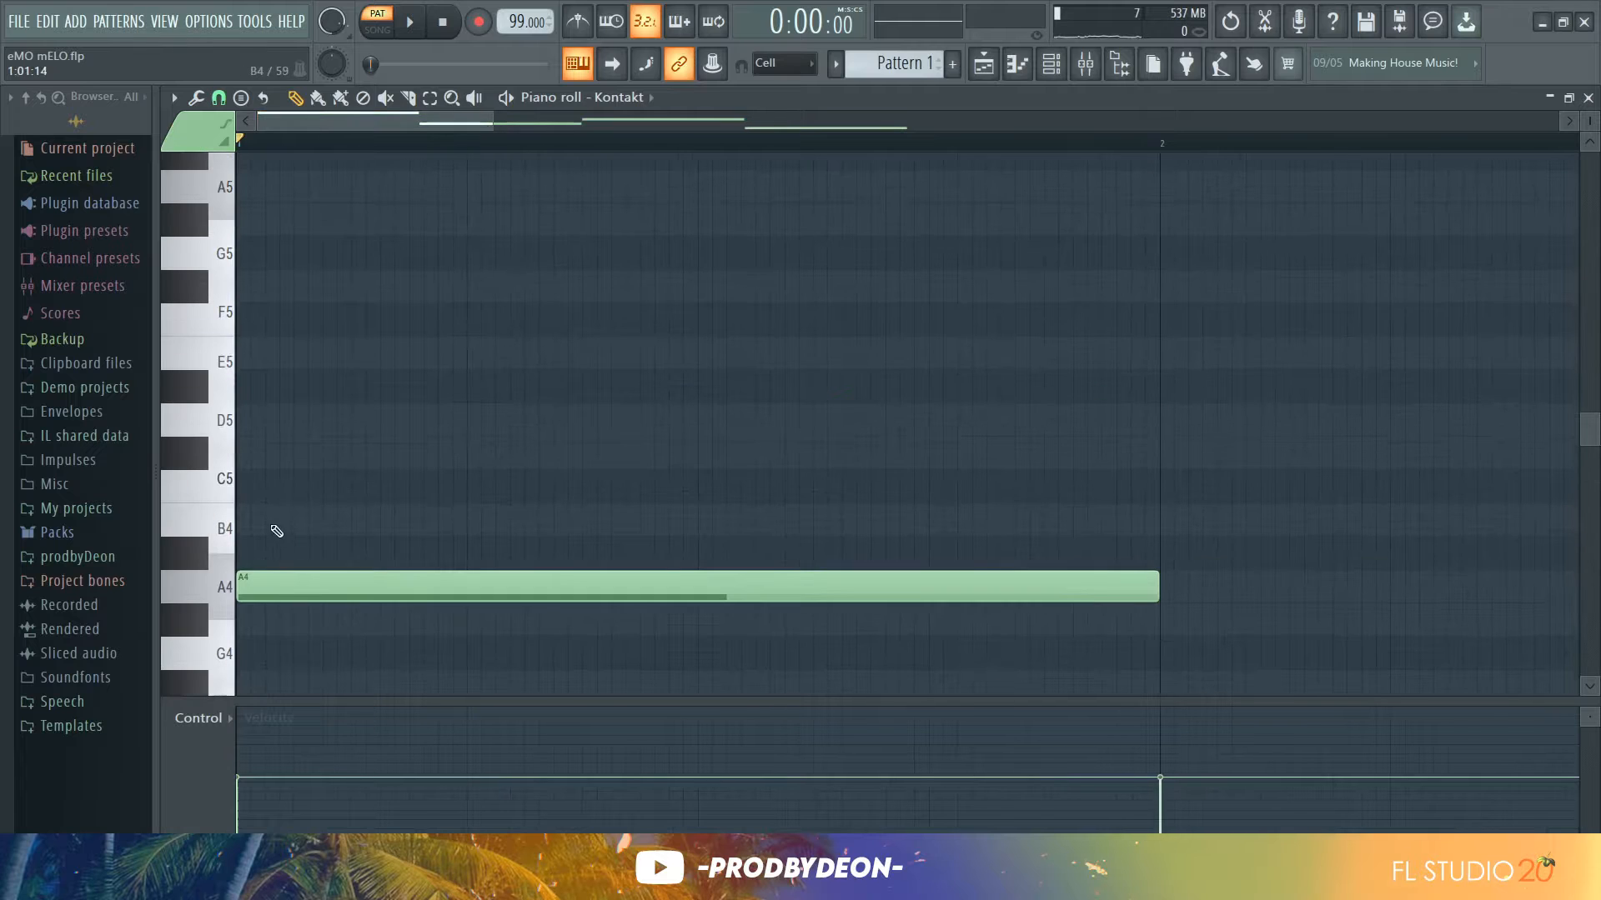
pyautogui.moveTo(250, 455); pyautogui.dragTo(173, 459)
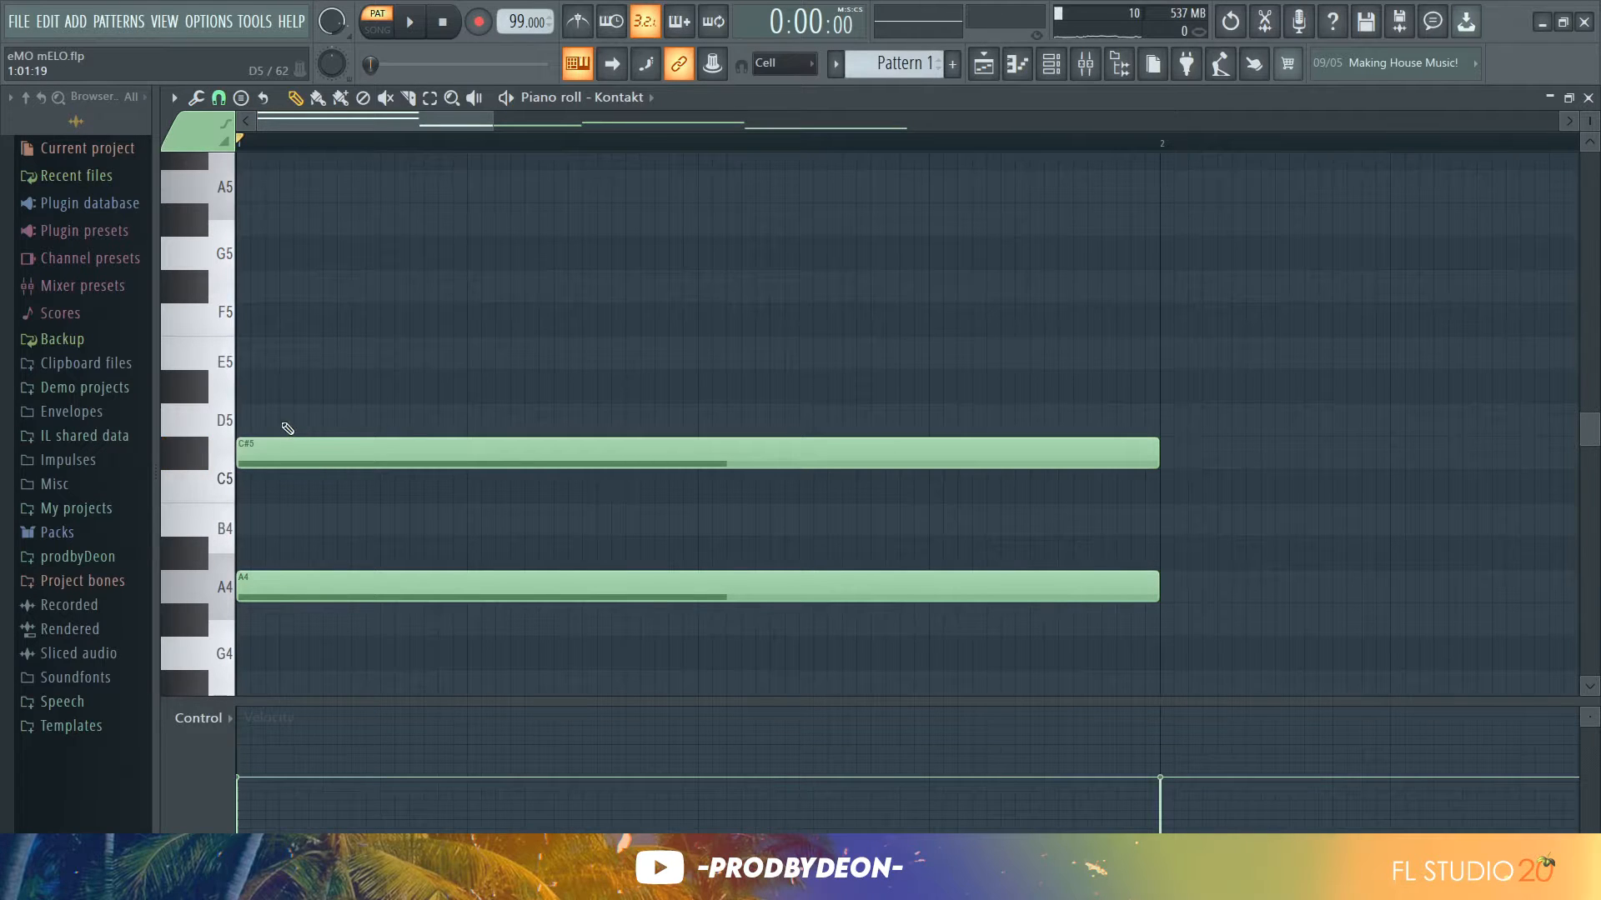
pyautogui.click(296, 362)
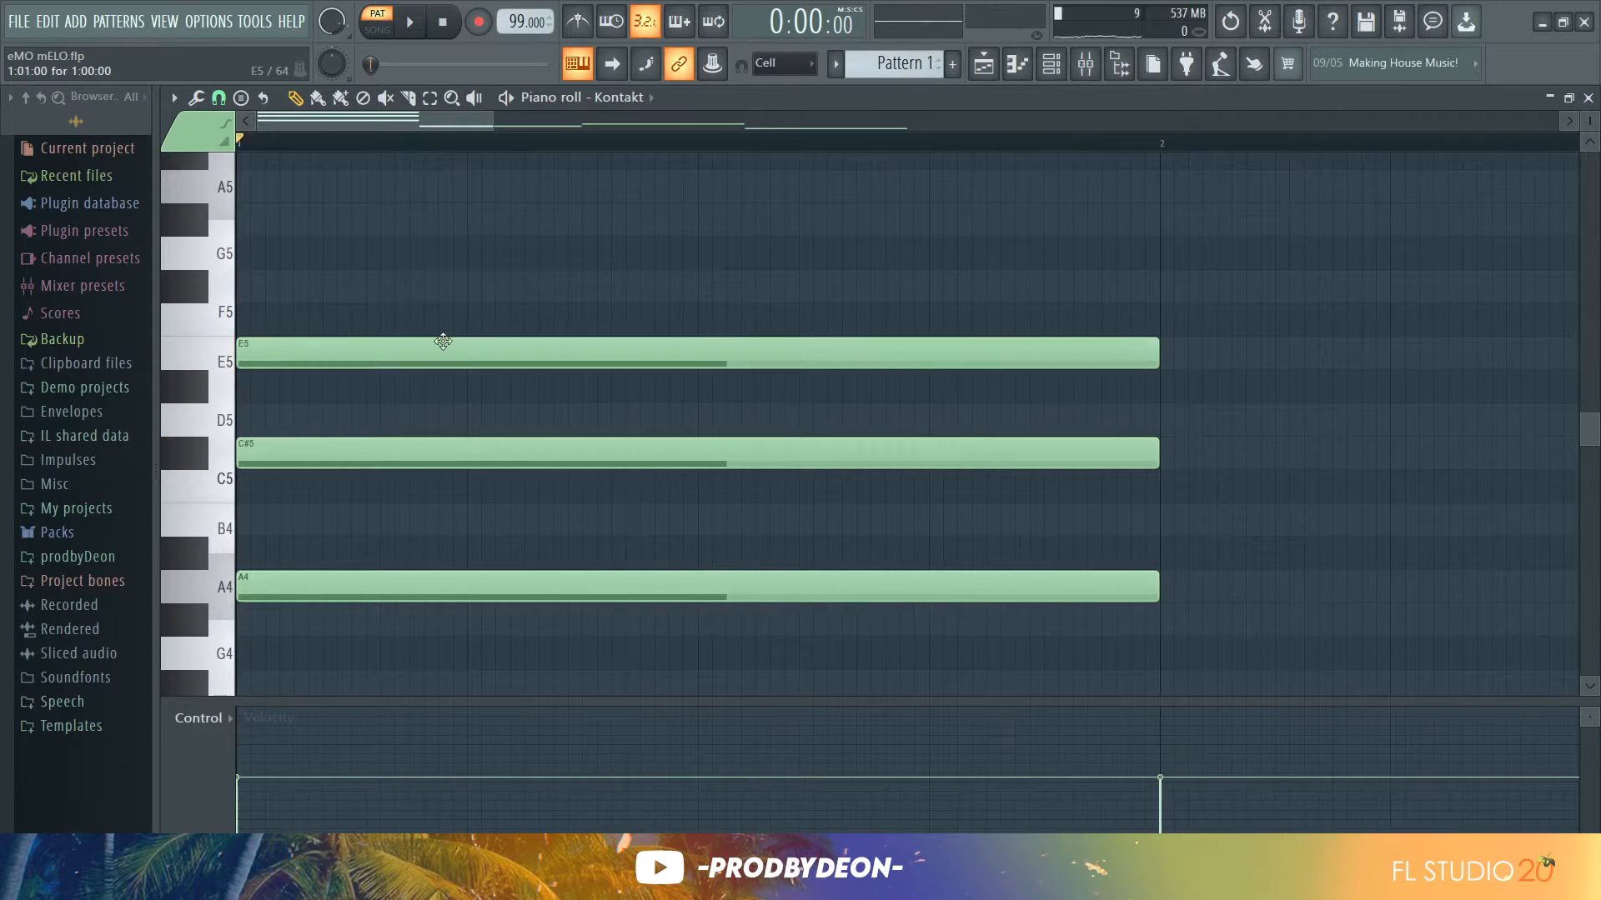
# Add G#4 and B4 notes above the E4 note in bar 2
pyautogui.press('space')
pyautogui.press('space')
pyautogui.moveTo(488, 121); pyautogui.dragTo(1384, 144)
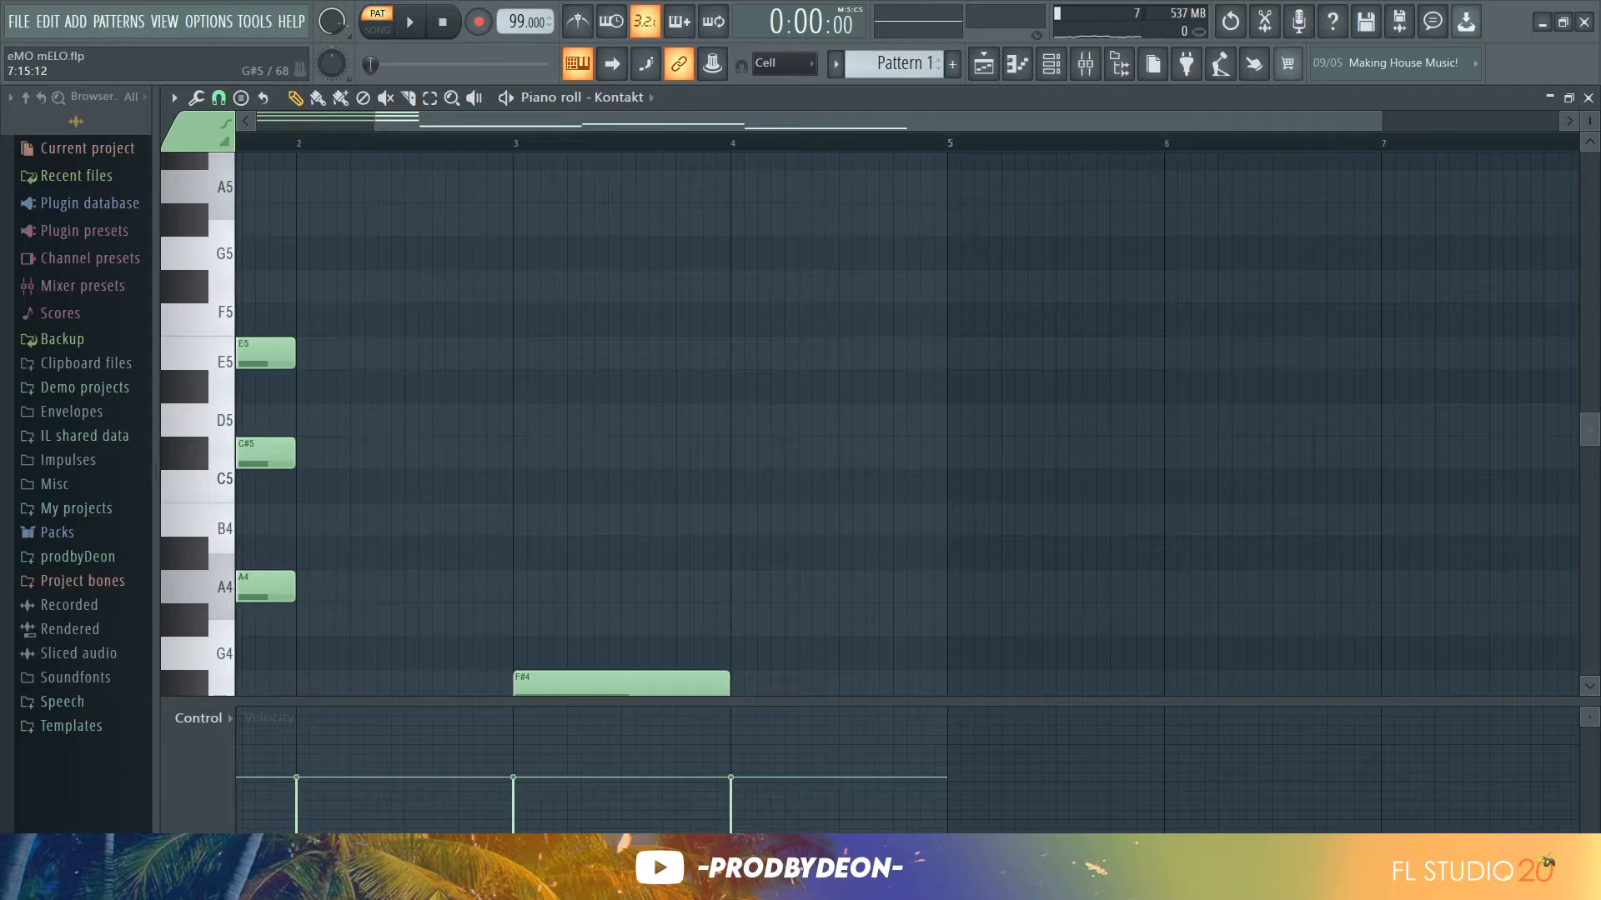
pyautogui.moveTo(1588, 448); pyautogui.dragTo(1588, 481)
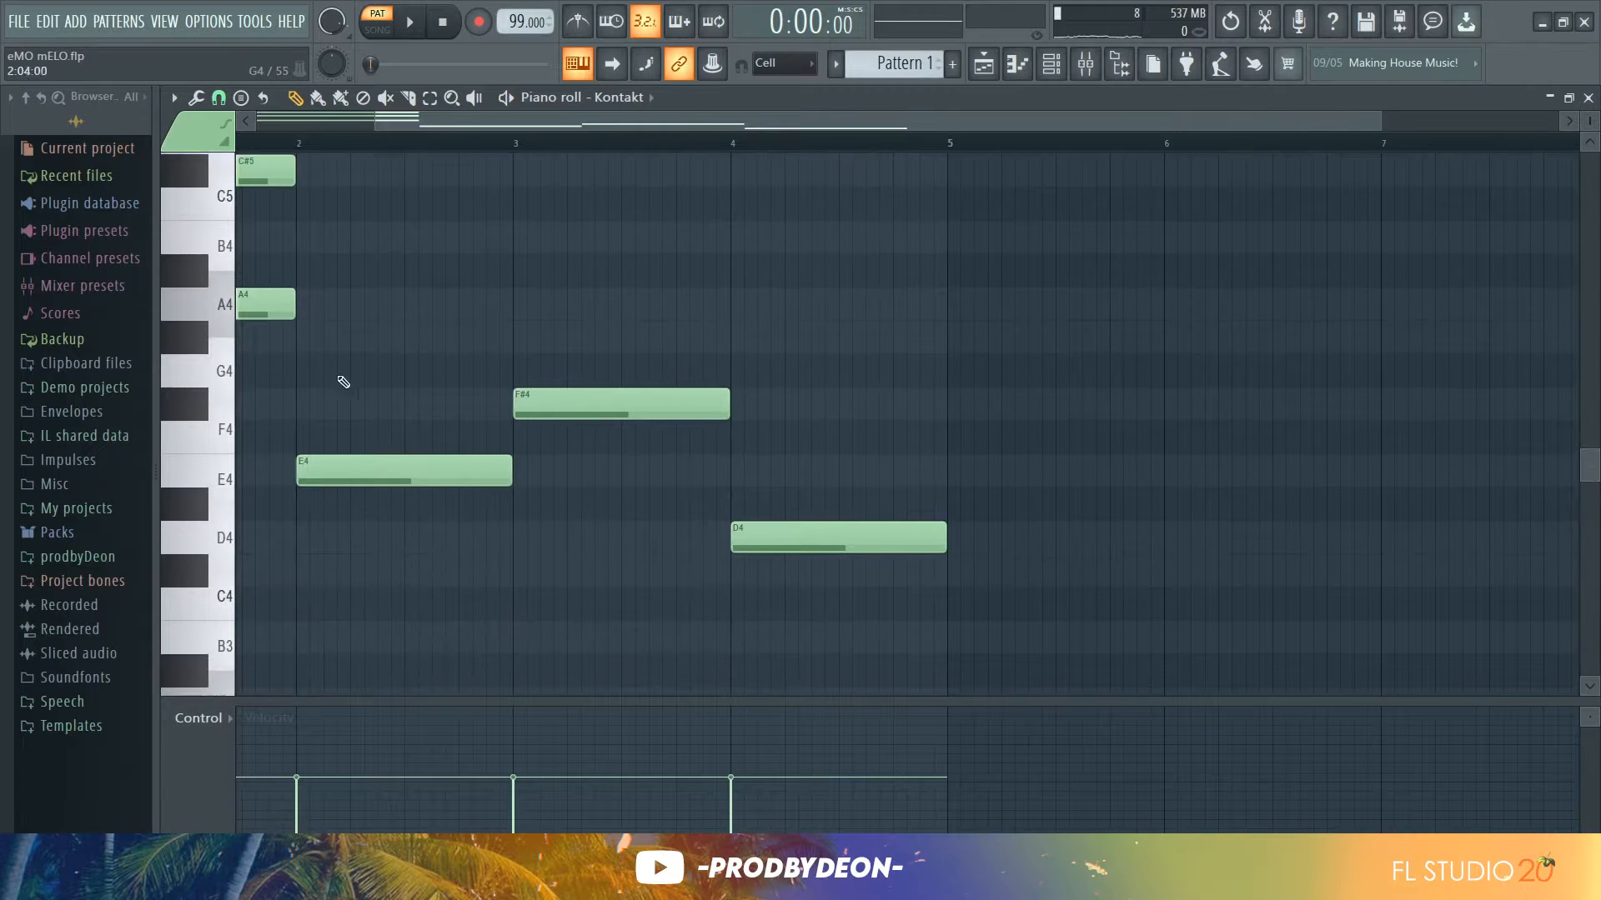
pyautogui.click(297, 342)
pyautogui.click(294, 239)
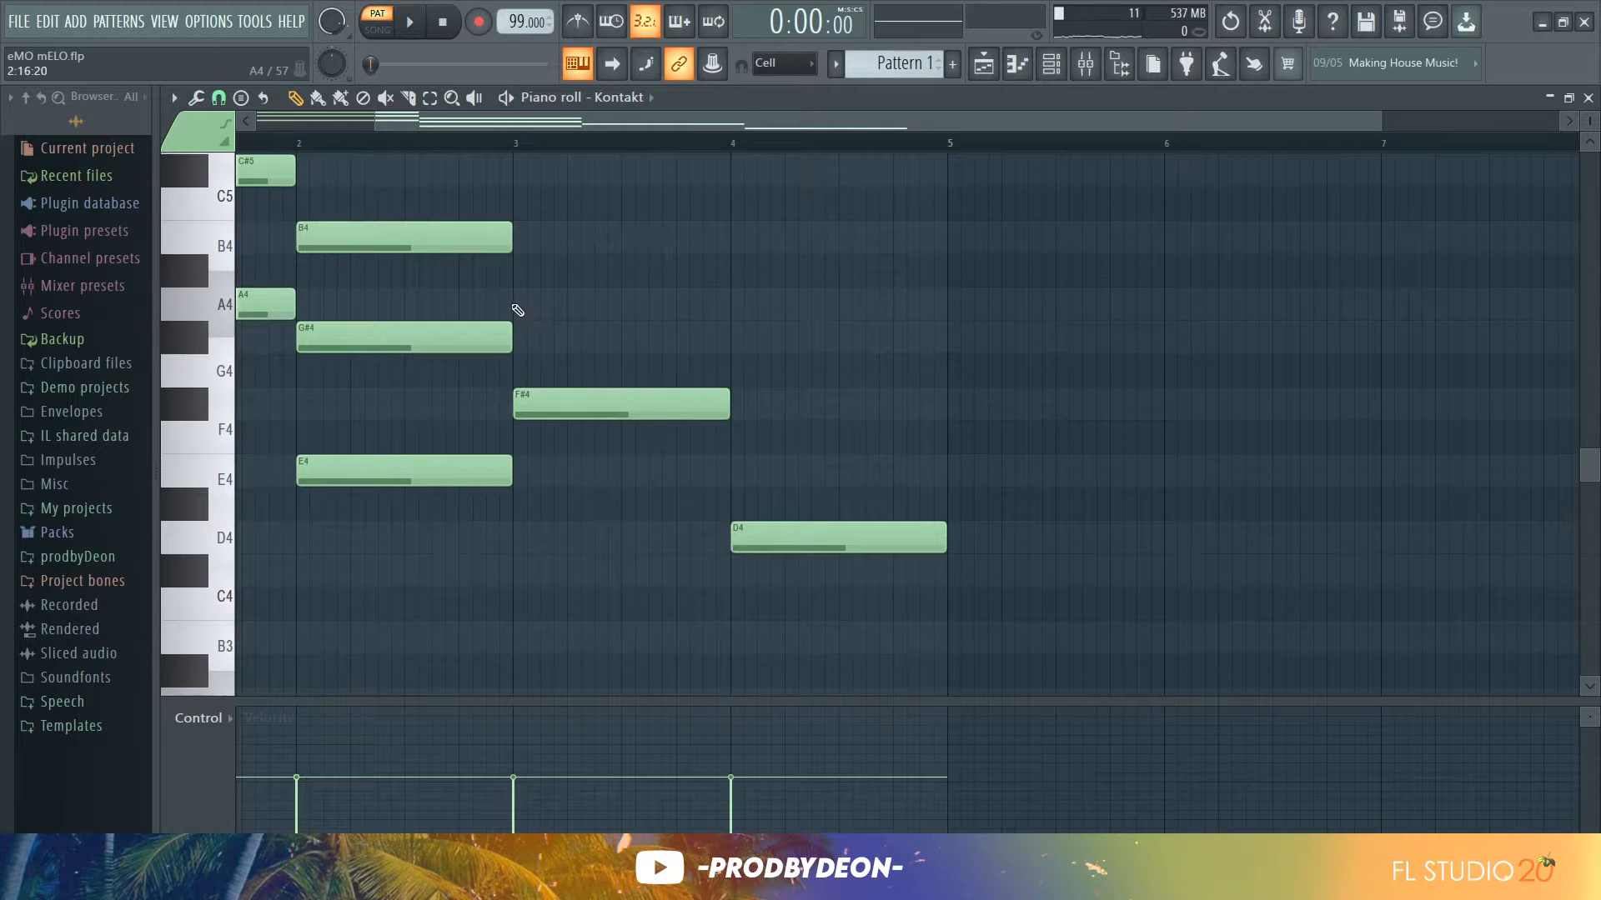
# Build chords by adding C#5 and A4 in bar 3 and F#4 and A4 above D4 in bar 4
pyautogui.click(514, 171)
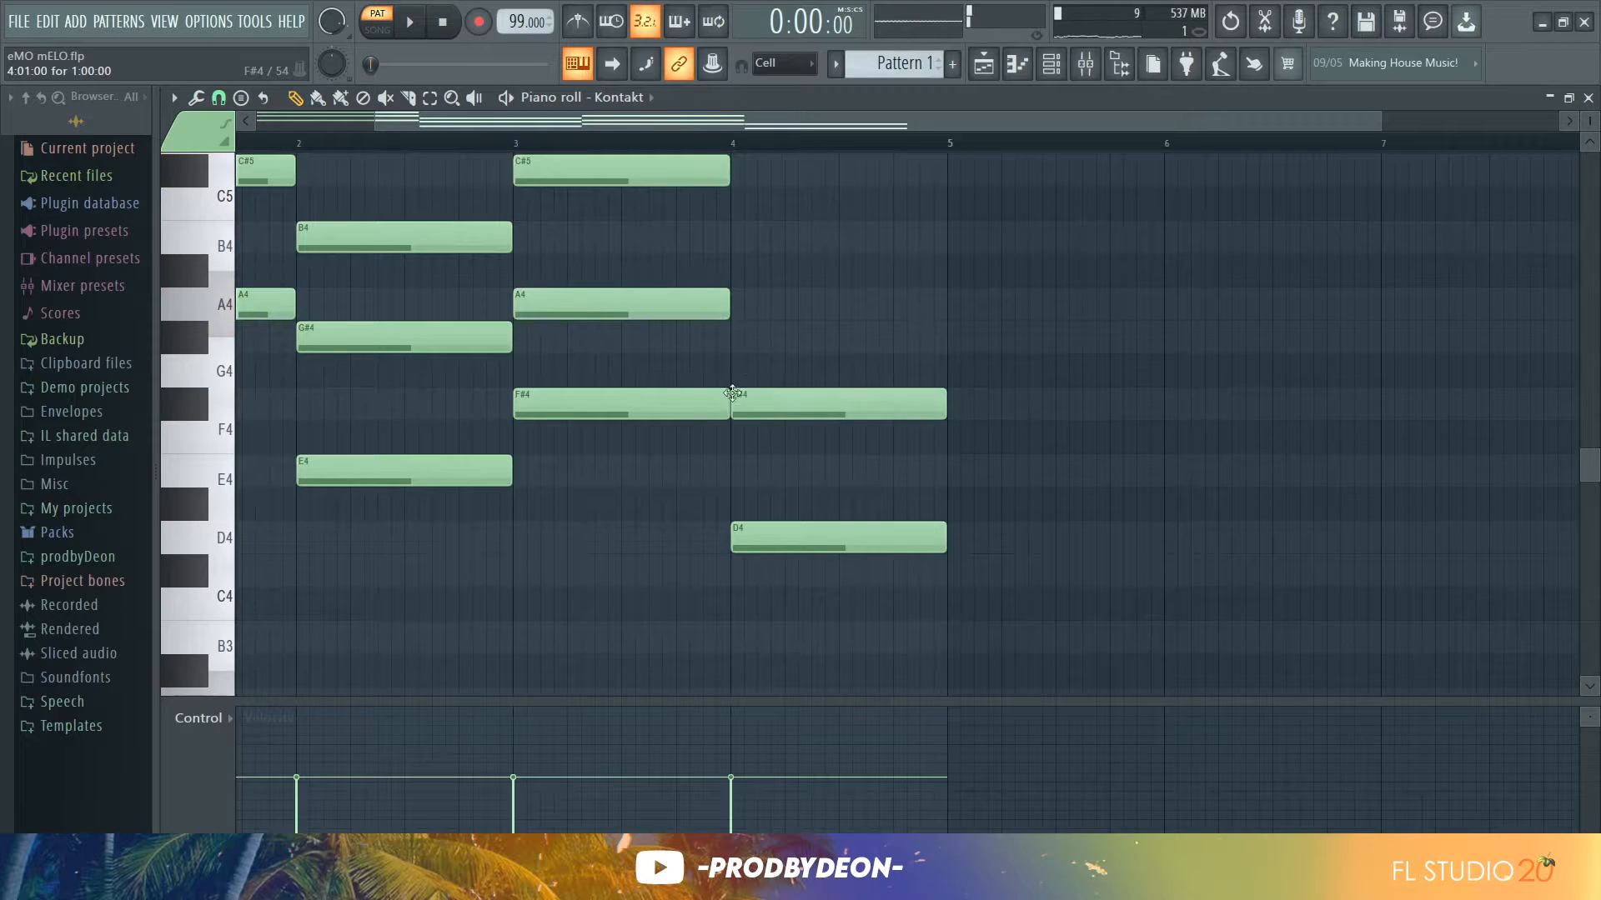
pyautogui.click(732, 304)
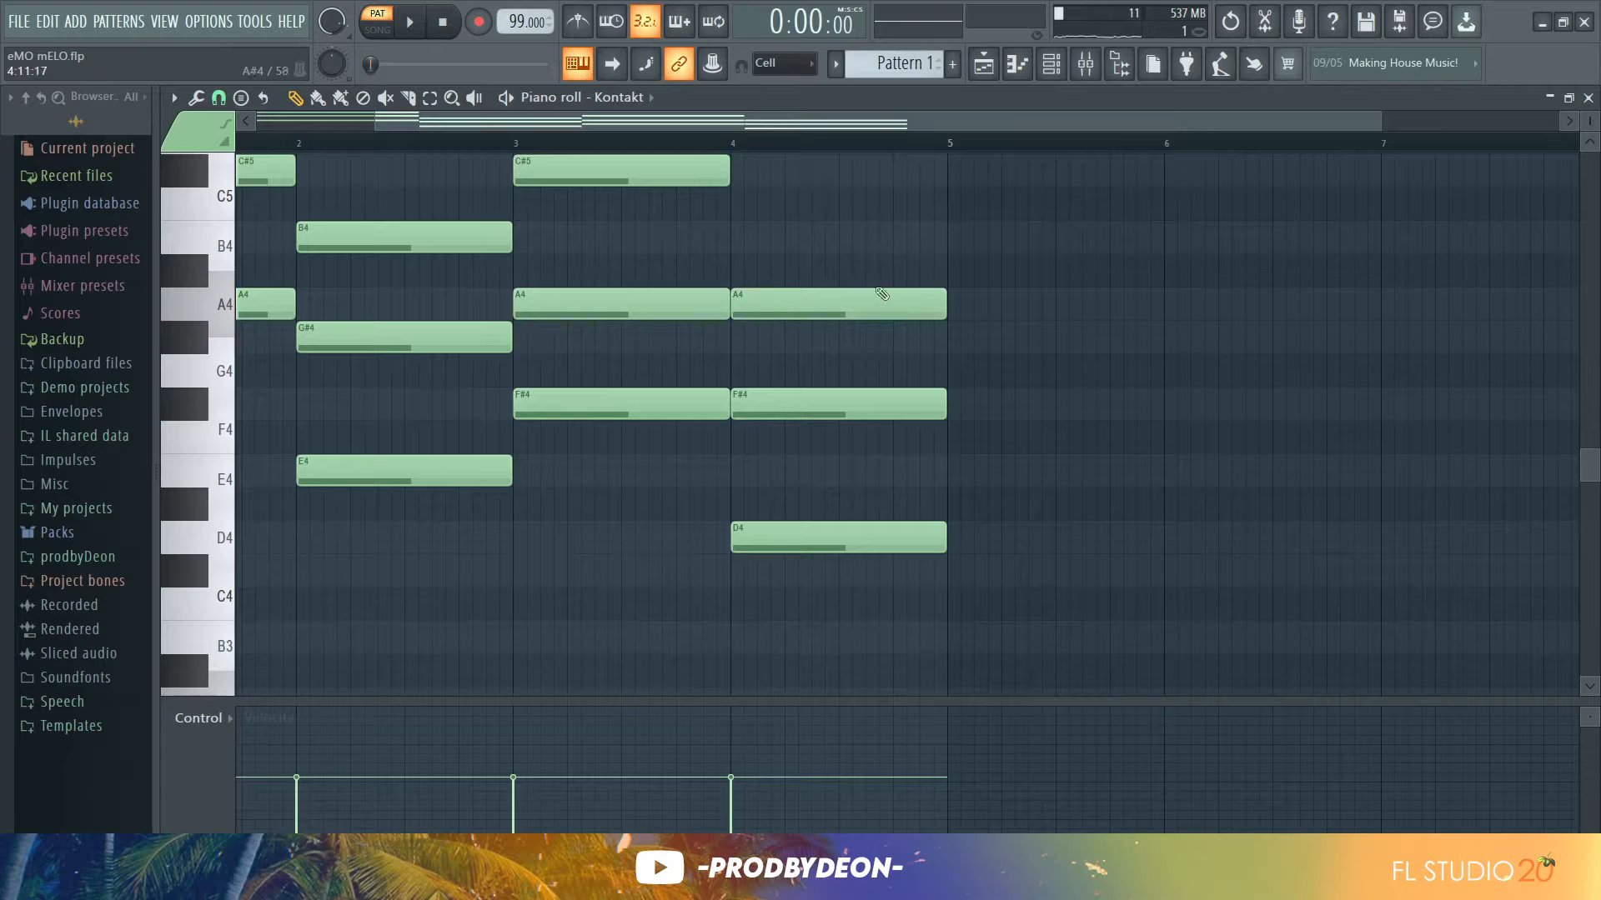
# Play back the four-bar chord progression
pyautogui.moveTo(1590, 122); pyautogui.dragTo(1590, 137)
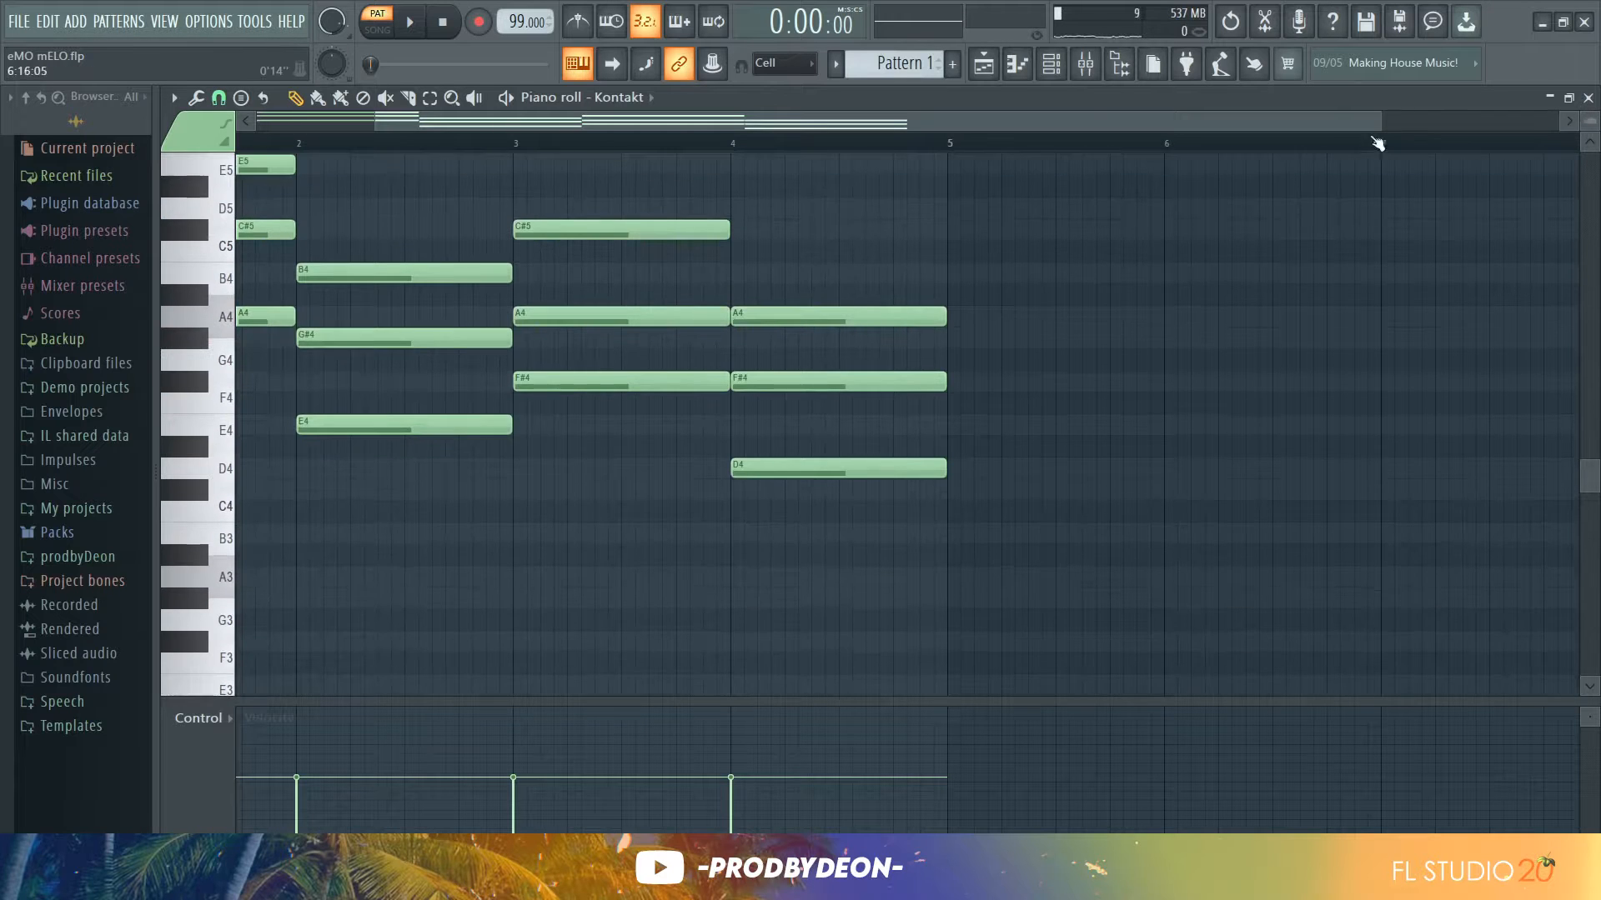
pyautogui.press('space')
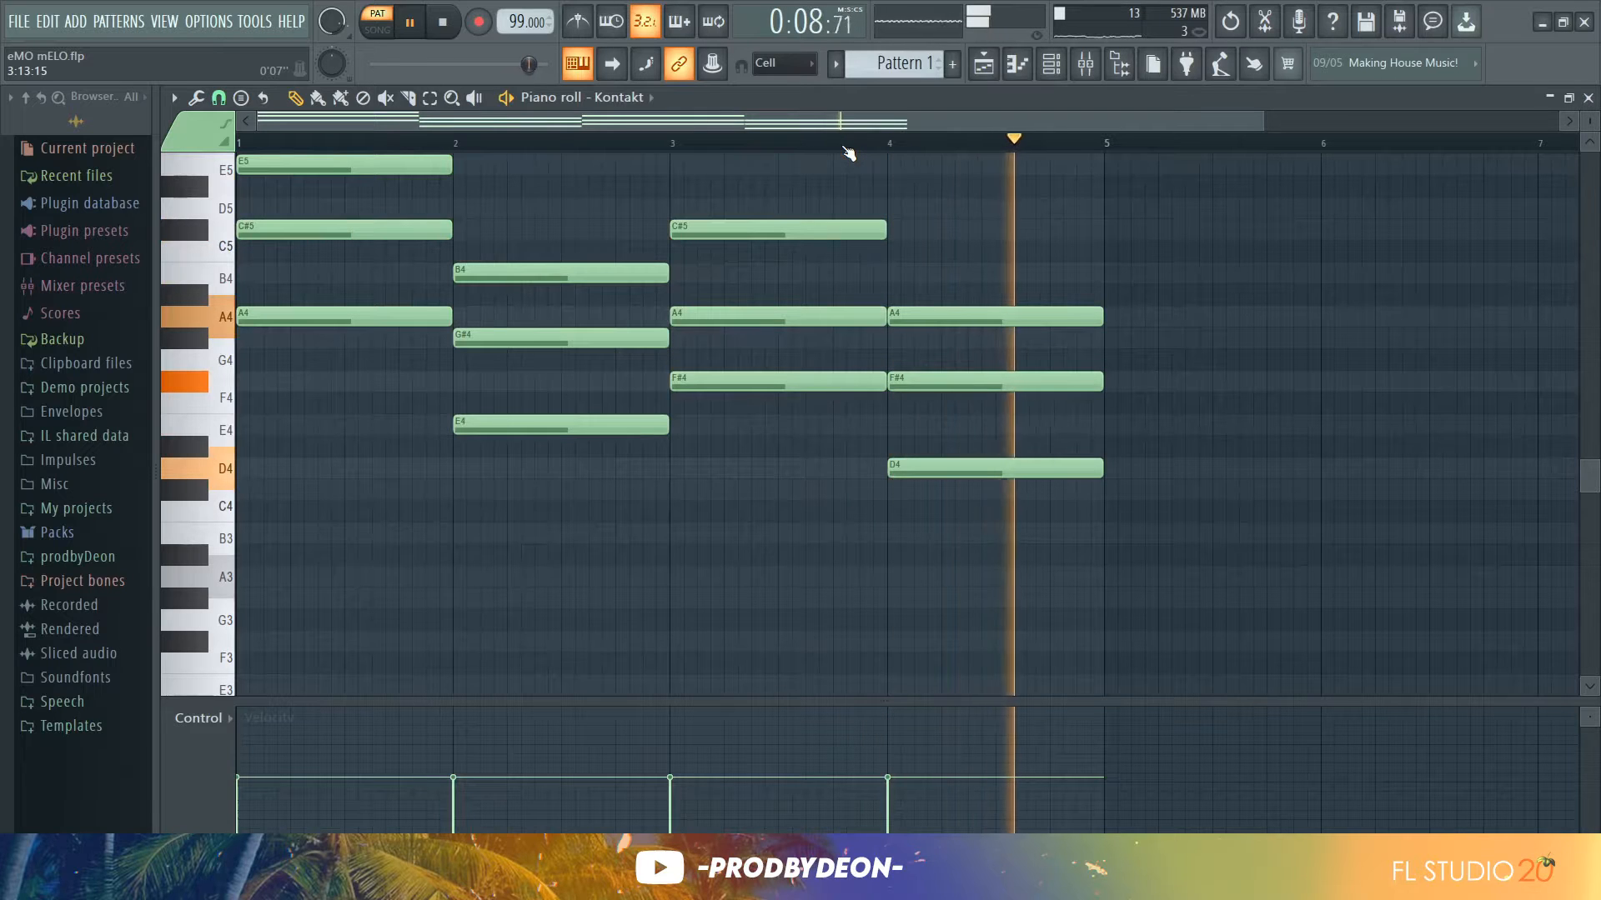
pyautogui.press('space')
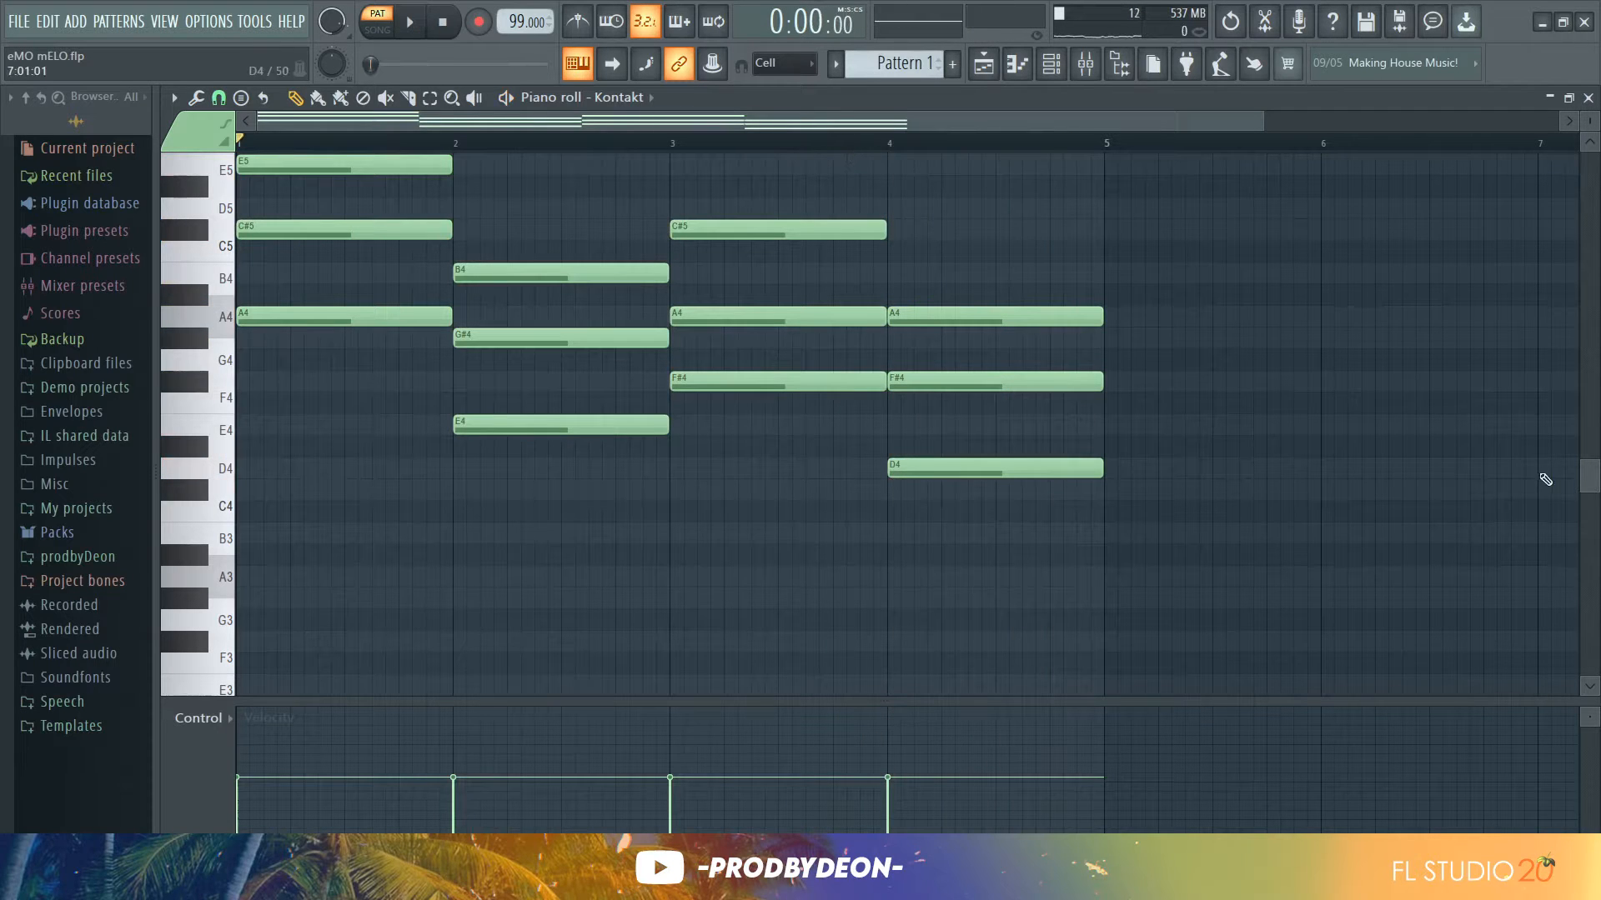
# Transpose the top E5 note in bar 1 and the C#5 note in bar 3 down an octave
pyautogui.scroll(4, 1591, 481)
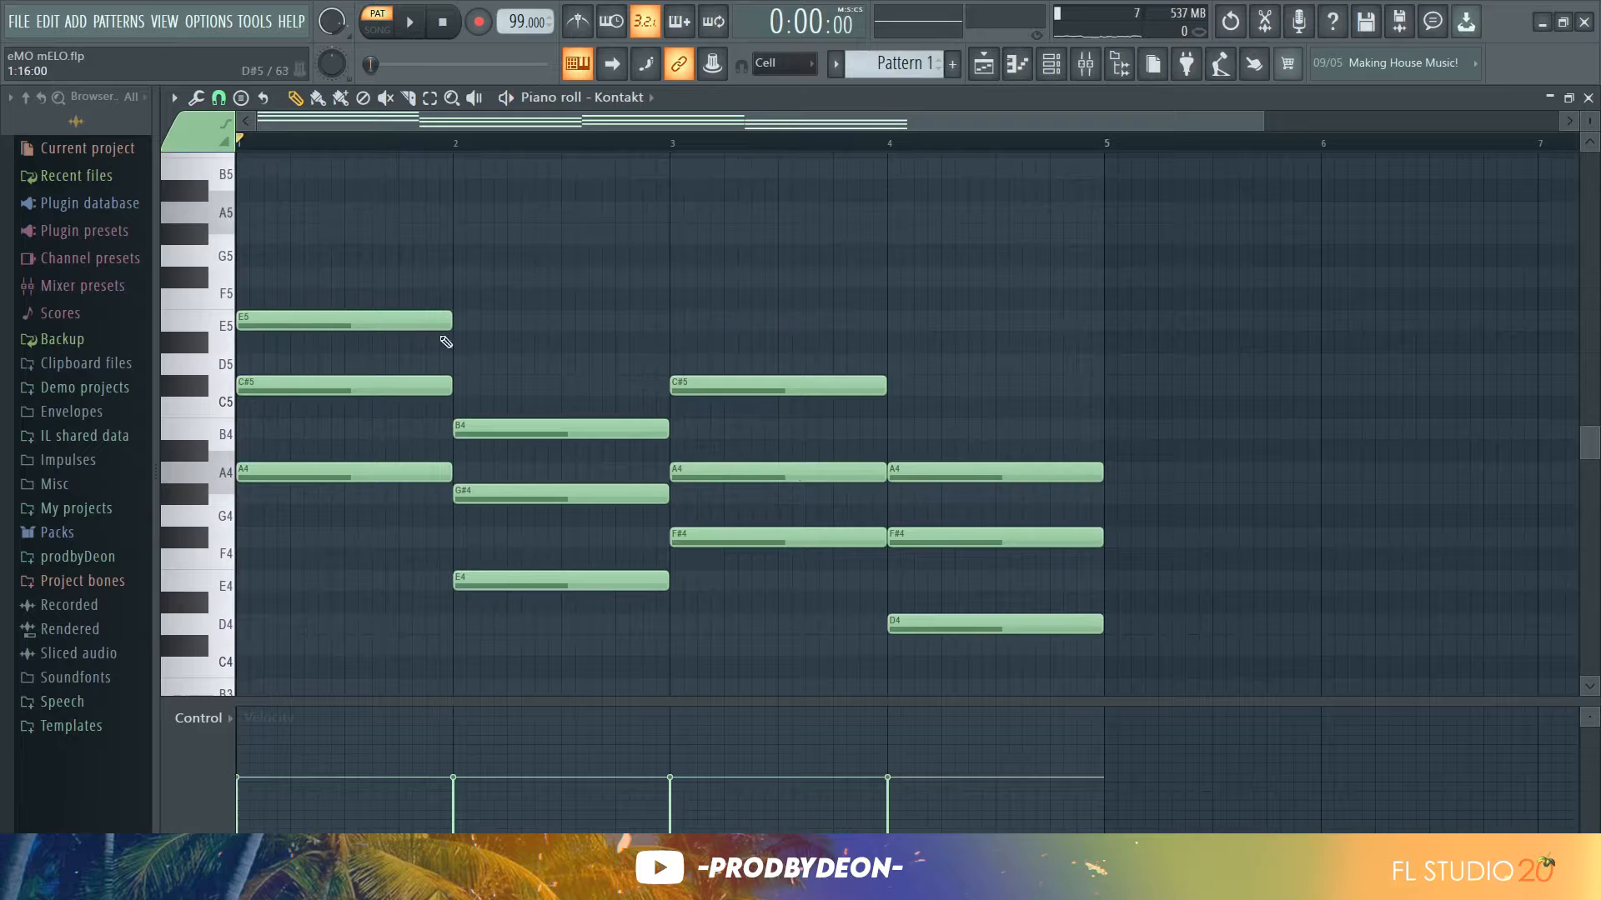
pyautogui.hotkey('ctrl', 'Down')
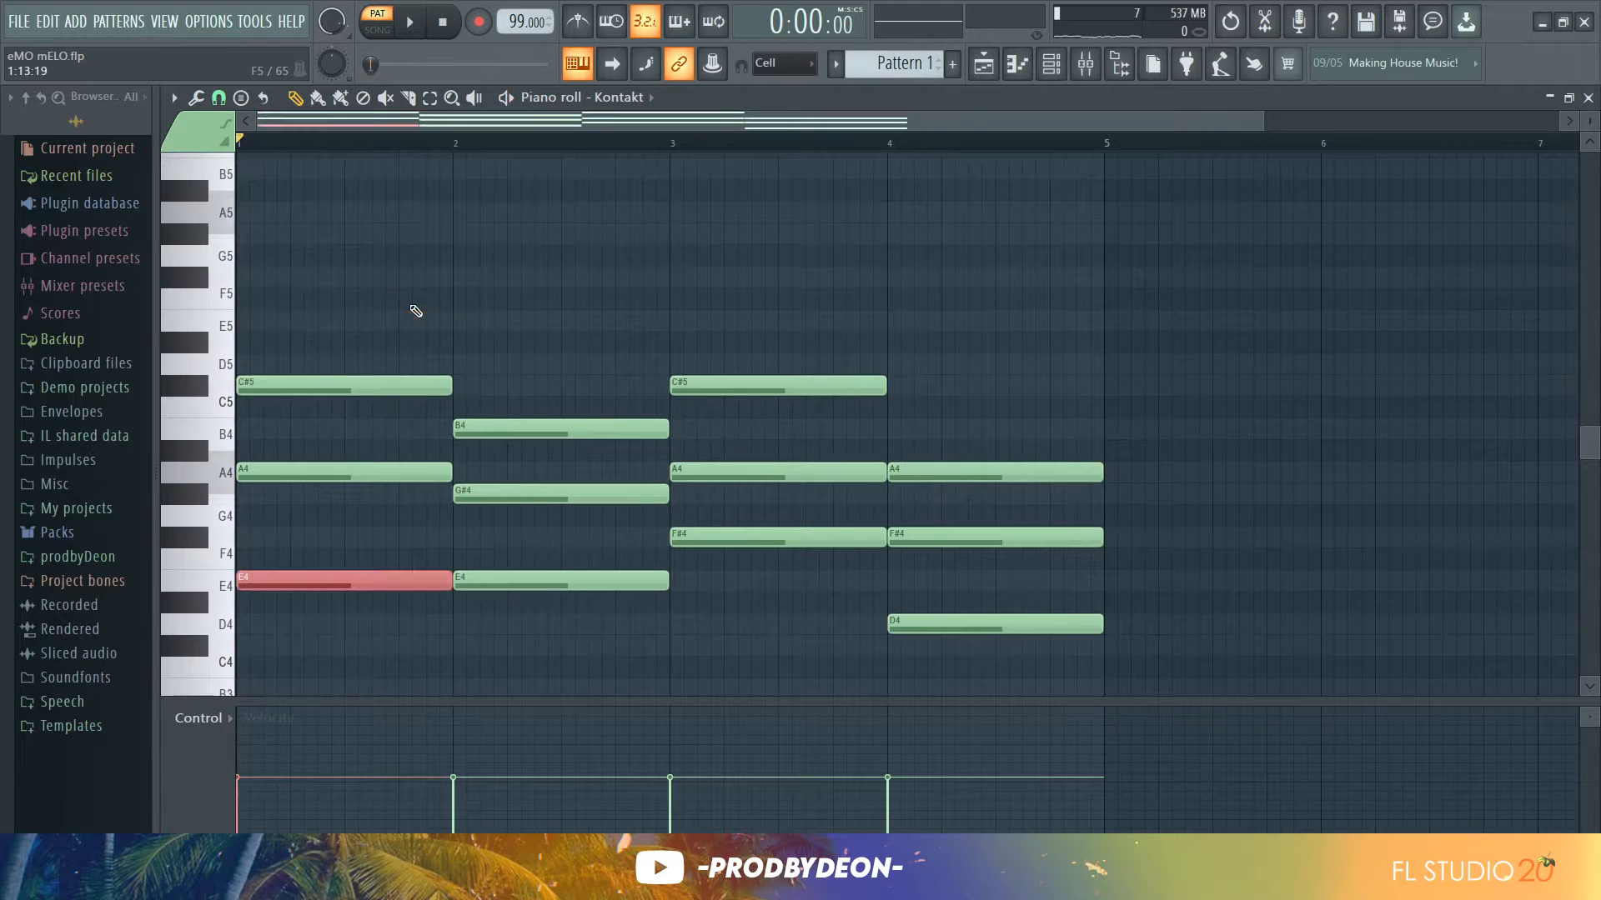
pyautogui.click(687, 386)
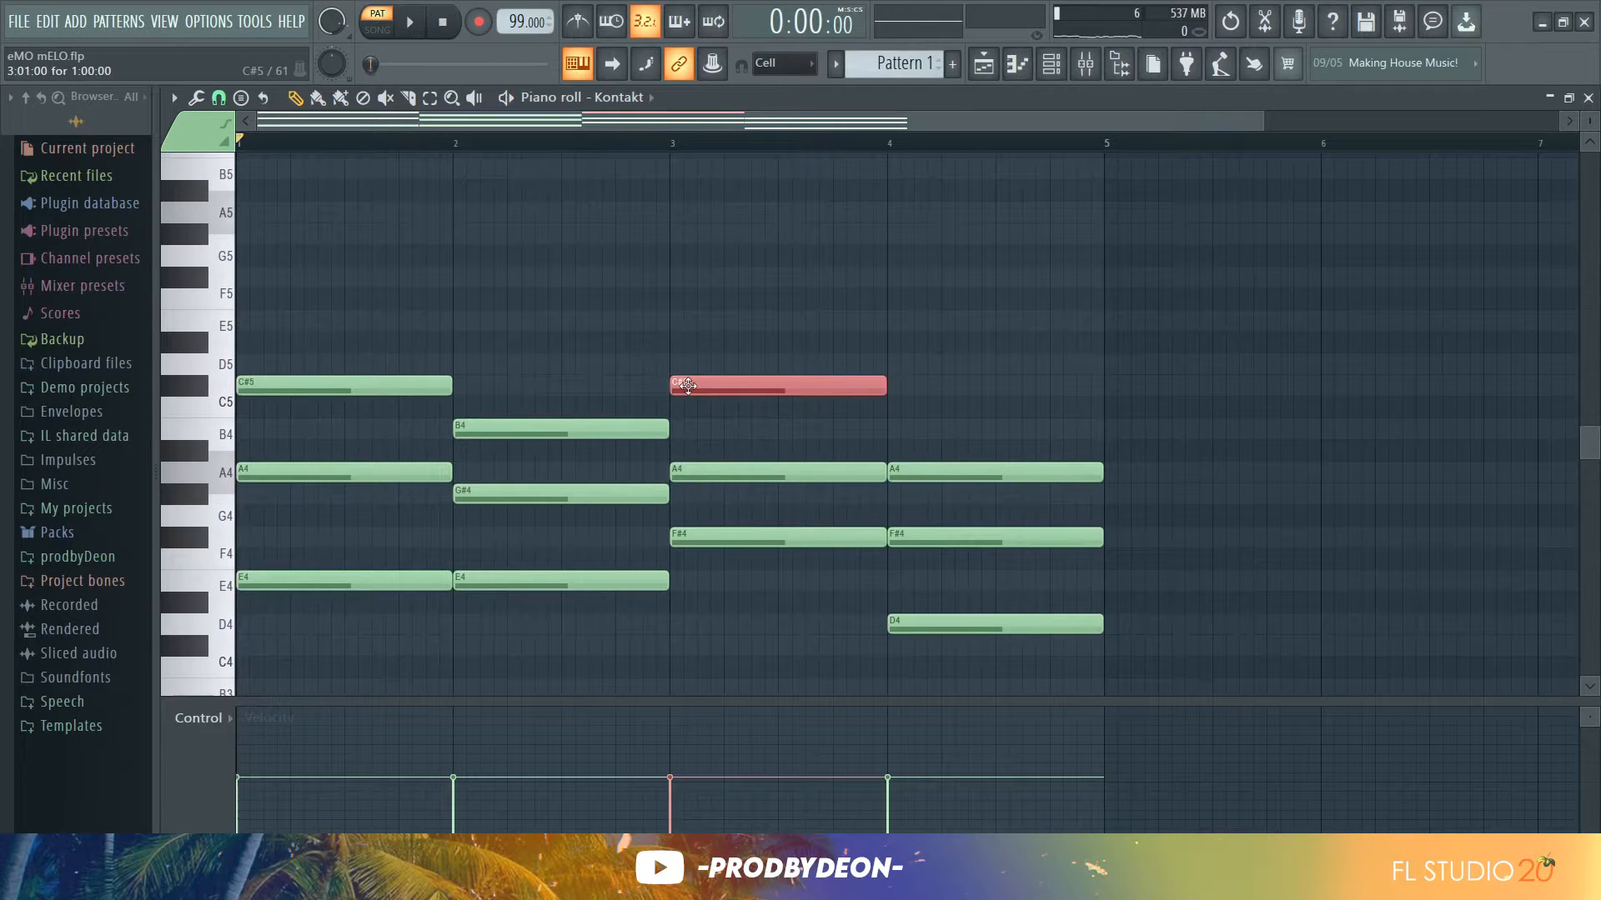
pyautogui.hotkey('ctrl', 'Down')
pyautogui.press('space')
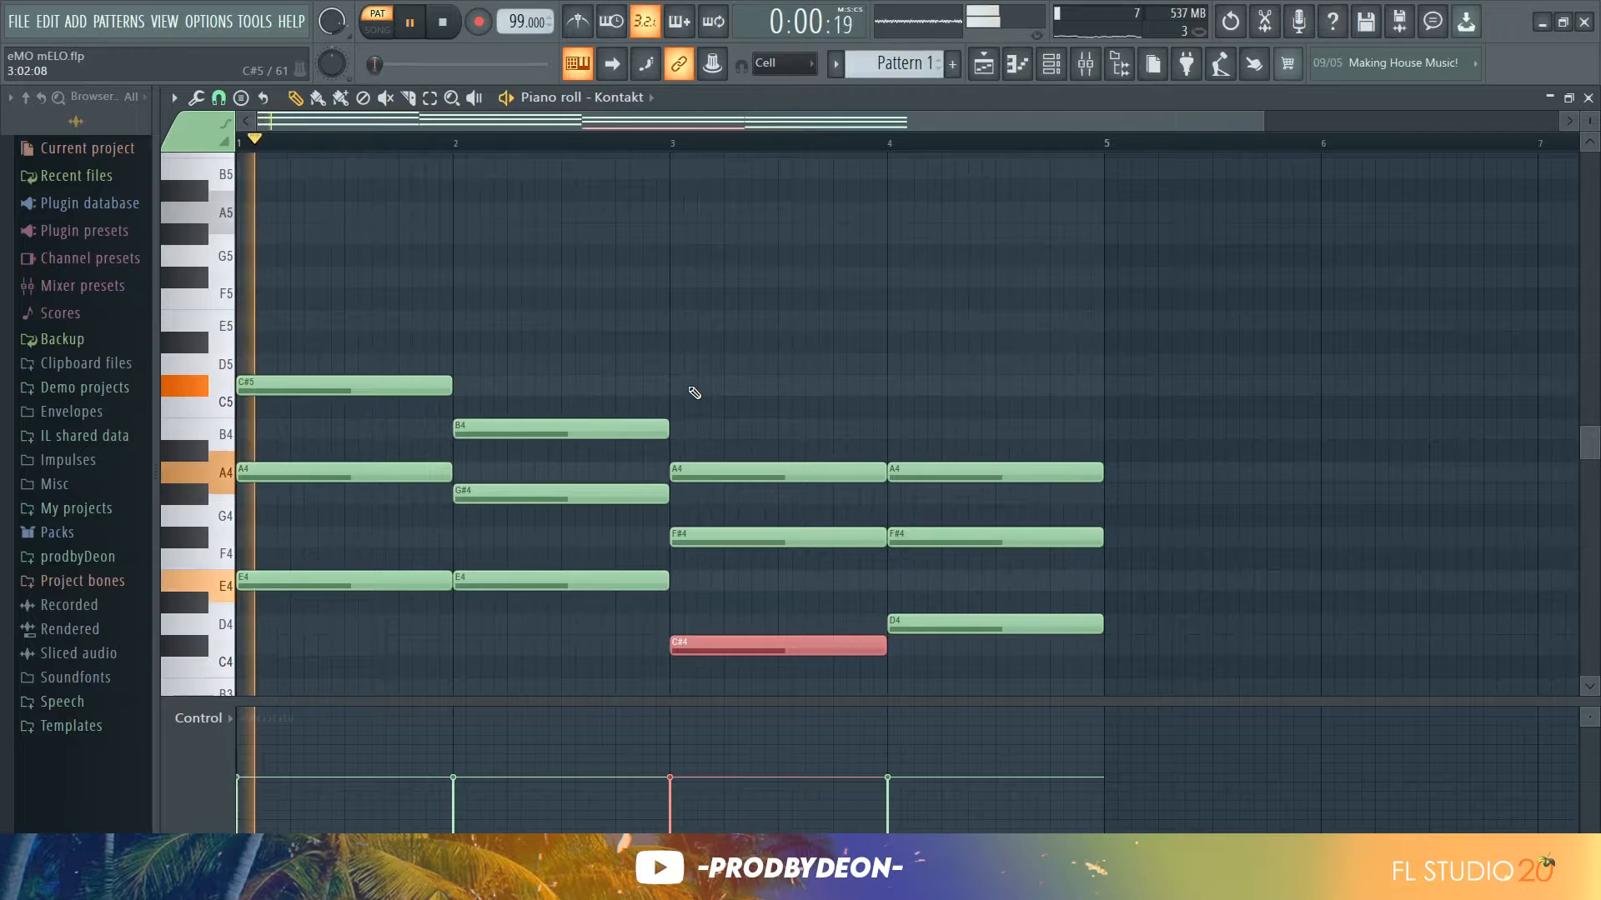
# Randomize the notes' levels with the piano roll randomizer and accept
pyautogui.click(1082, 408)
pyautogui.rightClick(1083, 410)
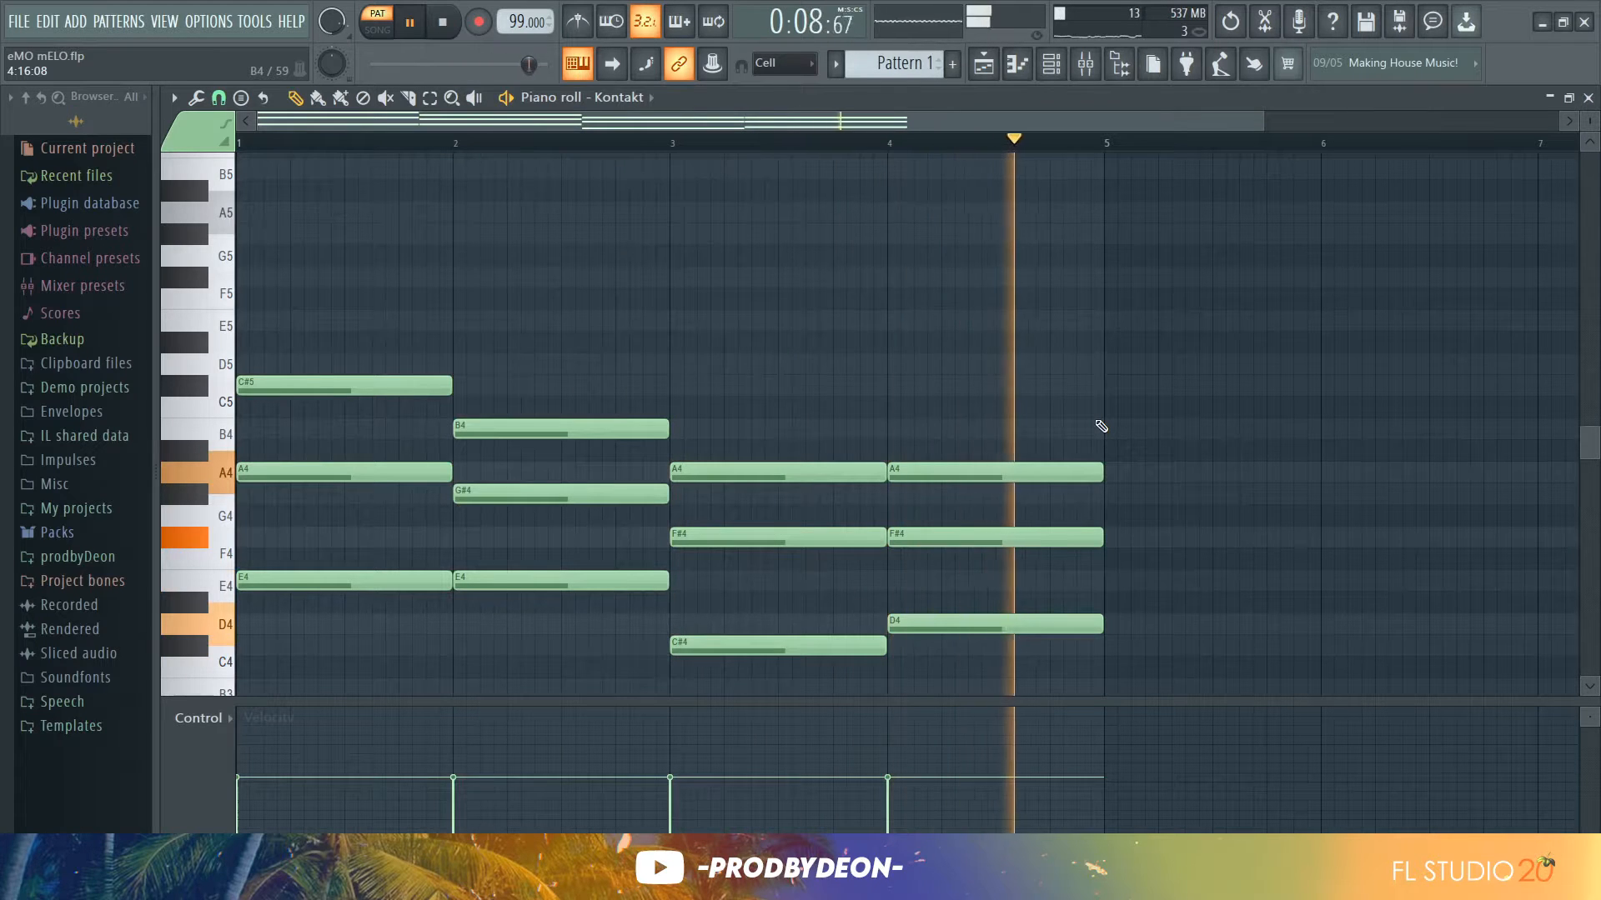
pyautogui.press('space')
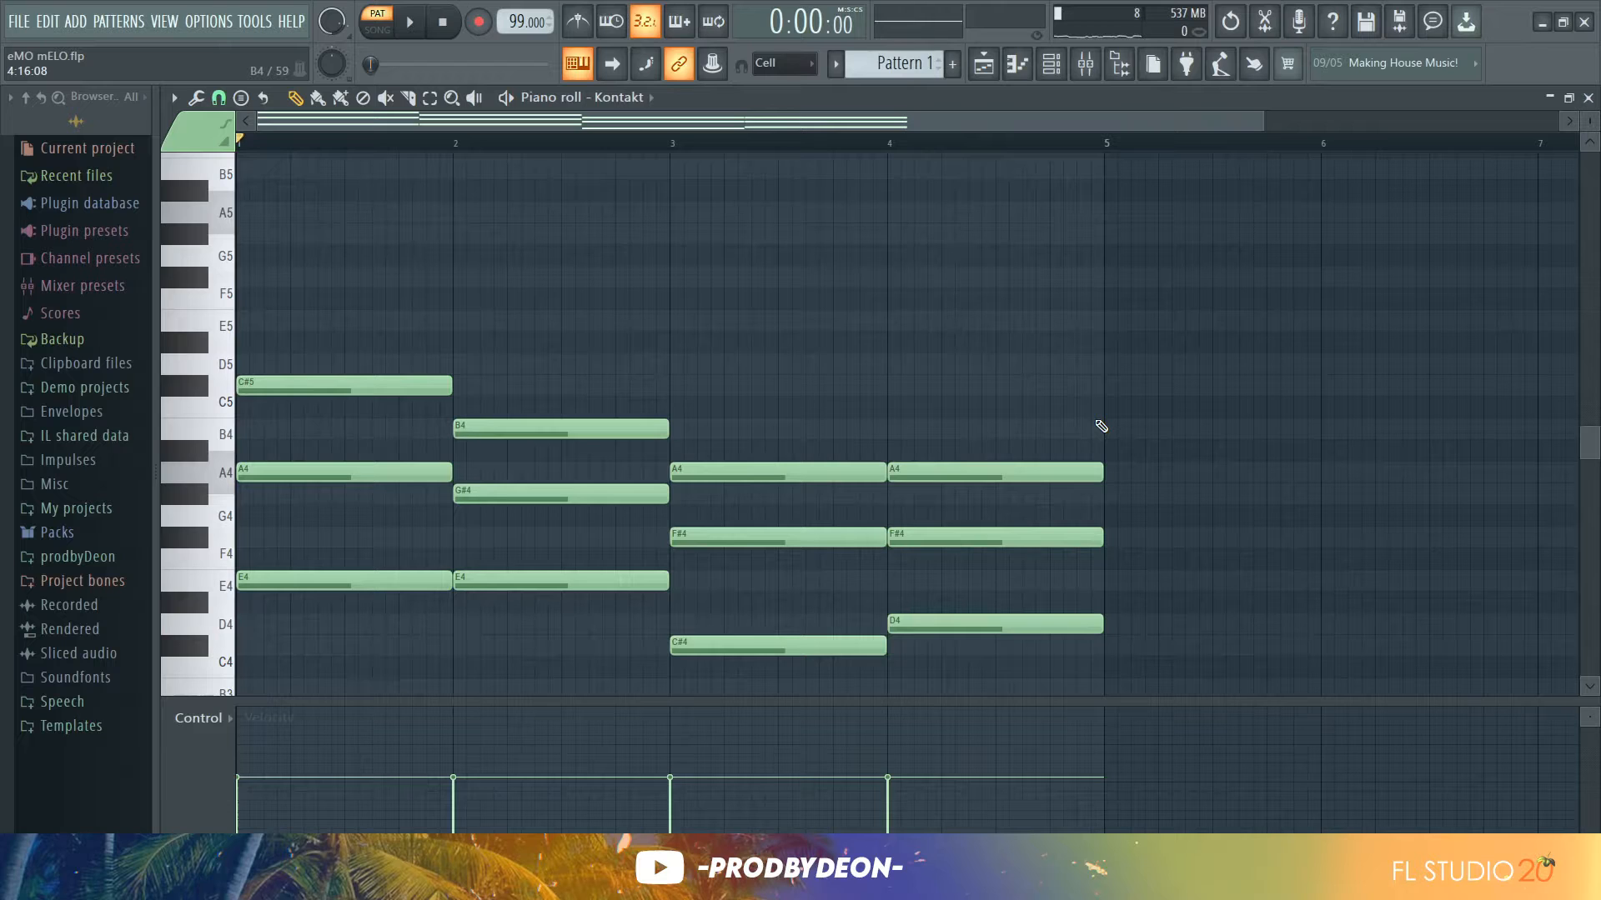
pyautogui.hotkey('alt', 'r')
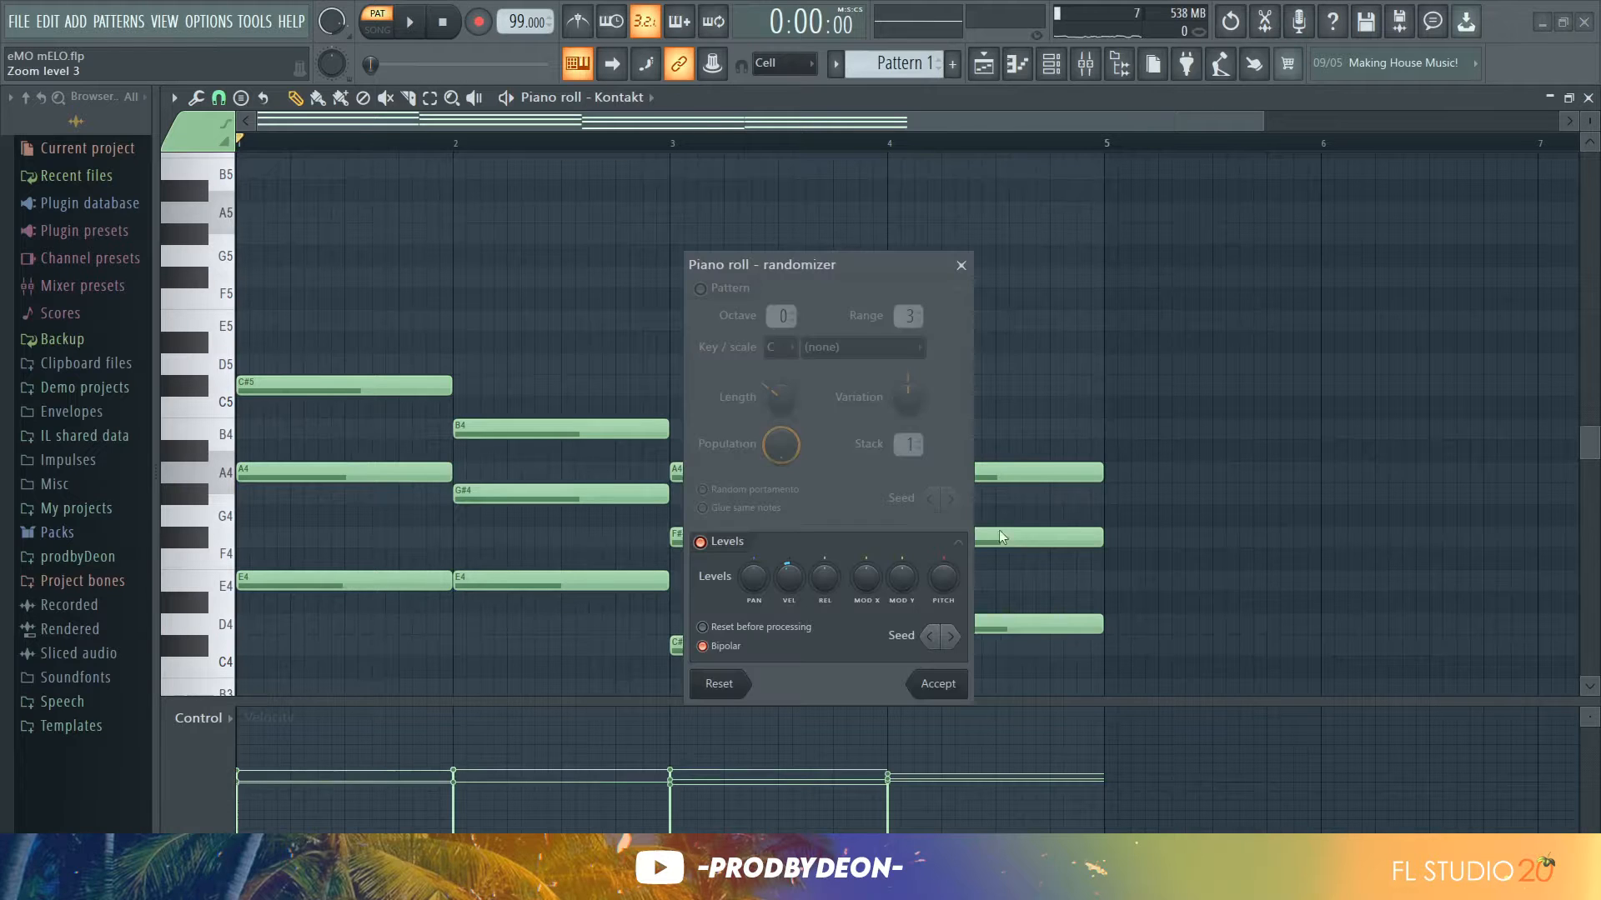
pyautogui.click(935, 684)
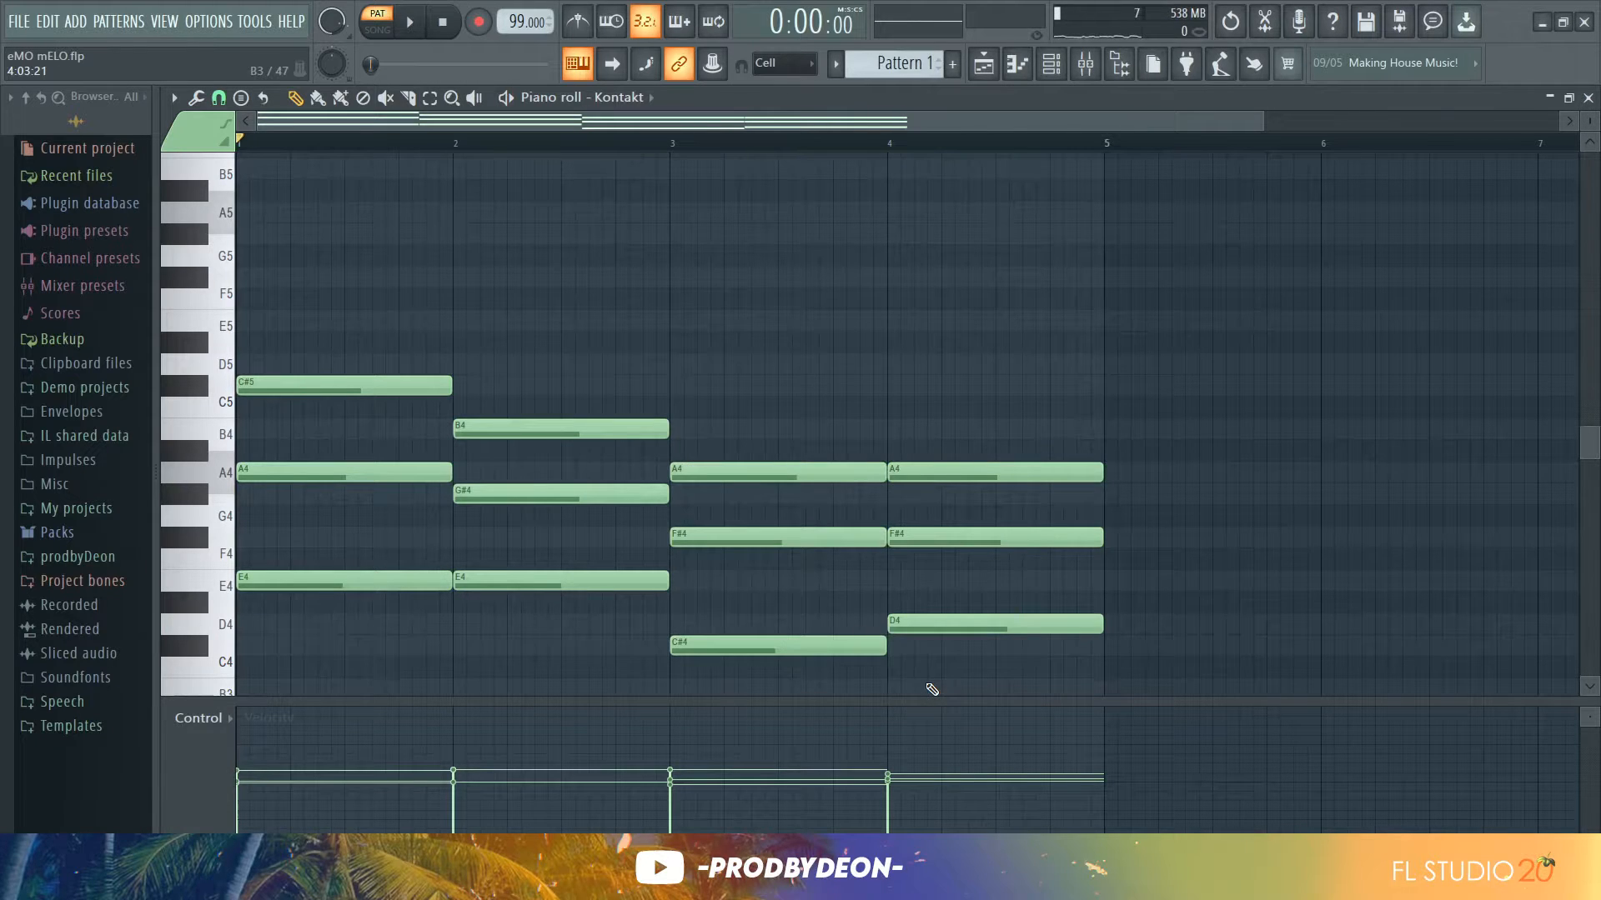
# Play back the chords and open the channel rack
pyautogui.press('space')
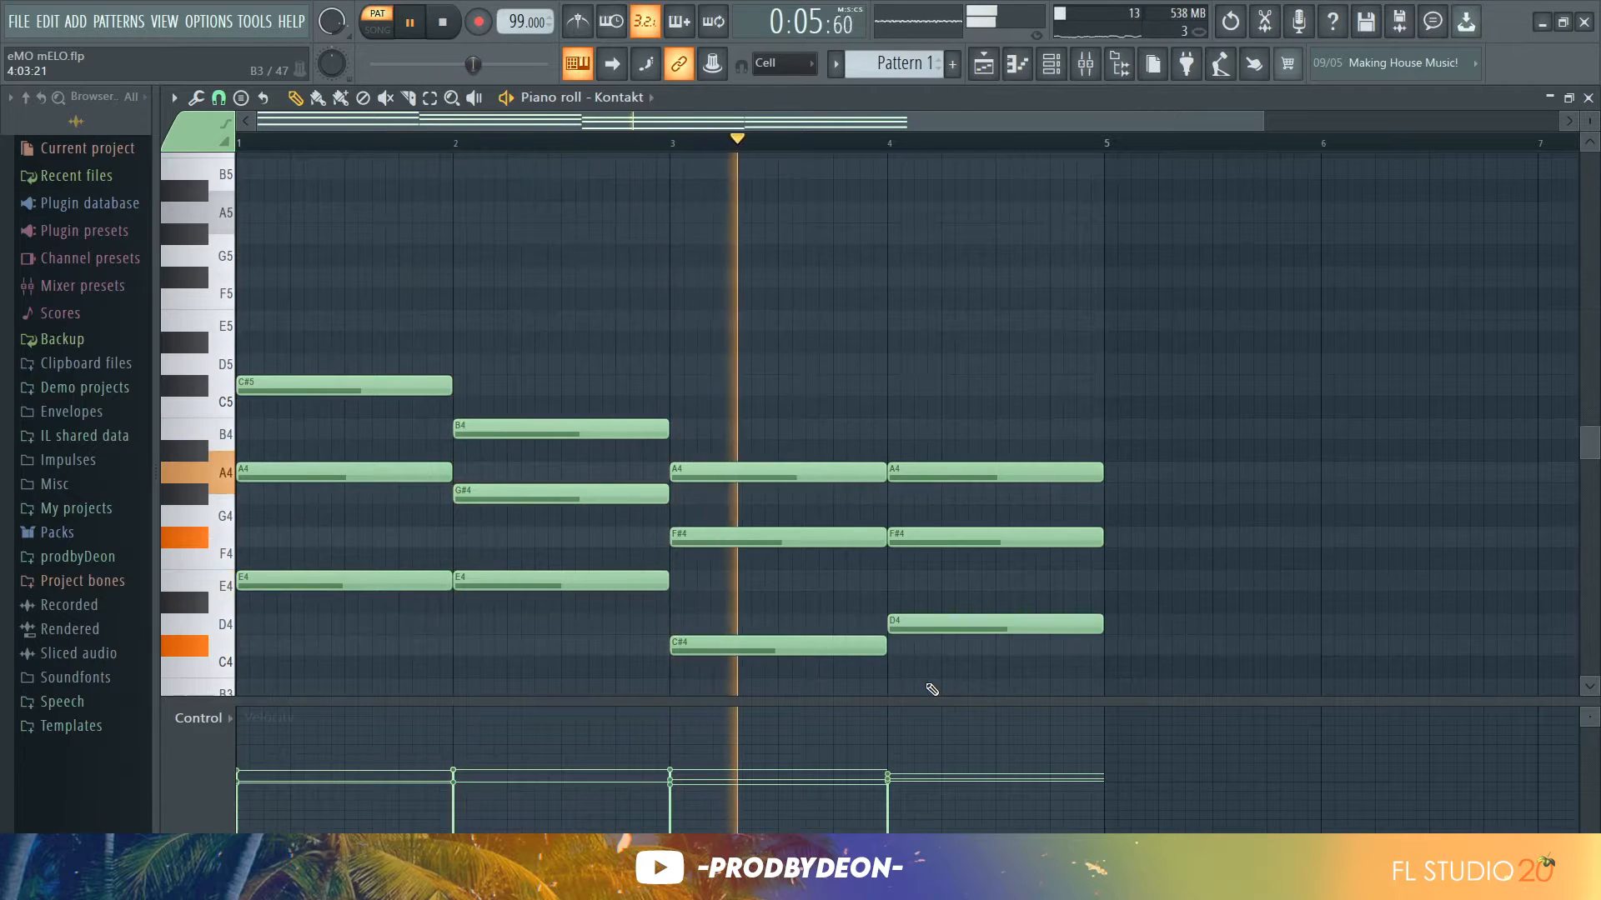
pyautogui.press('space')
pyautogui.click(1052, 64)
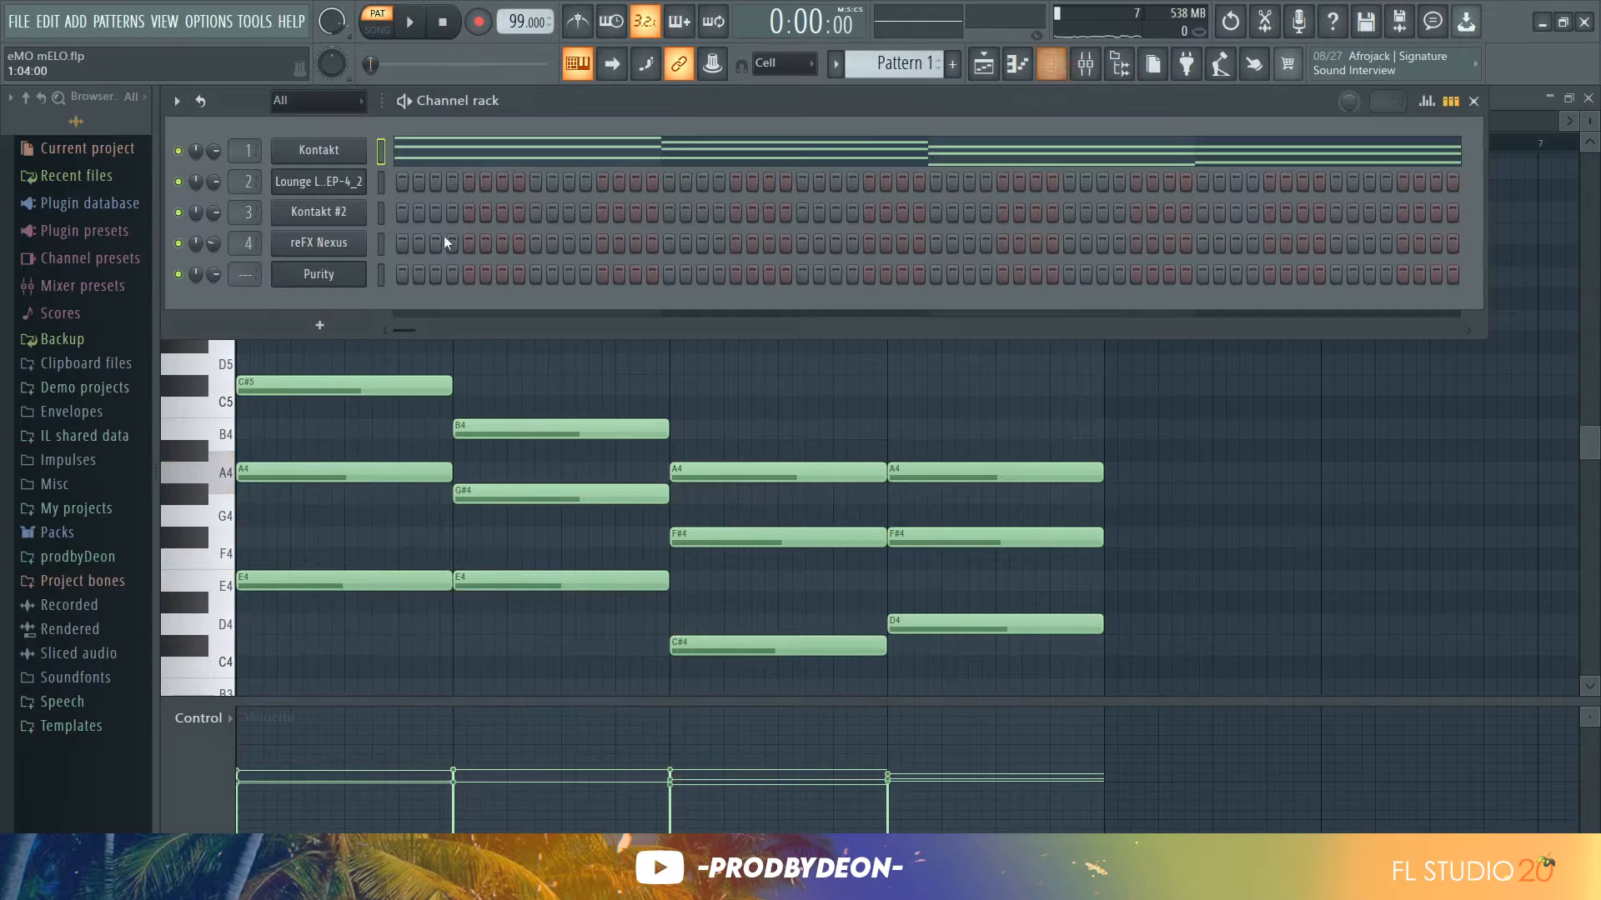
# Copy the Kontakt channel's chord notes, paste them into the Lounge Lizard EP-4_2 channel, and open its piano roll
pyautogui.rightClick(357, 163)
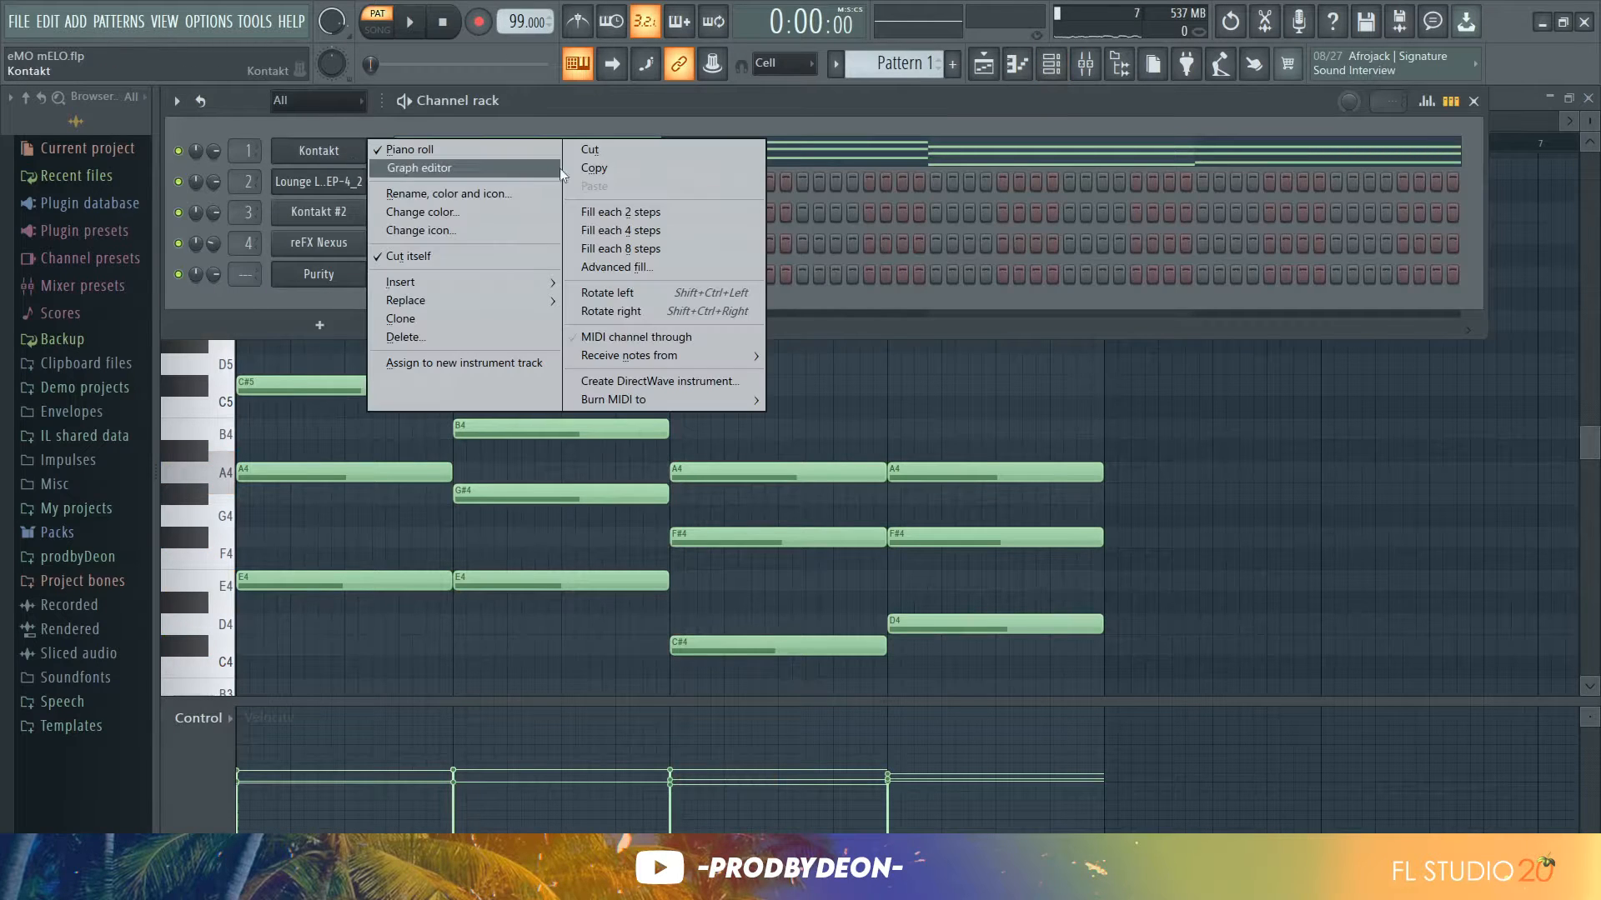
pyautogui.click(583, 168)
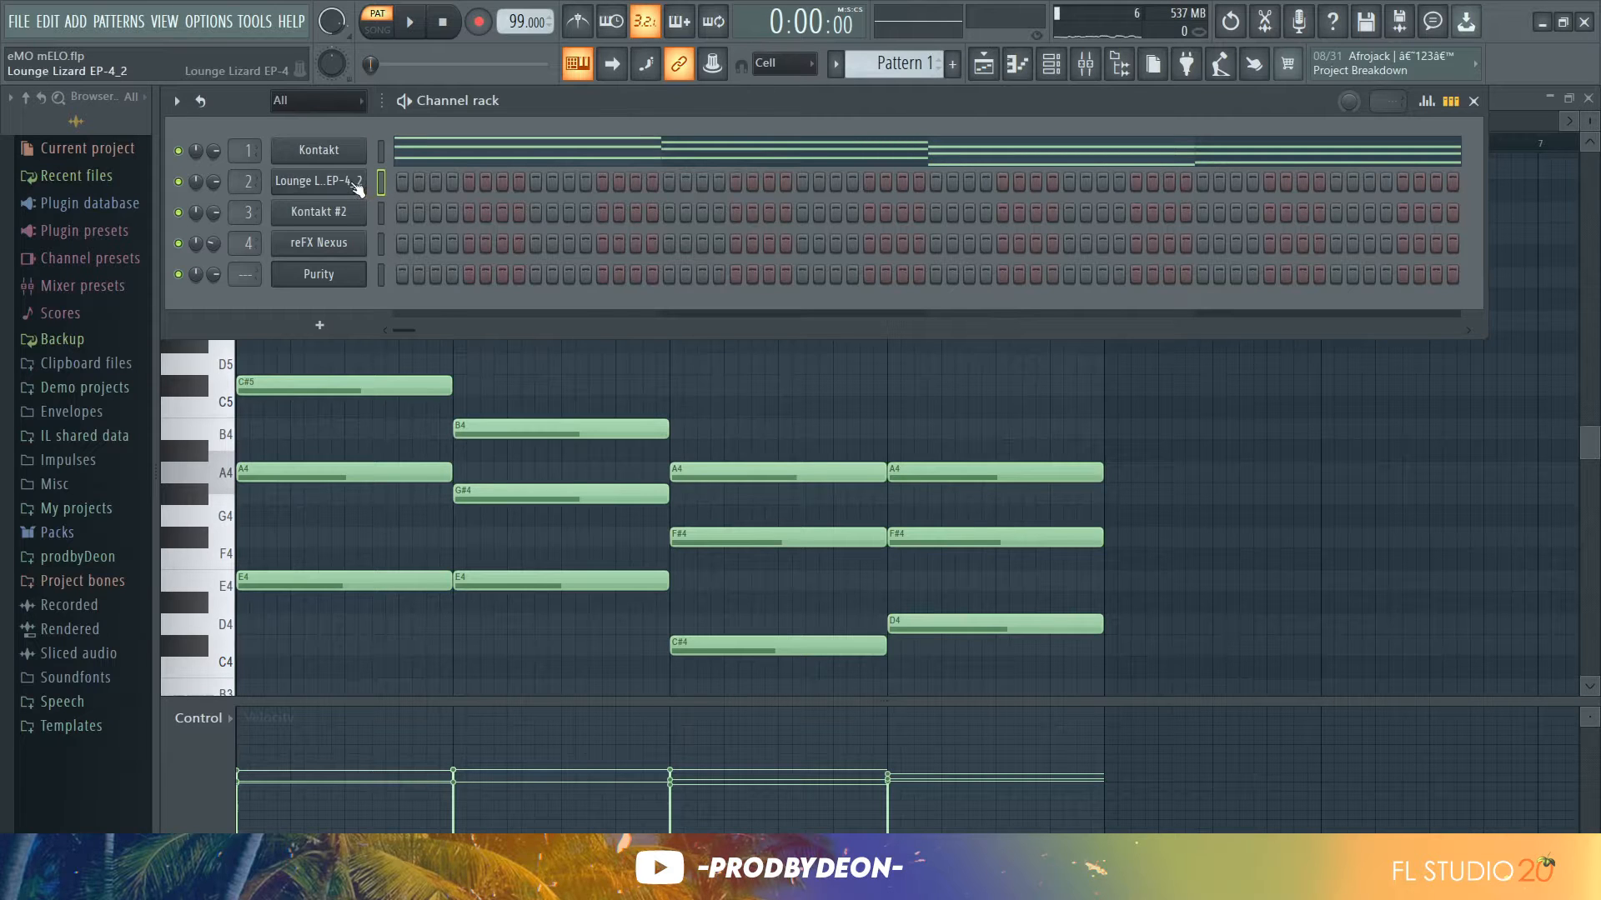
pyautogui.click(357, 185)
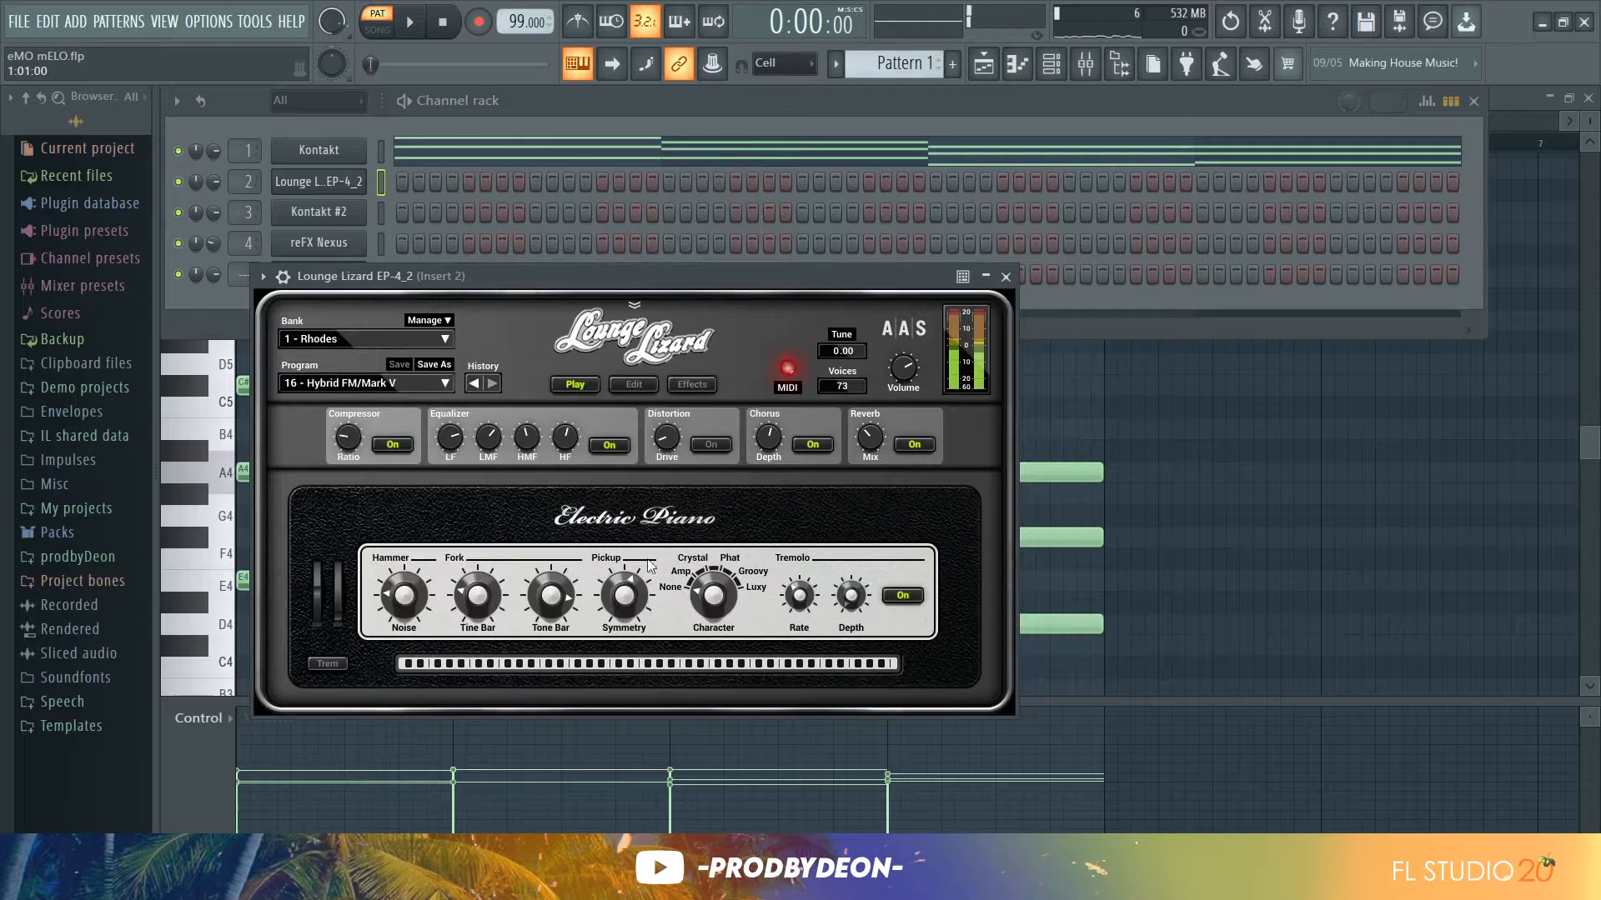
pyautogui.rightClick(367, 185)
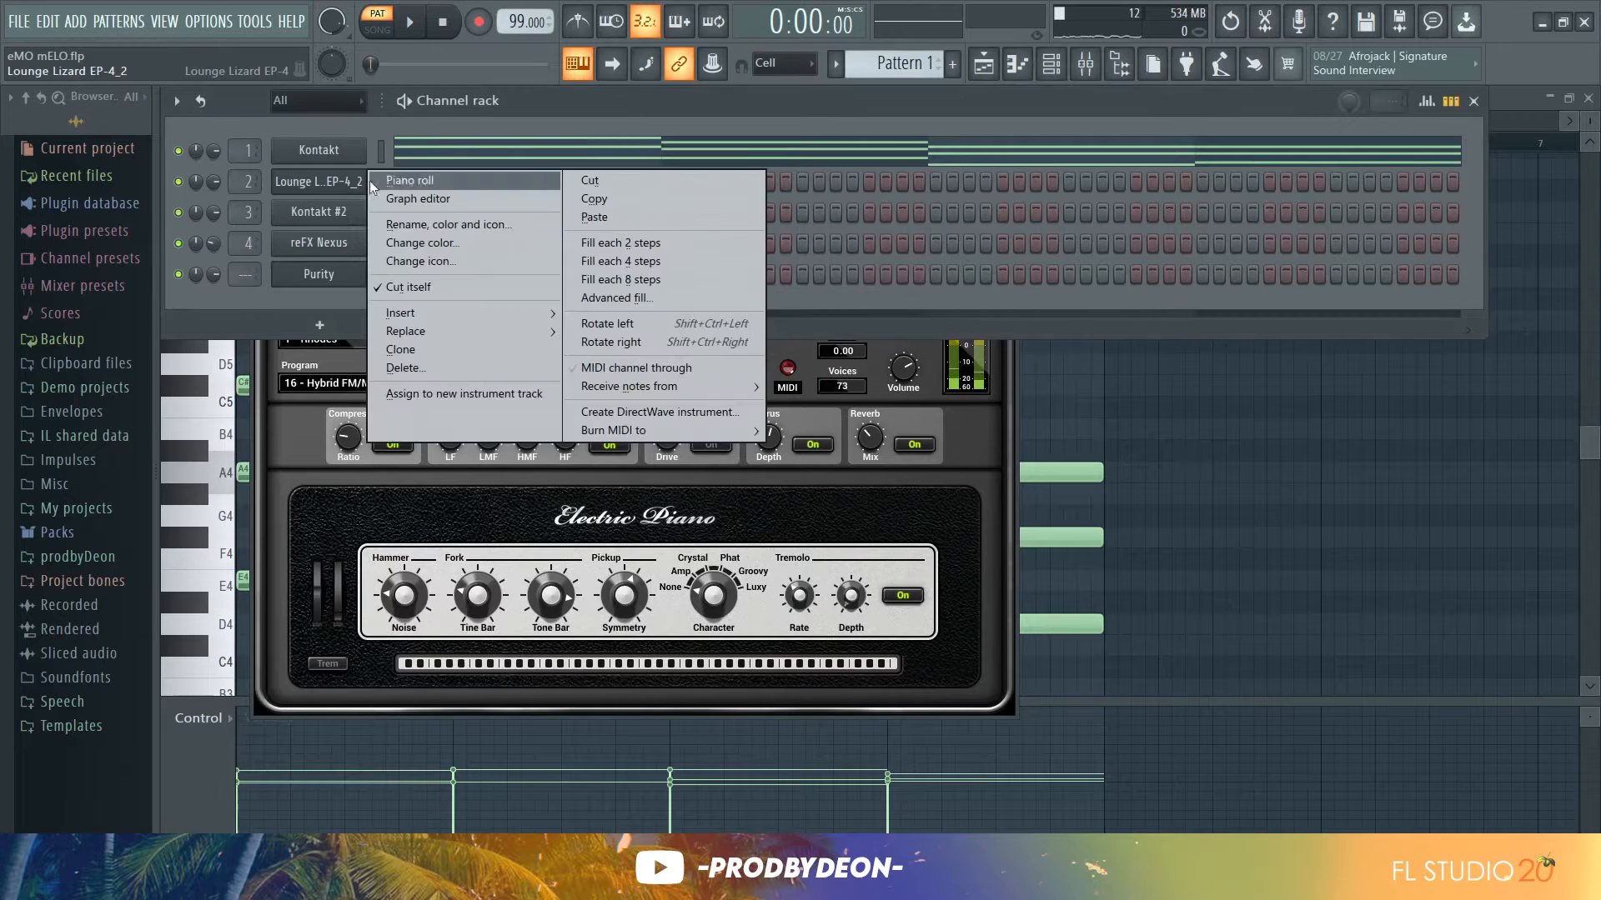
pyautogui.click(667, 217)
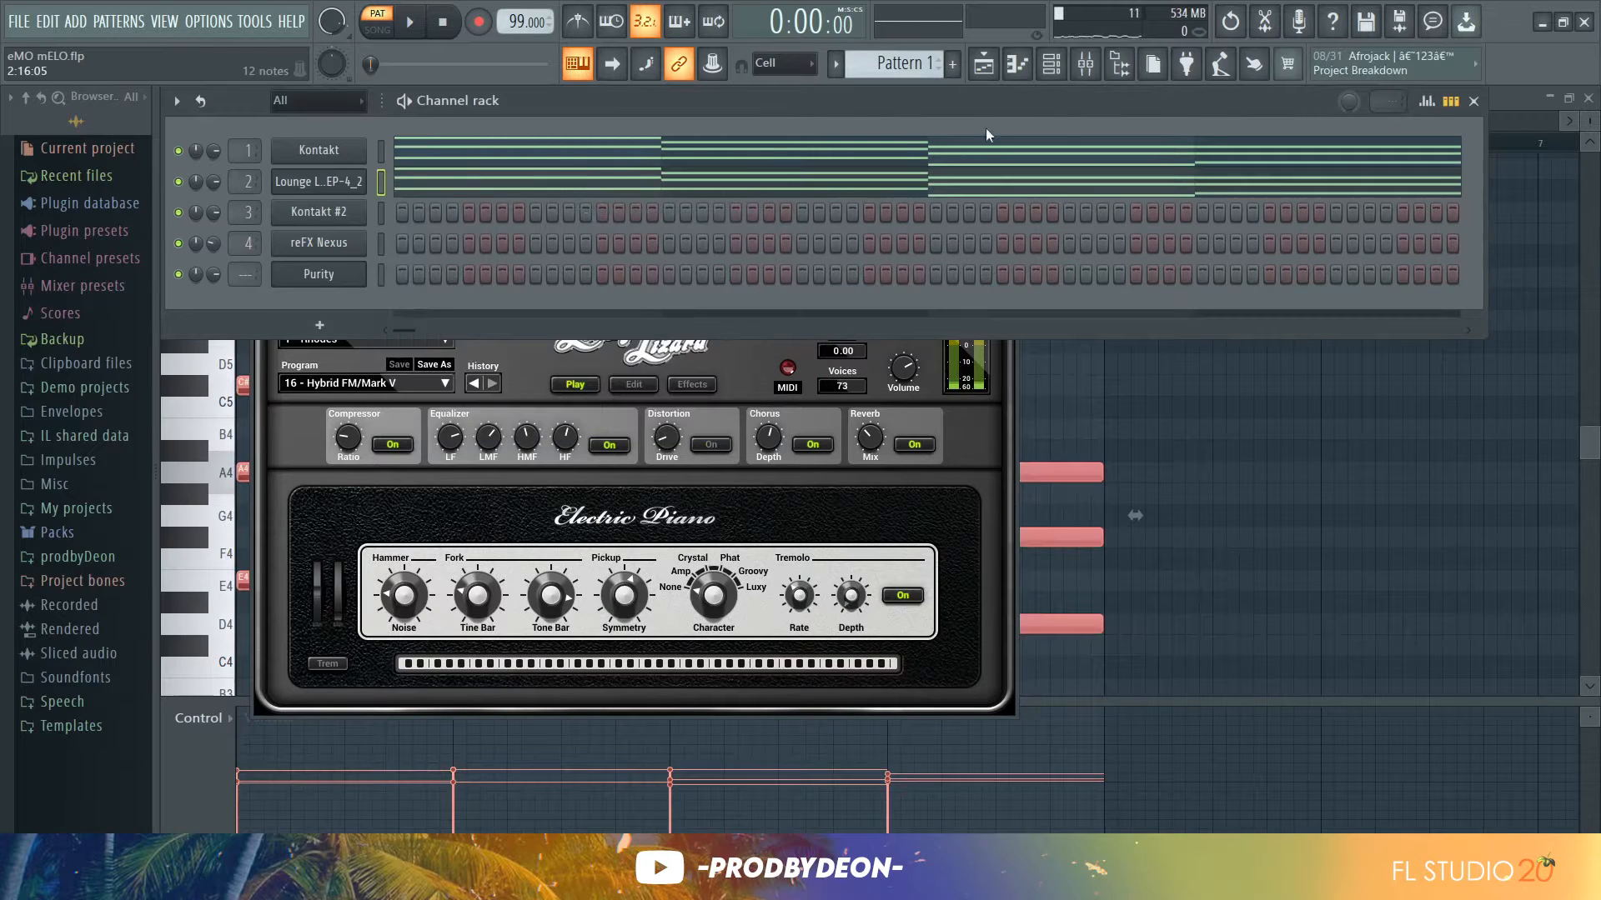
pyautogui.click(1031, 77)
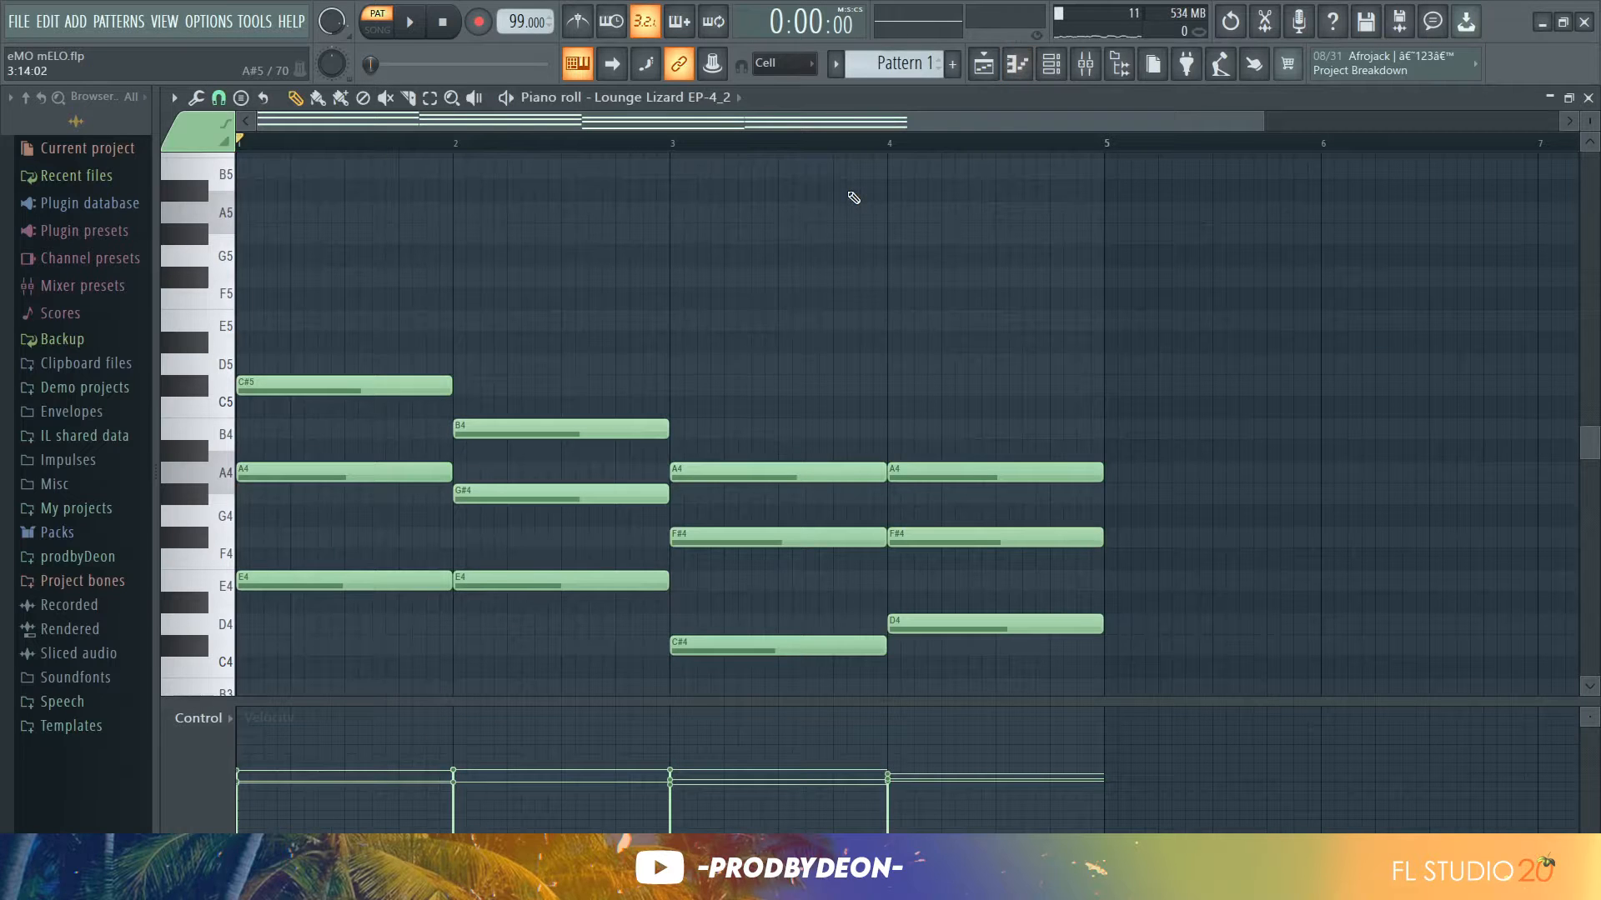
# Select all the Lounge Lizard notes, shift them about one and a half beats later, and play them back
pyautogui.hotkey('ctrl', 'a')
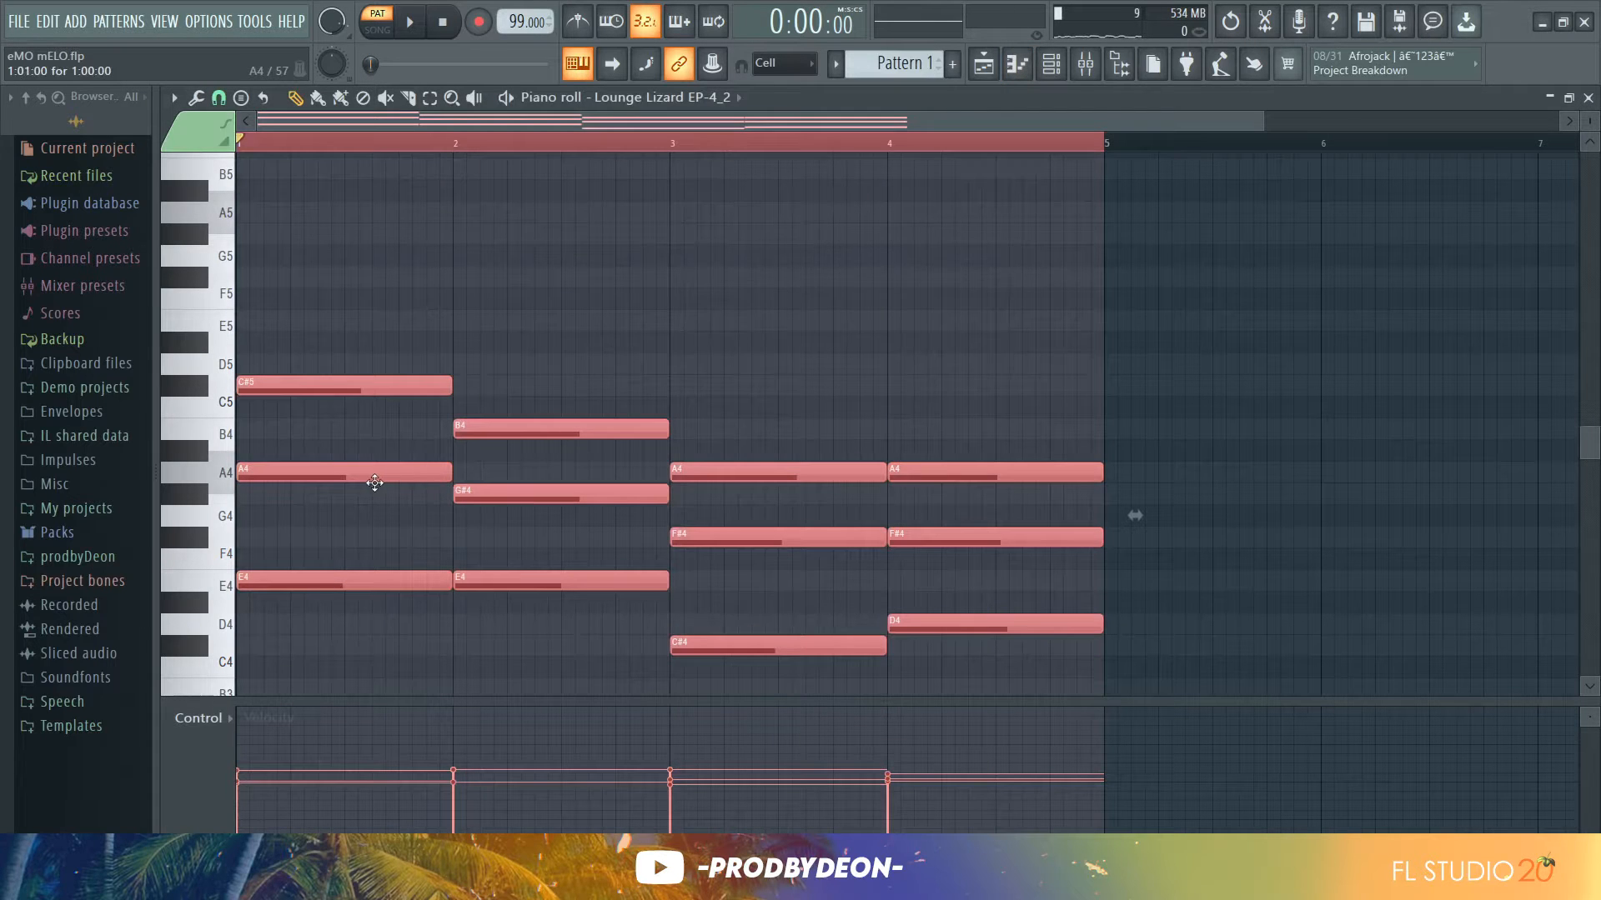
pyautogui.moveTo(375, 482); pyautogui.dragTo(461, 481)
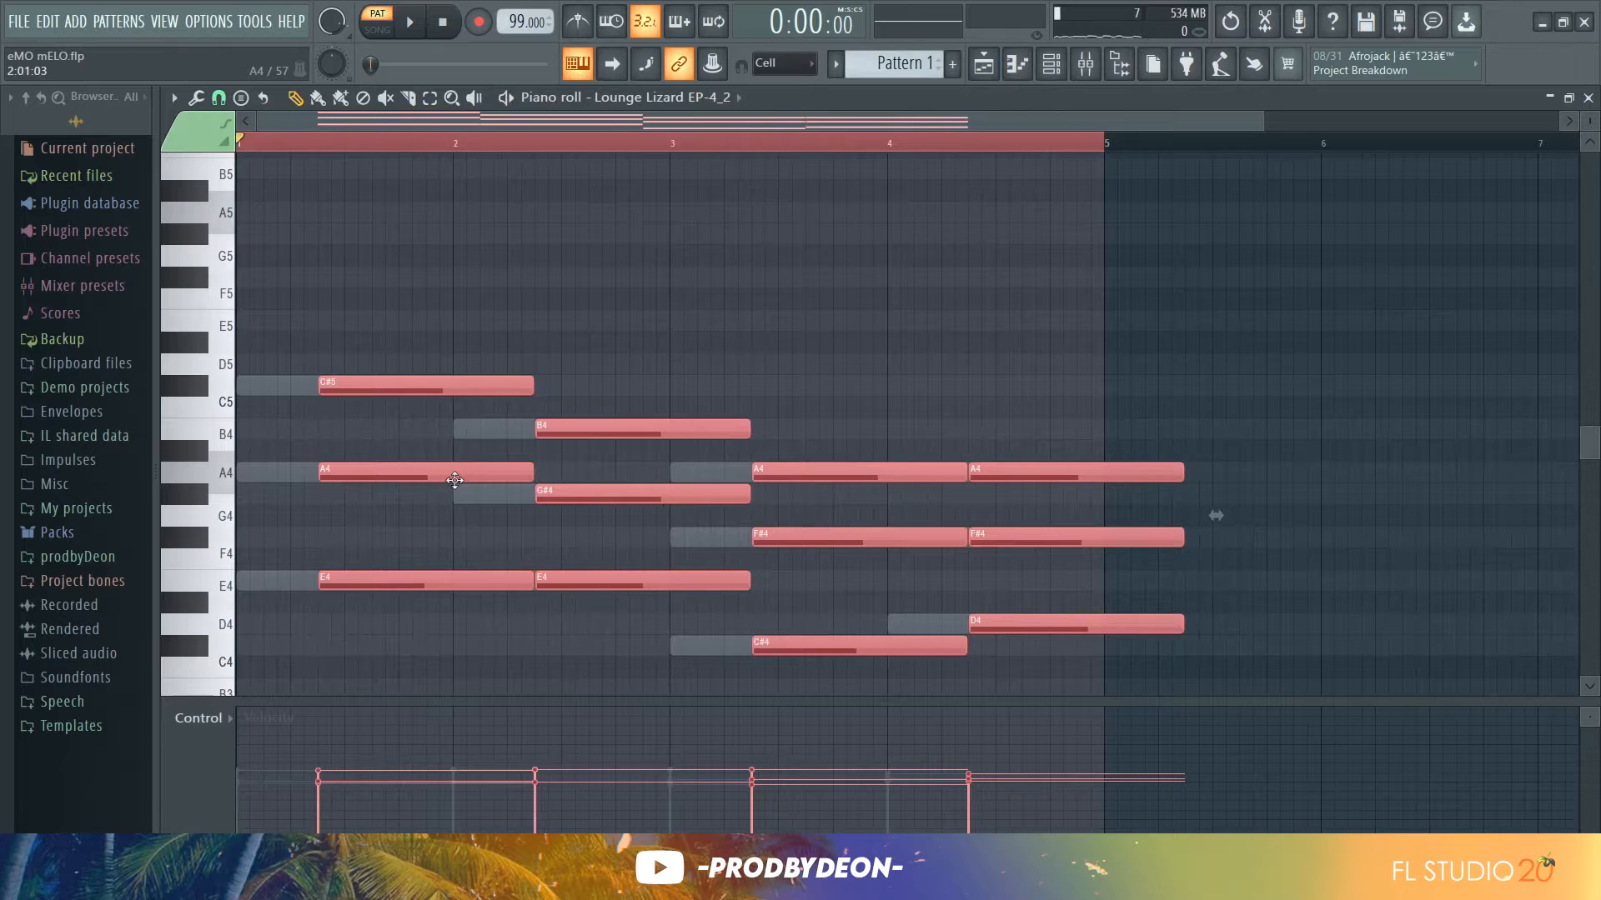
pyautogui.press('space')
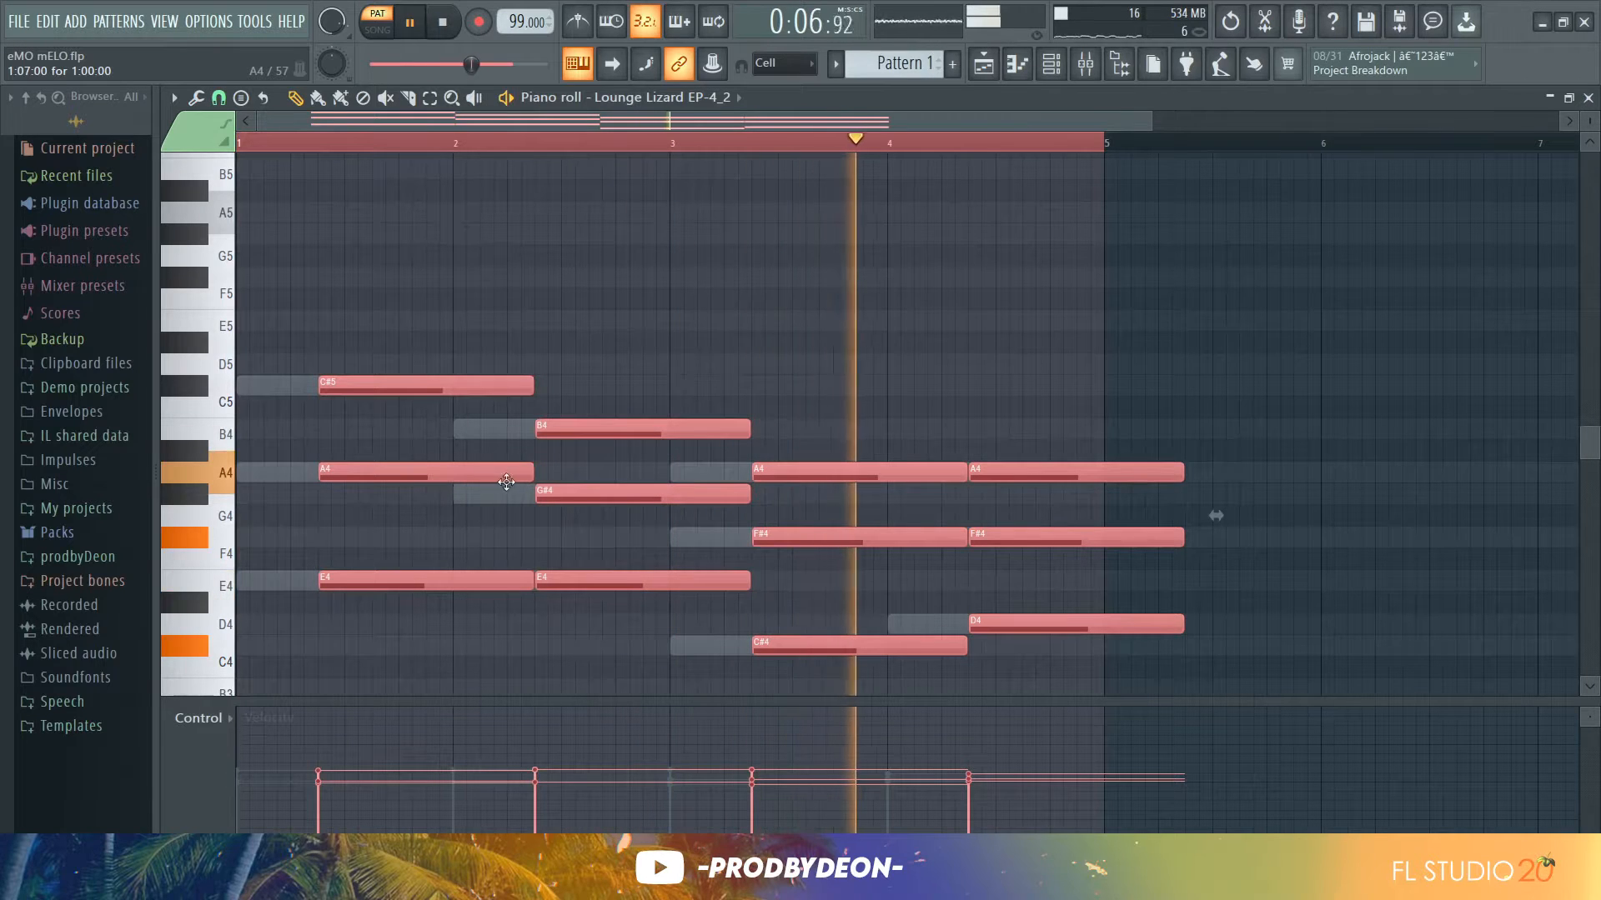
pyautogui.press('space')
# Trim the Lounge Lizard notes so each chord ends at the bar line, transpose the whole part up an octave, and play it
pyautogui.moveTo(532, 477); pyautogui.dragTo(474, 493)
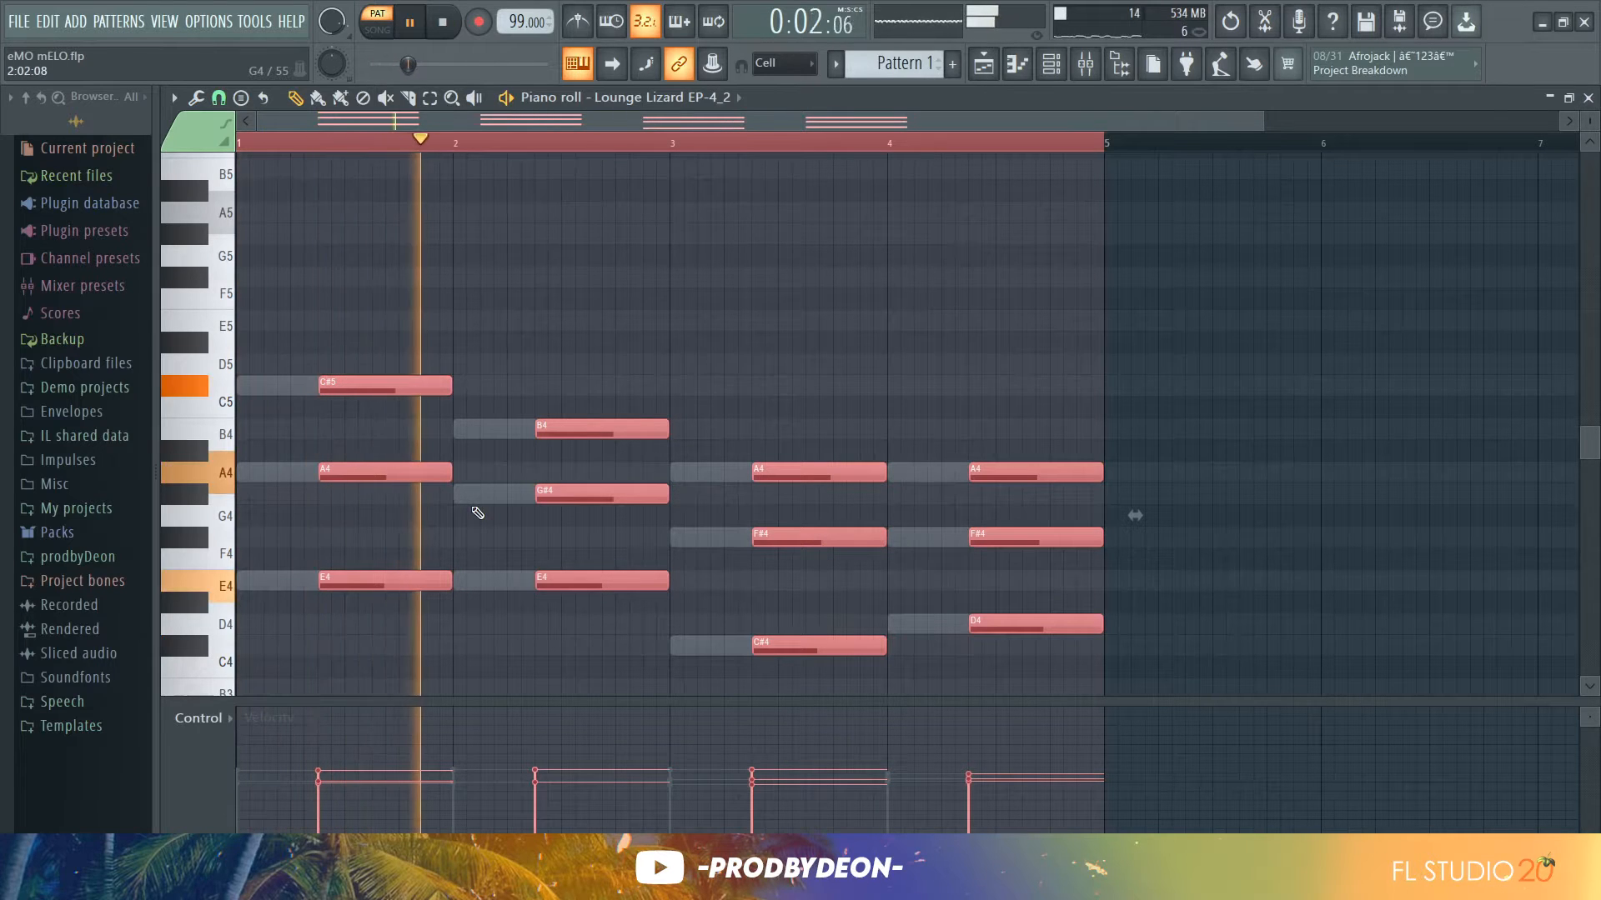
pyautogui.click(456, 516)
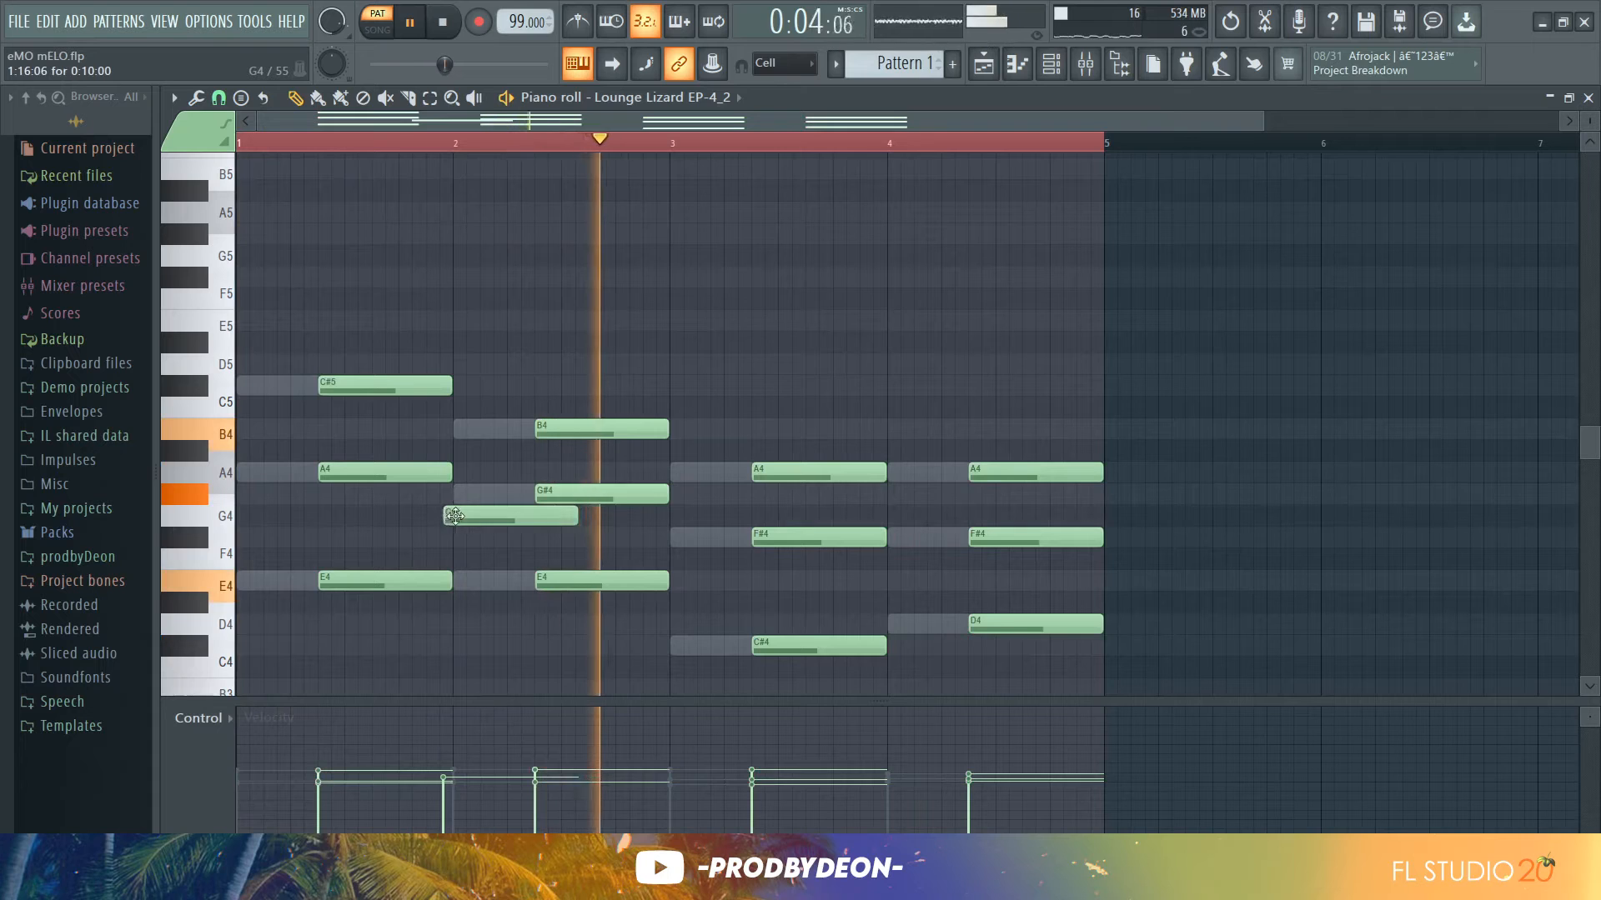
pyautogui.rightClick(457, 518)
pyautogui.press('space')
pyautogui.hotkey('ctrl', 'Up')
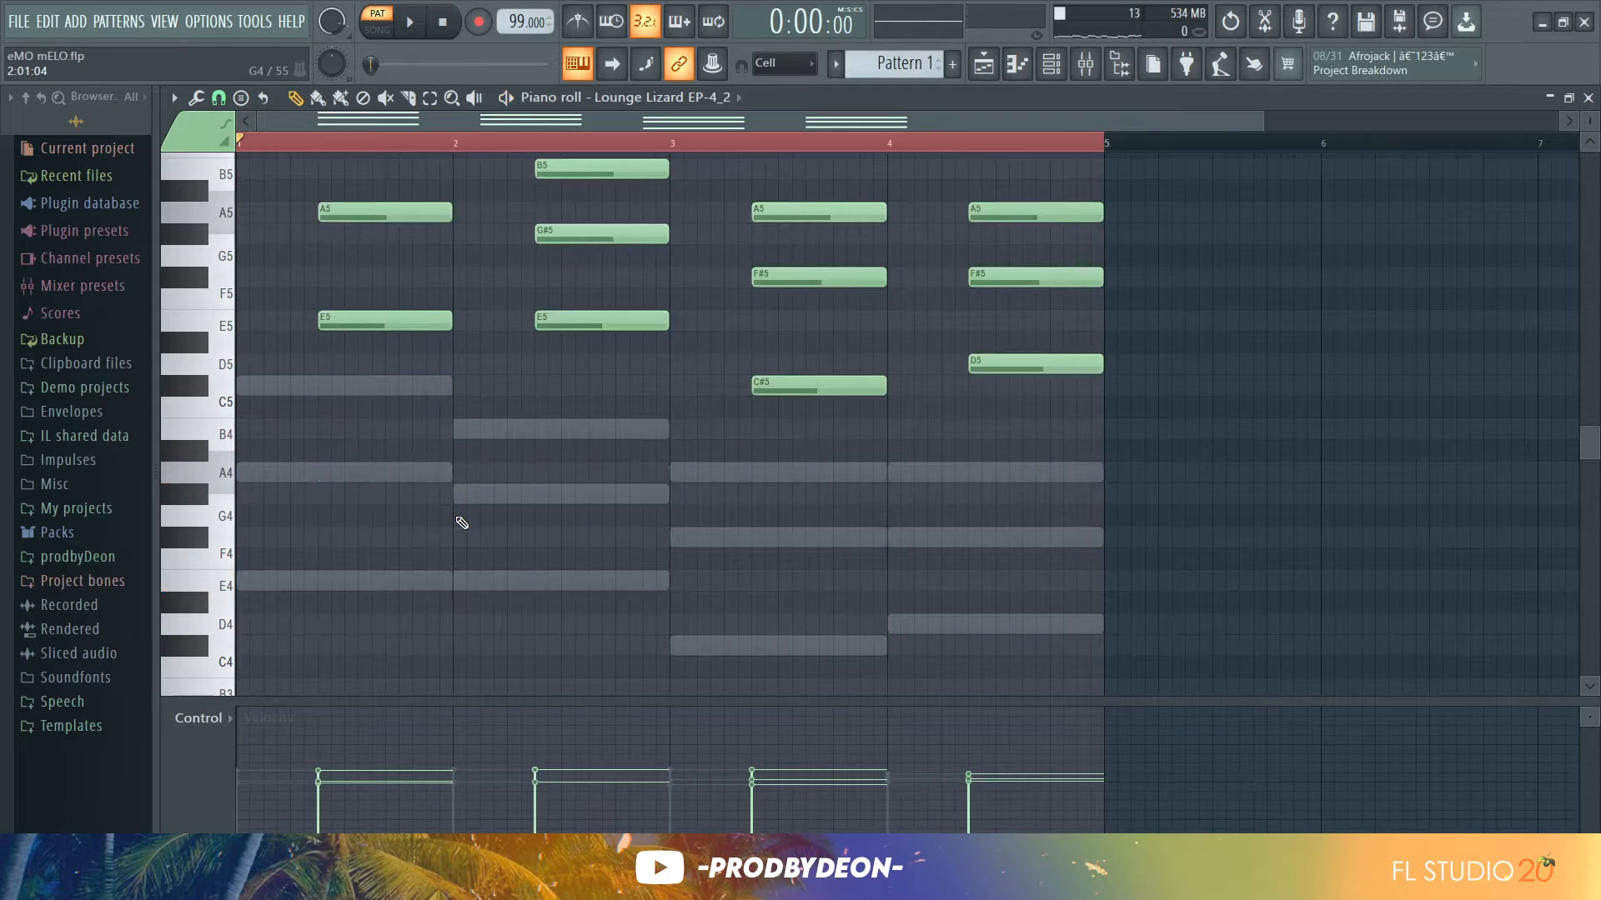
pyautogui.press('space')
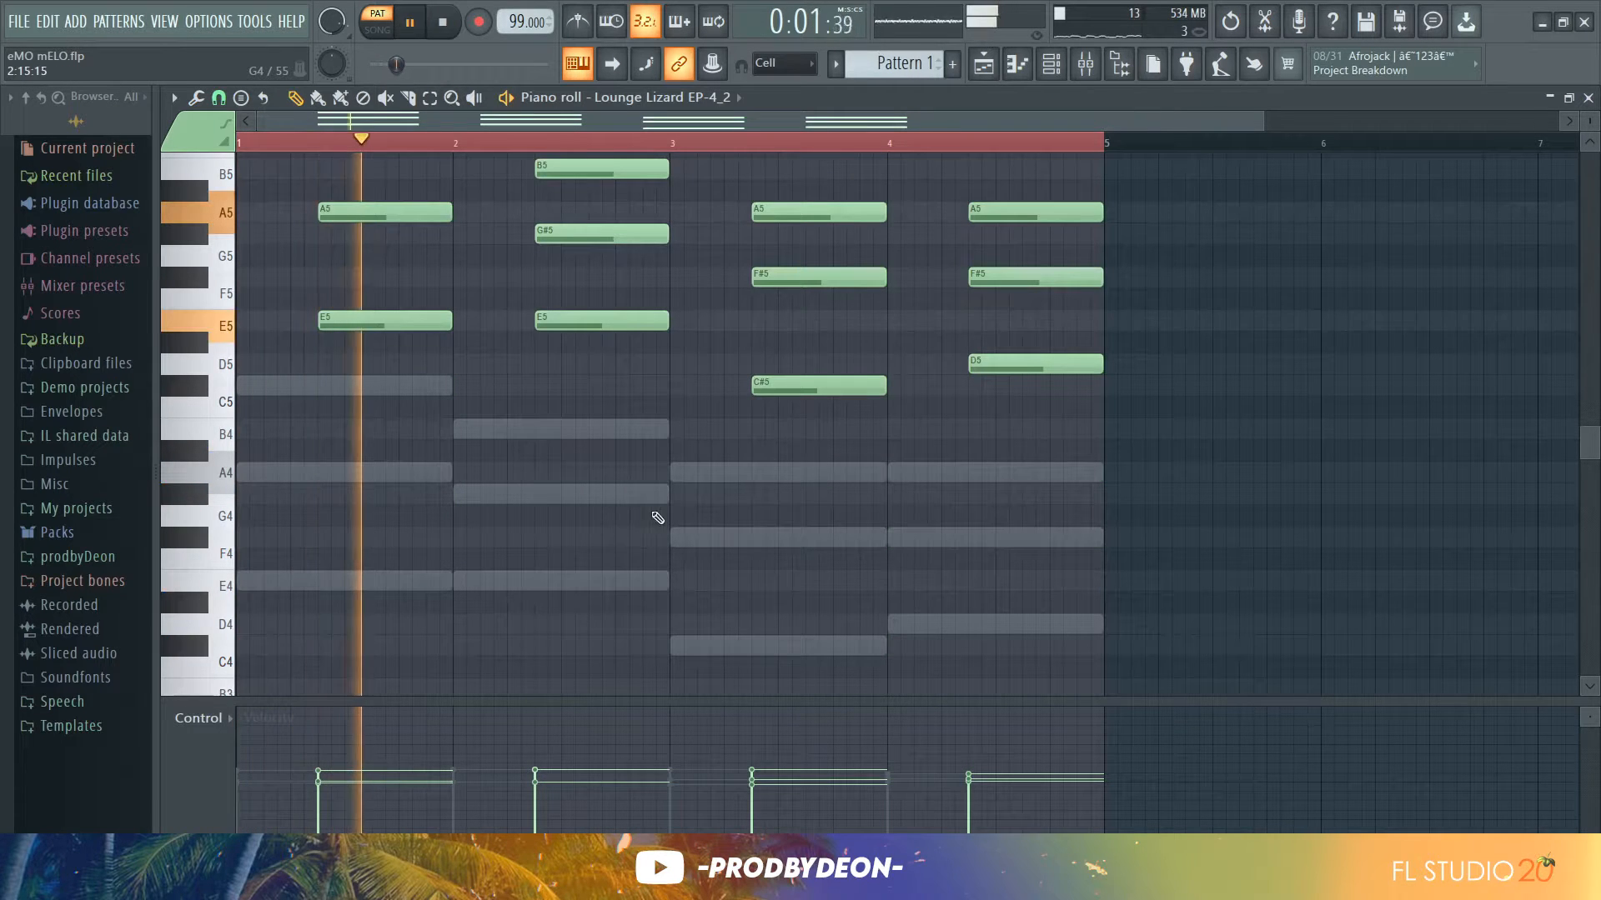
# Apply the Strumizer to the Lounge Lizard chords, audition the result, and accept it
pyautogui.moveTo(1587, 444); pyautogui.dragTo(1582, 408)
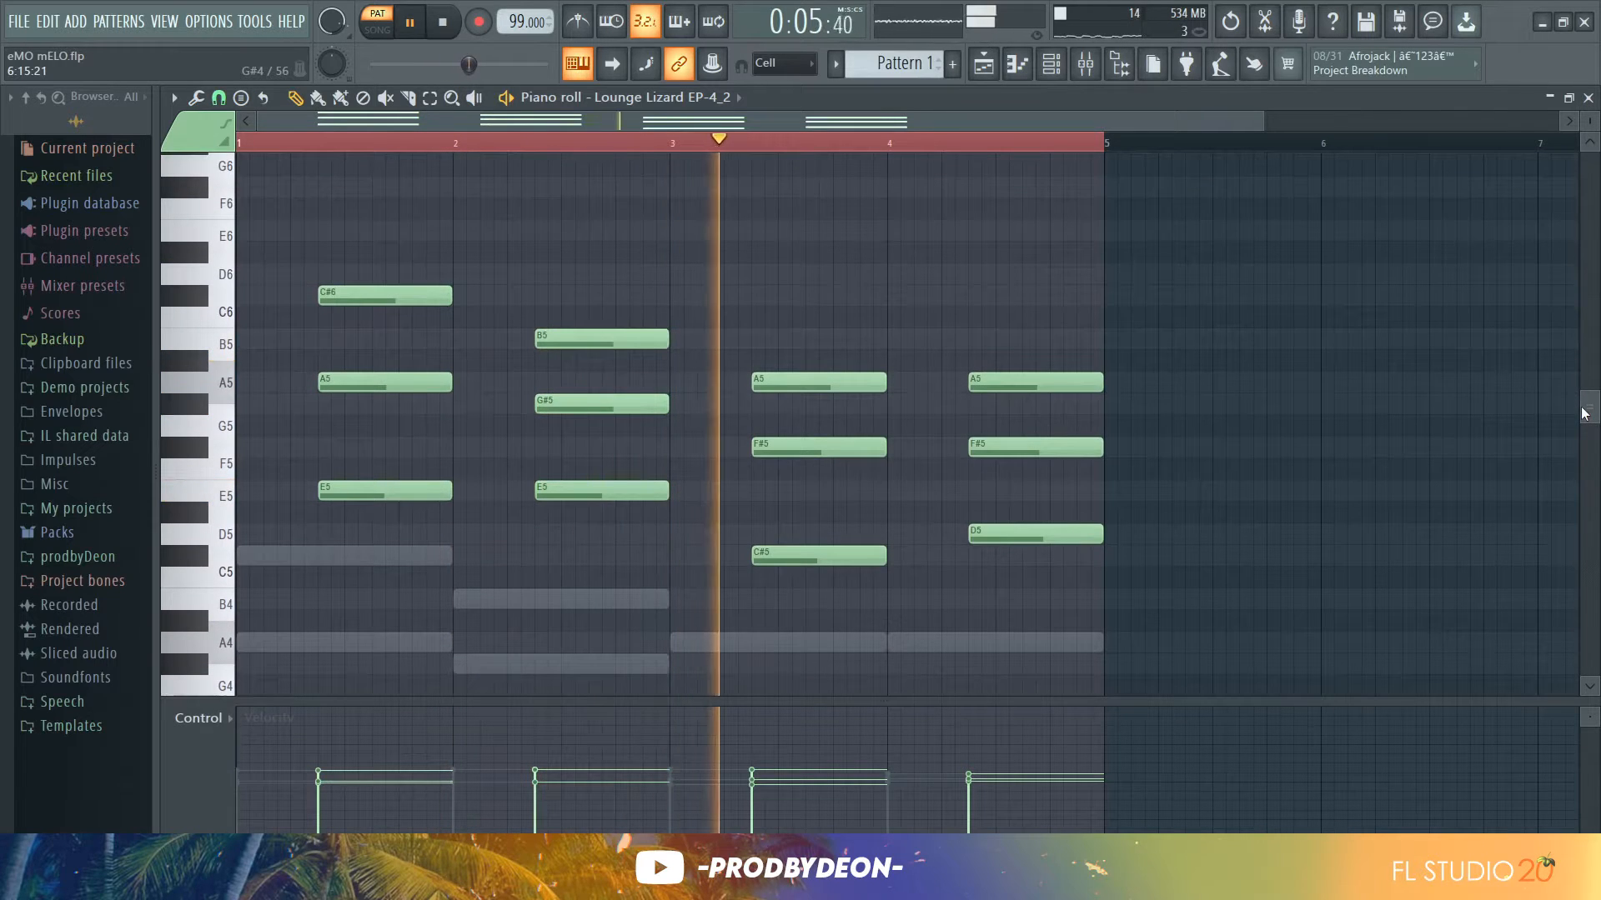
pyautogui.hotkey('alt', 's')
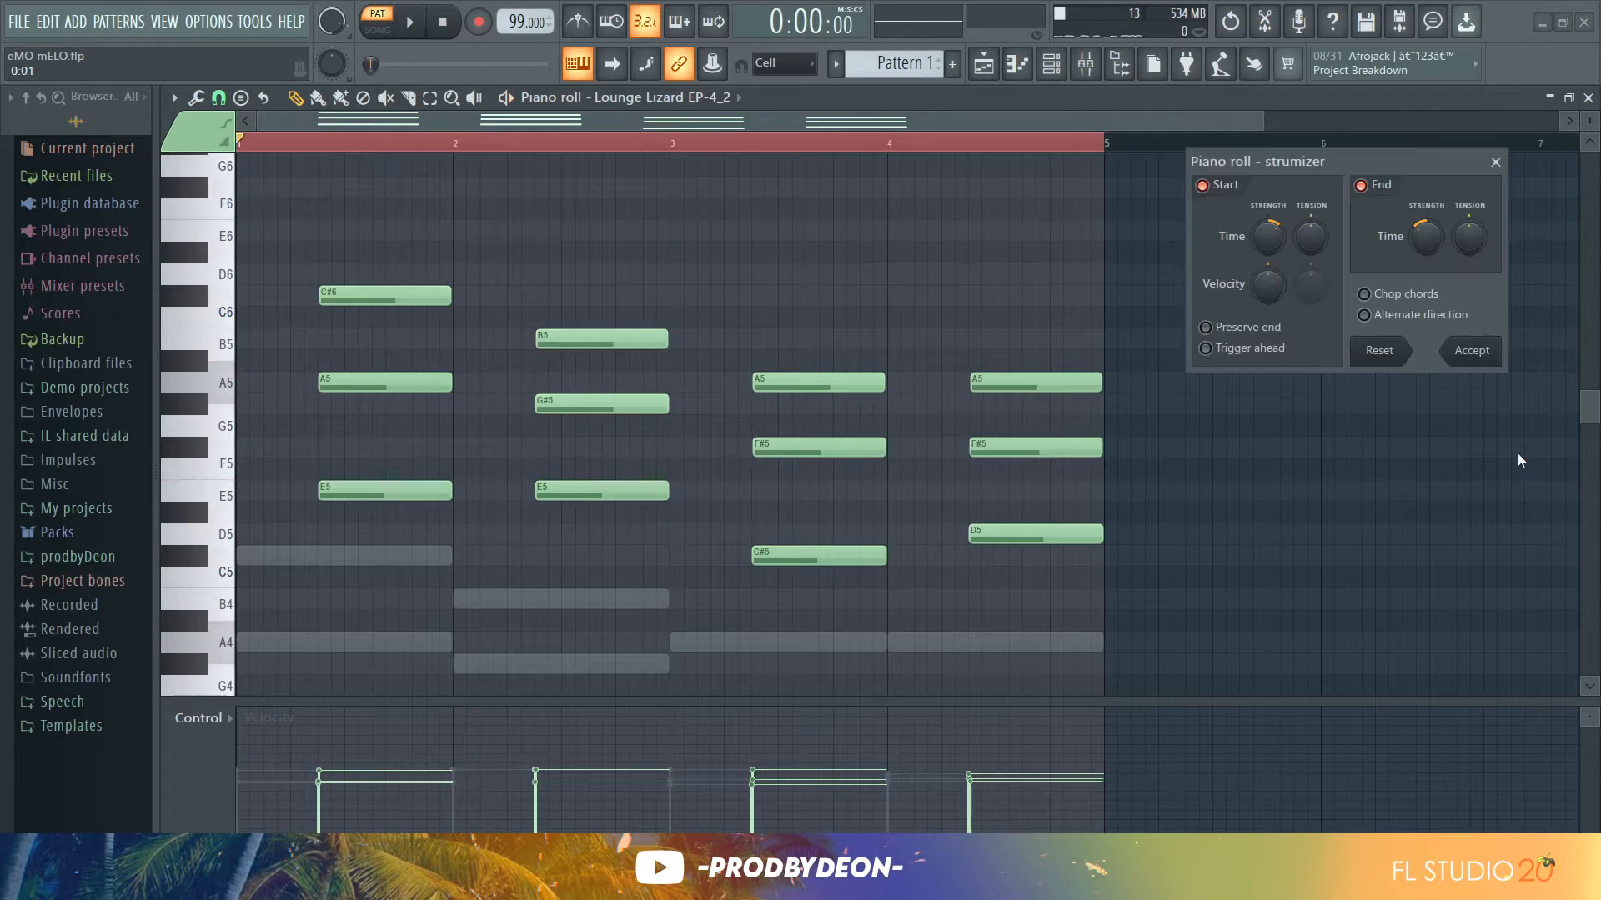
pyautogui.press('space')
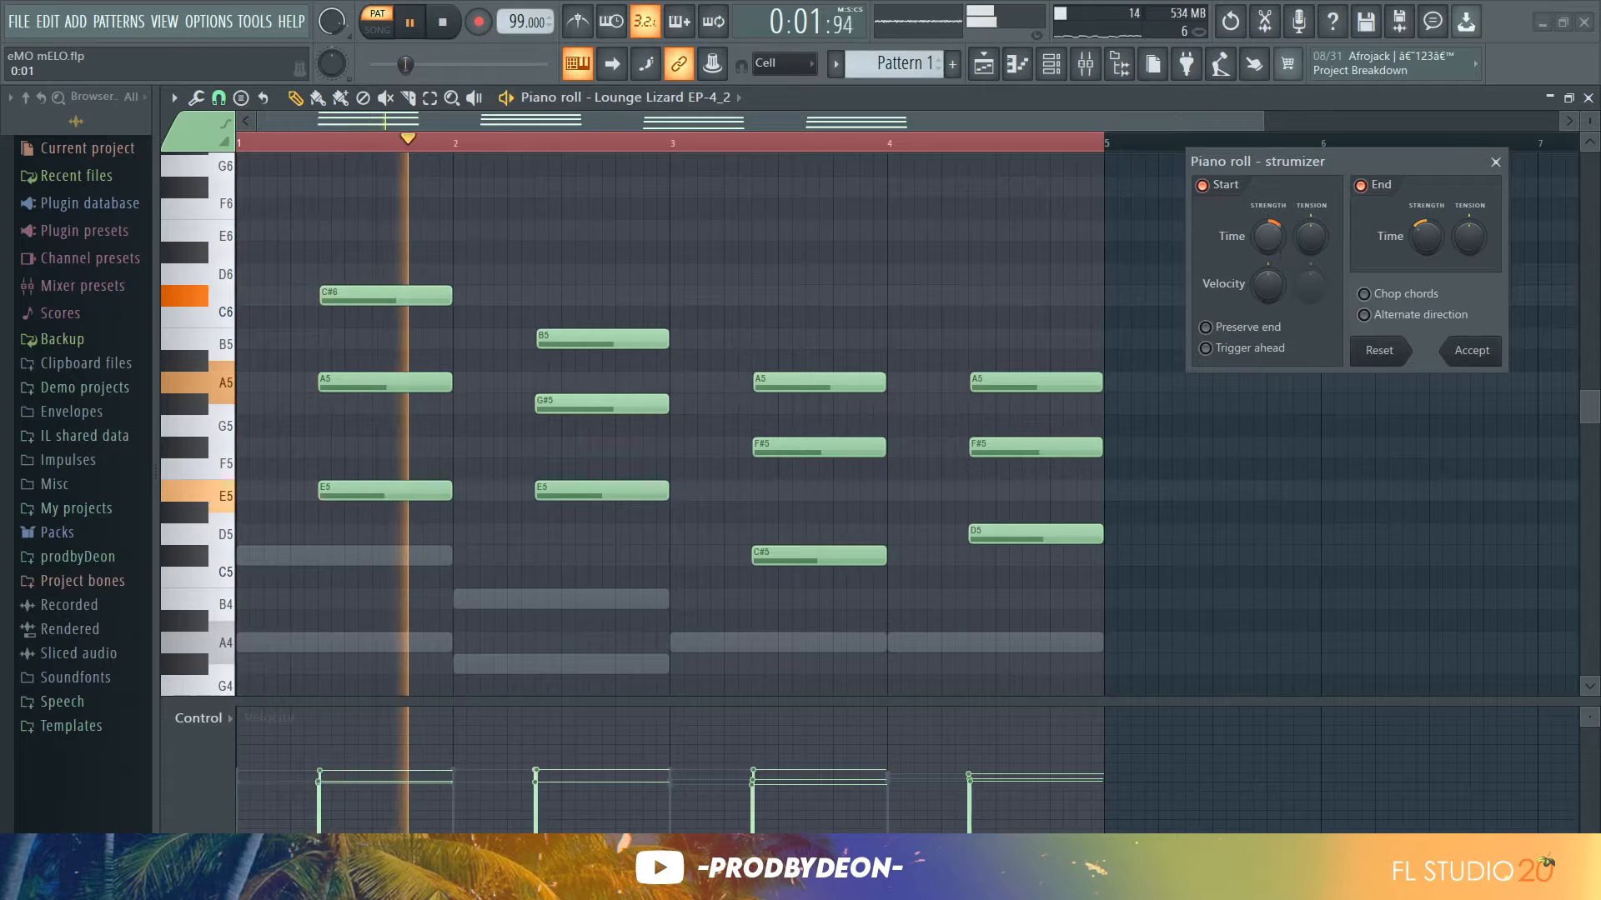
pyautogui.click(1469, 353)
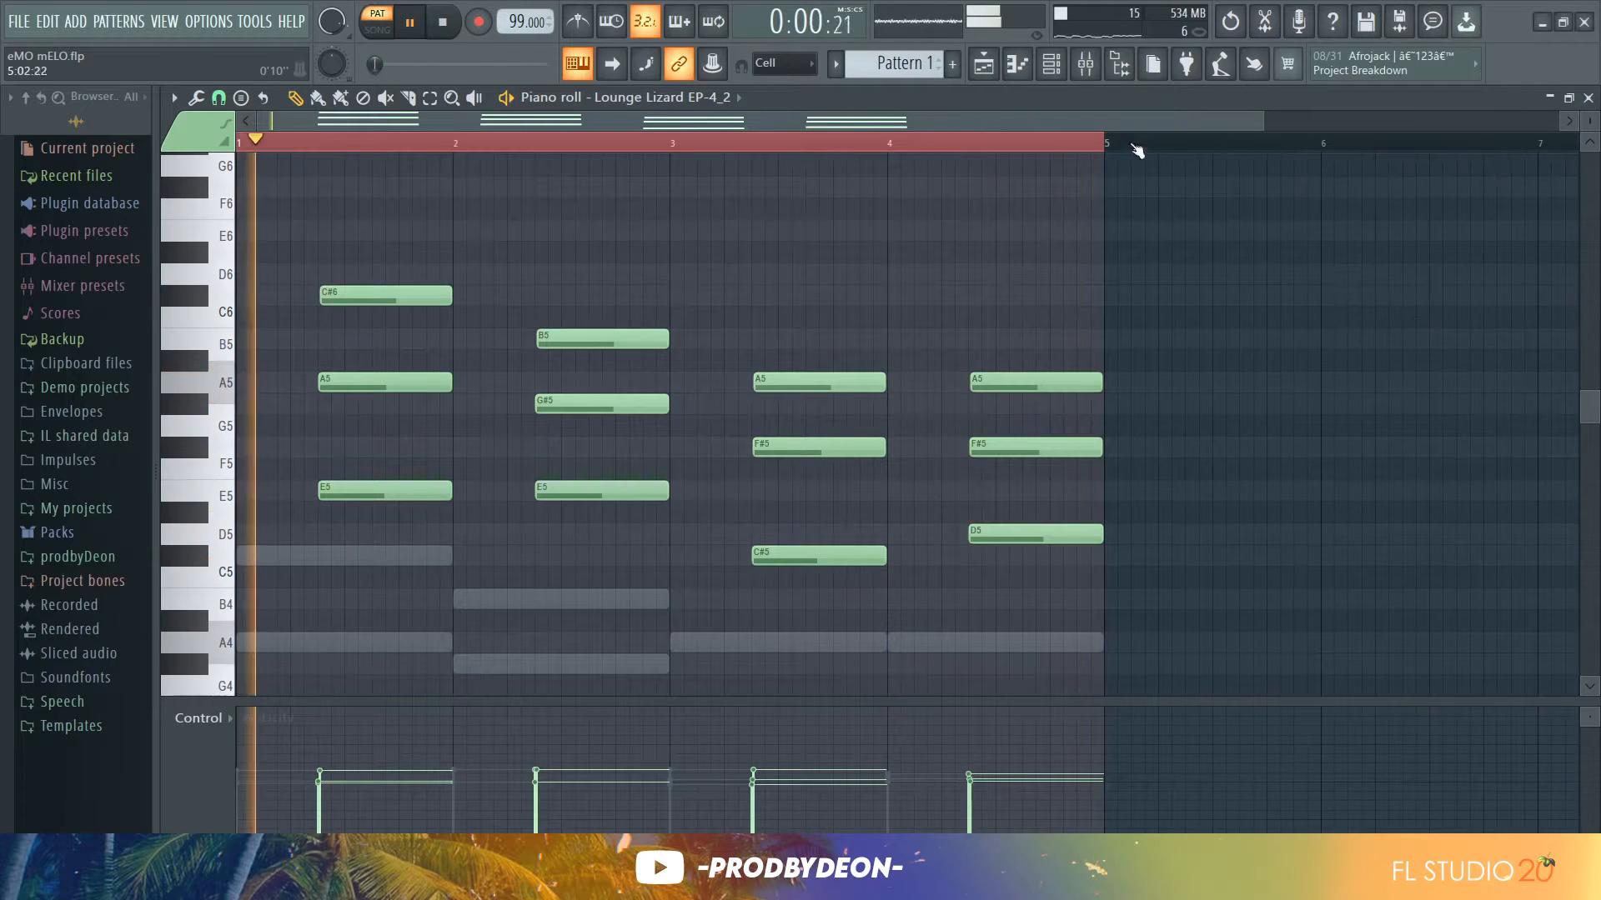
pyautogui.press('space')
# Open the Kontakt #2 channel's piano roll, zoom into bar 1, and raise the A4 note's velocity to 98%
pyautogui.click(1055, 70)
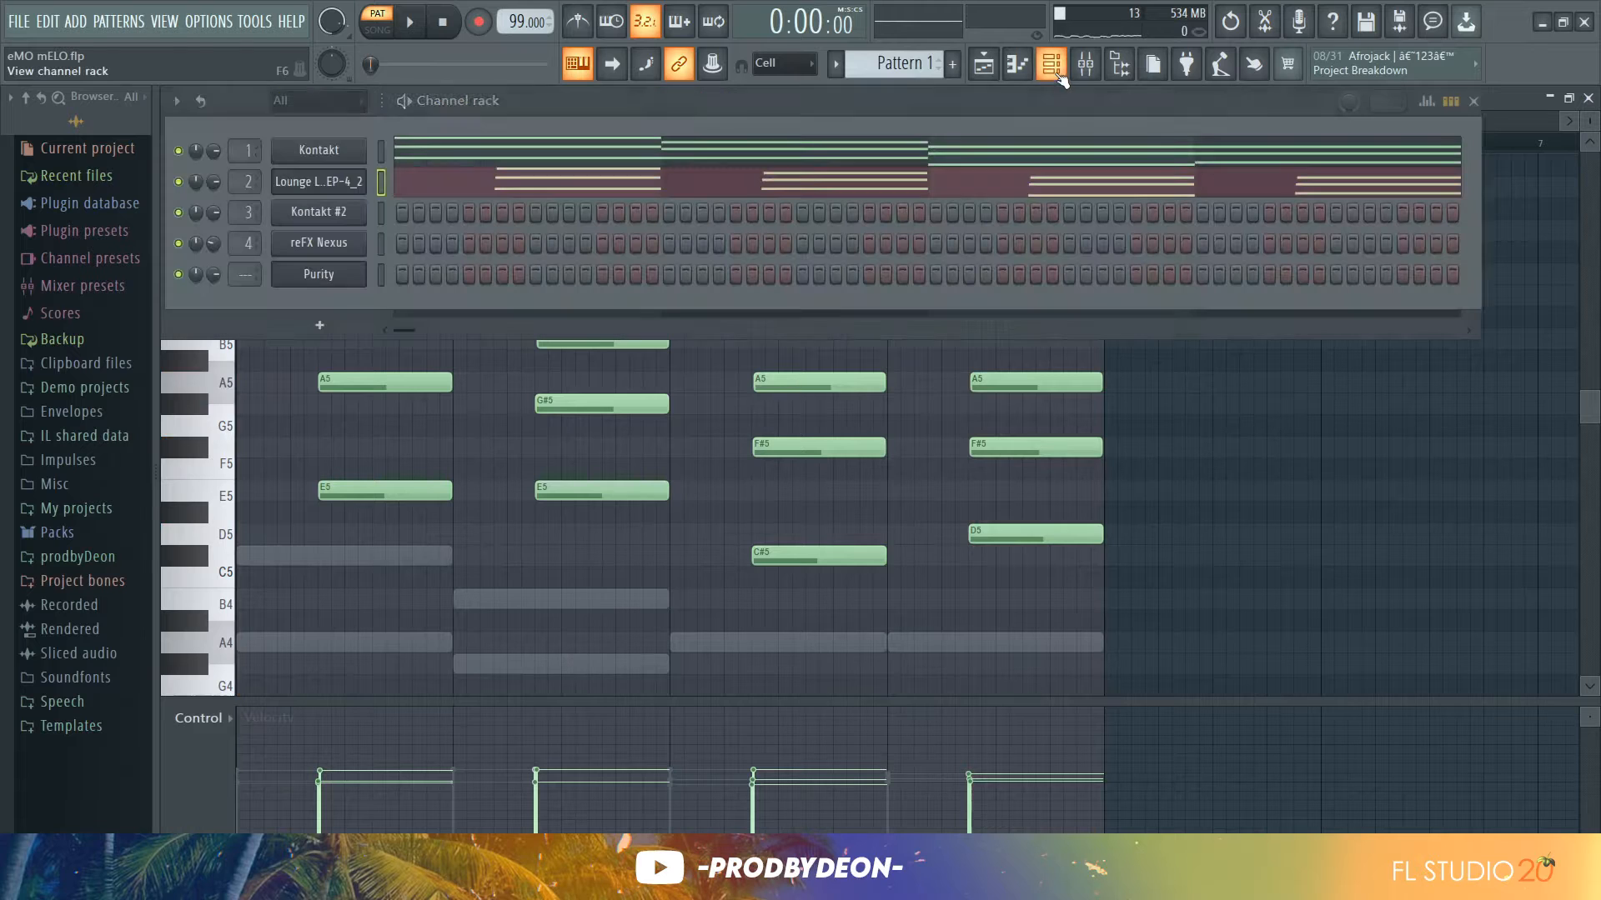
pyautogui.click(384, 215)
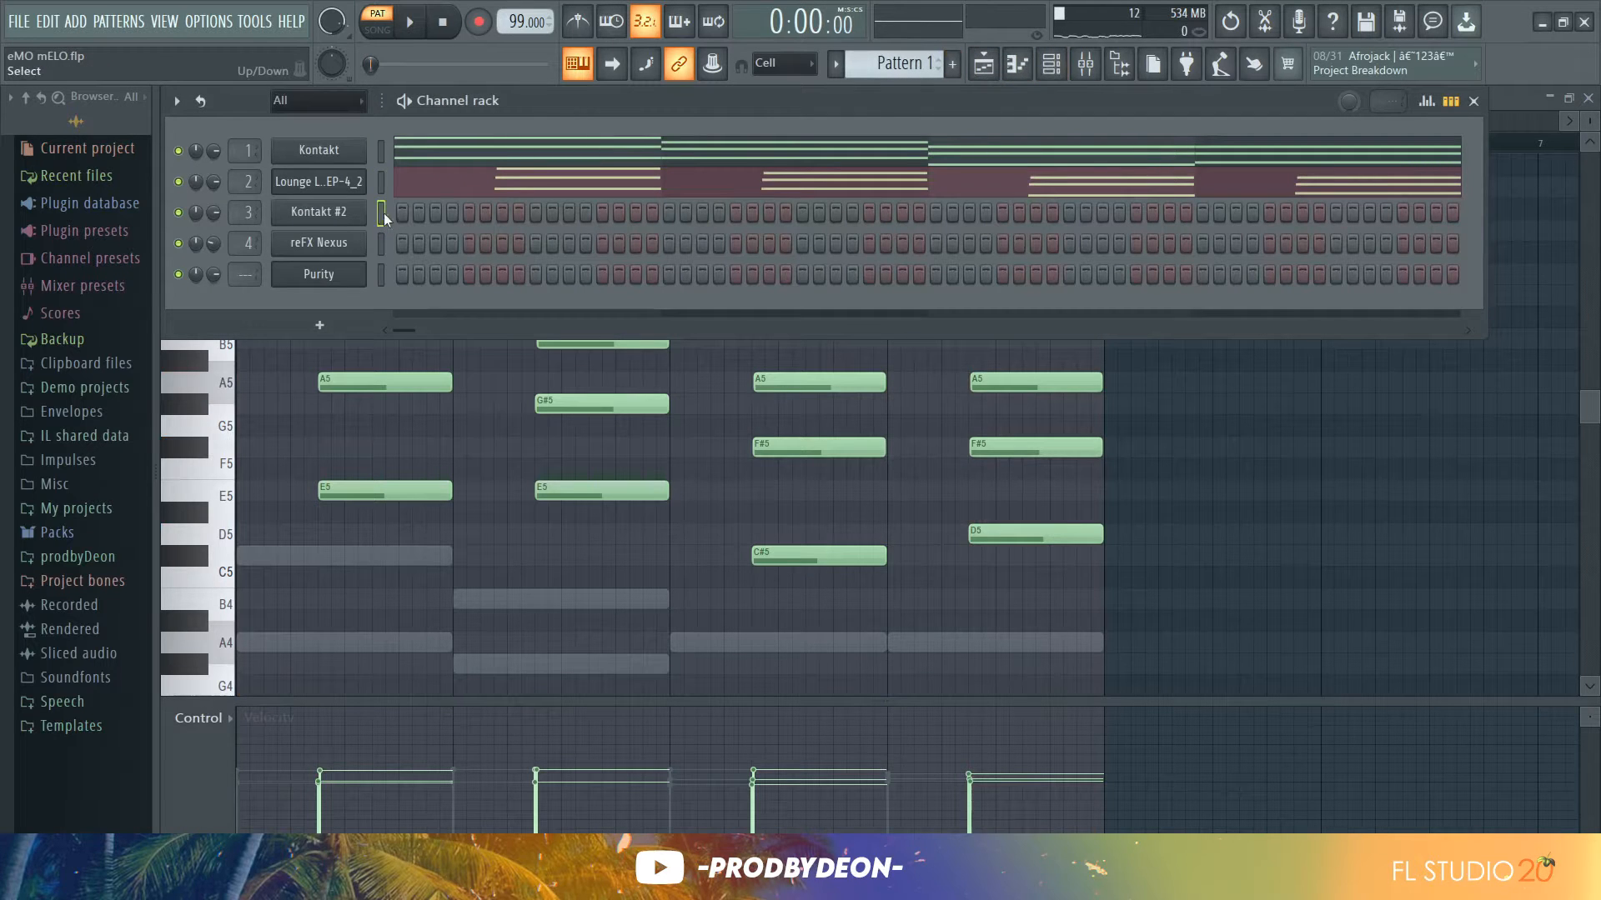
pyautogui.click(1025, 75)
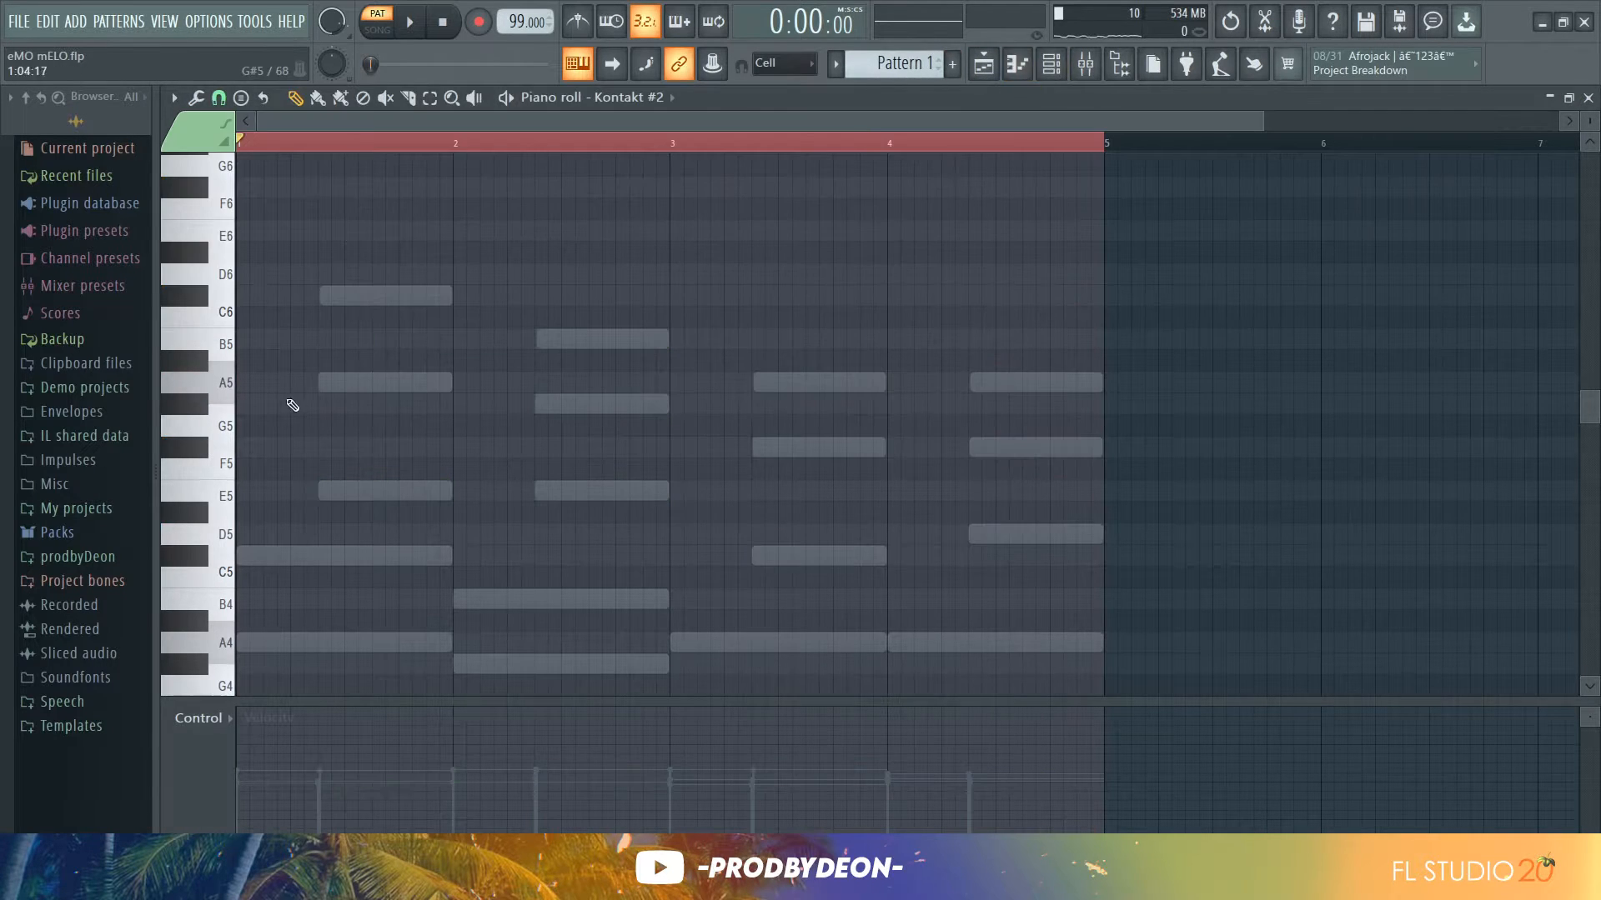
pyautogui.moveTo(223, 433); pyautogui.dragTo(225, 534)
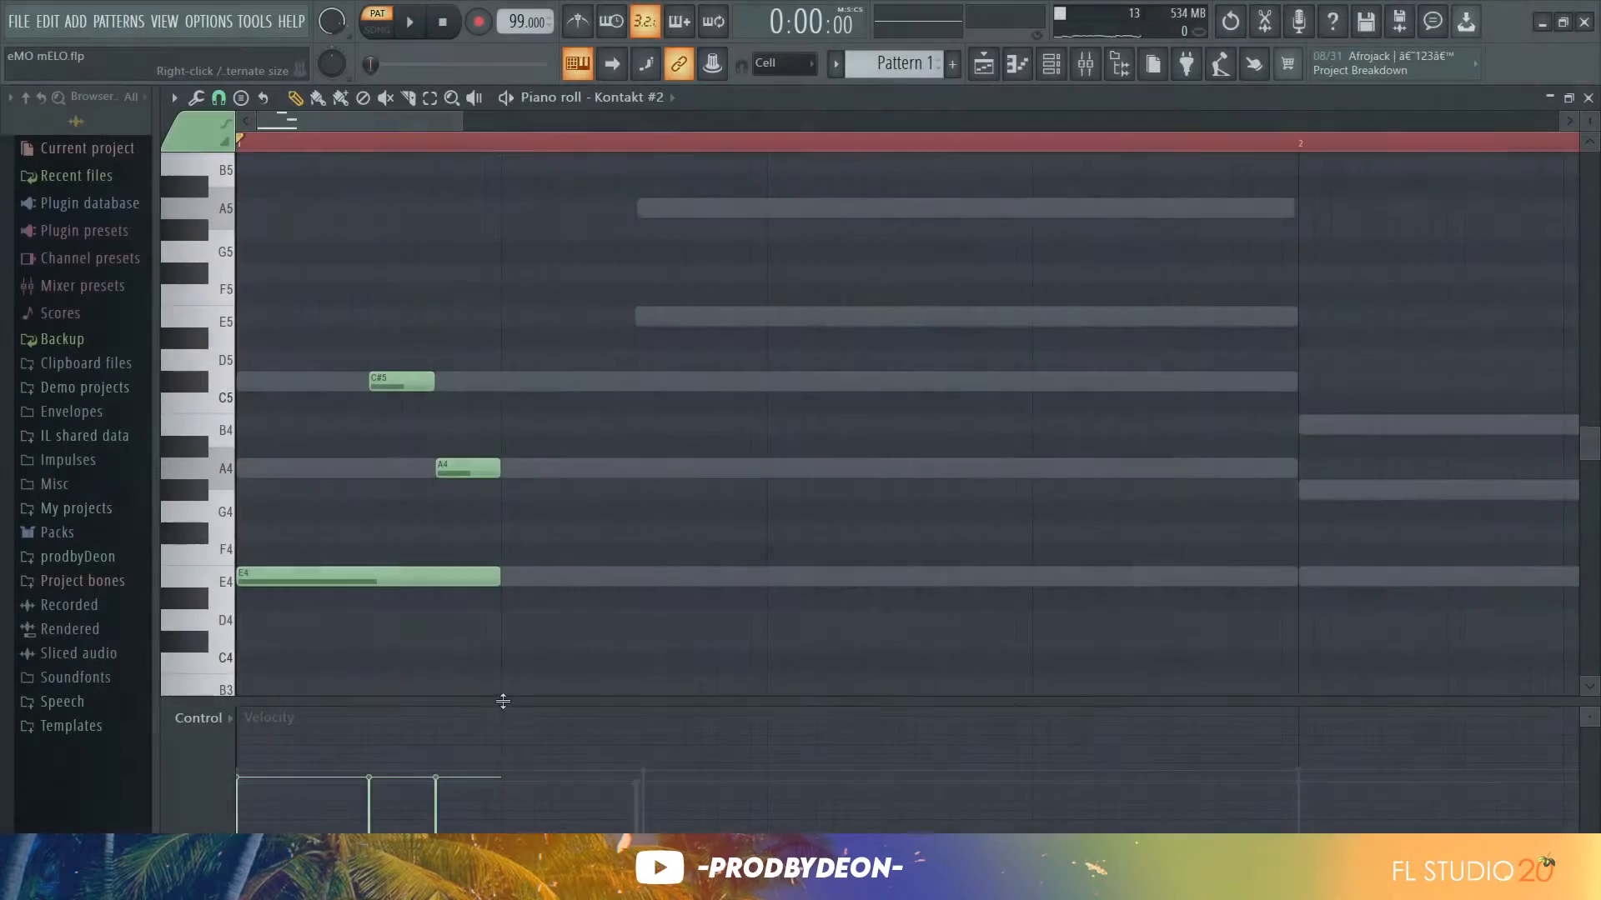
pyautogui.moveTo(500, 703); pyautogui.dragTo(504, 573)
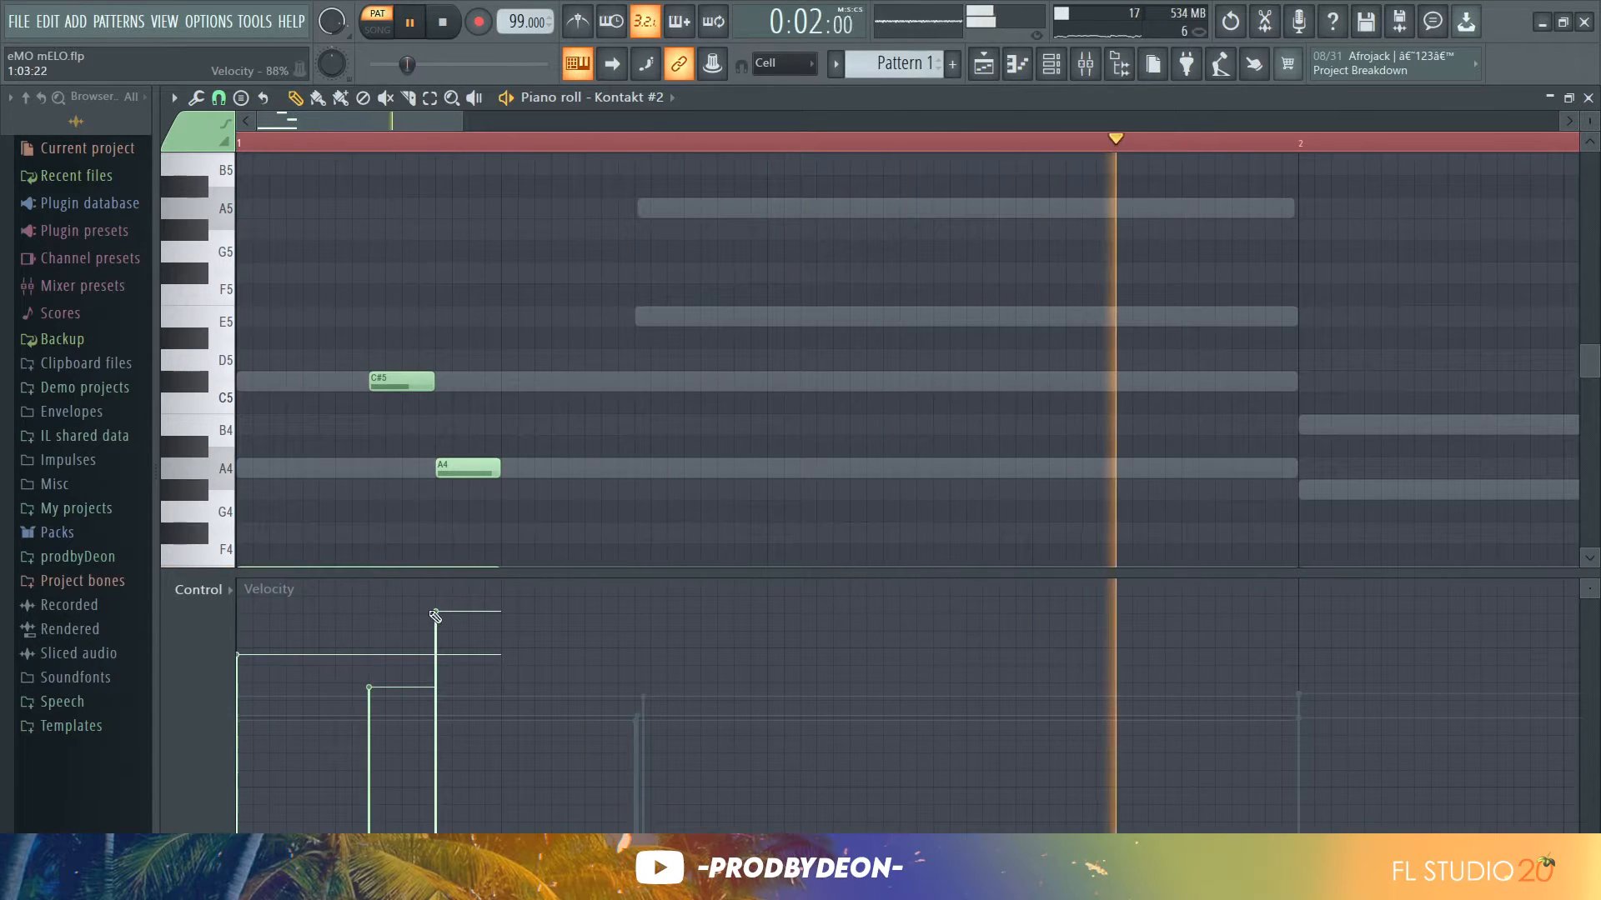
pyautogui.moveTo(435, 616); pyautogui.dragTo(440, 591)
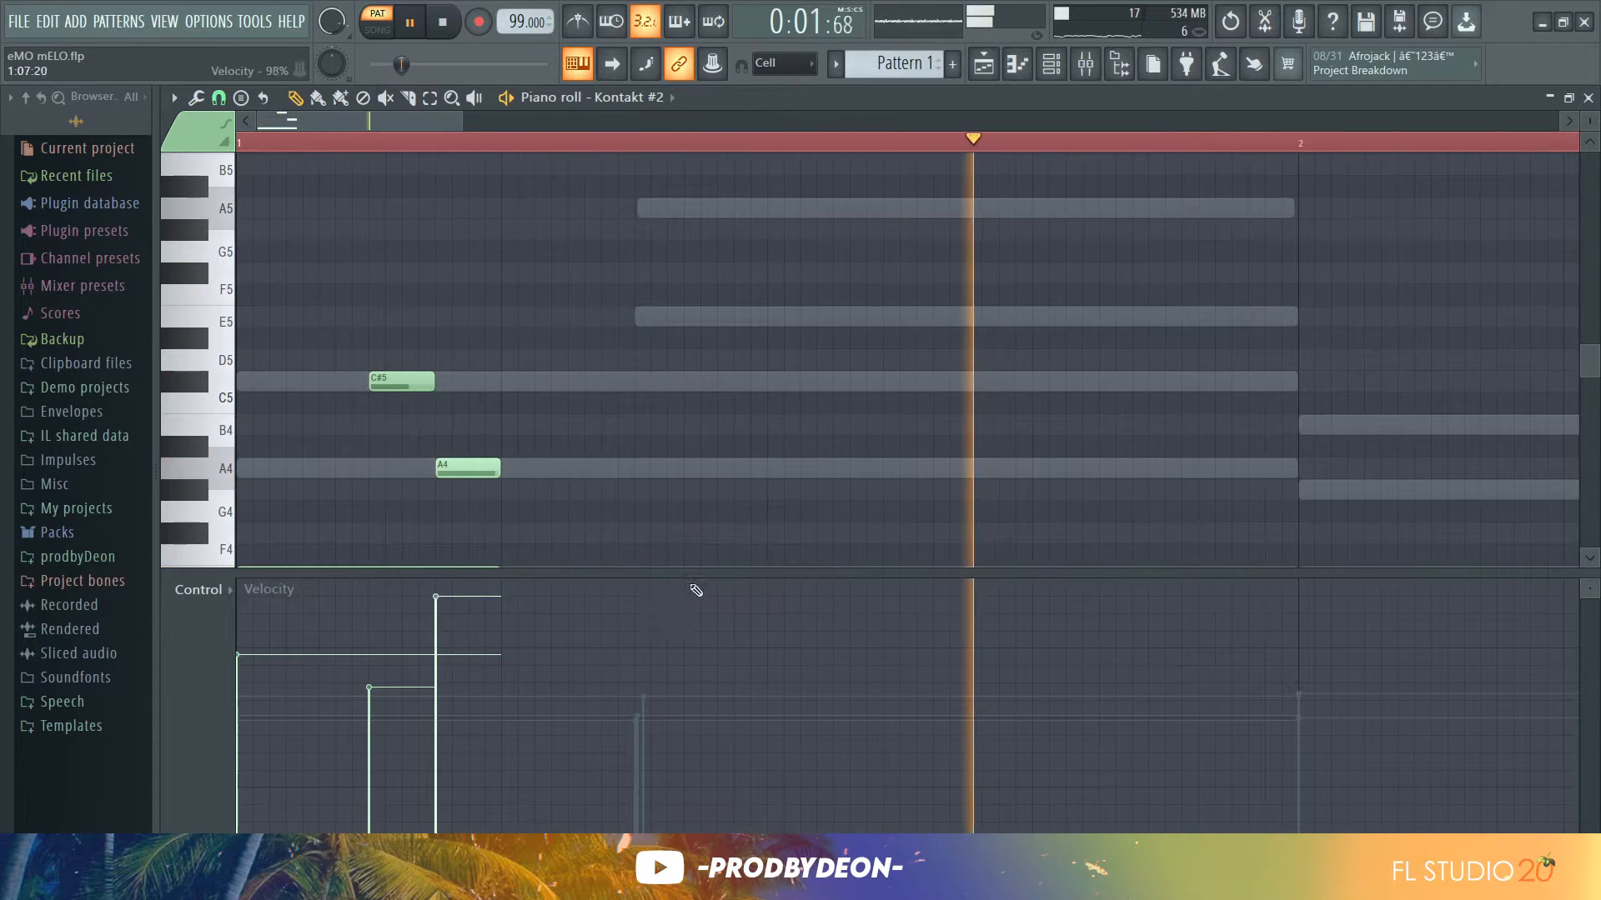
pyautogui.moveTo(793, 577); pyautogui.dragTo(750, 727)
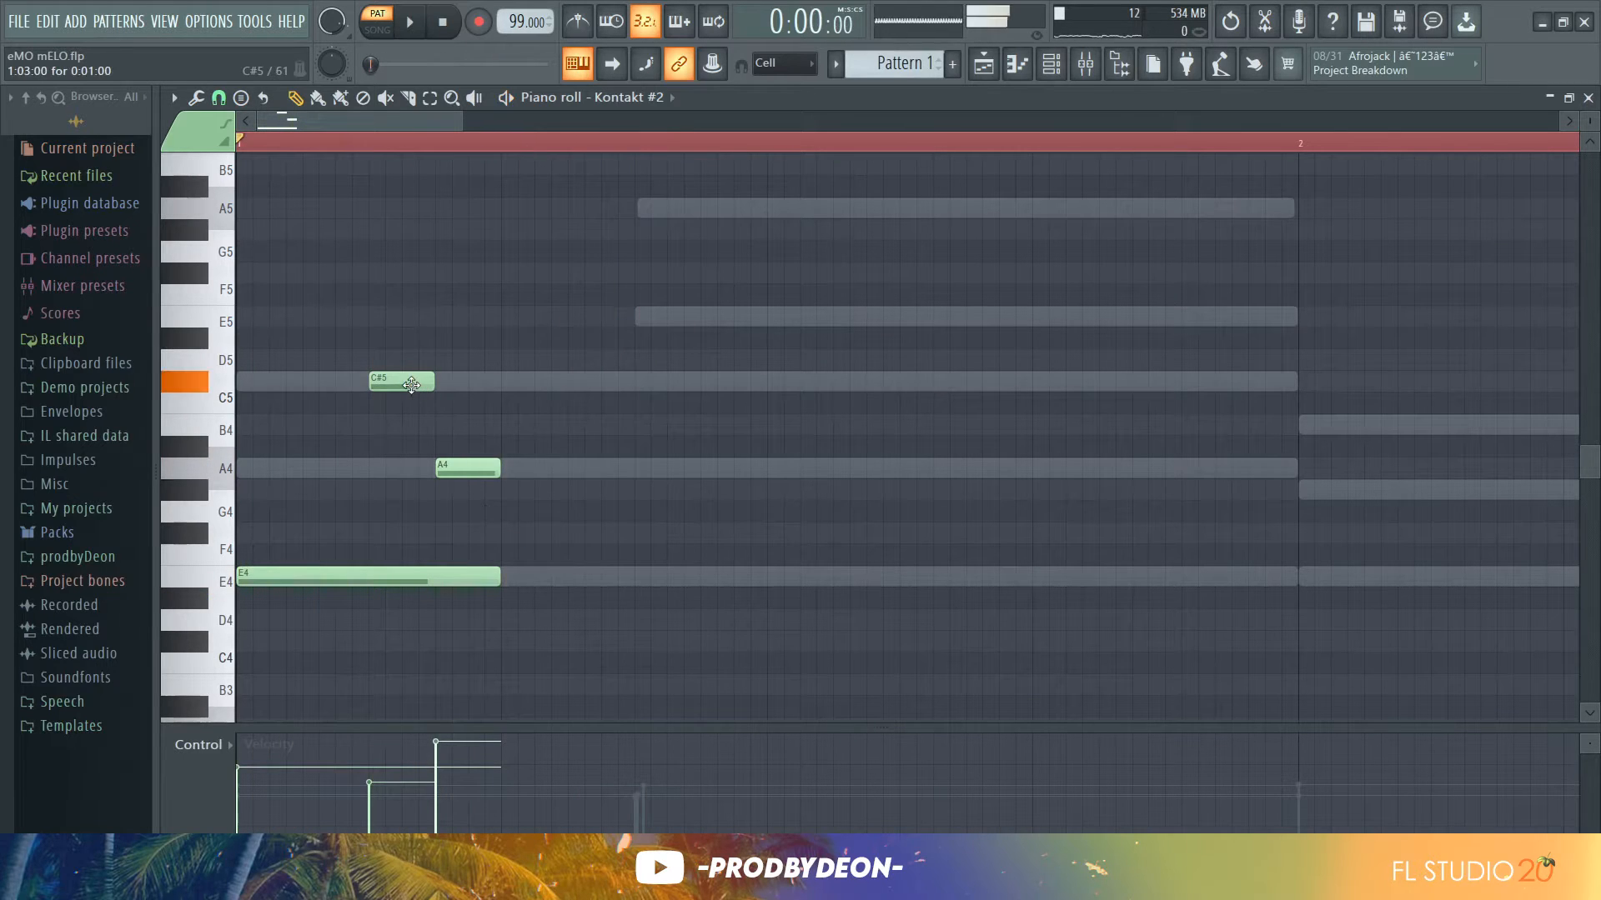
# Nudge the C#5 note in bar 1 slightly later with snapping turned off and play the bar back
pyautogui.press('space')
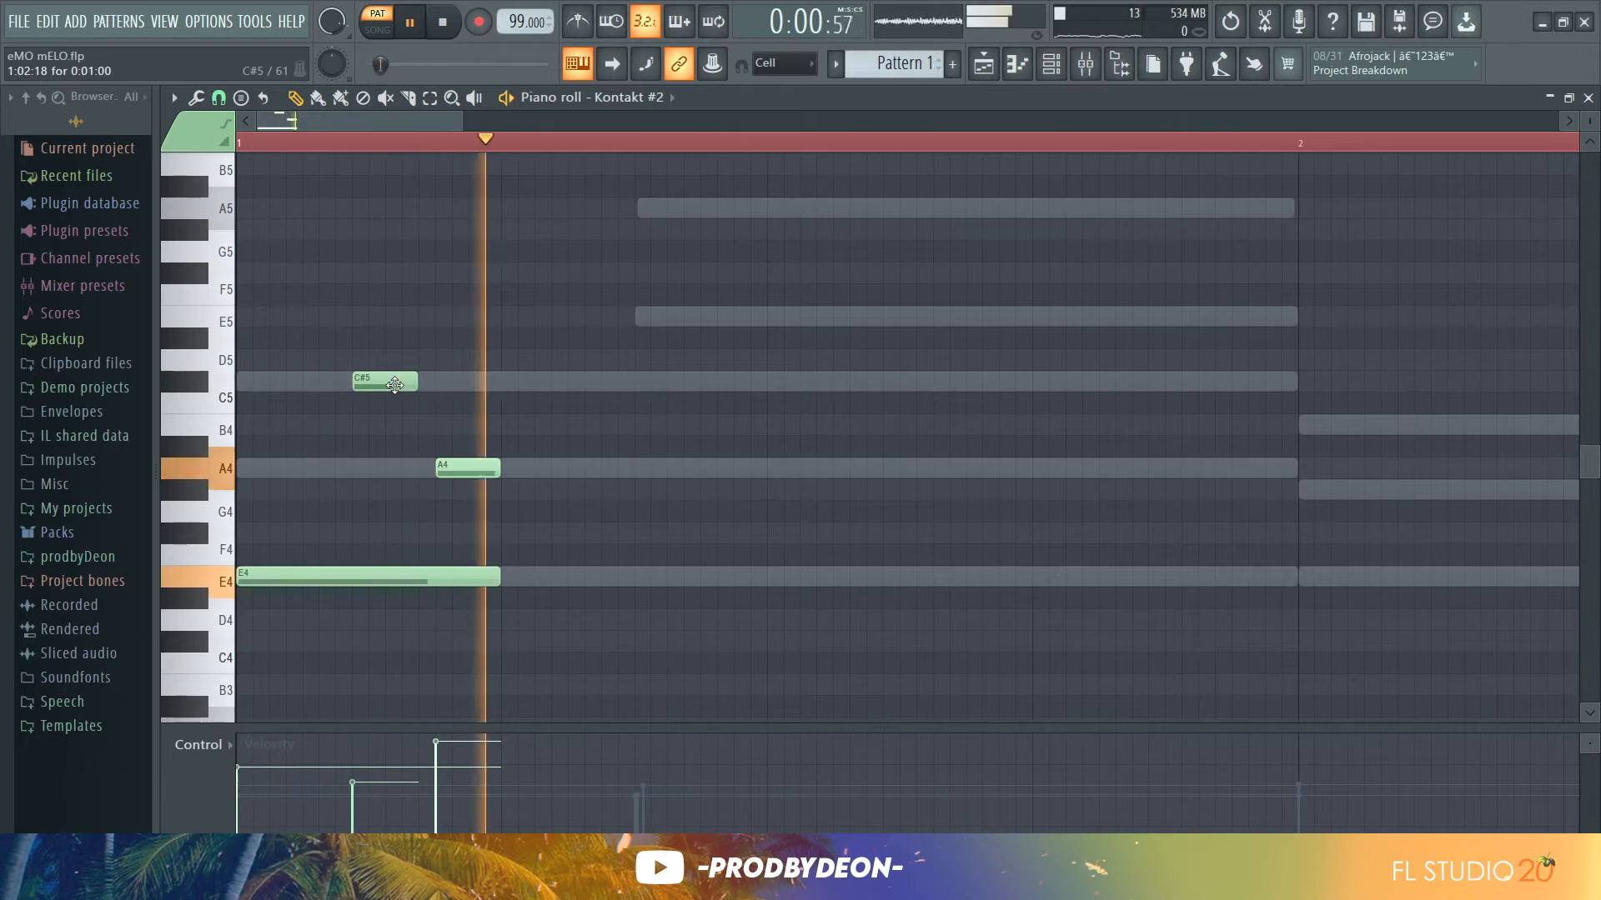
pyautogui.moveTo(398, 386); pyautogui.dragTo(418, 387)
pyautogui.press('space')
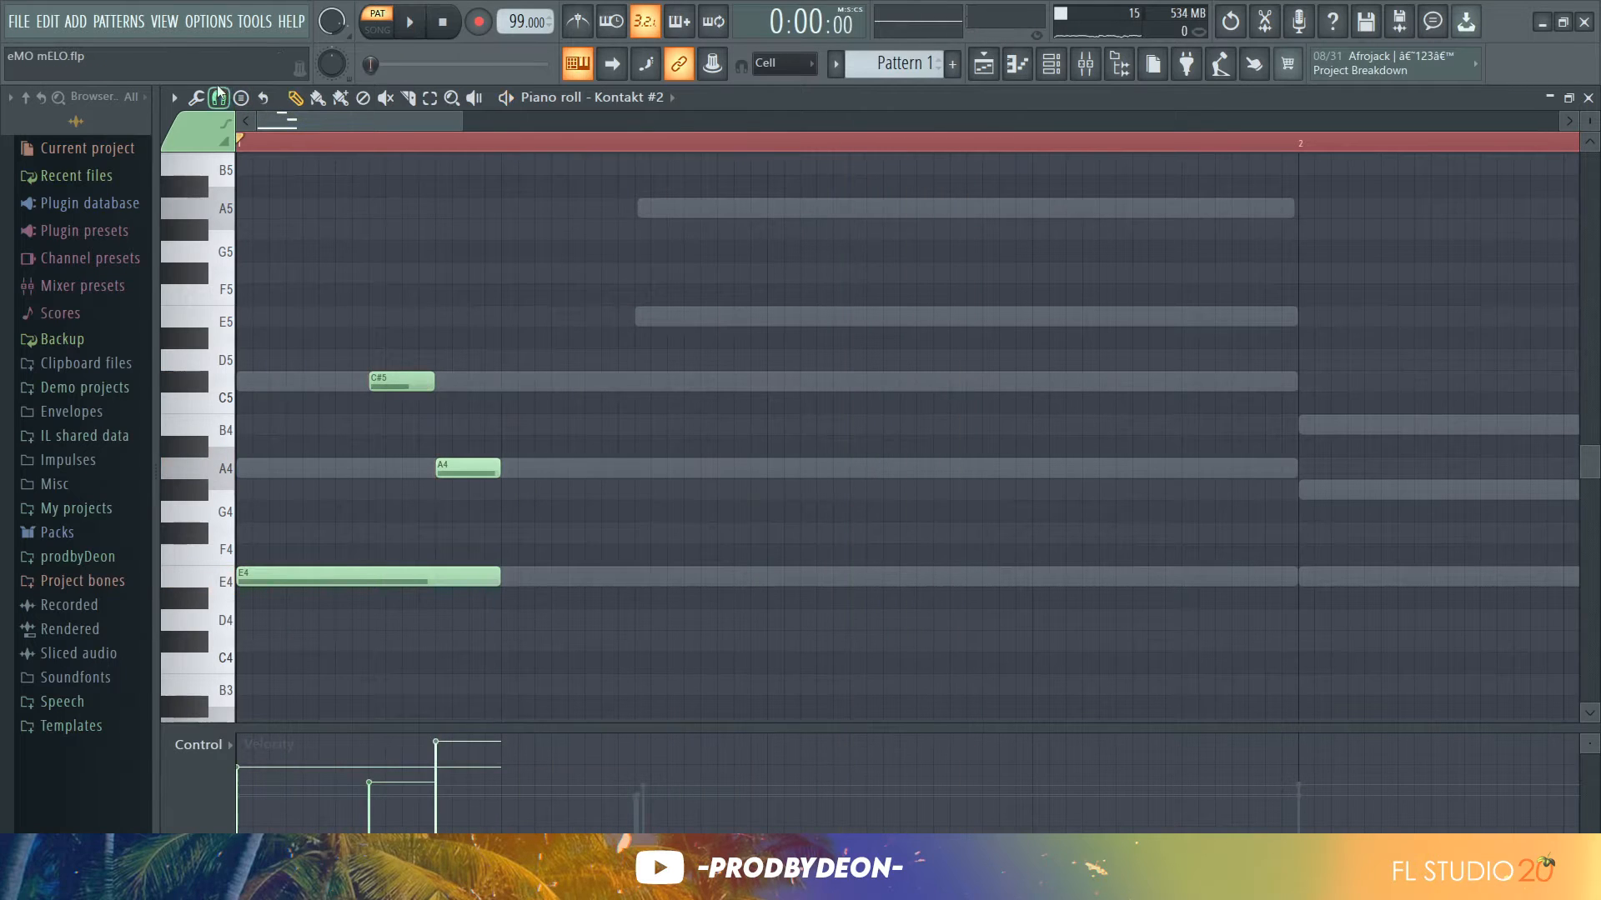
pyautogui.click(219, 97)
pyautogui.click(235, 191)
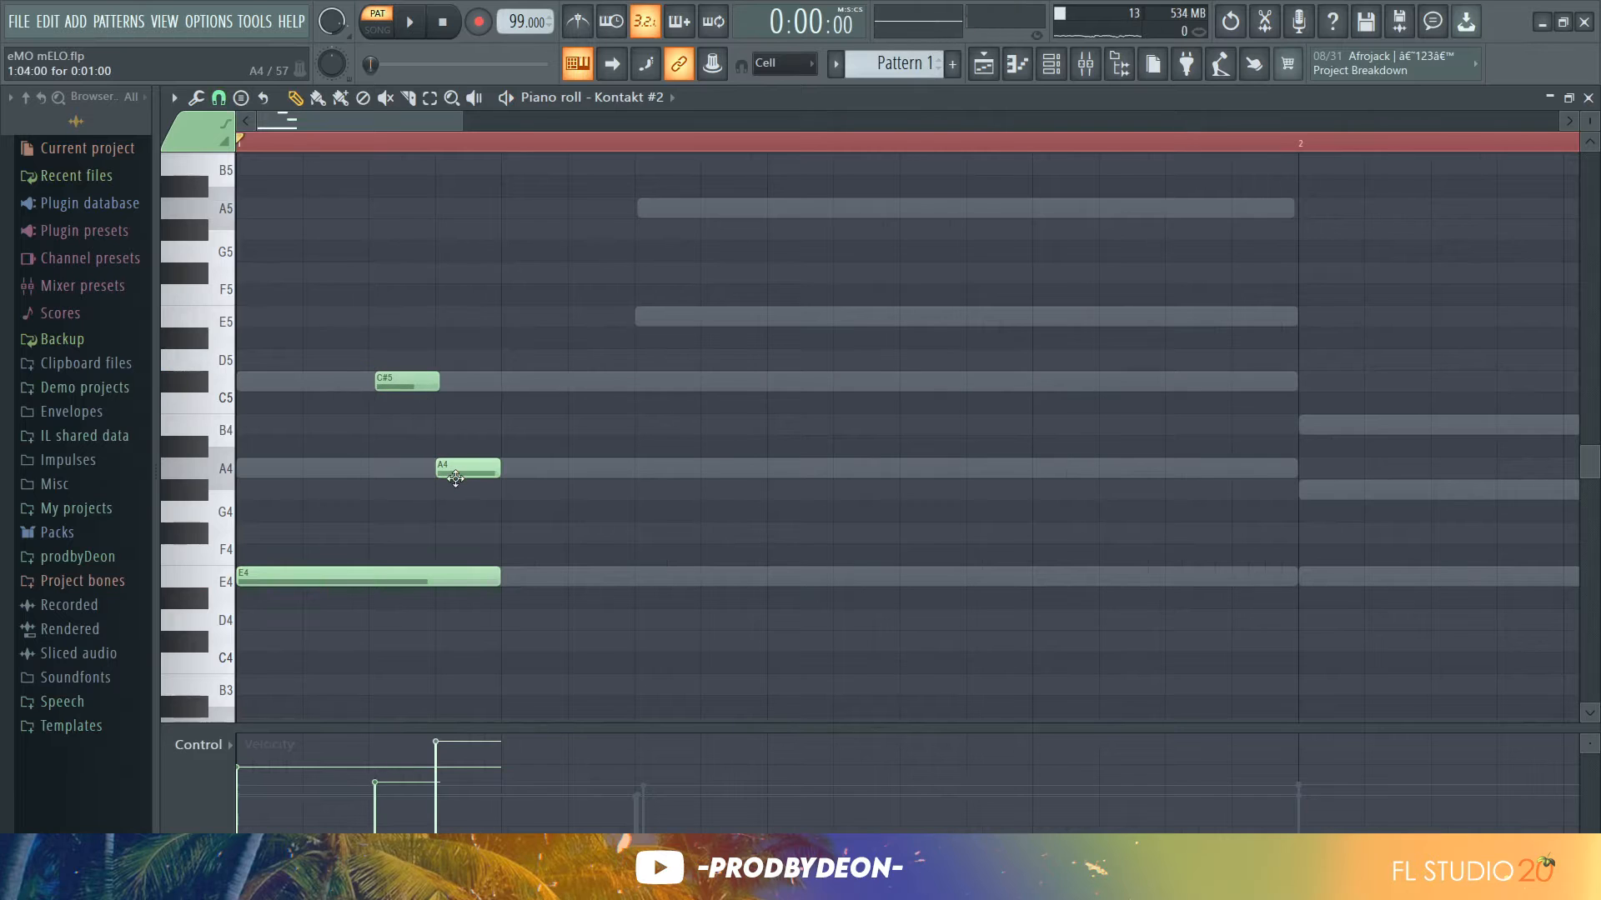
pyautogui.press('space')
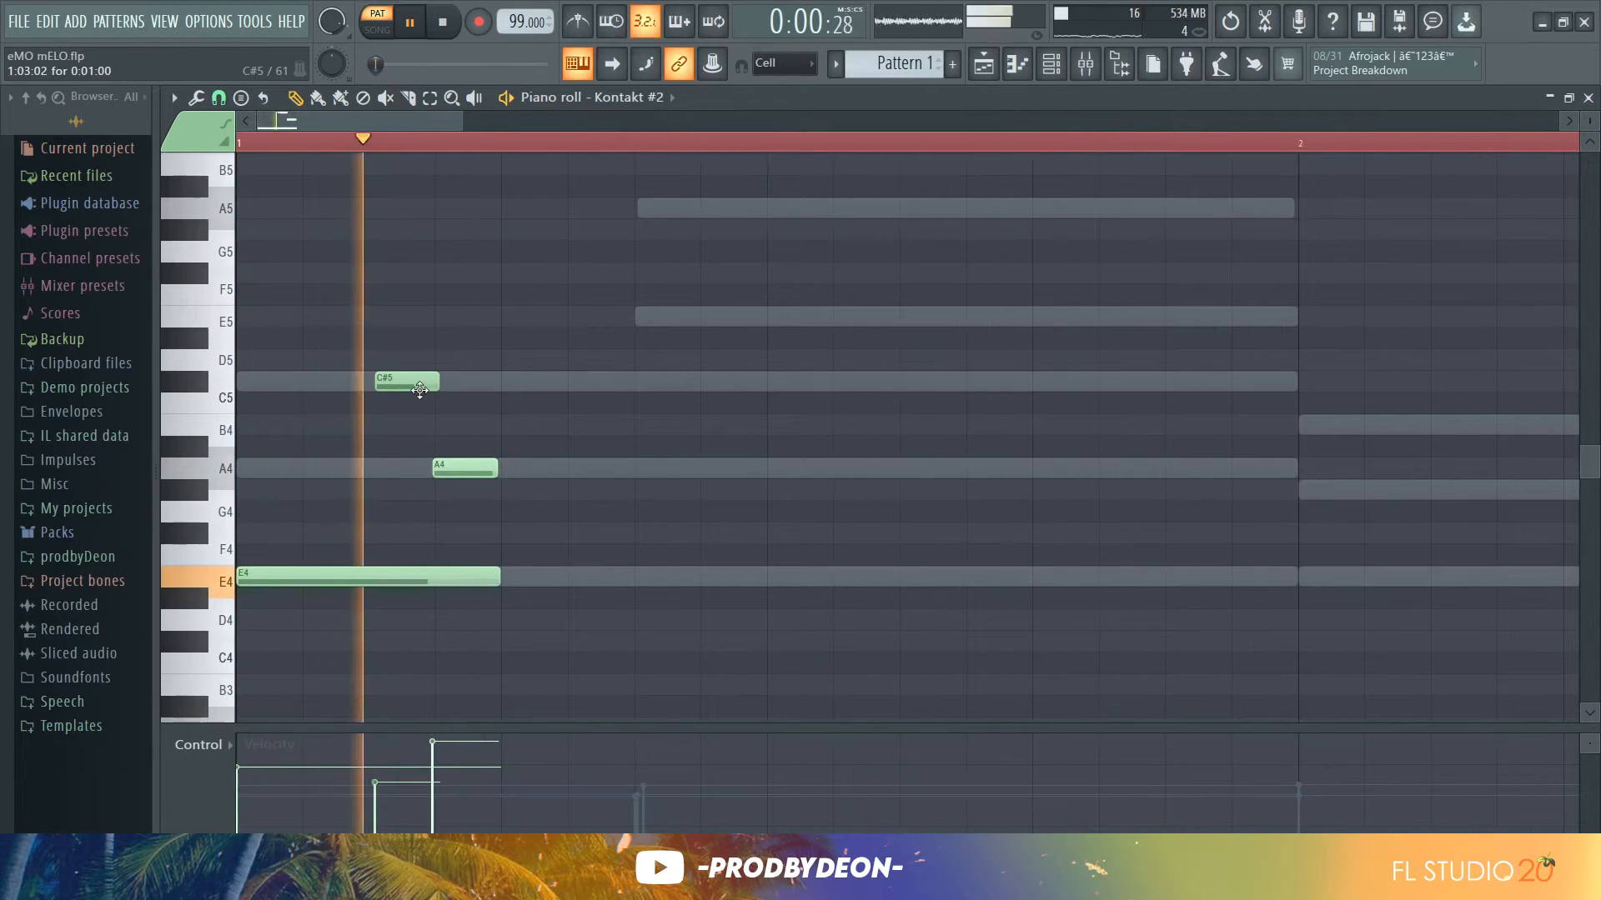
pyautogui.press('space')
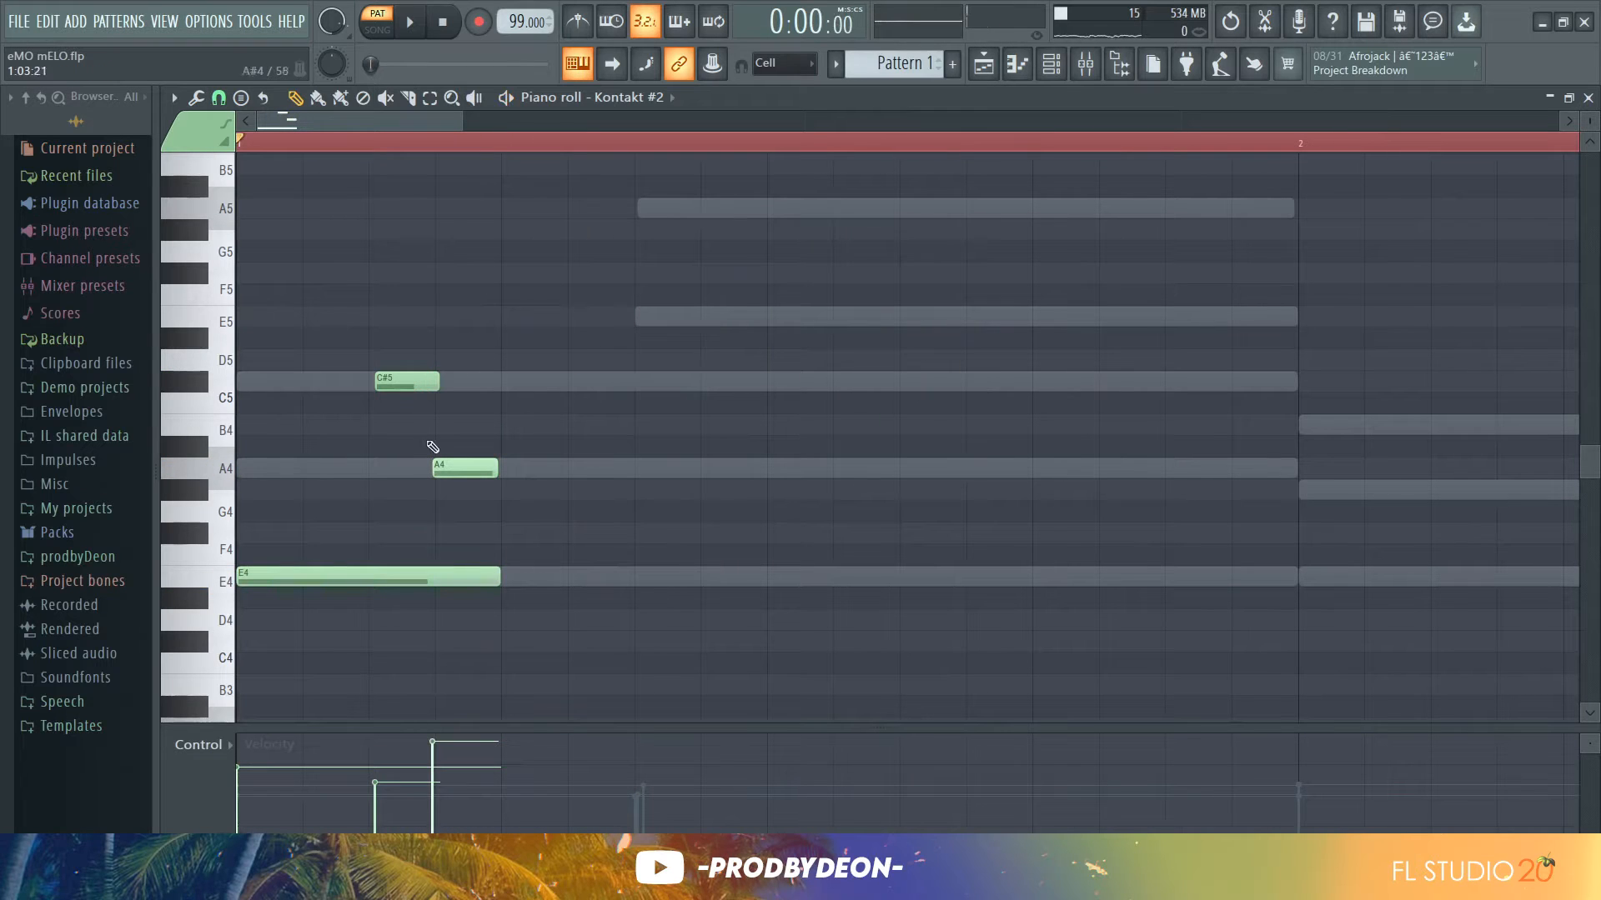
# Adjust the velocities of the first G#4 note in bar 2 and the A4 note in bar 4, playing back the arpeggio
pyautogui.moveTo(487, 606); pyautogui.dragTo(373, 362)
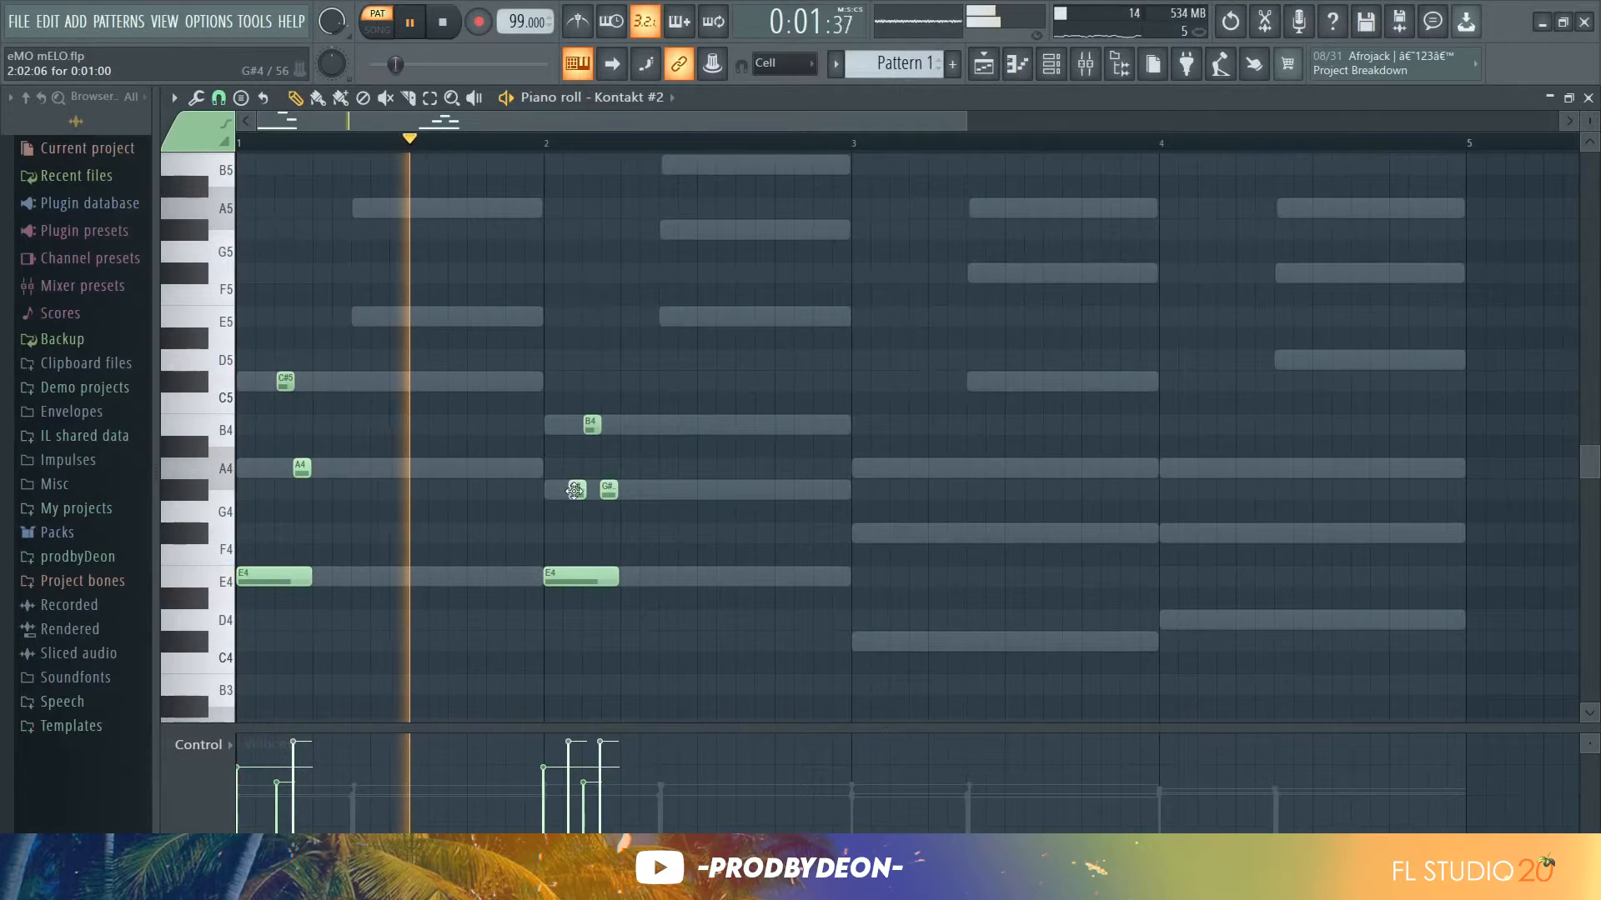
pyautogui.moveTo(574, 492); pyautogui.dragTo(577, 493)
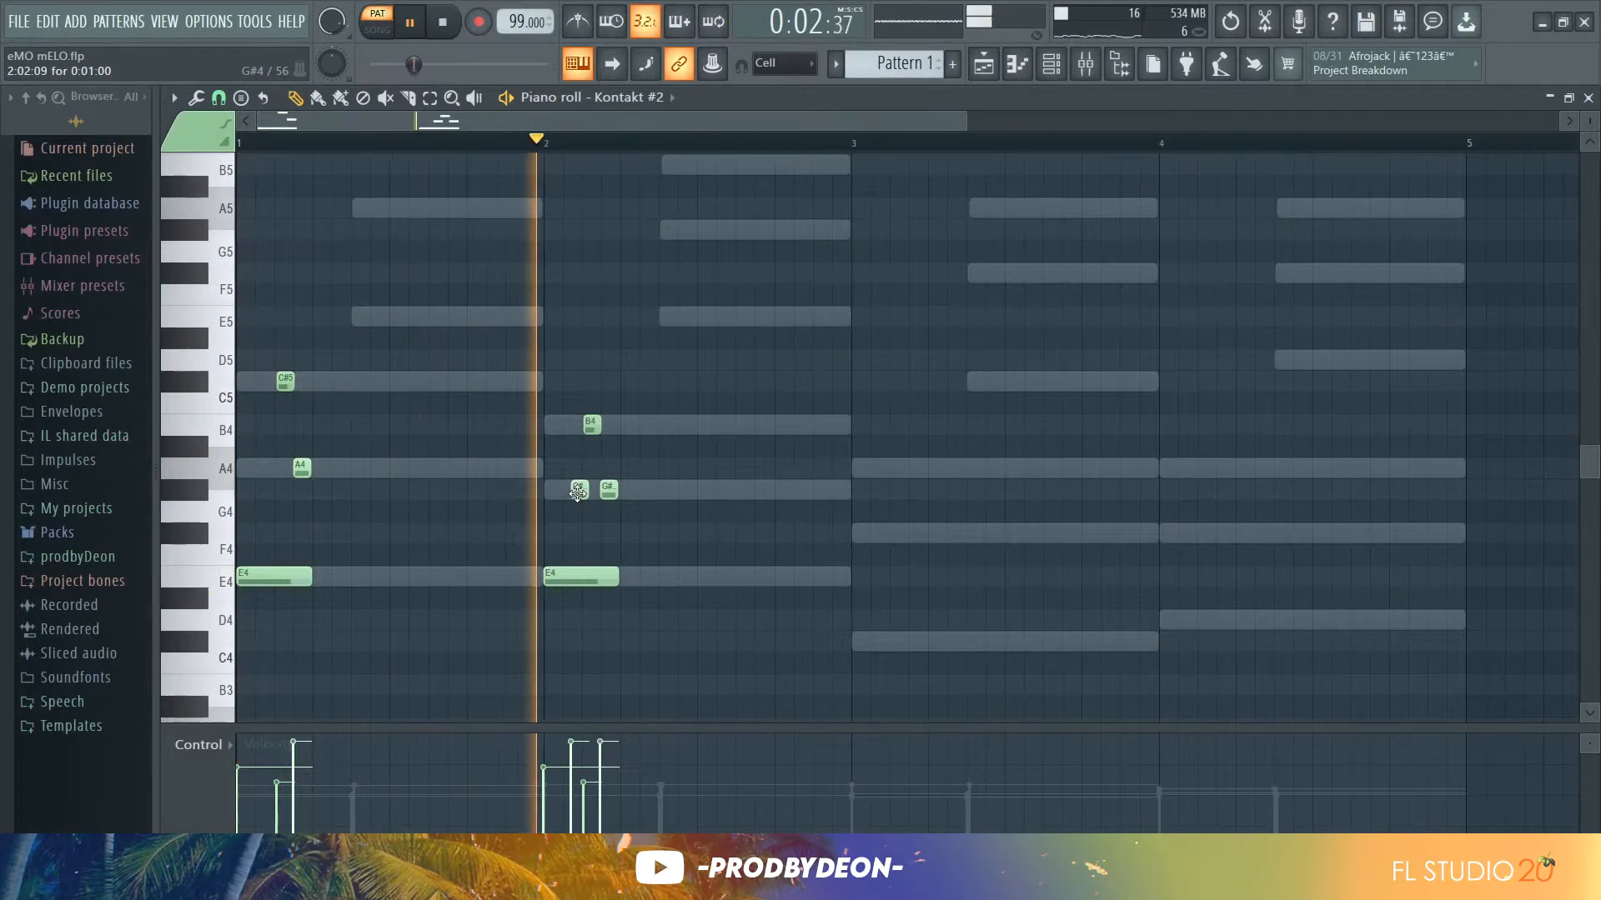
pyautogui.click(571, 815)
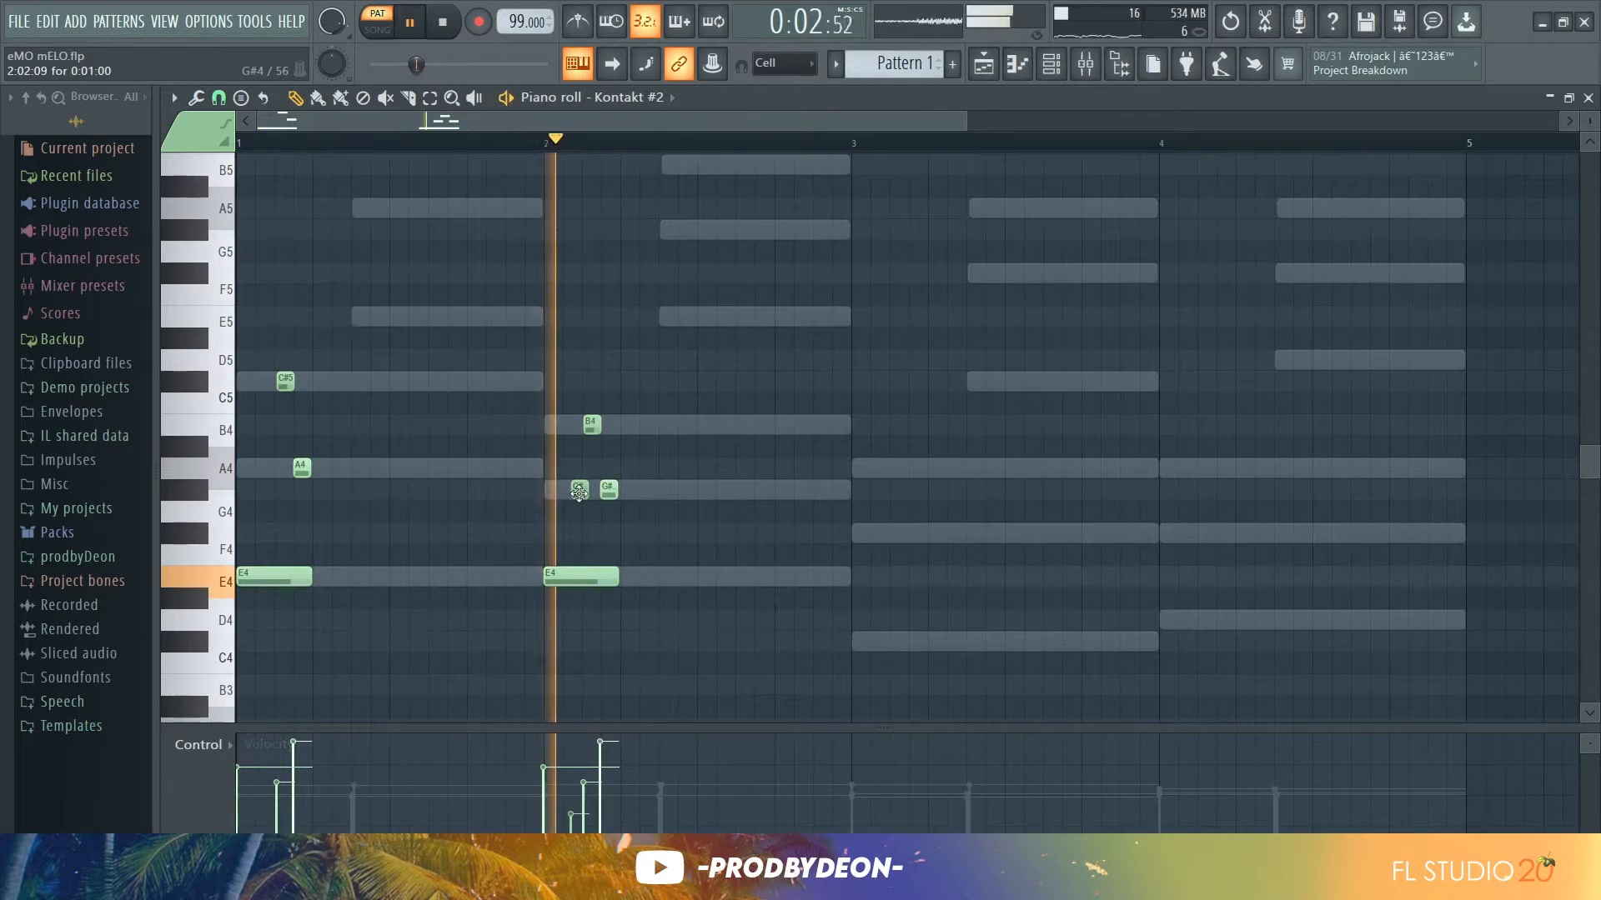
pyautogui.press('space')
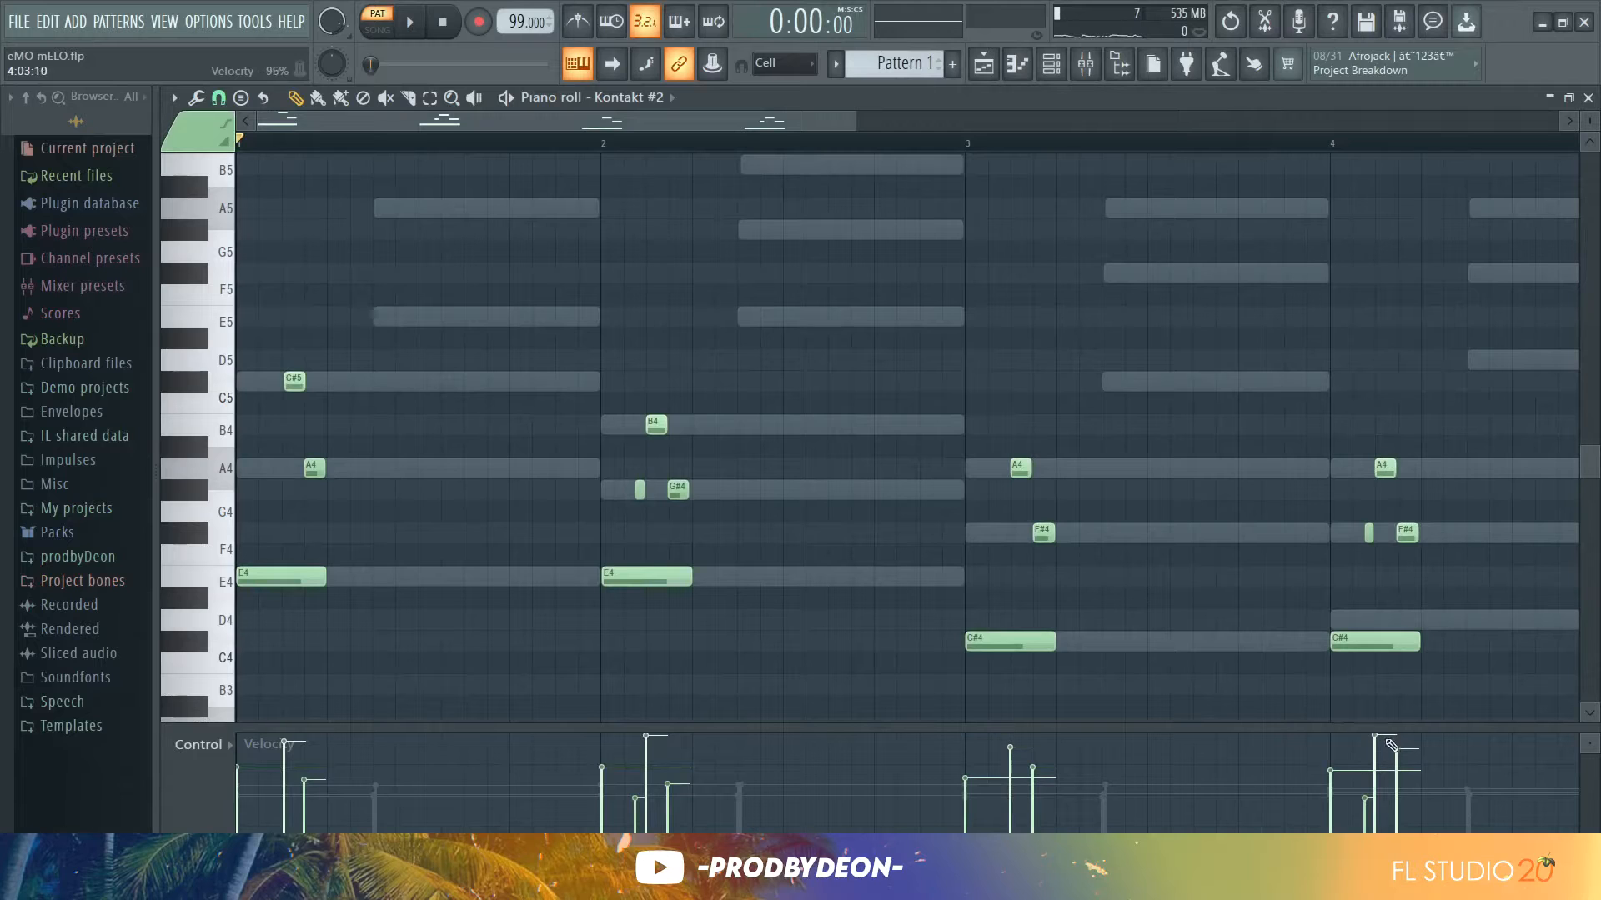
pyautogui.press('space')
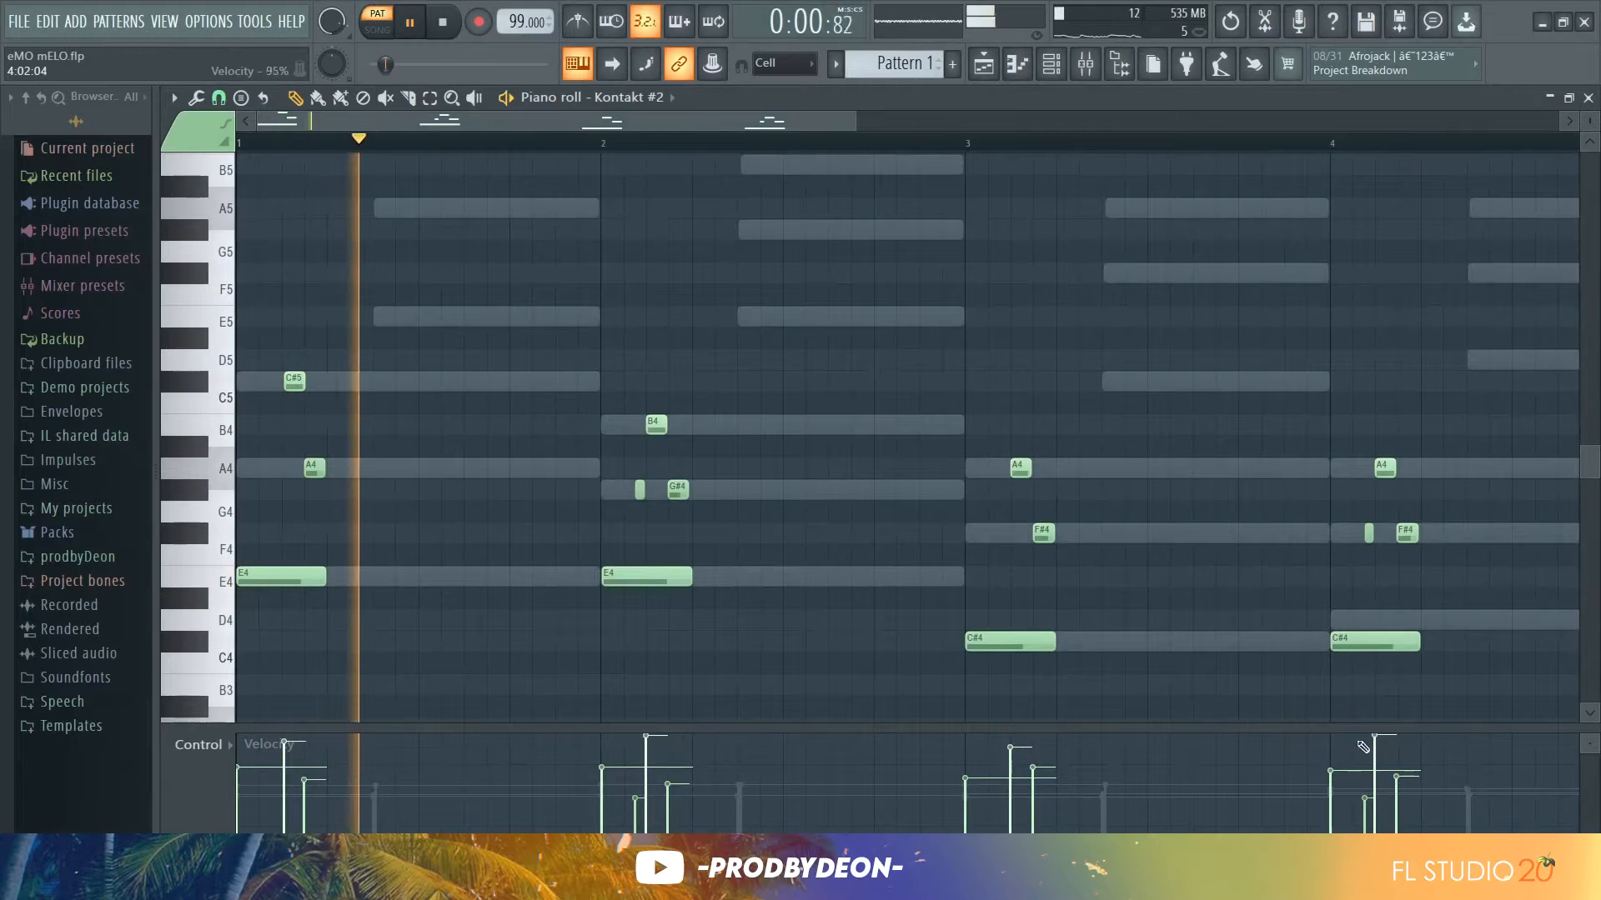
pyautogui.click(1375, 748)
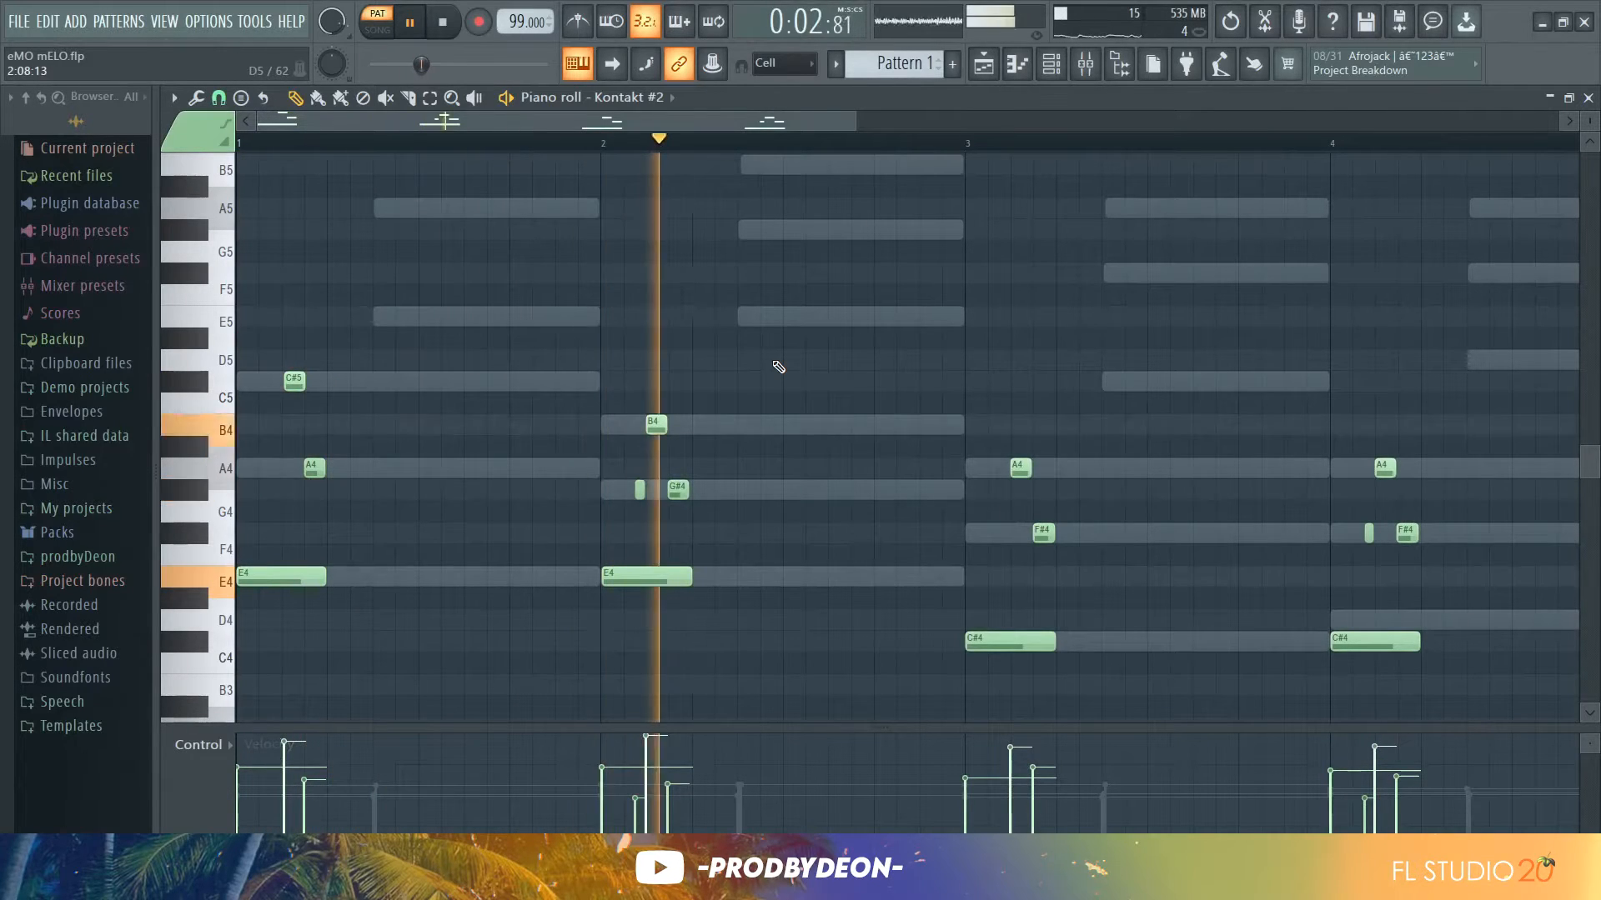
# Move the bass note in bar 4 of the Kontakt #2 piano roll up to D4 and play the pattern back
pyautogui.moveTo(854, 121); pyautogui.dragTo(1282, 176)
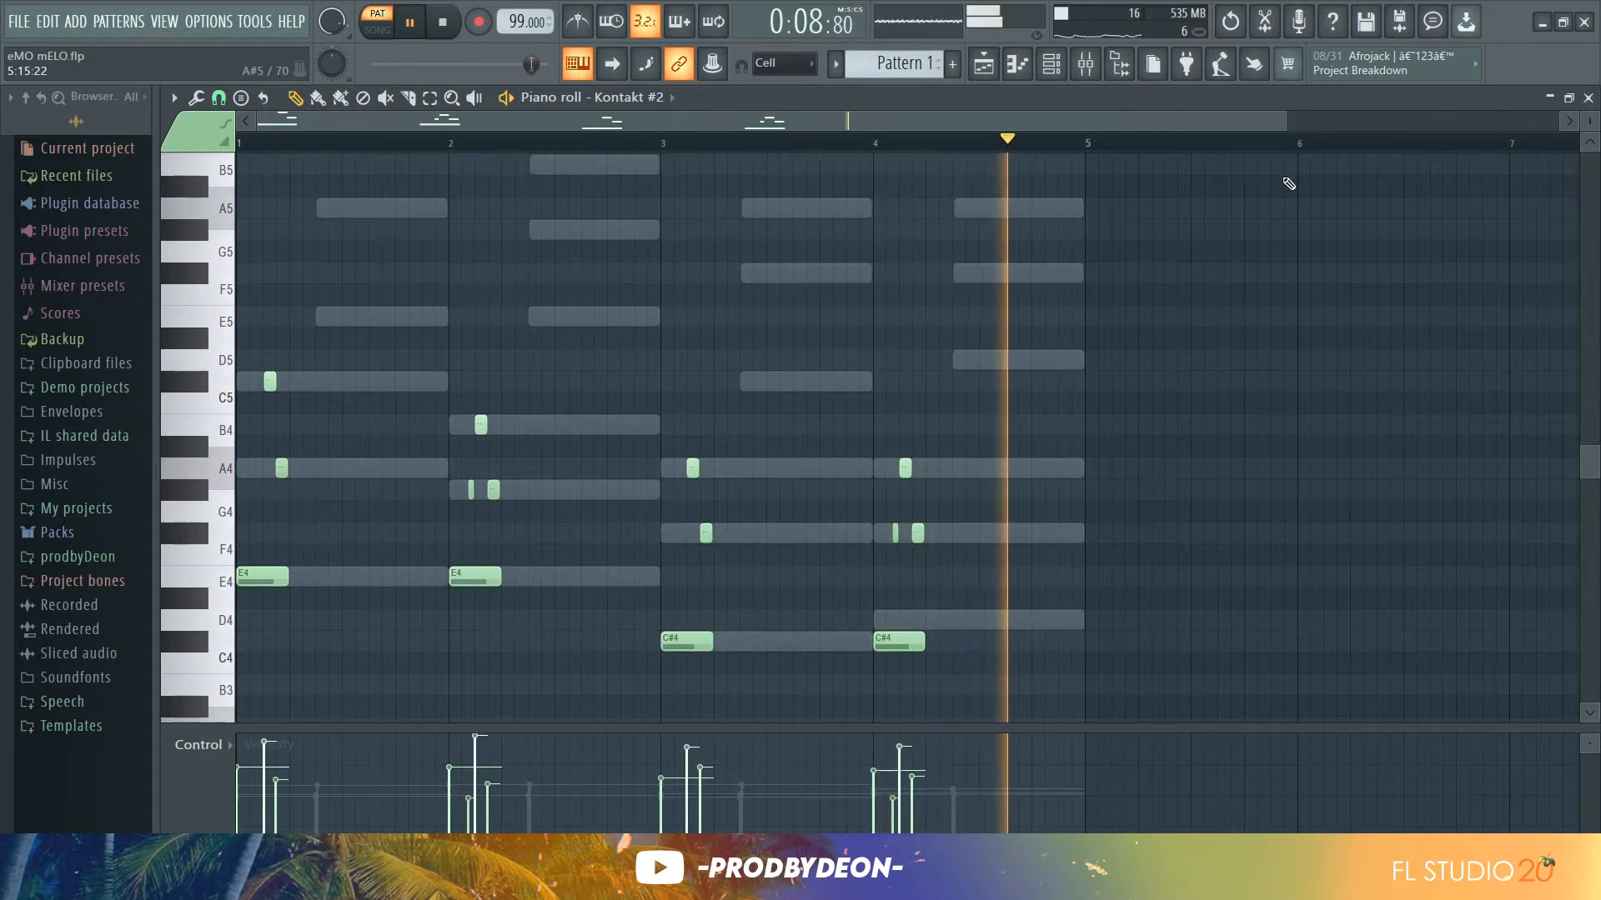
pyautogui.press('space')
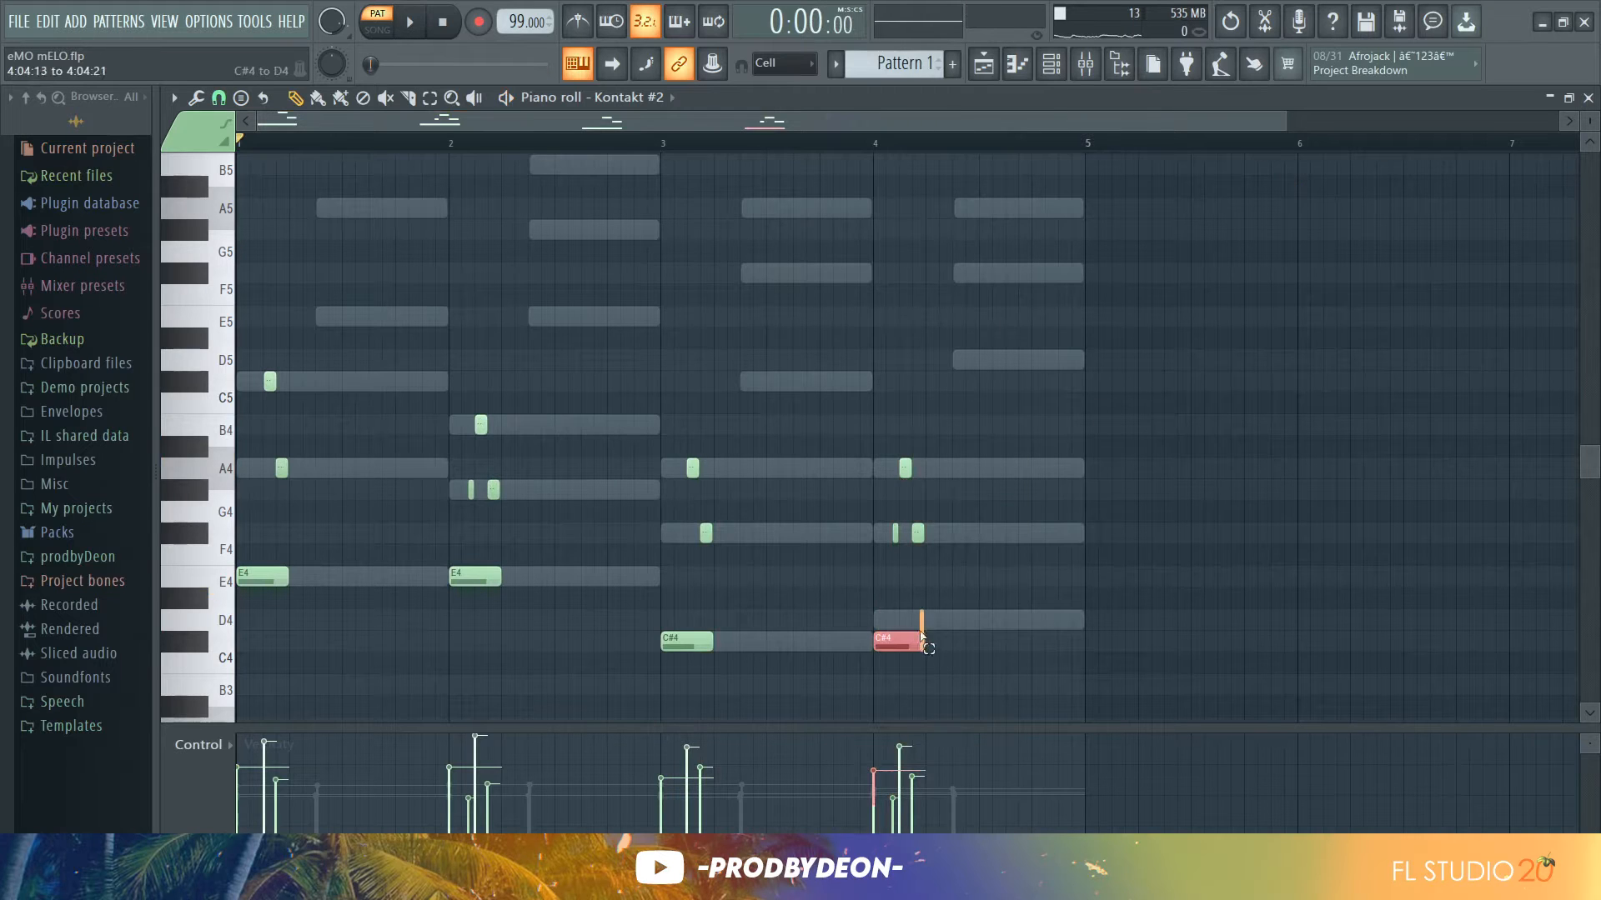
pyautogui.press('space')
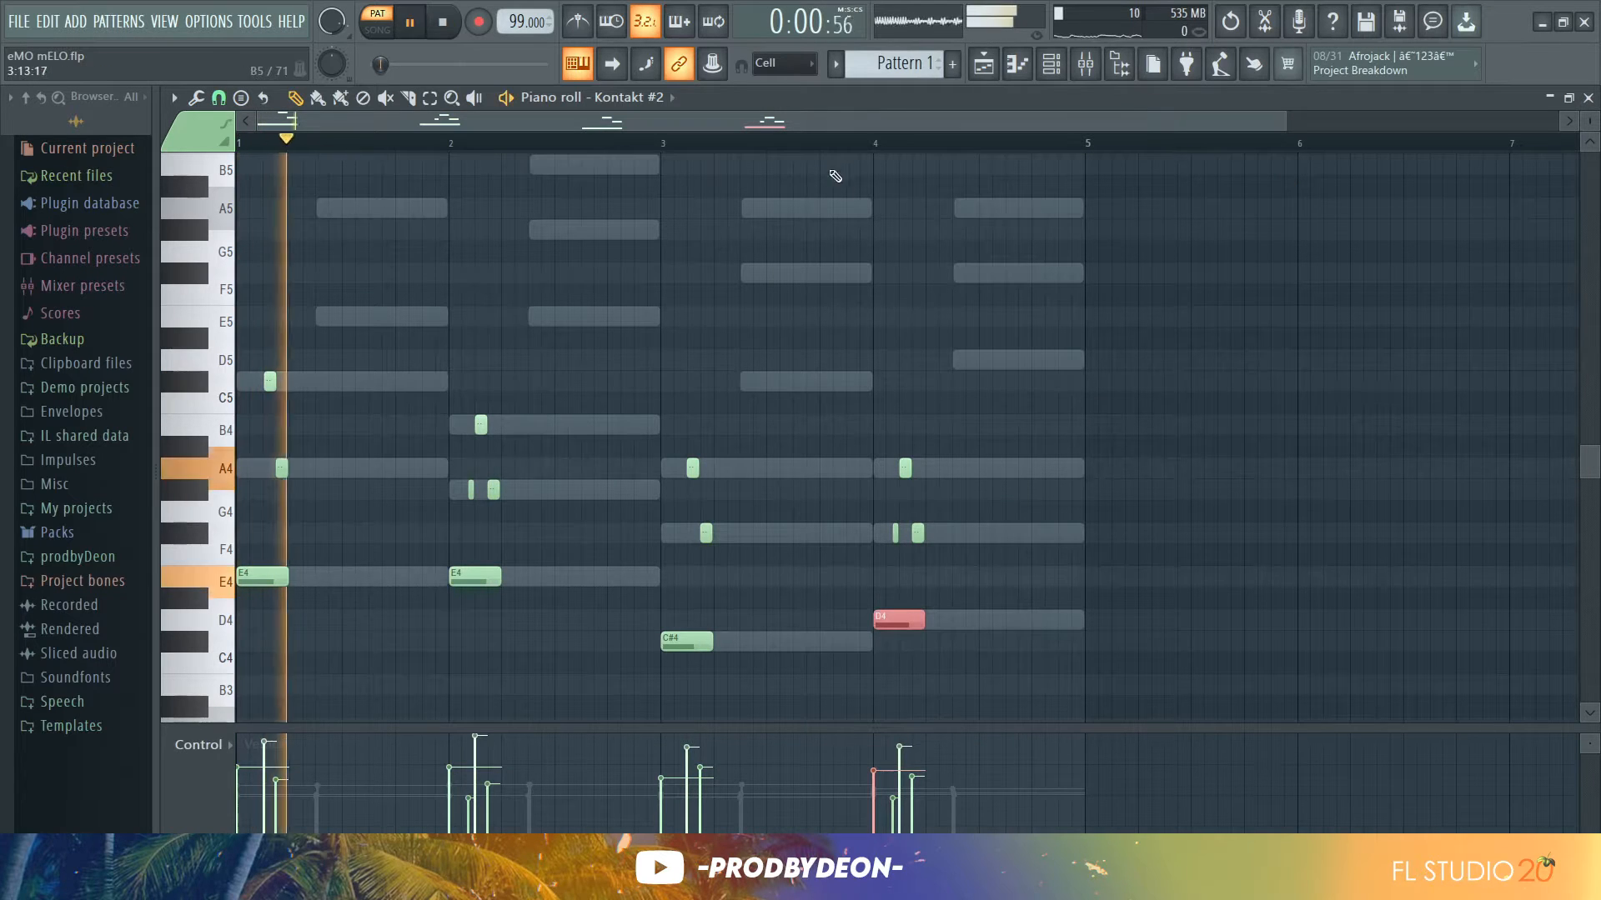
pyautogui.click(818, 147)
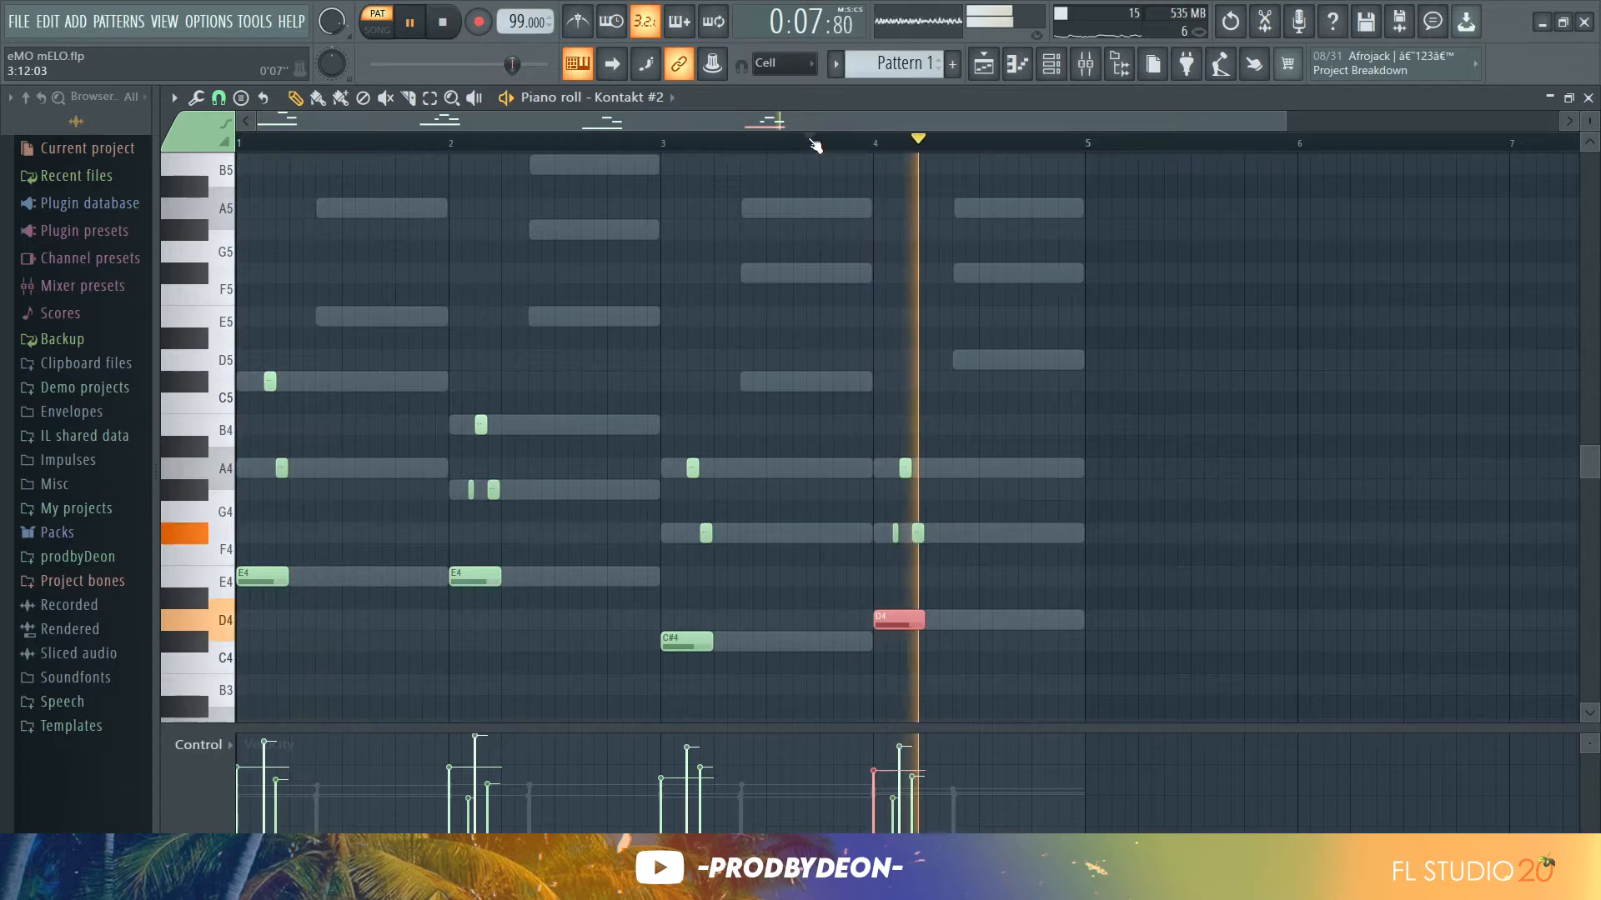
pyautogui.click(776, 257)
pyautogui.rightClick(780, 255)
pyautogui.press('space')
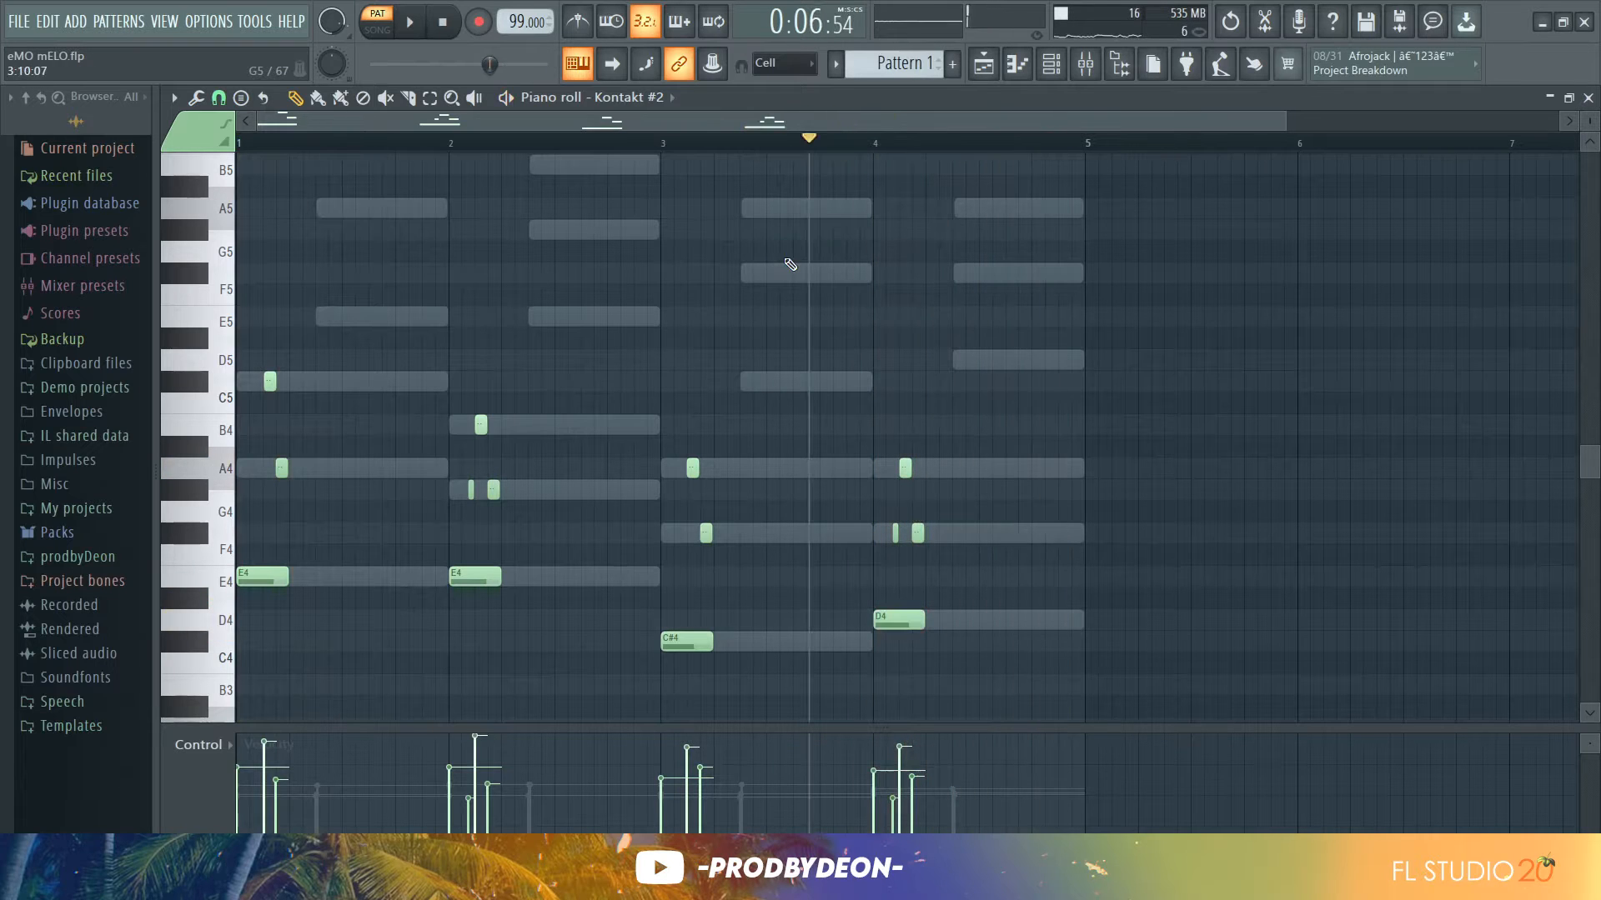
# Copy the Kontakt channel's notes in the channel rack and paste them into the reFX Nexus channel's piano roll
pyautogui.click(1048, 73)
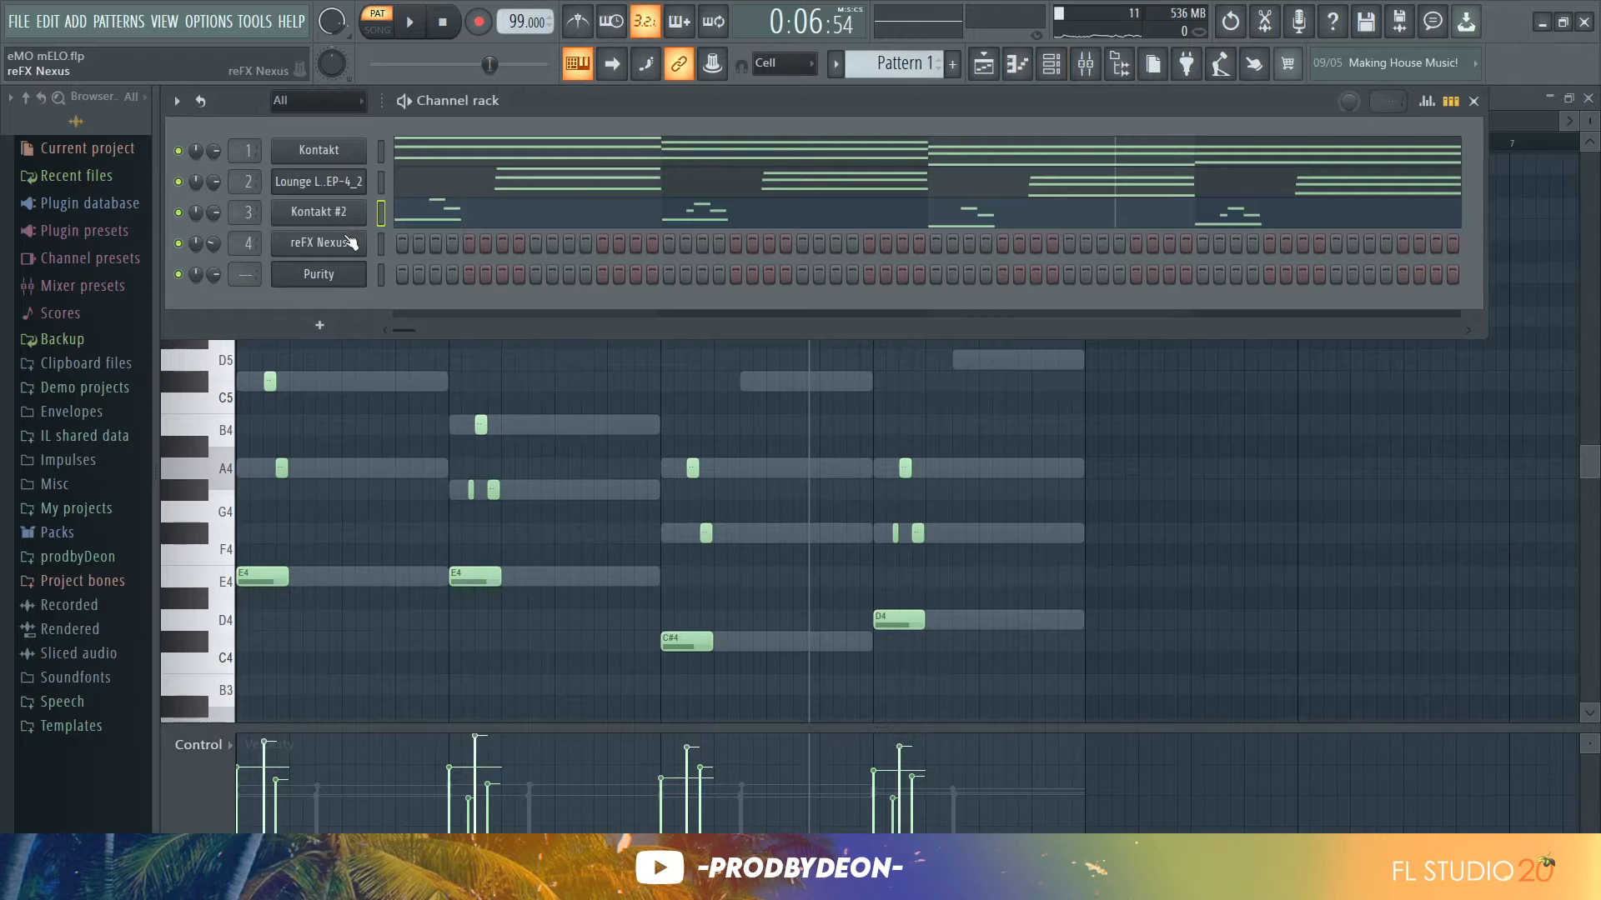
pyautogui.rightClick(353, 157)
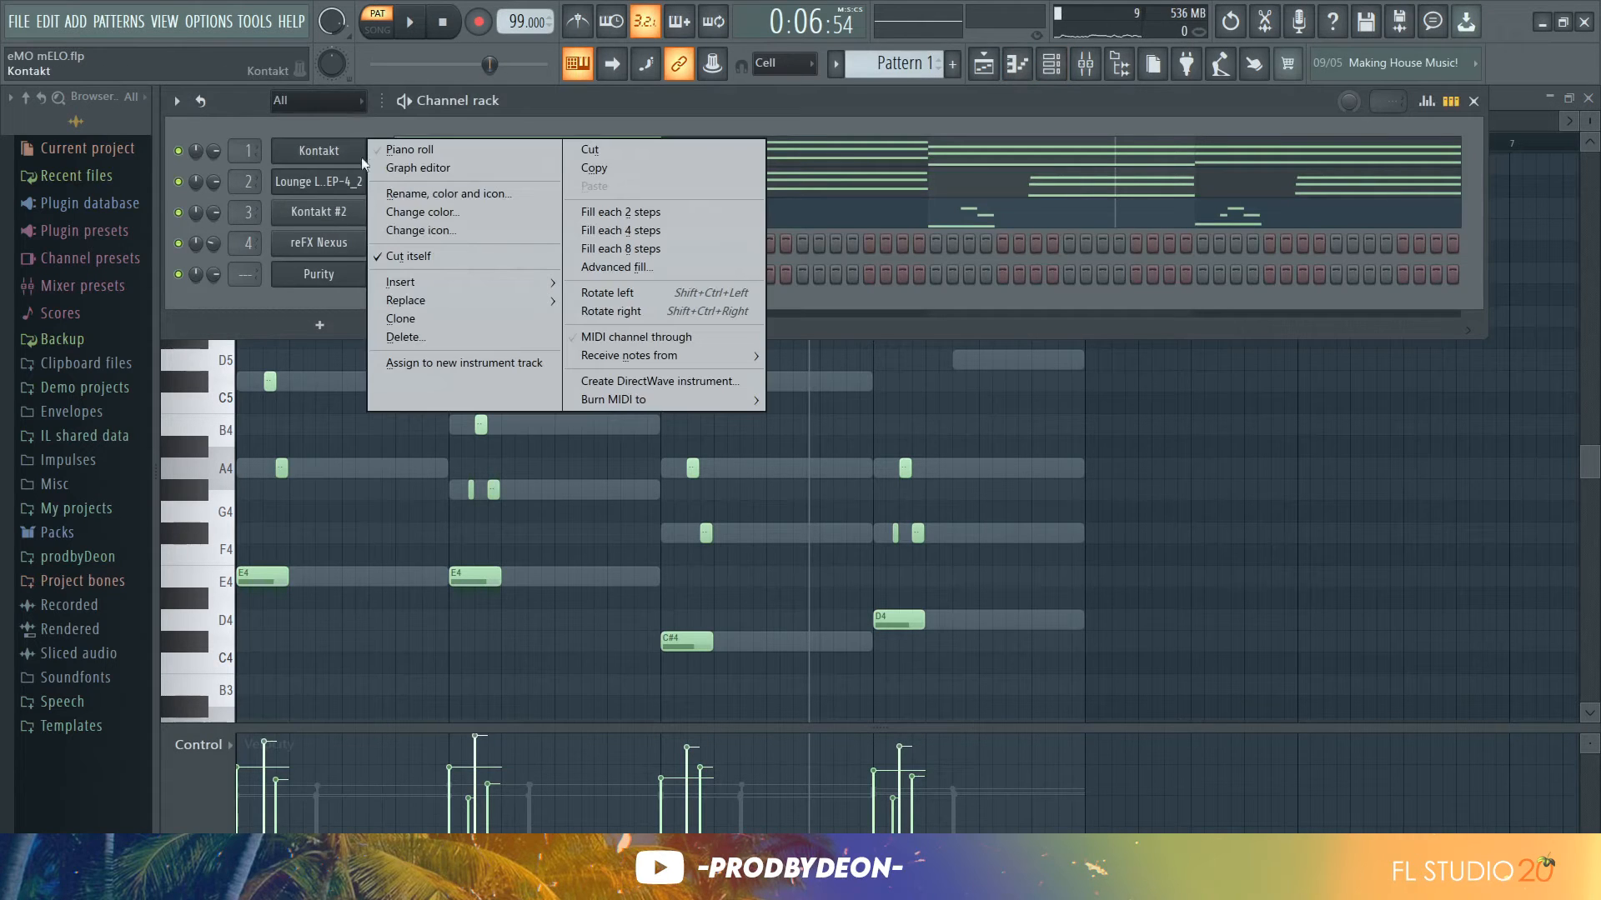
pyautogui.click(604, 171)
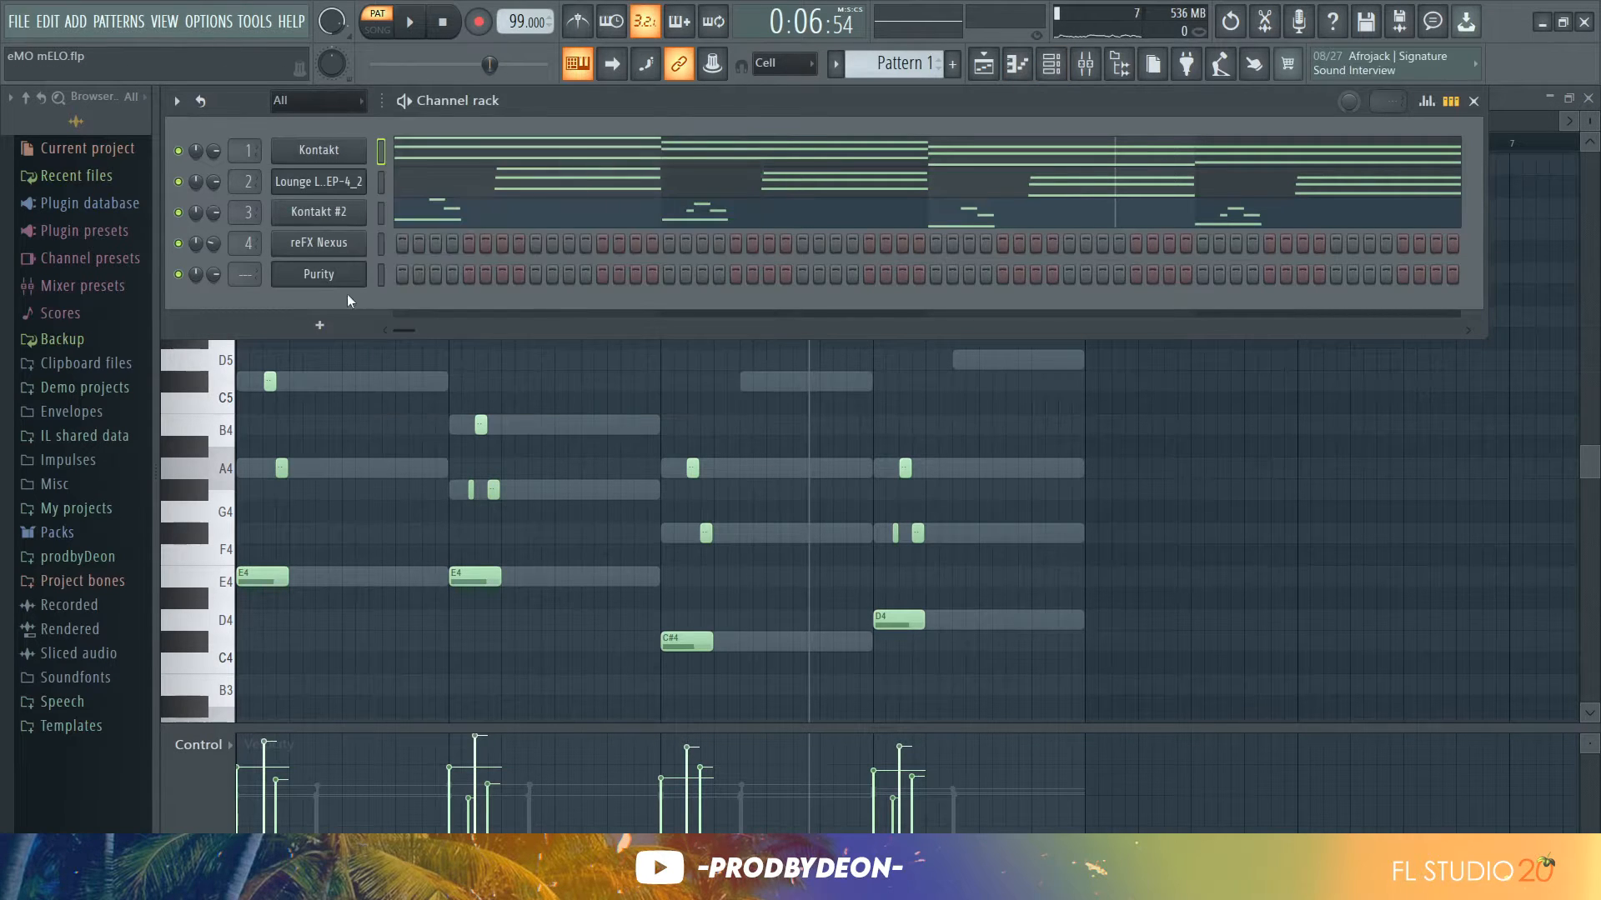
pyautogui.rightClick(346, 250)
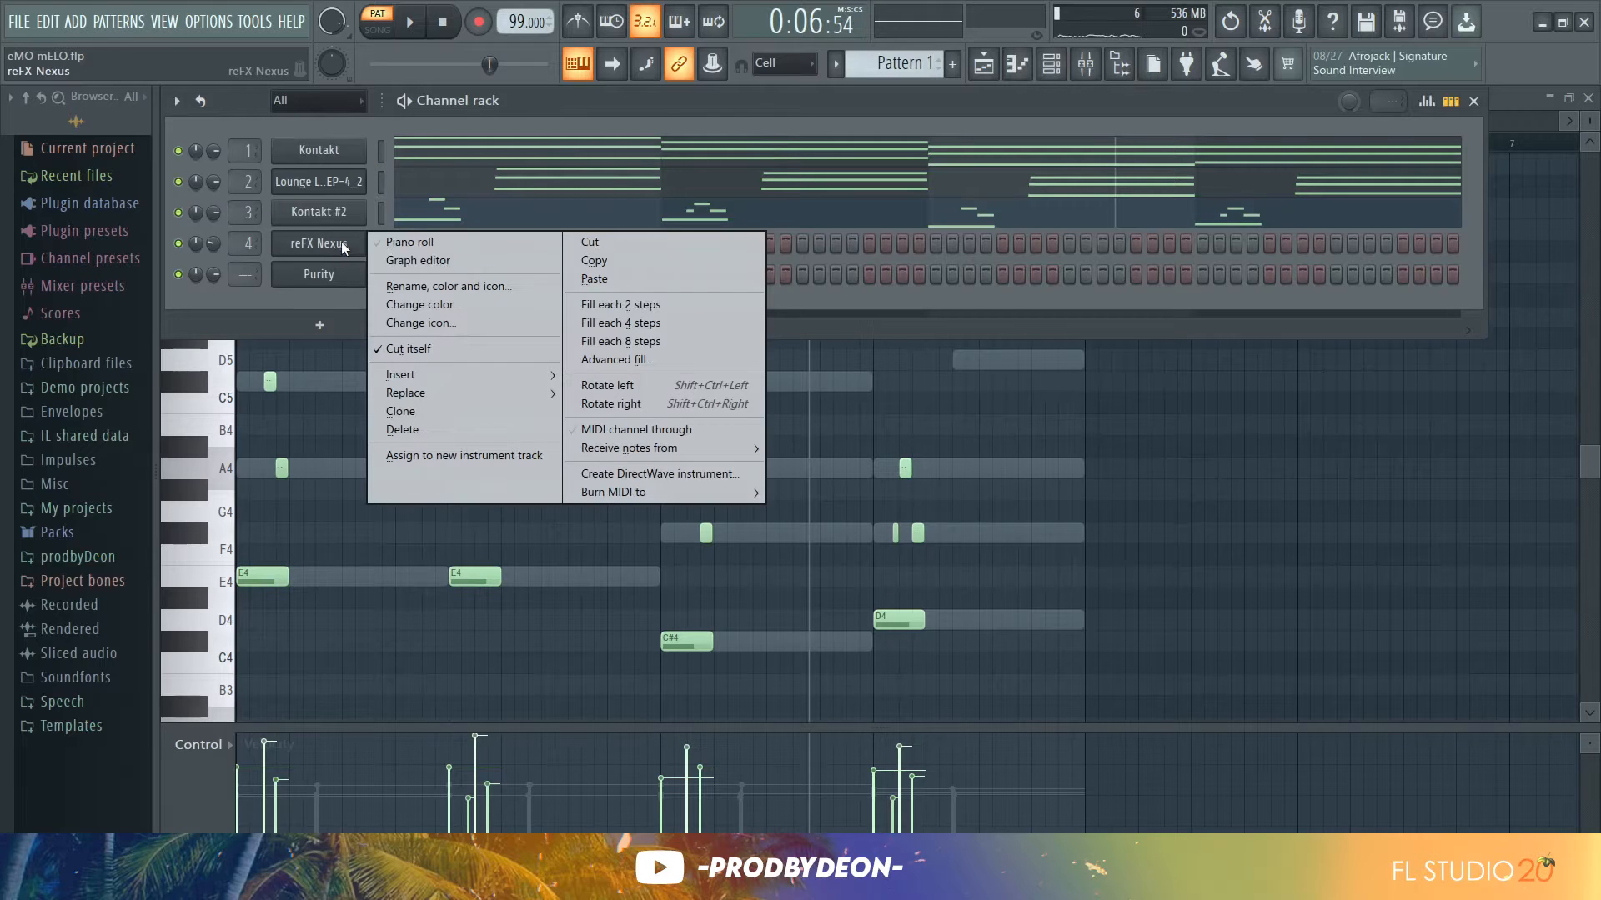
pyautogui.click(580, 281)
pyautogui.click(574, 255)
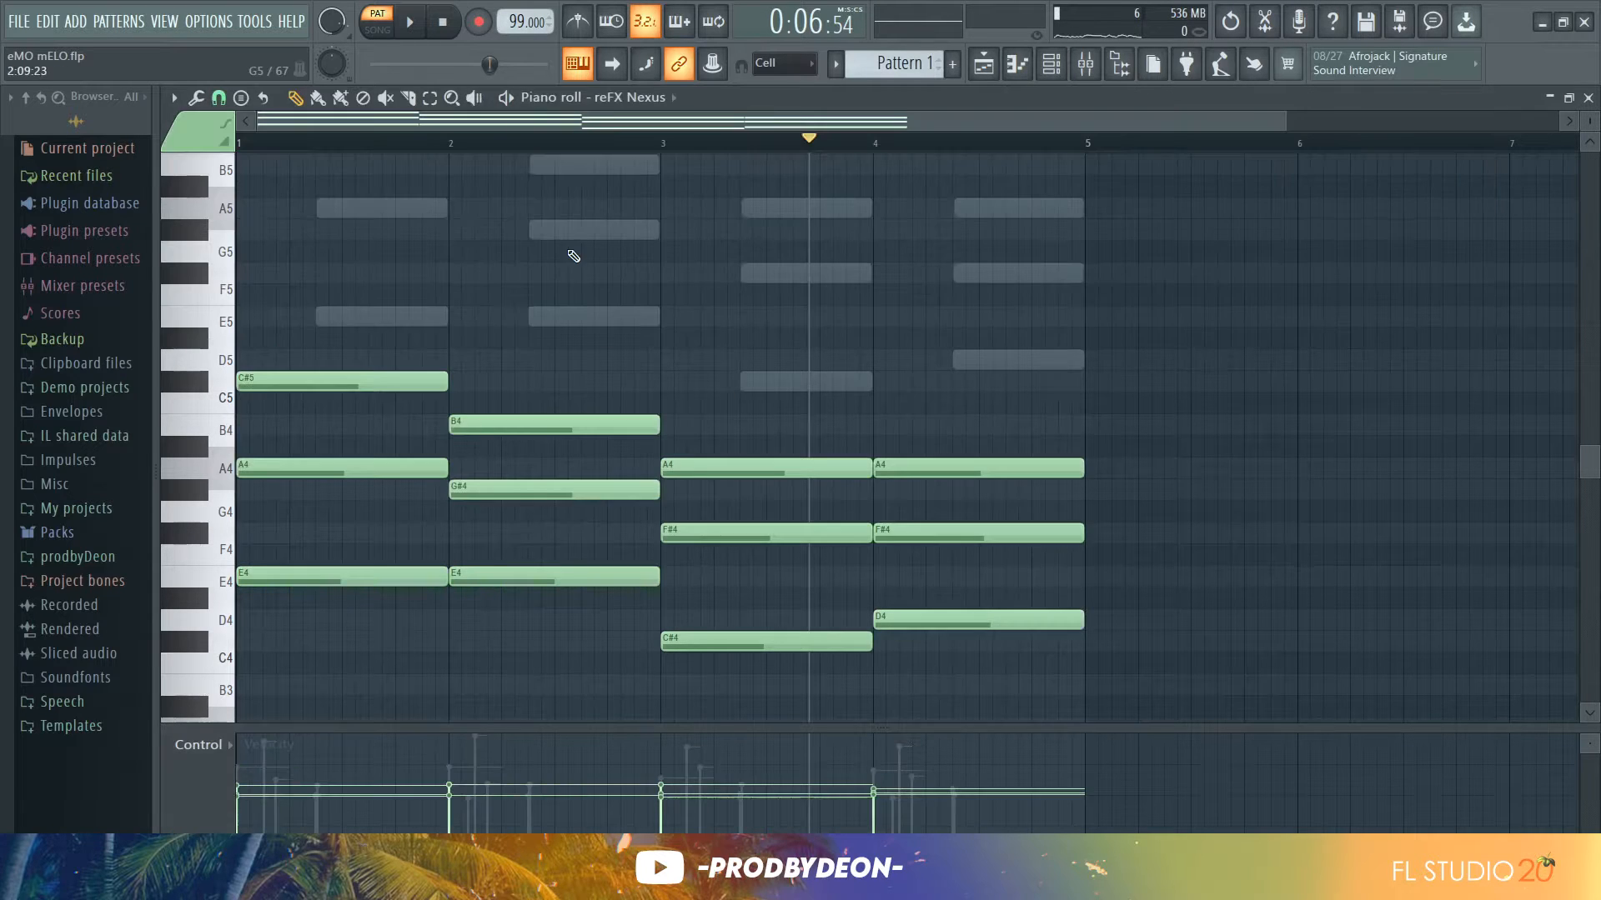
# Transpose the pasted reFX Nexus chords up two octaves and play them back
pyautogui.click(215, 255)
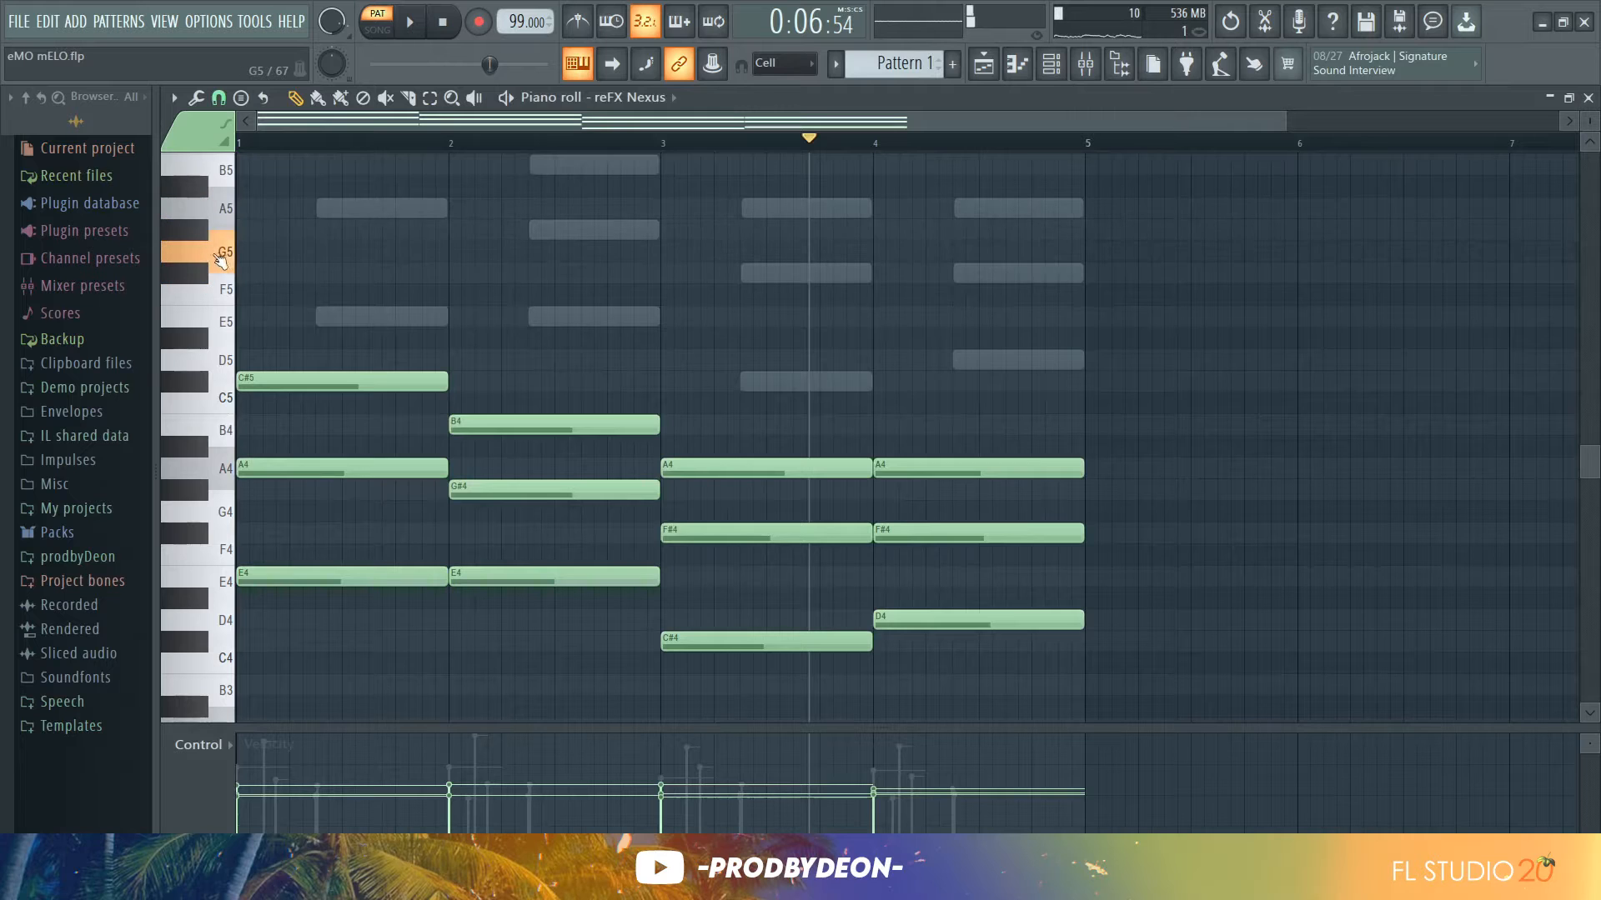
pyautogui.hotkey('ctrl', 'Up')
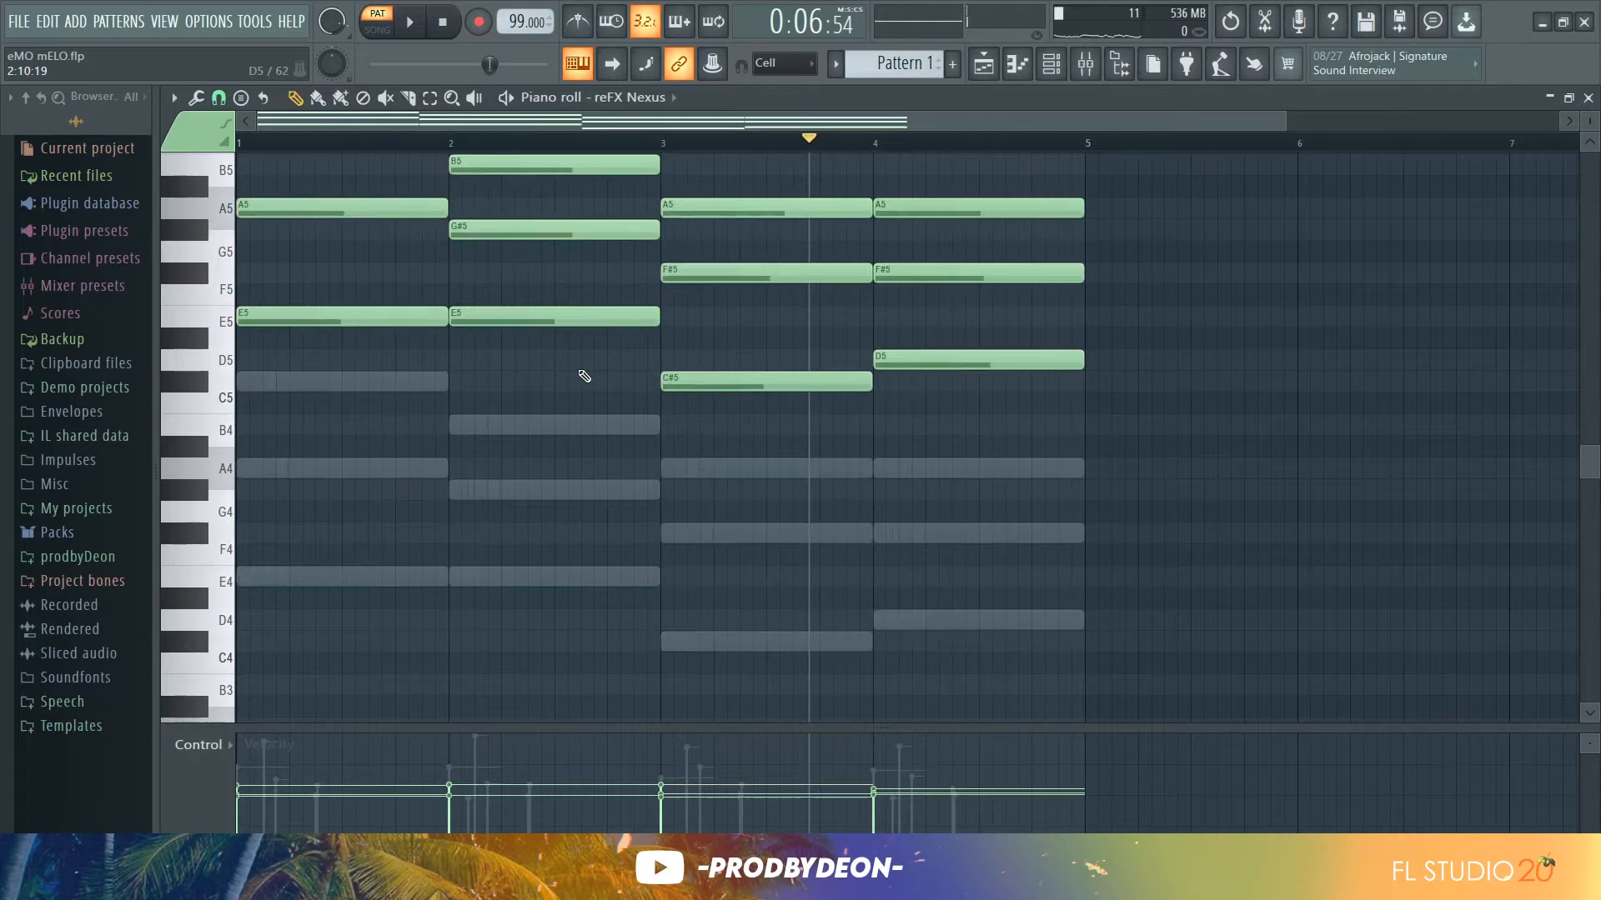
pyautogui.hotkey('ctrl', 'Up')
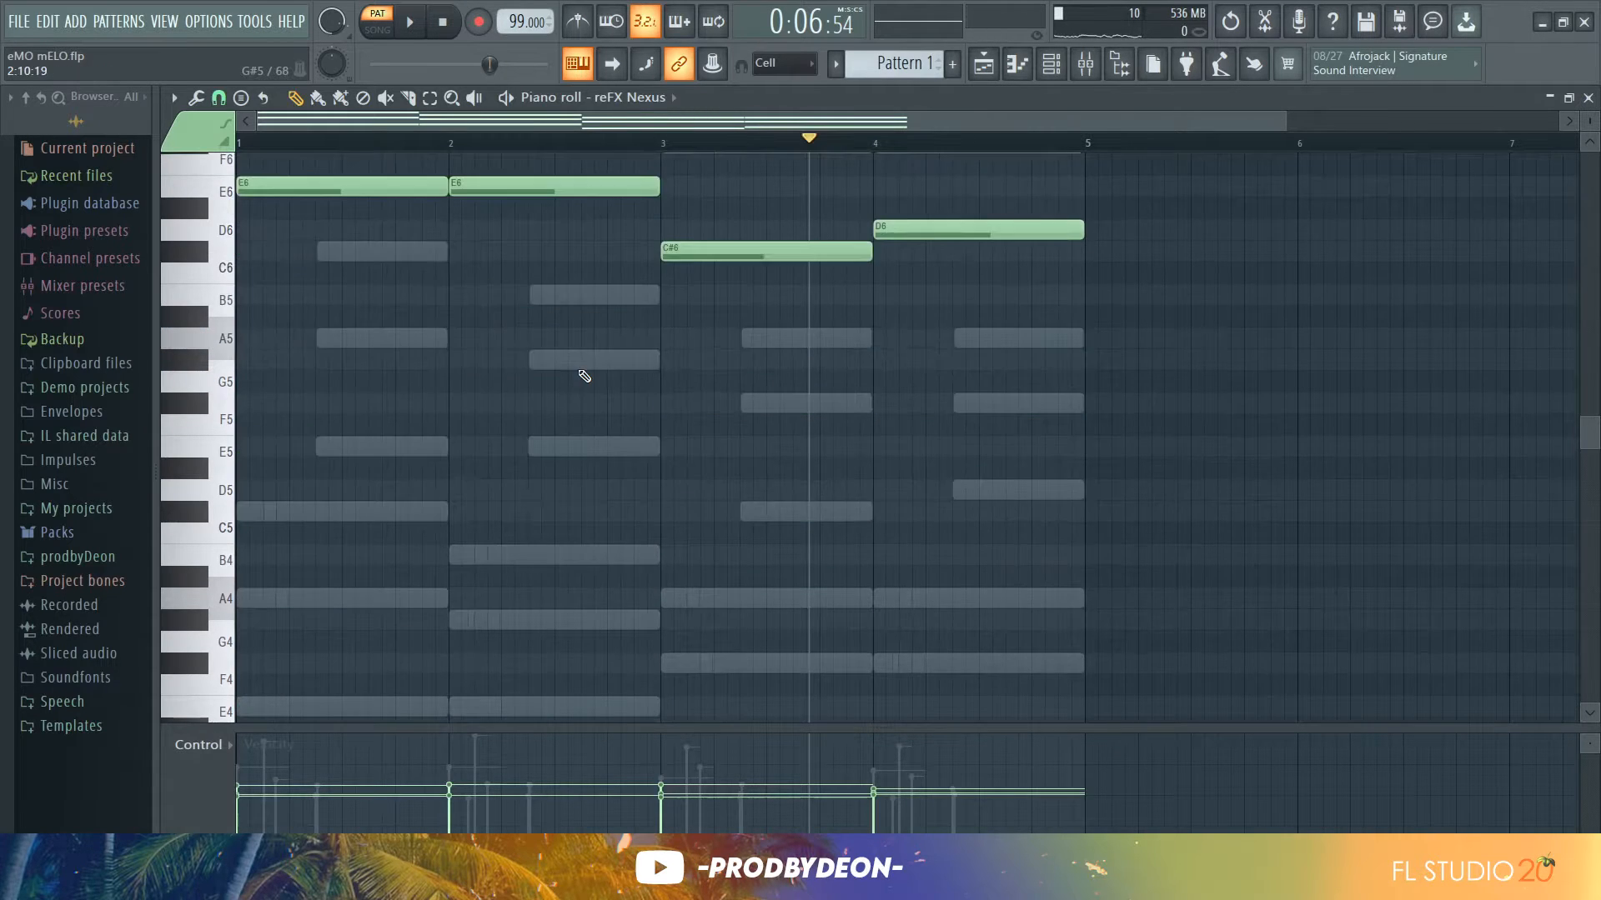
pyautogui.scroll(2, 581, 372)
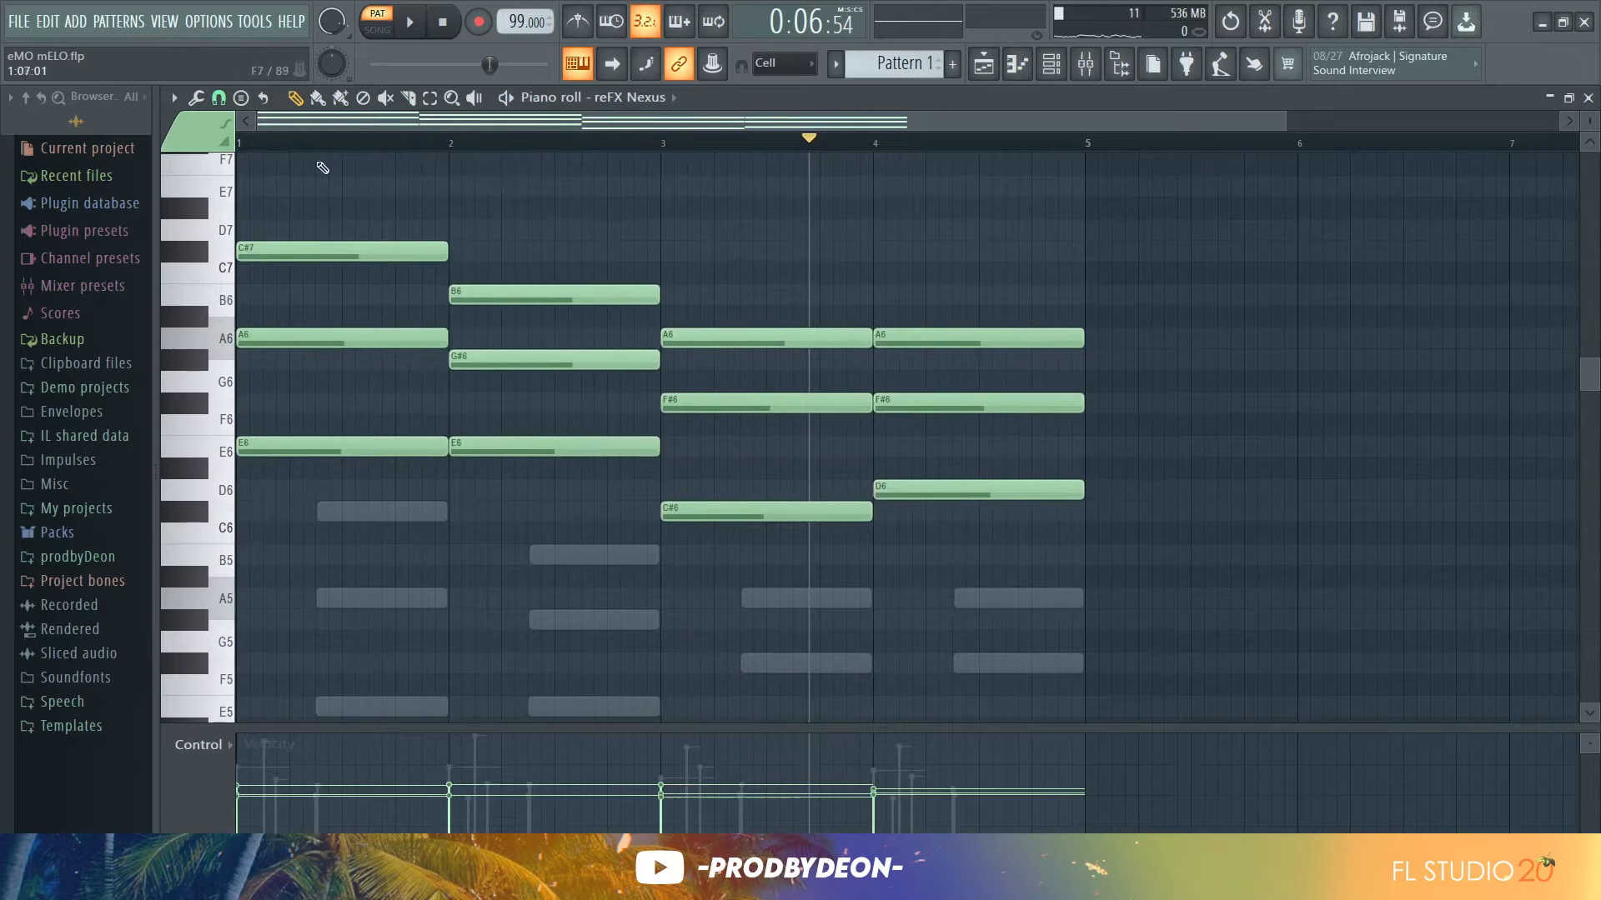
pyautogui.press('space')
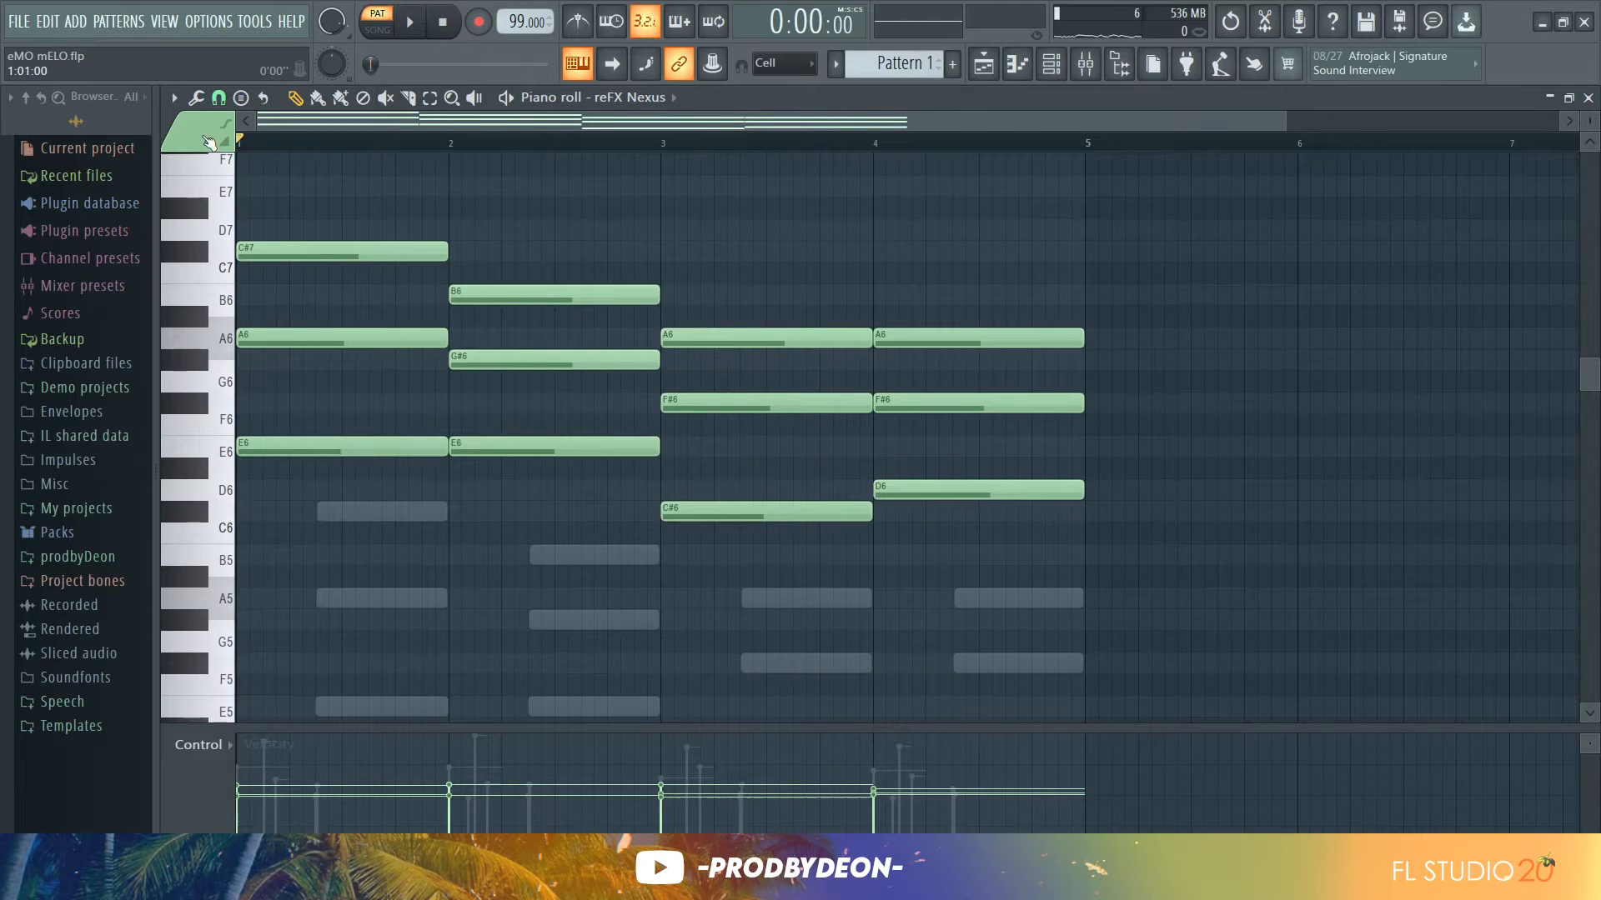
# Audition the reFX Nexus chords two octaves lower, then transpose them back up two octaves
pyautogui.moveTo(1588, 125); pyautogui.dragTo(1588, 158)
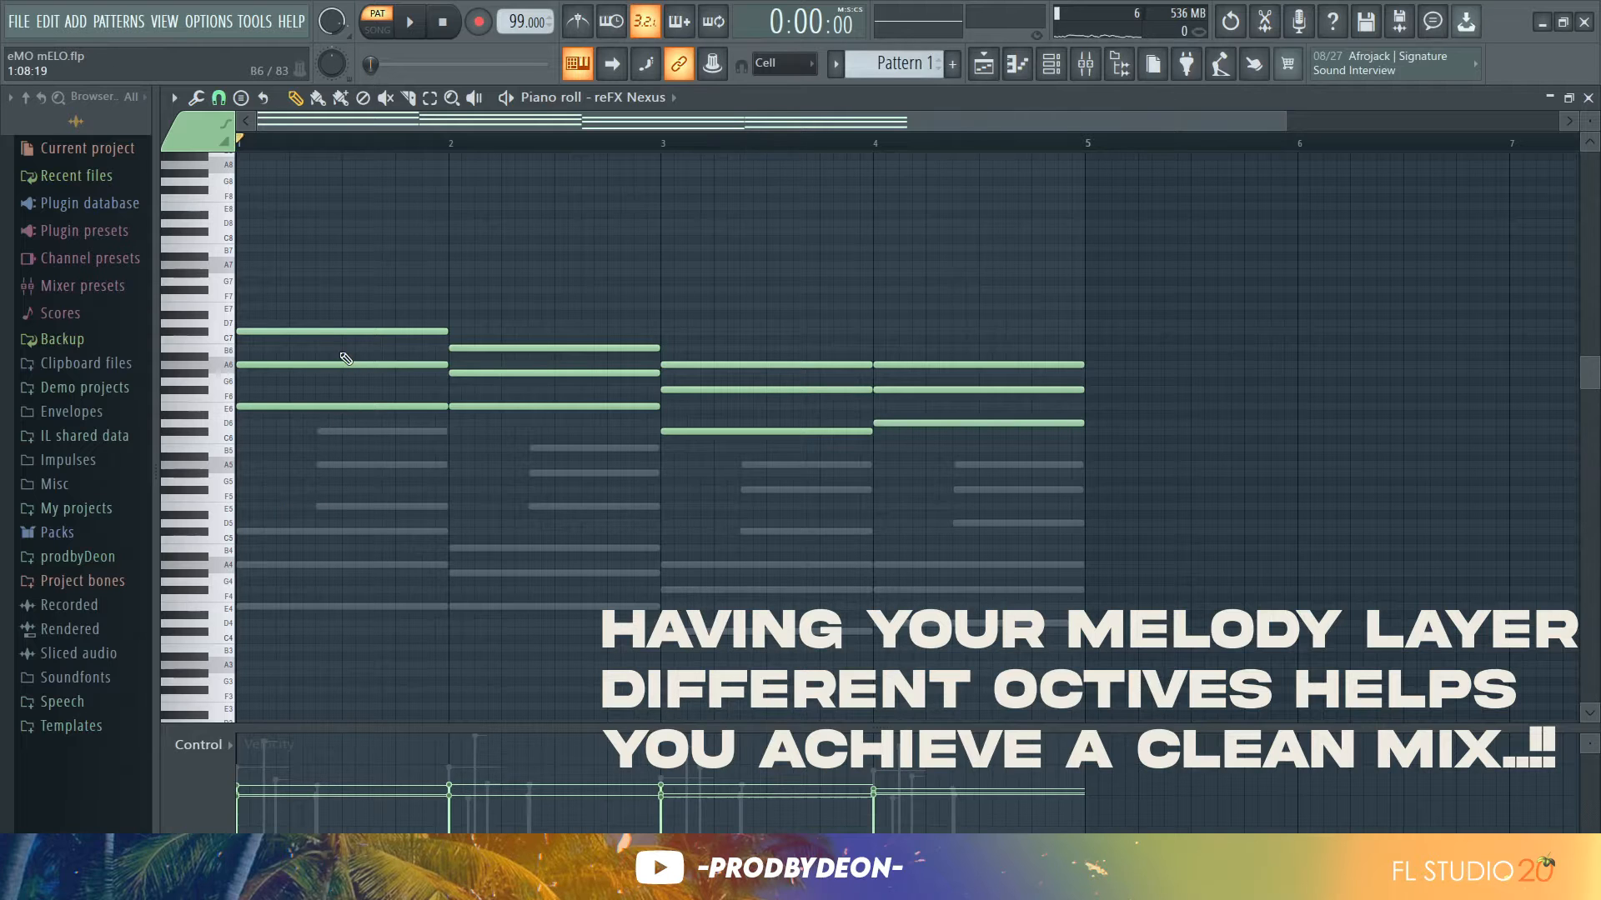
pyautogui.press('space')
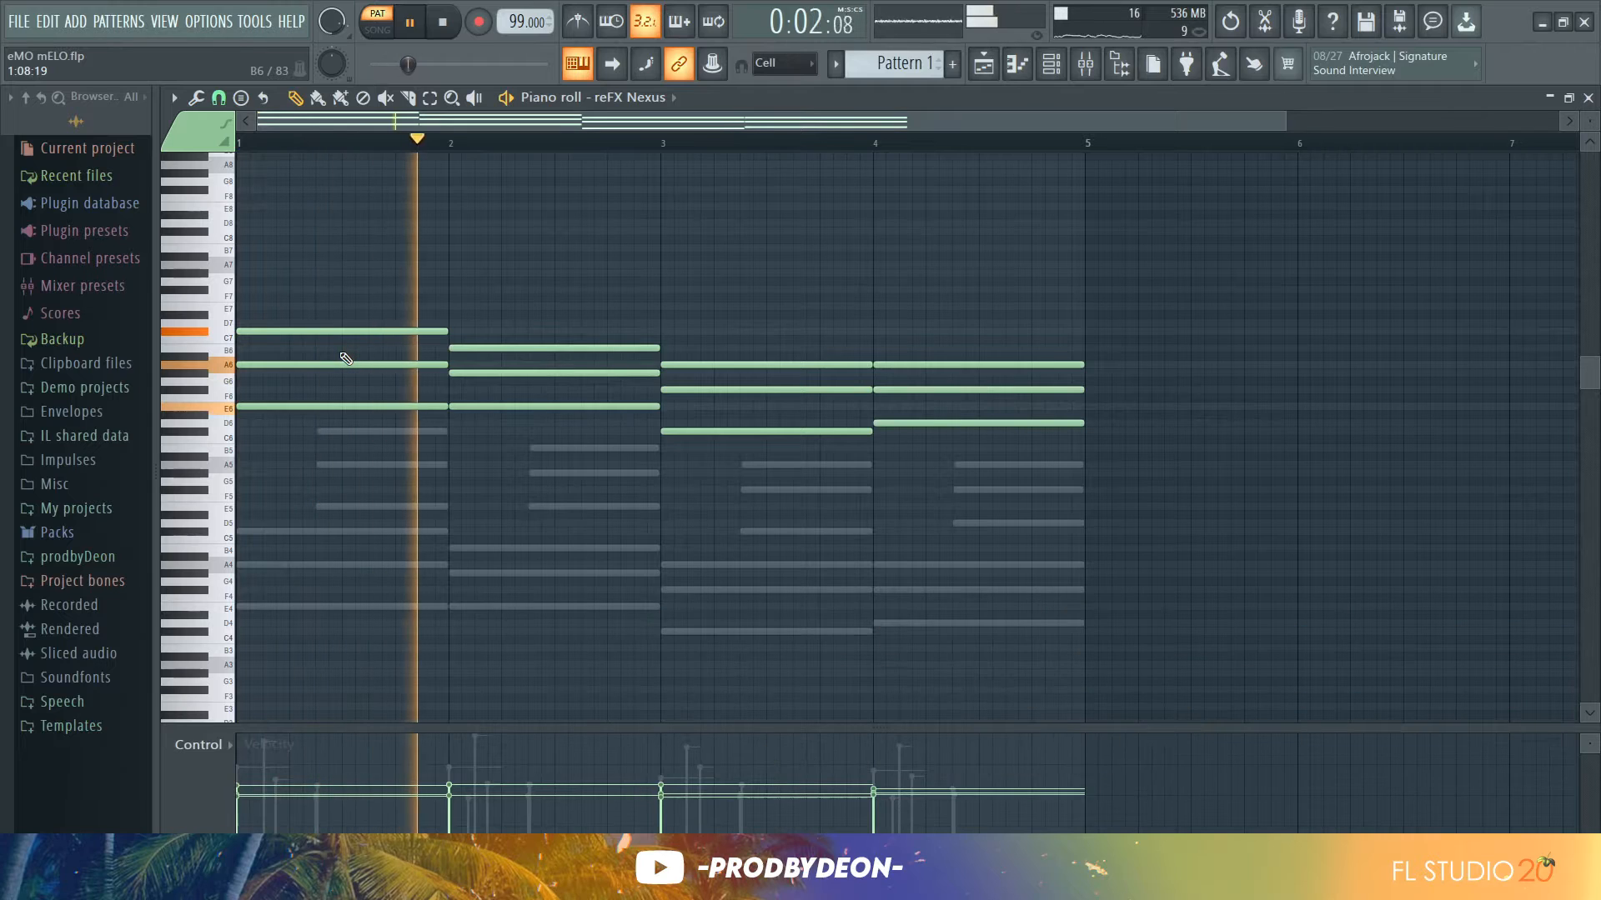
pyautogui.press('space')
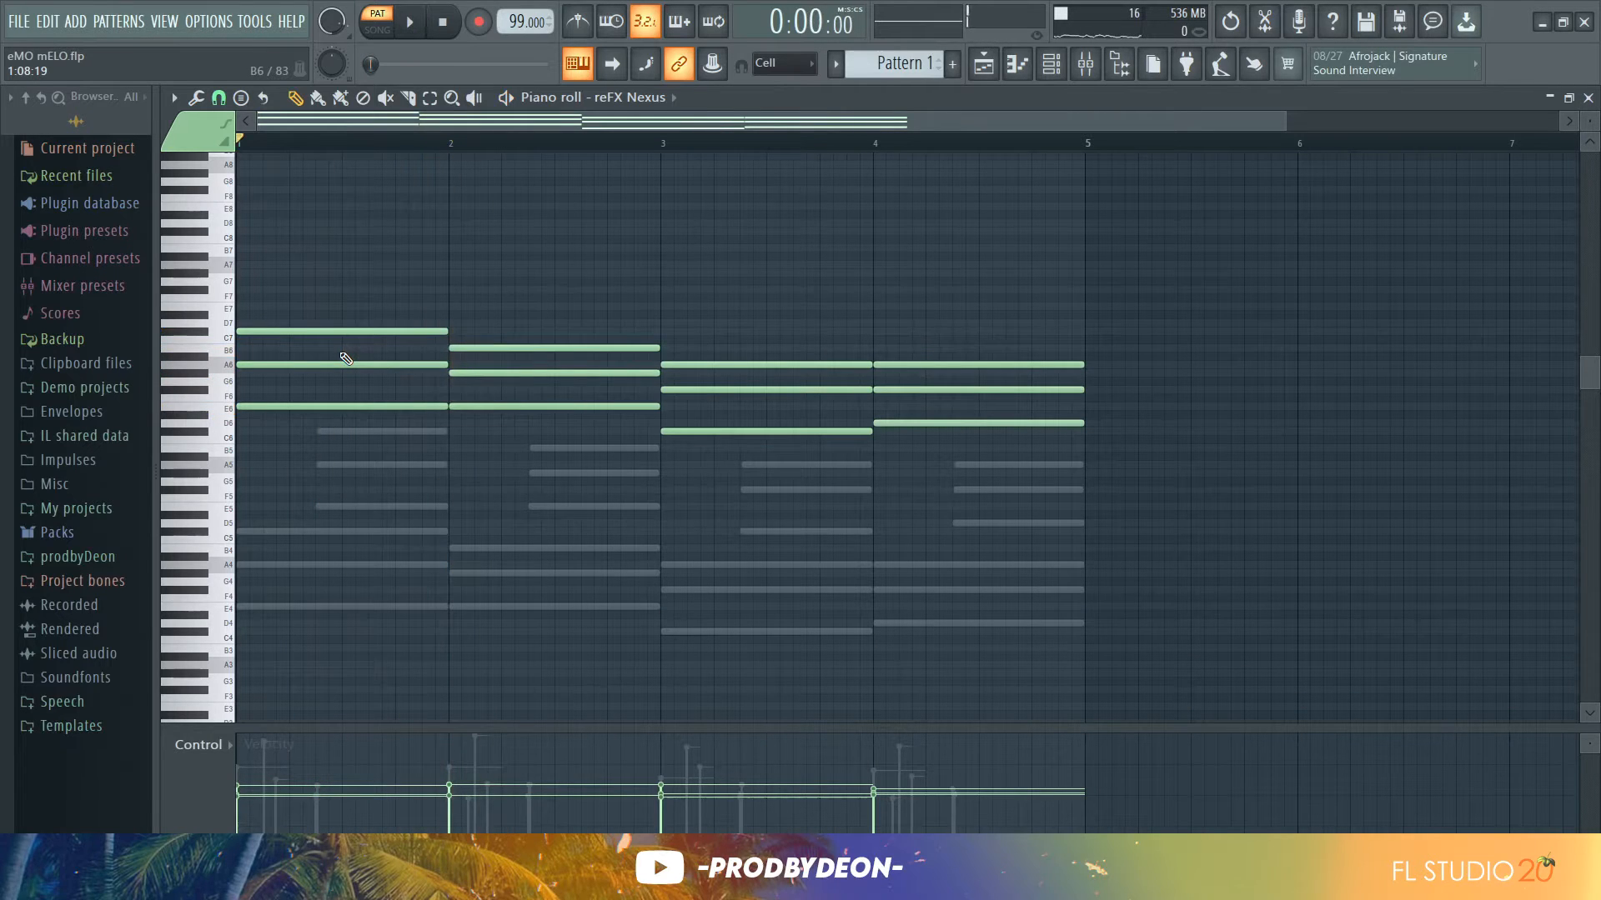
pyautogui.hotkey('ctrl', 'Down')
pyautogui.hotkey('ctrl', 'Down')
pyautogui.press('space')
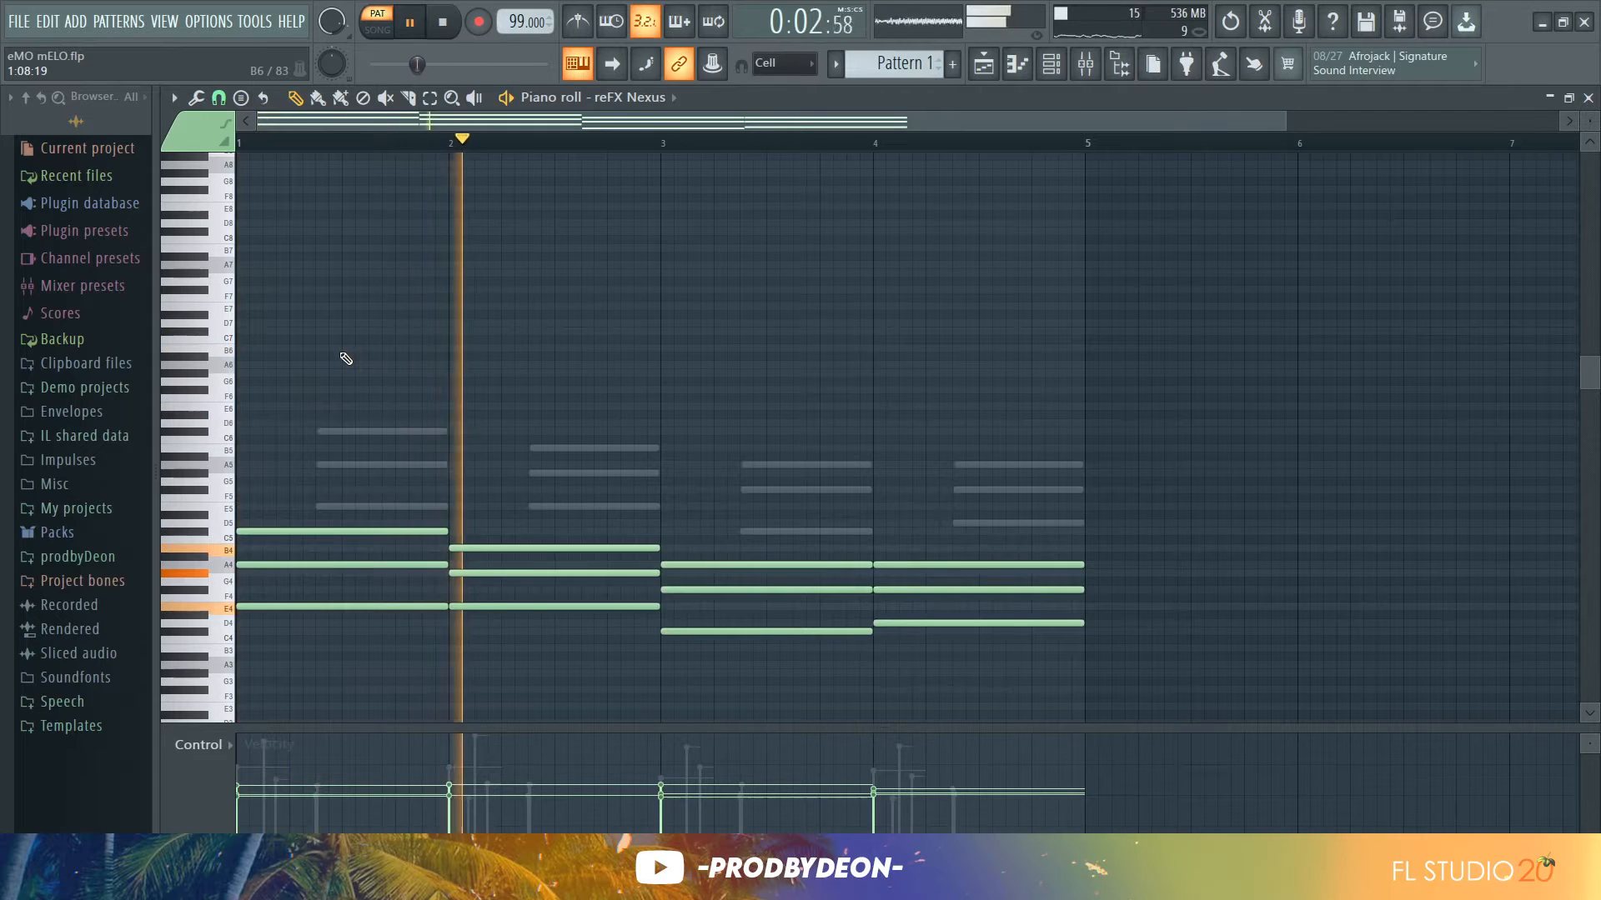
pyautogui.press('space')
pyautogui.hotkey('ctrl', 'Up')
pyautogui.hotkey('ctrl', 'Up')
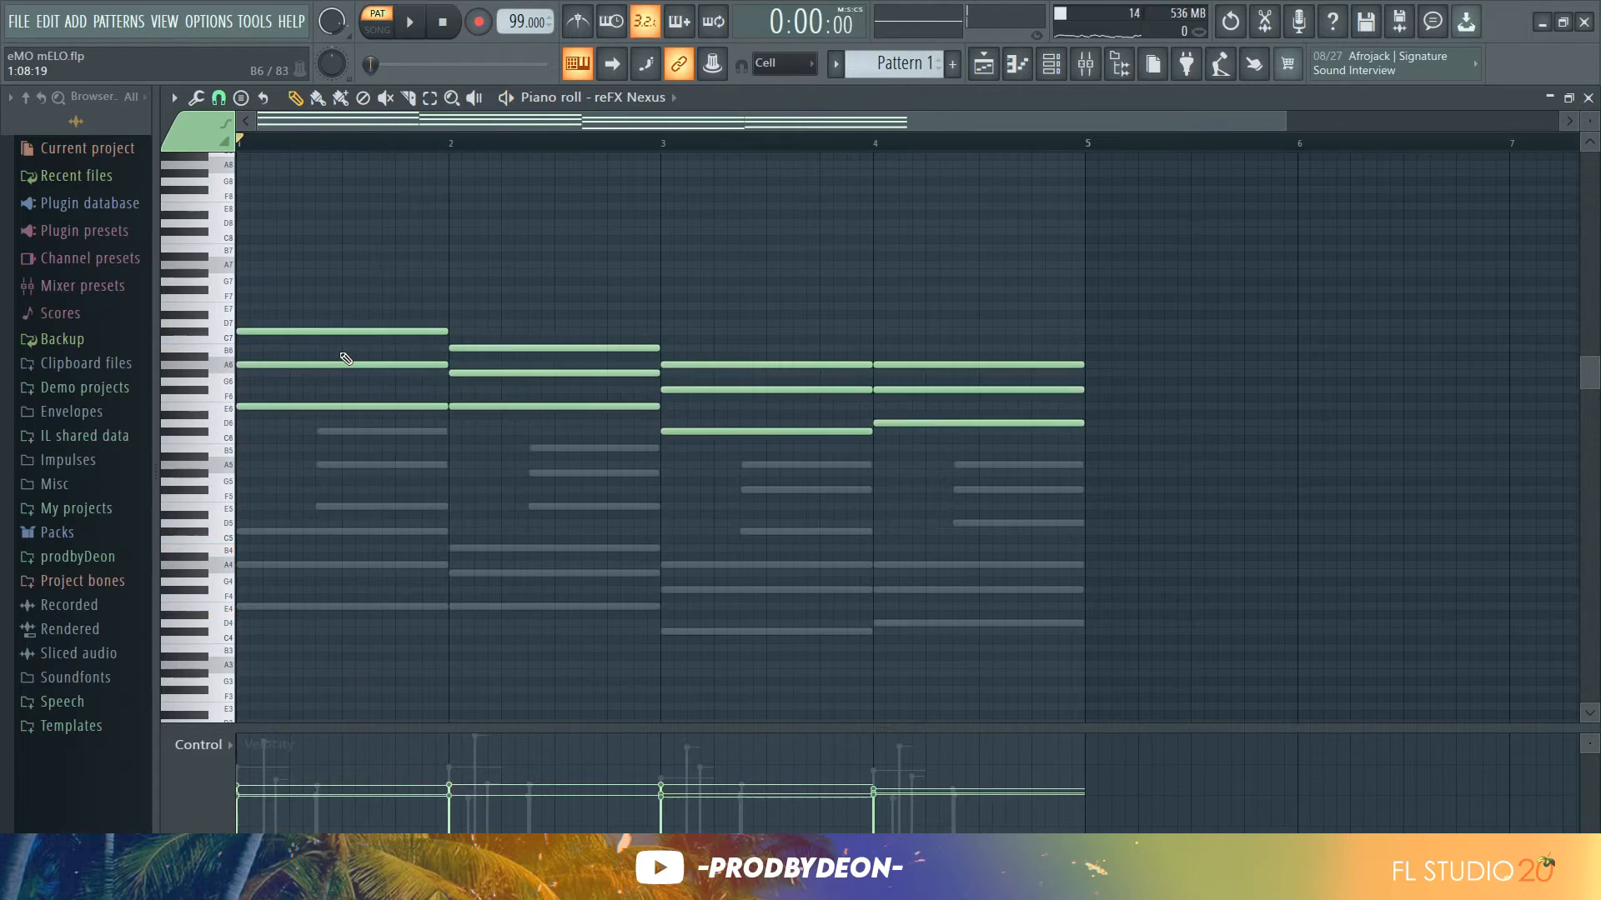
# Add Fruity Parametric EQ 2 to mixer Insert 2, load the 20Hz - 18kHz cut preset, and lower the low-pass to about 1.5 kHz
pyautogui.press('space')
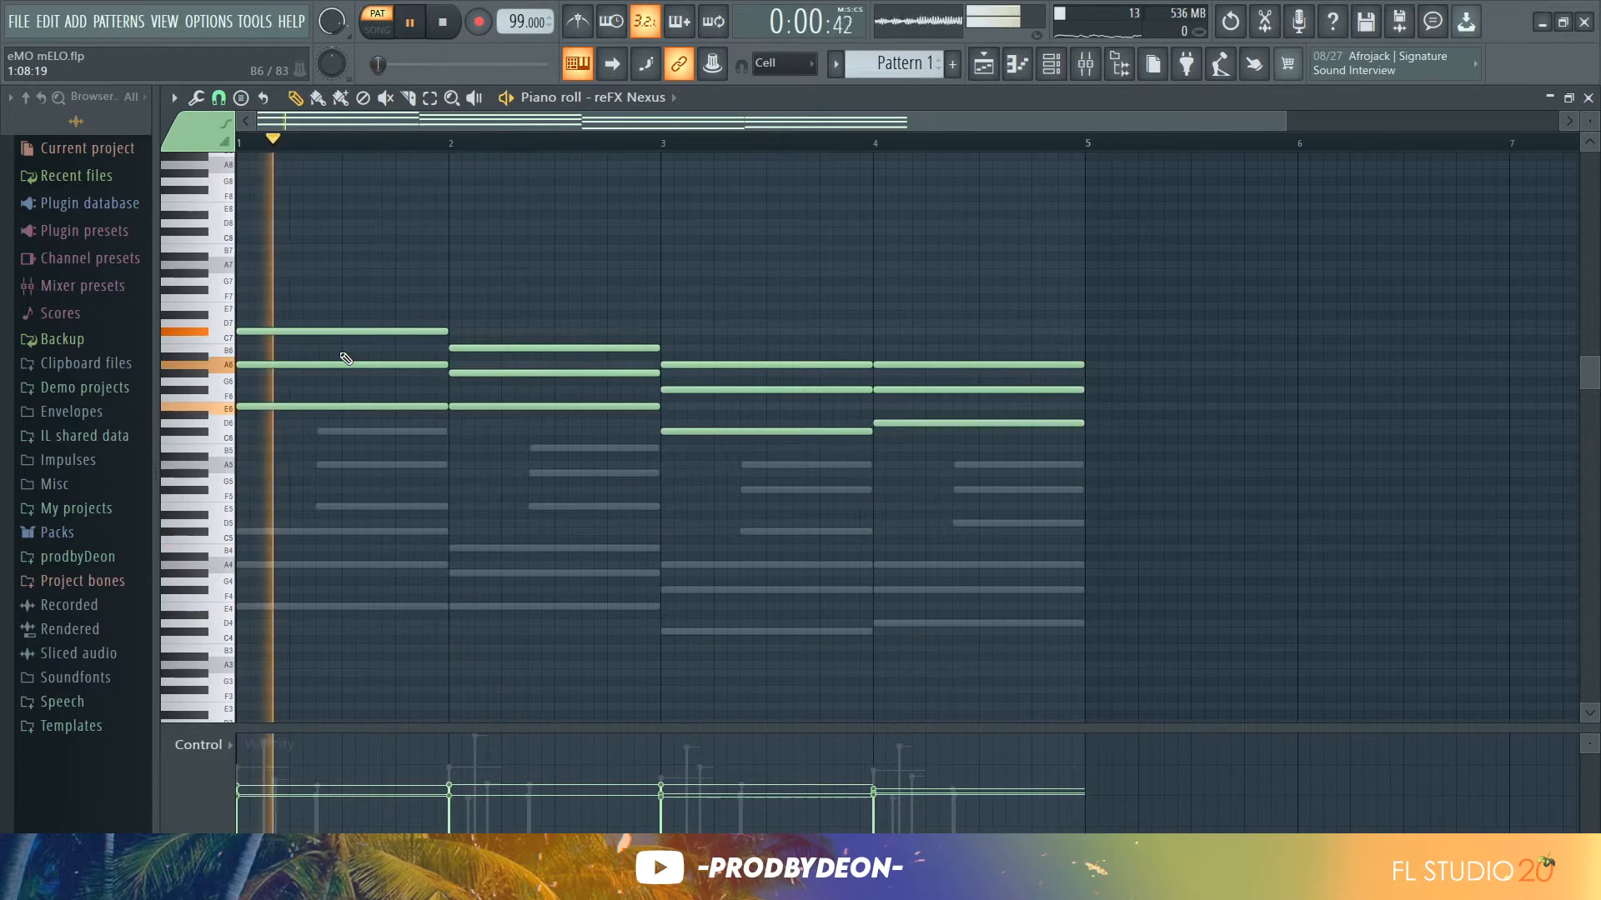
pyautogui.click(1086, 67)
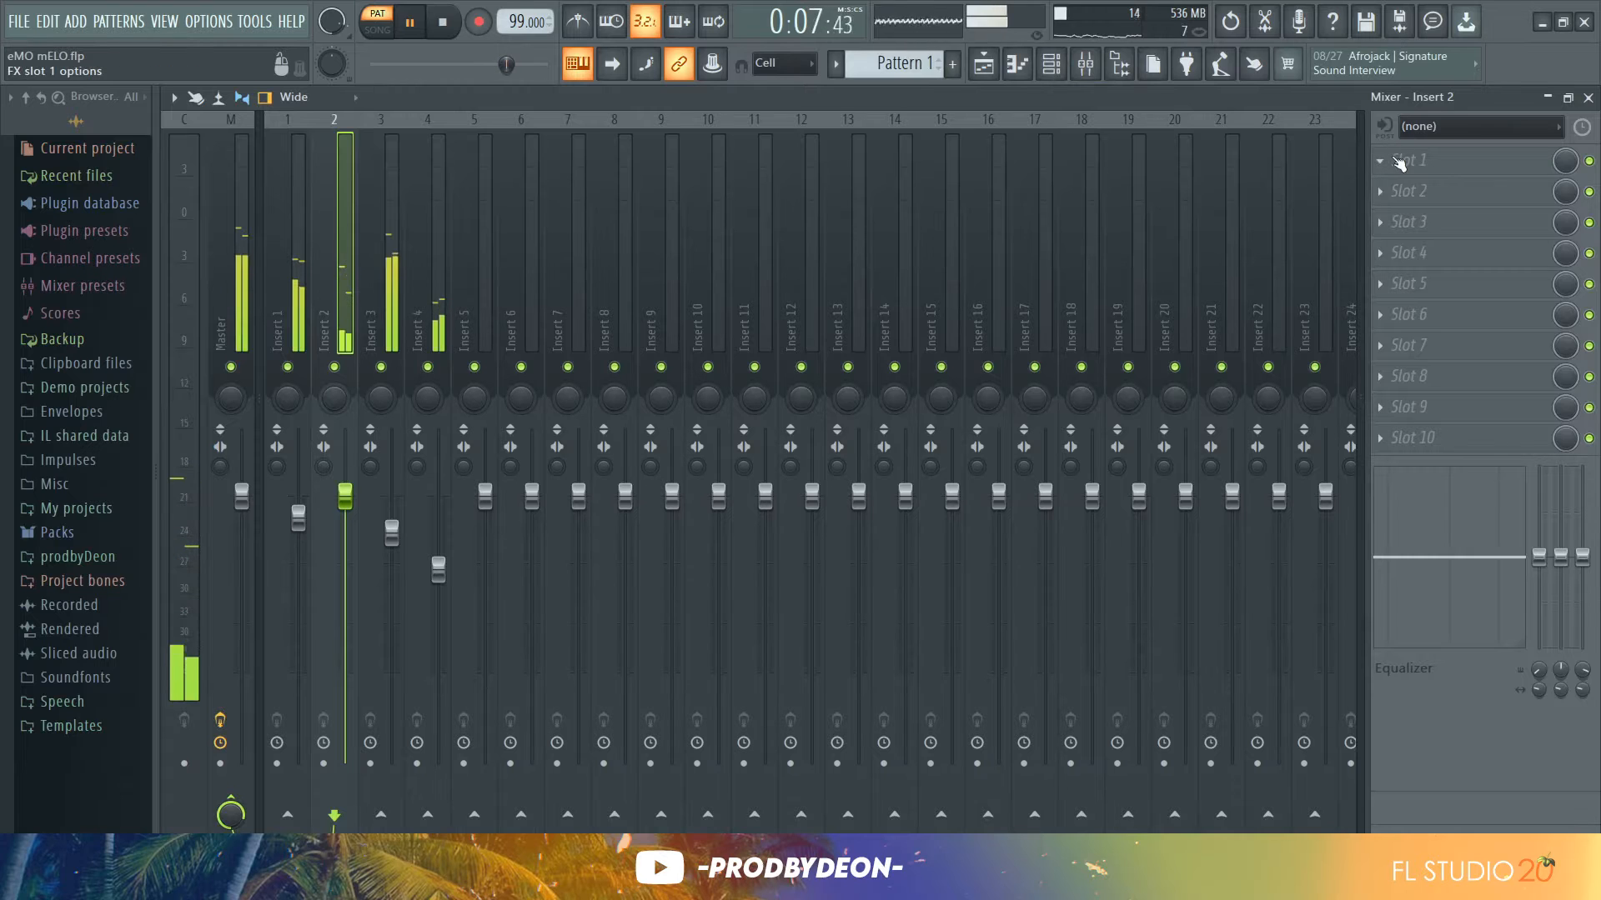
pyautogui.click(1409, 161)
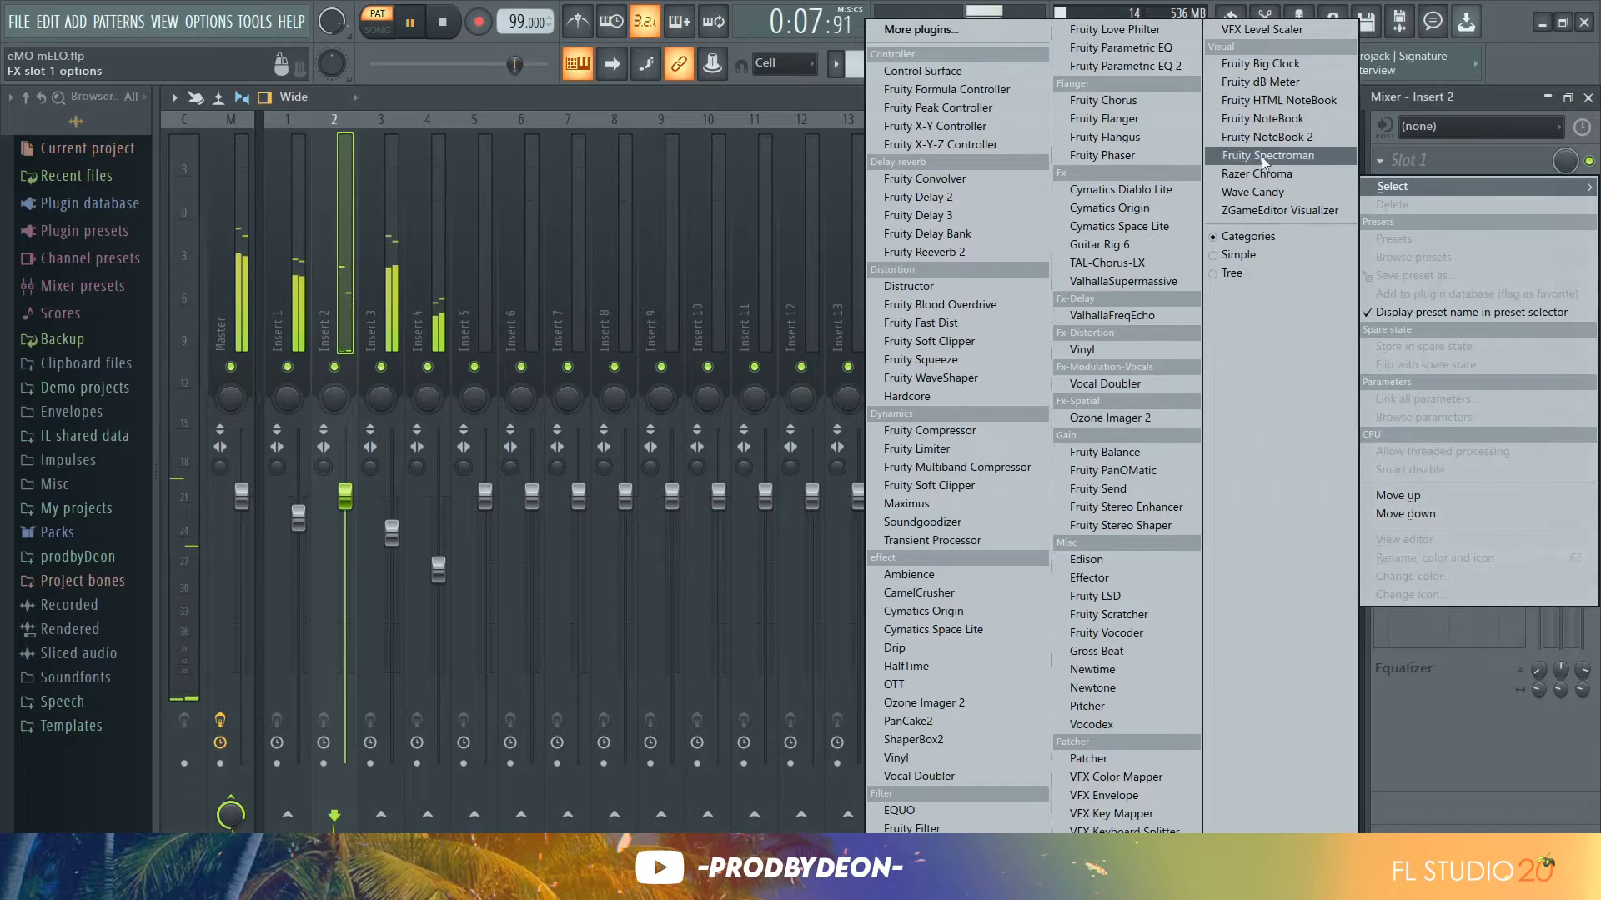
pyautogui.click(1182, 67)
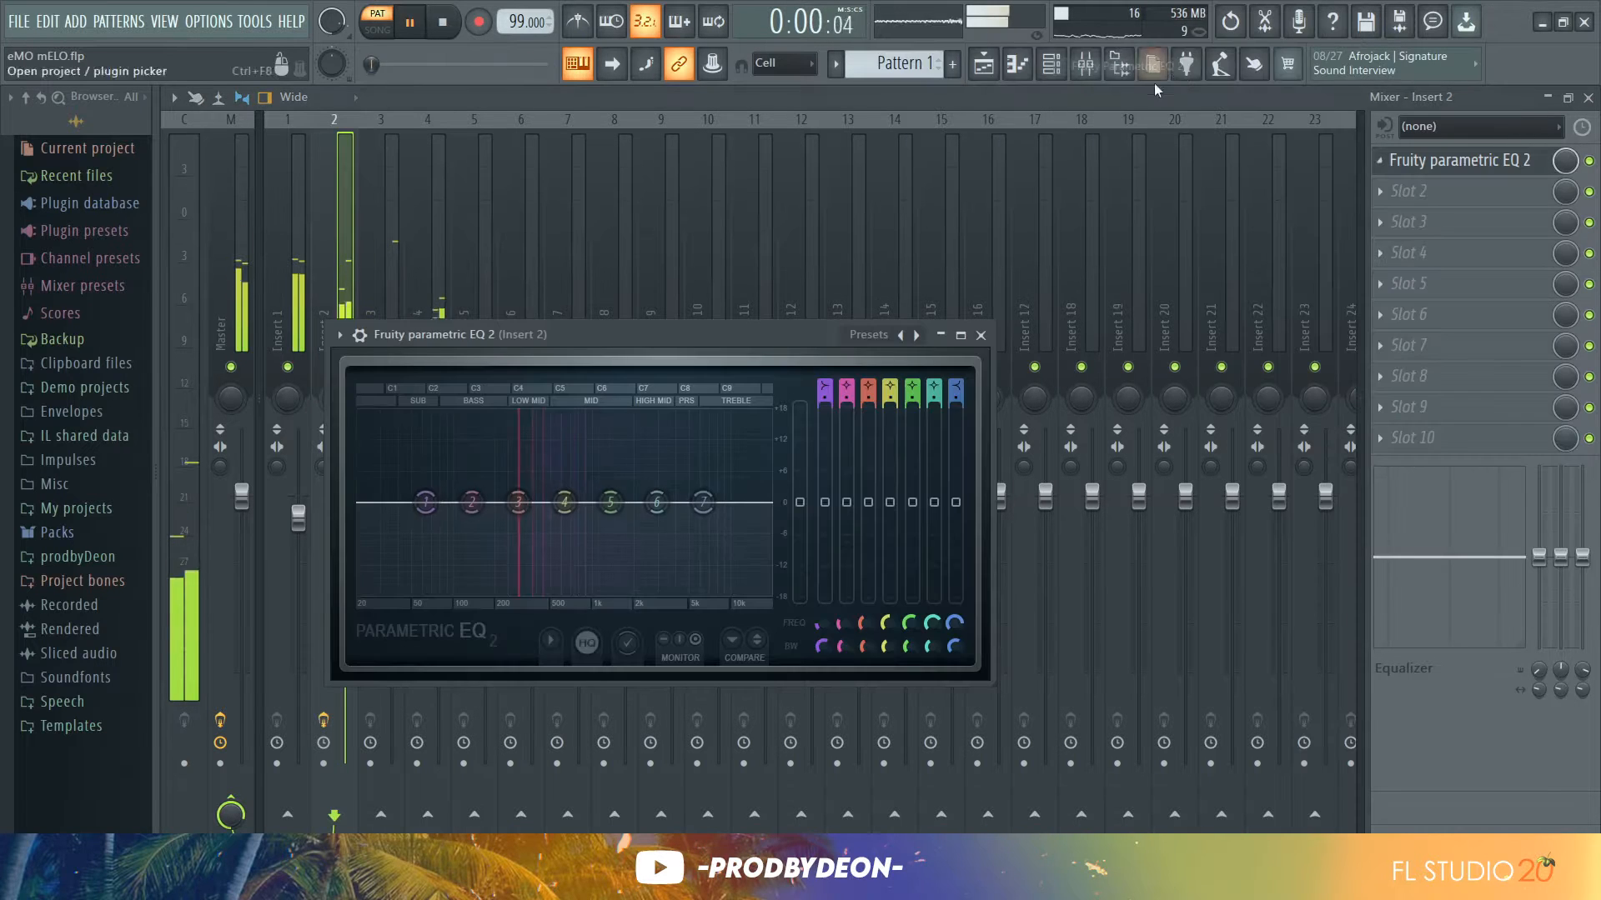
pyautogui.click(920, 336)
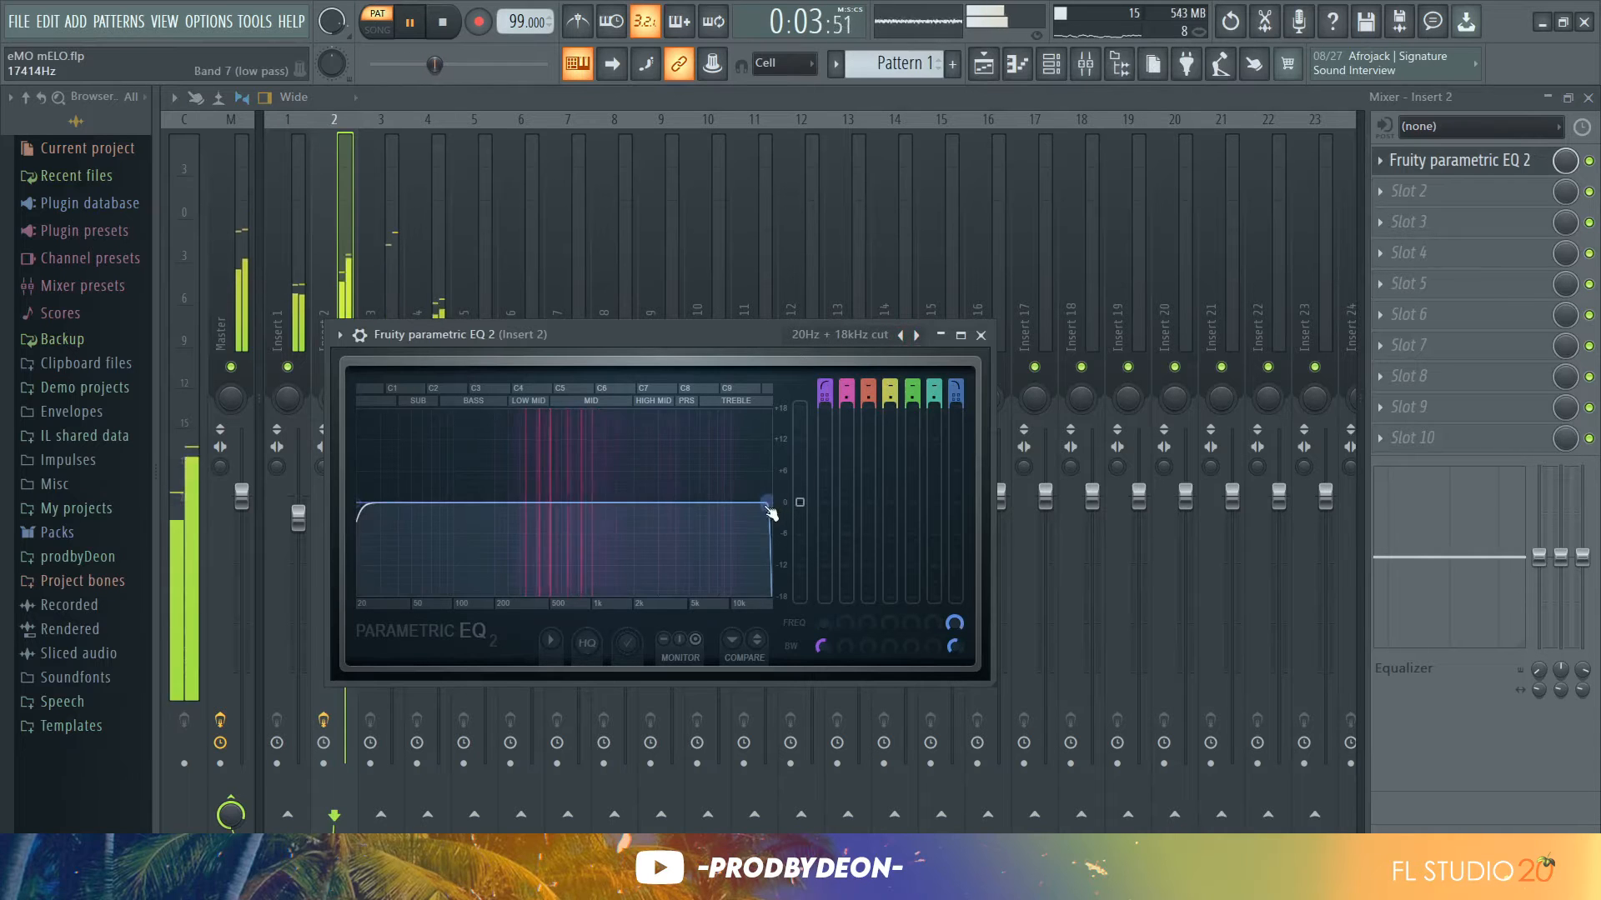
pyautogui.moveTo(768, 502); pyautogui.dragTo(621, 502)
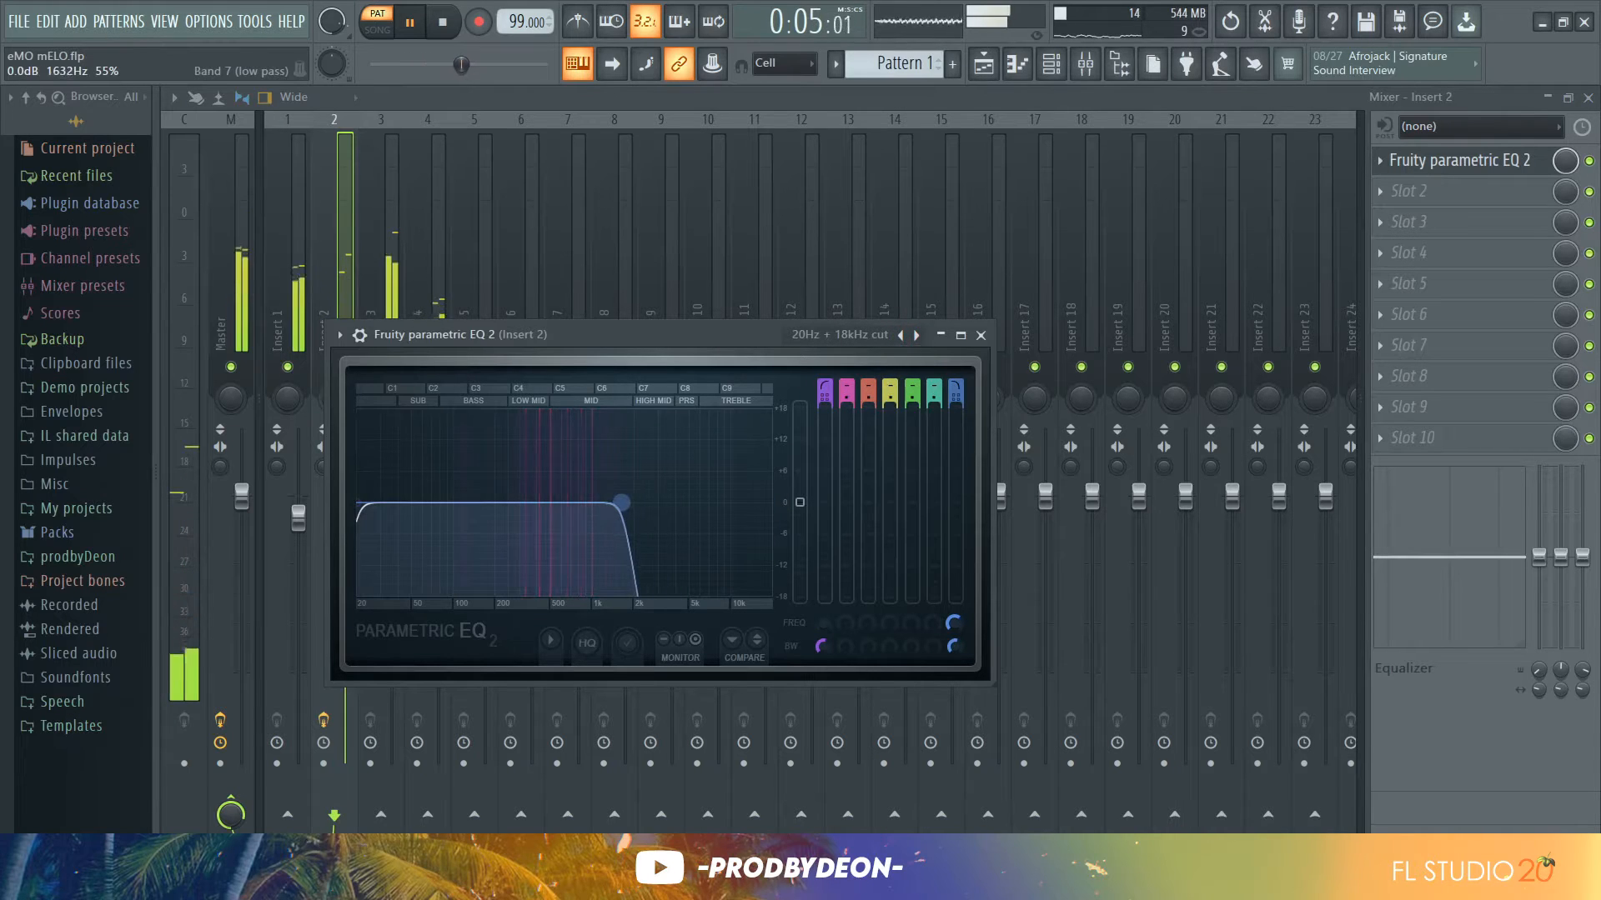
pyautogui.click(982, 336)
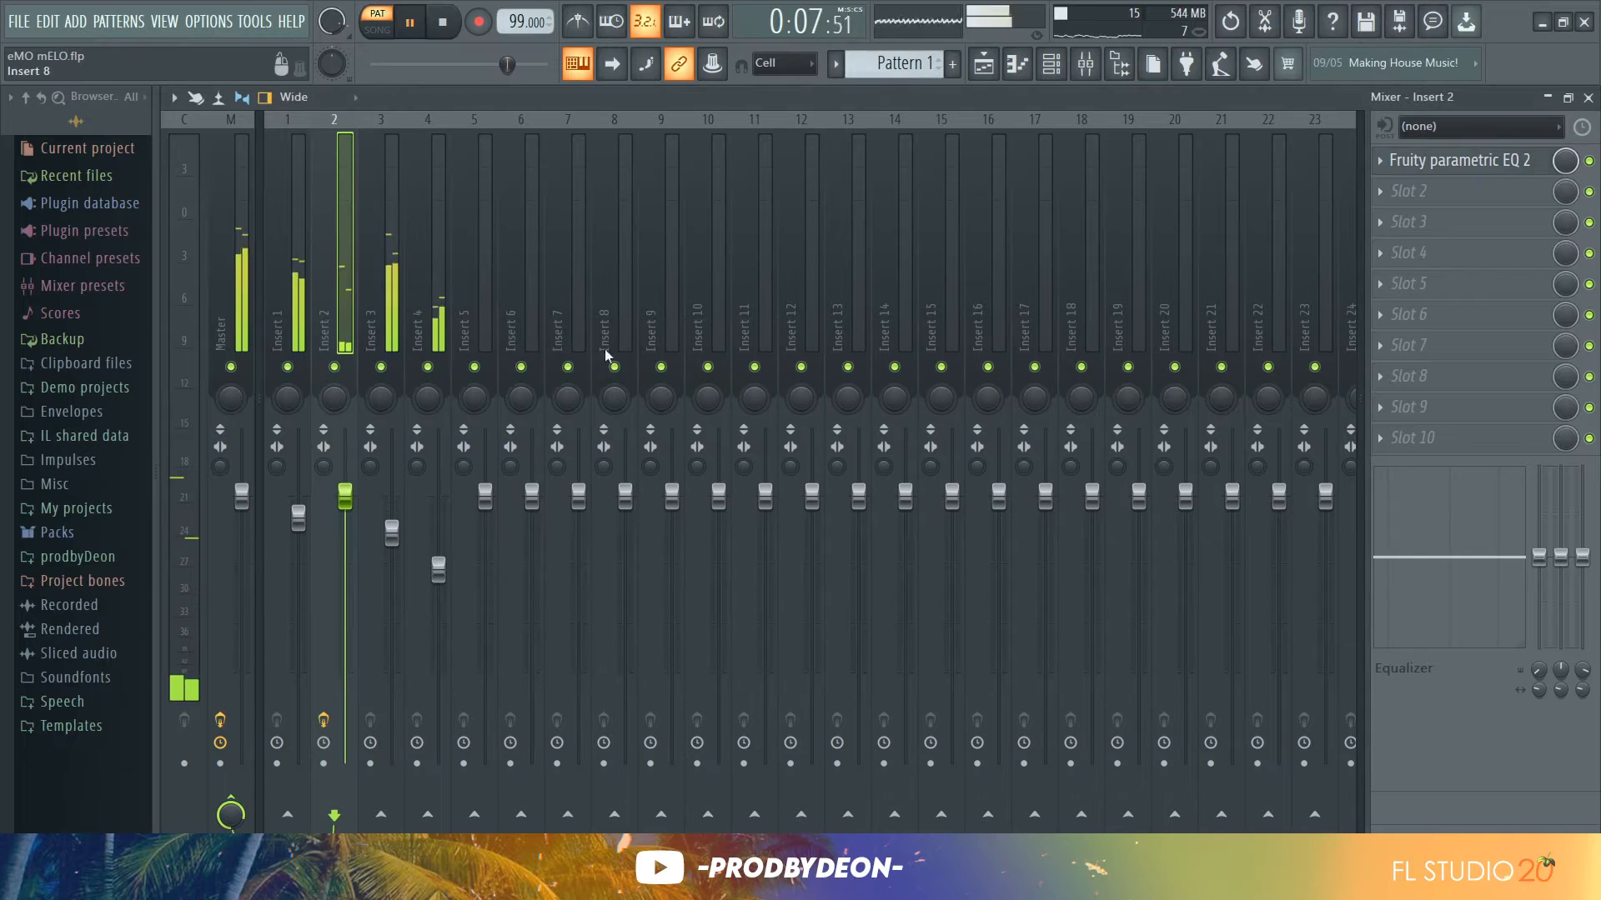
# Raise the mixer Insert 4 fader slightly to 78% volume
pyautogui.click(436, 384)
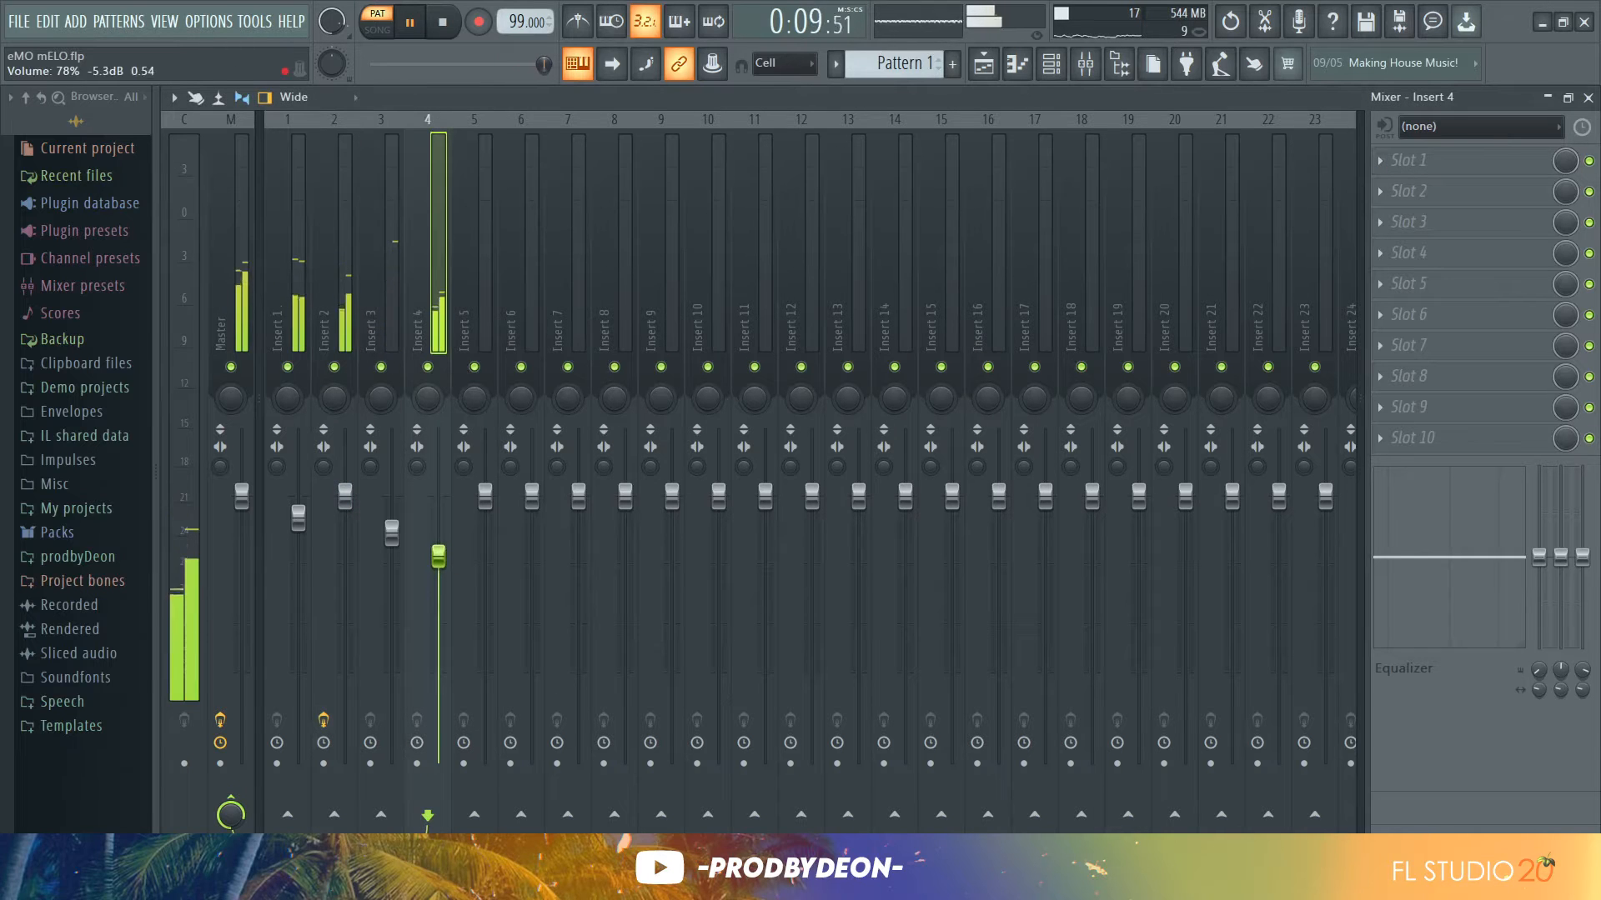
pyautogui.moveTo(438, 557); pyautogui.dragTo(439, 549)
# Paste the copied chord notes into the Purity channel and open its piano roll
pyautogui.click(997, 64)
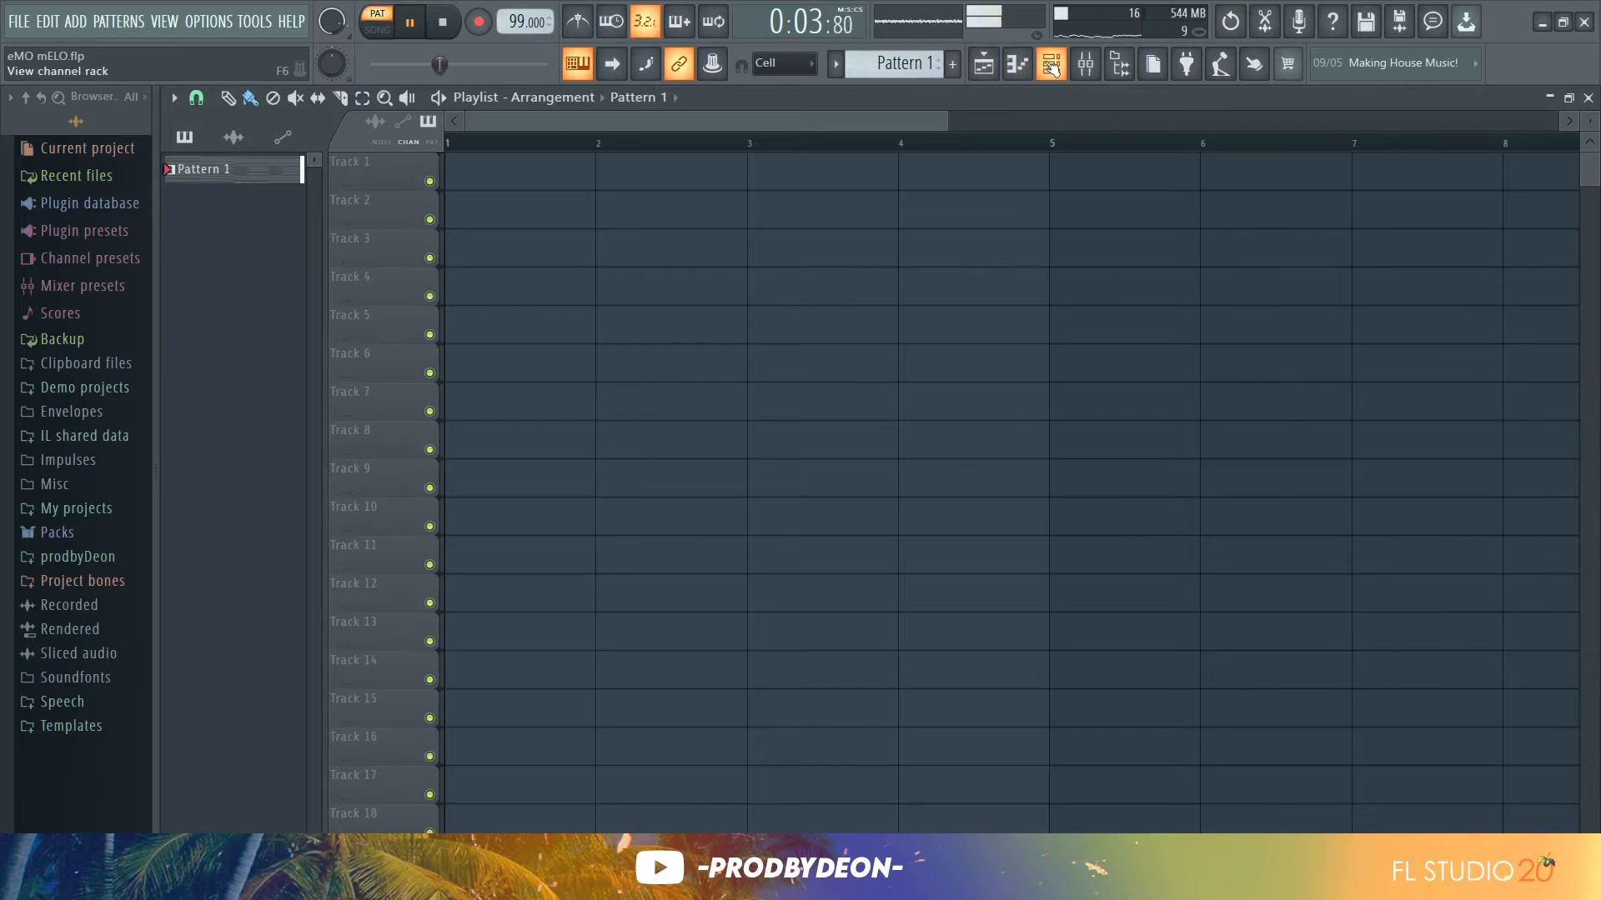
pyautogui.click(1052, 65)
pyautogui.press('space')
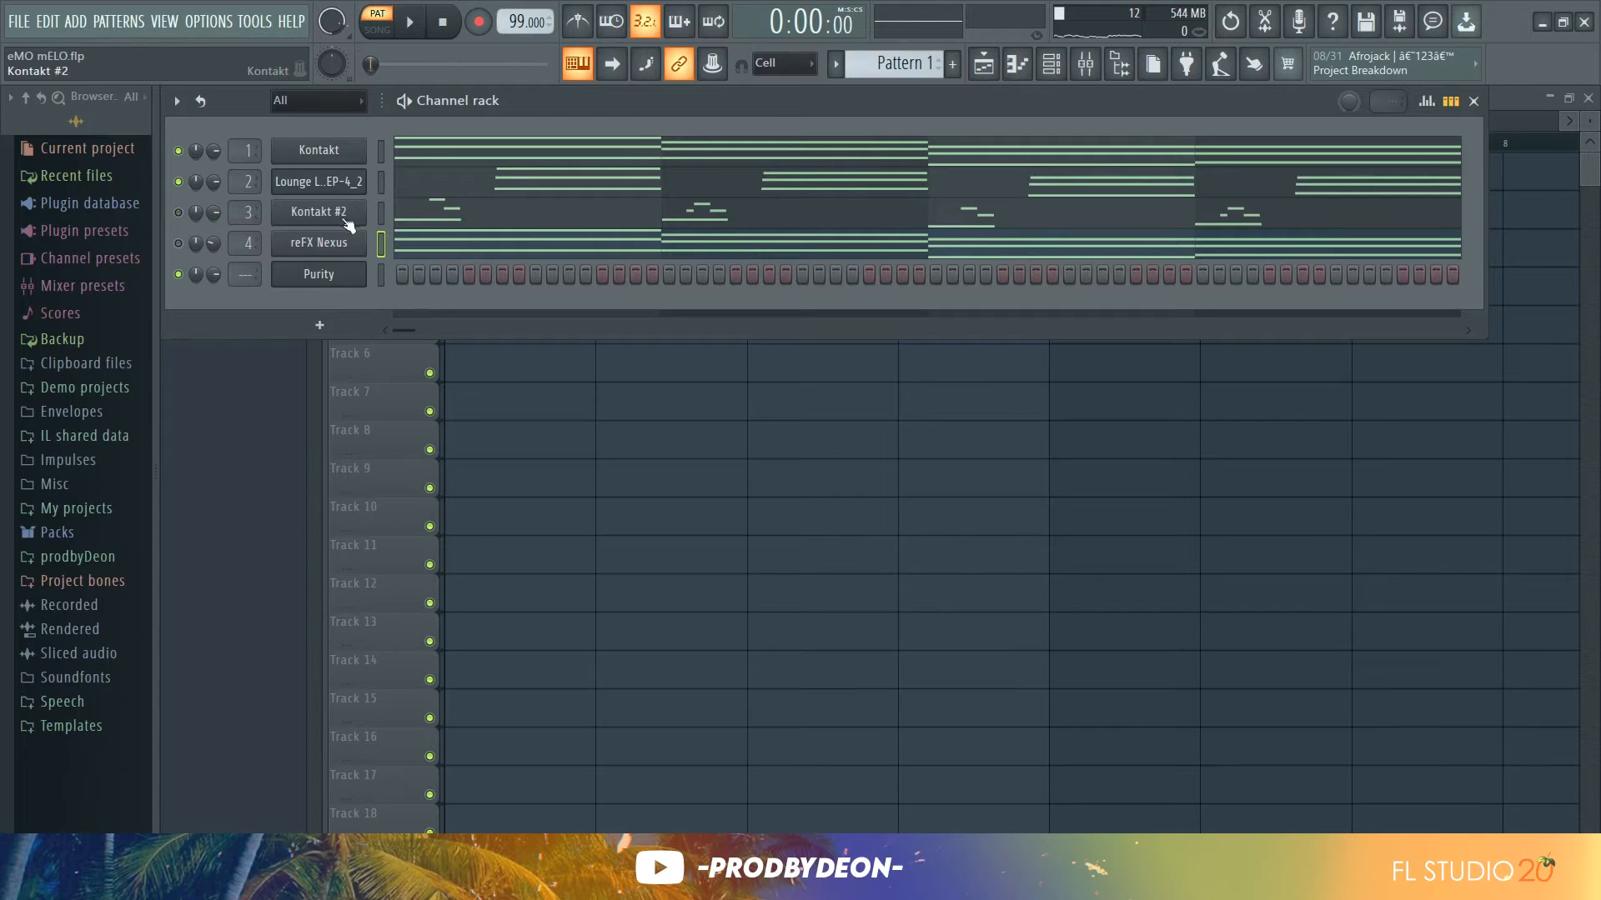
pyautogui.rightClick(338, 287)
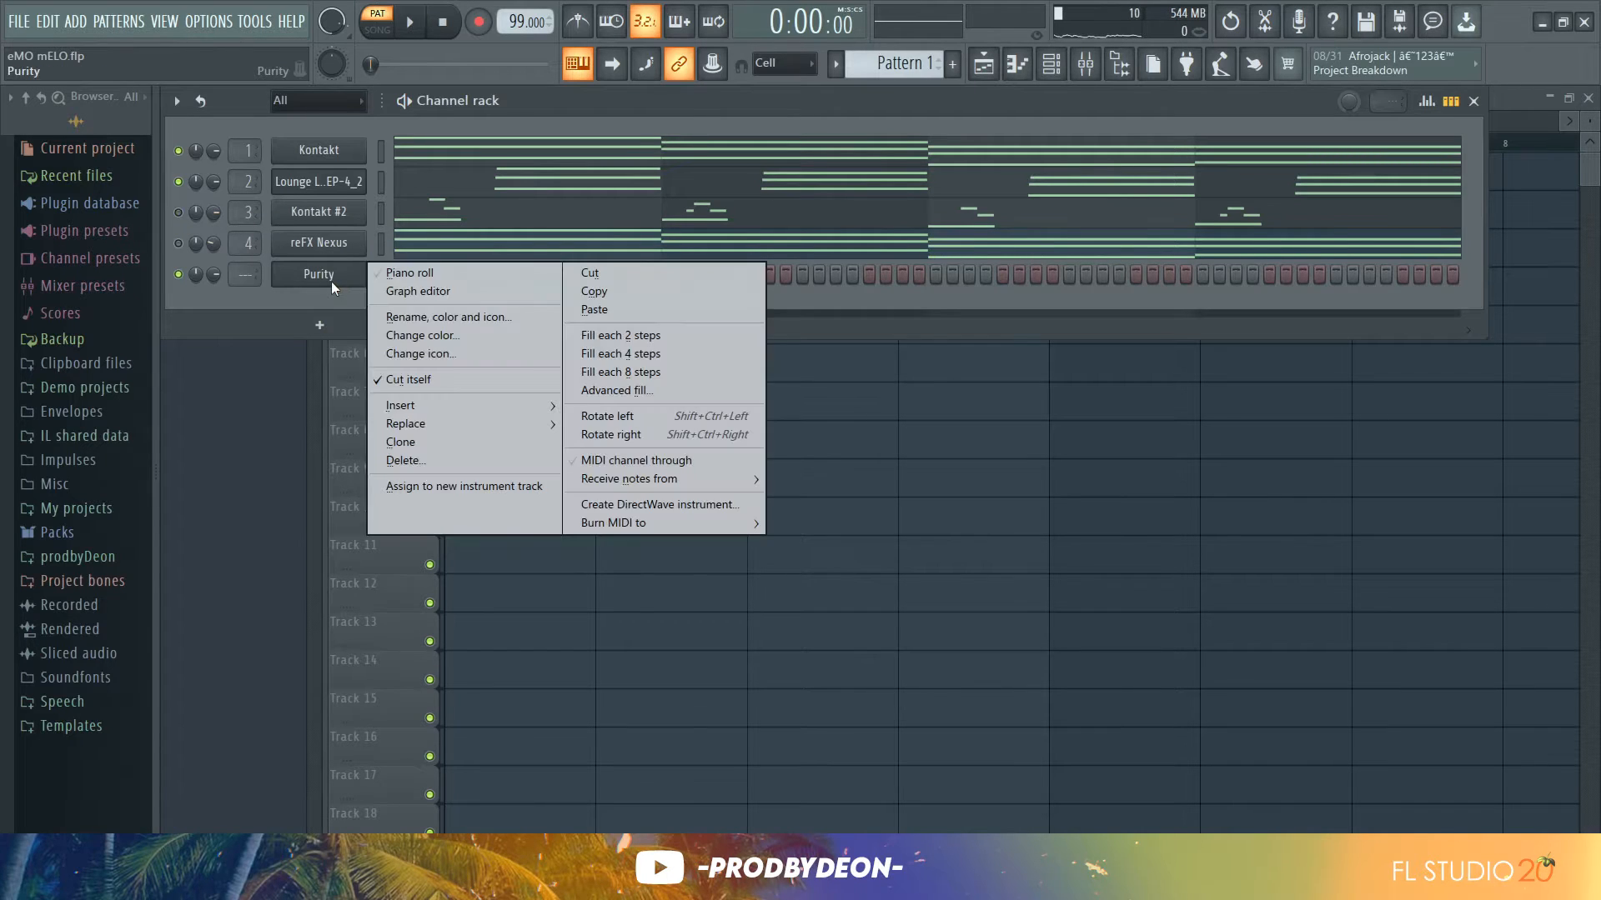
pyautogui.click(685, 307)
pyautogui.click(663, 281)
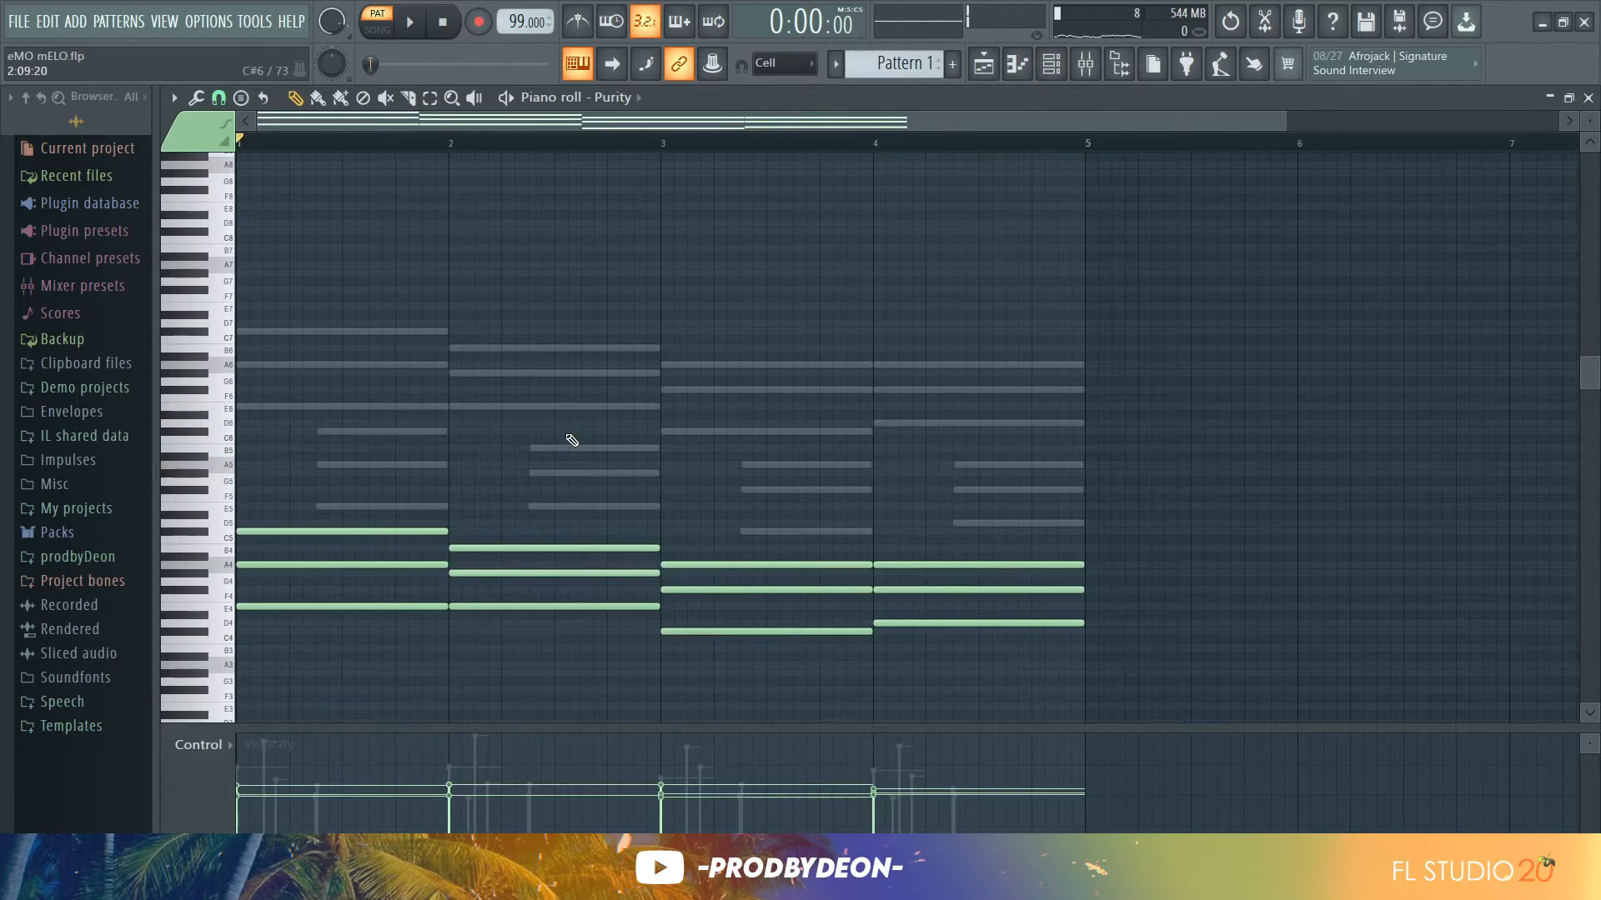
# Play the Purity chords and shorten the selected notes so each ends at the next bar line
pyautogui.scroll(-4, 572, 439)
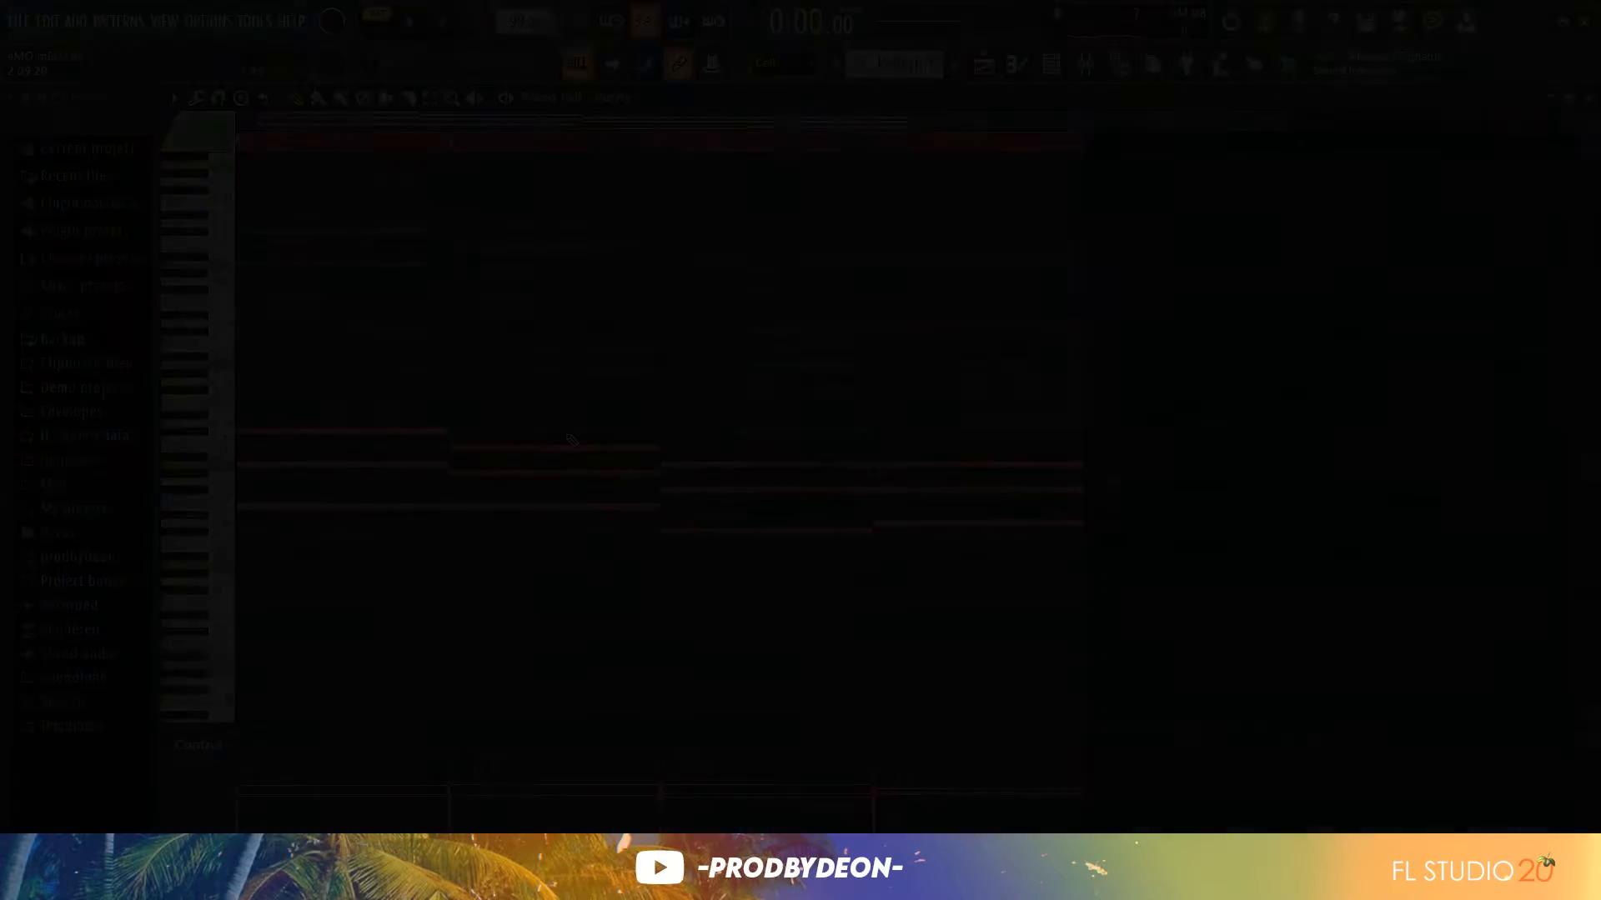
pyautogui.press('space')
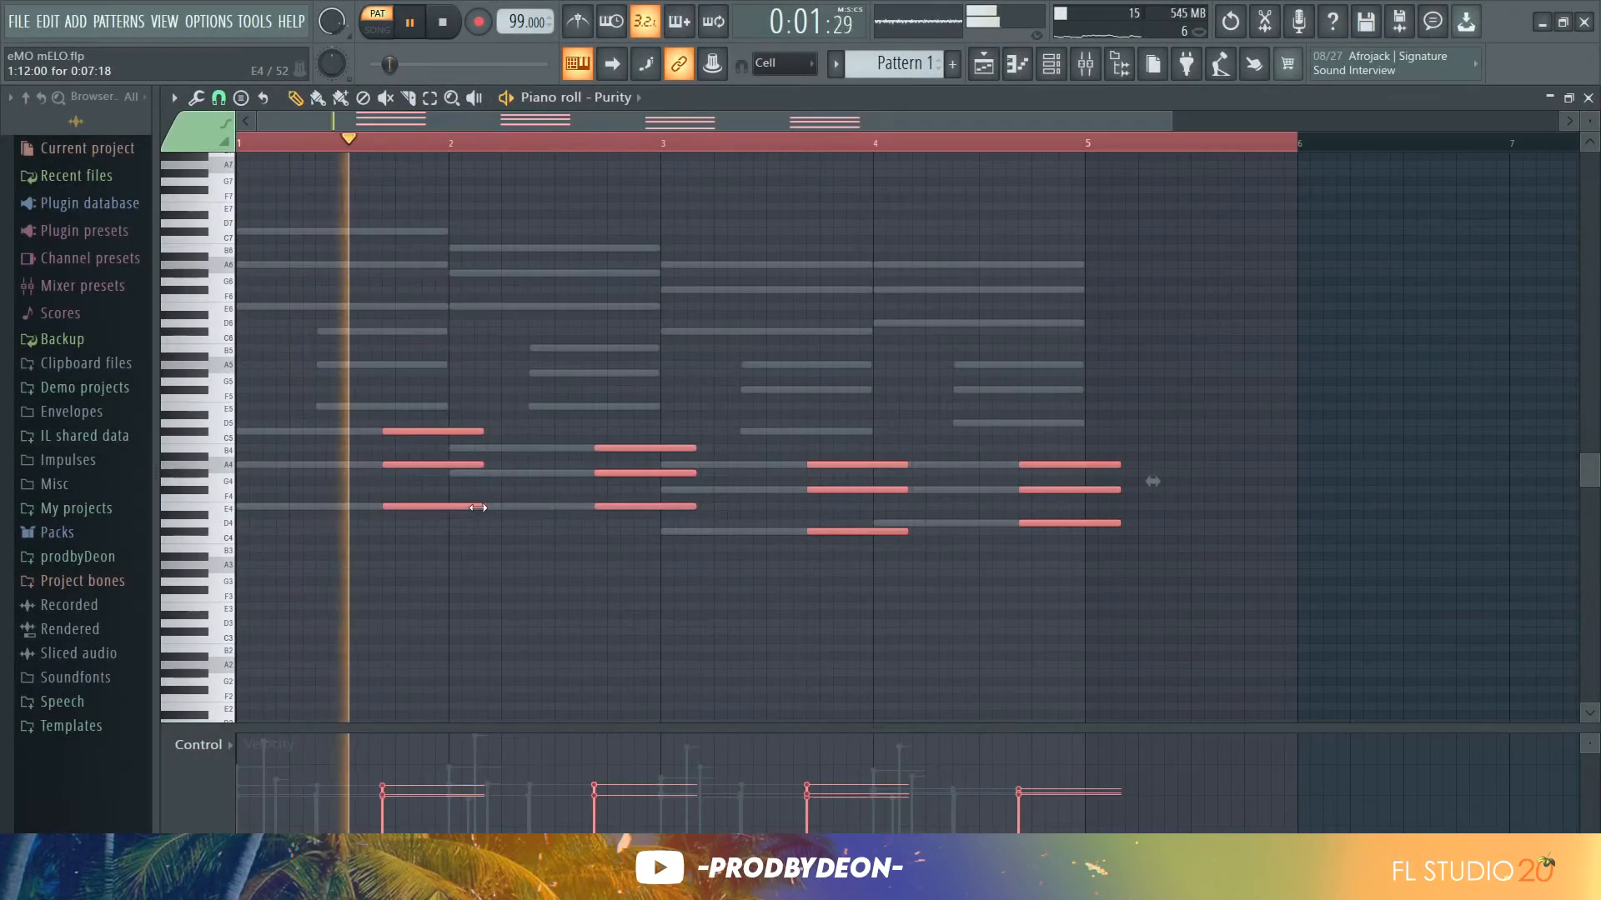
pyautogui.moveTo(466, 507); pyautogui.dragTo(442, 507)
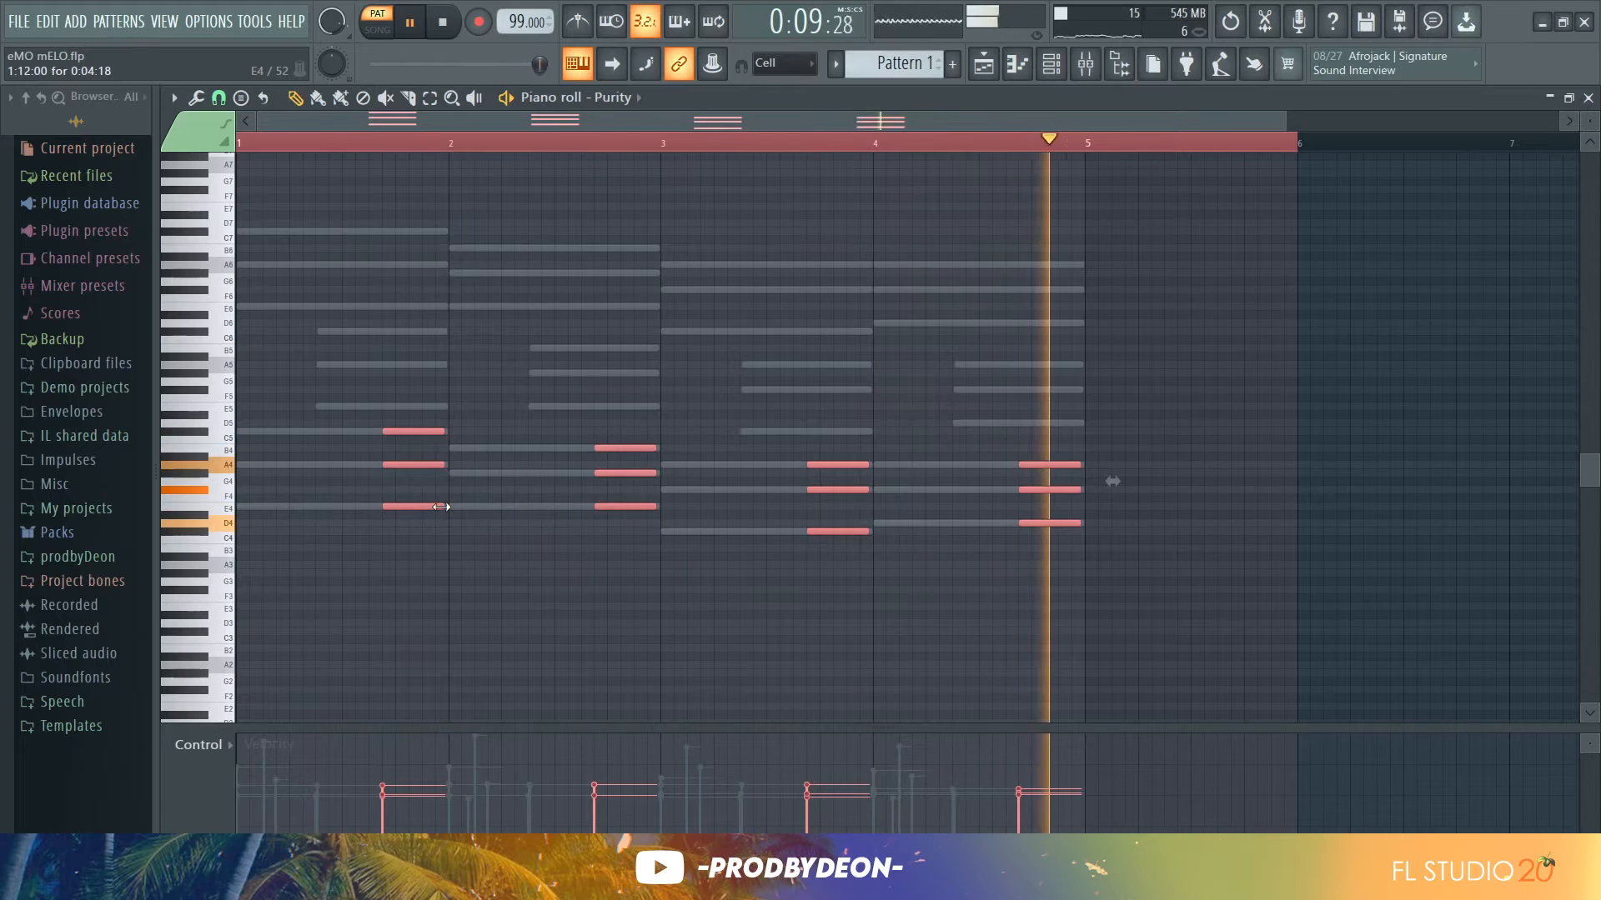
# Strum the selected Purity chords with the Strumizer, raising the start time strength slightly, and audition the result
pyautogui.press('space')
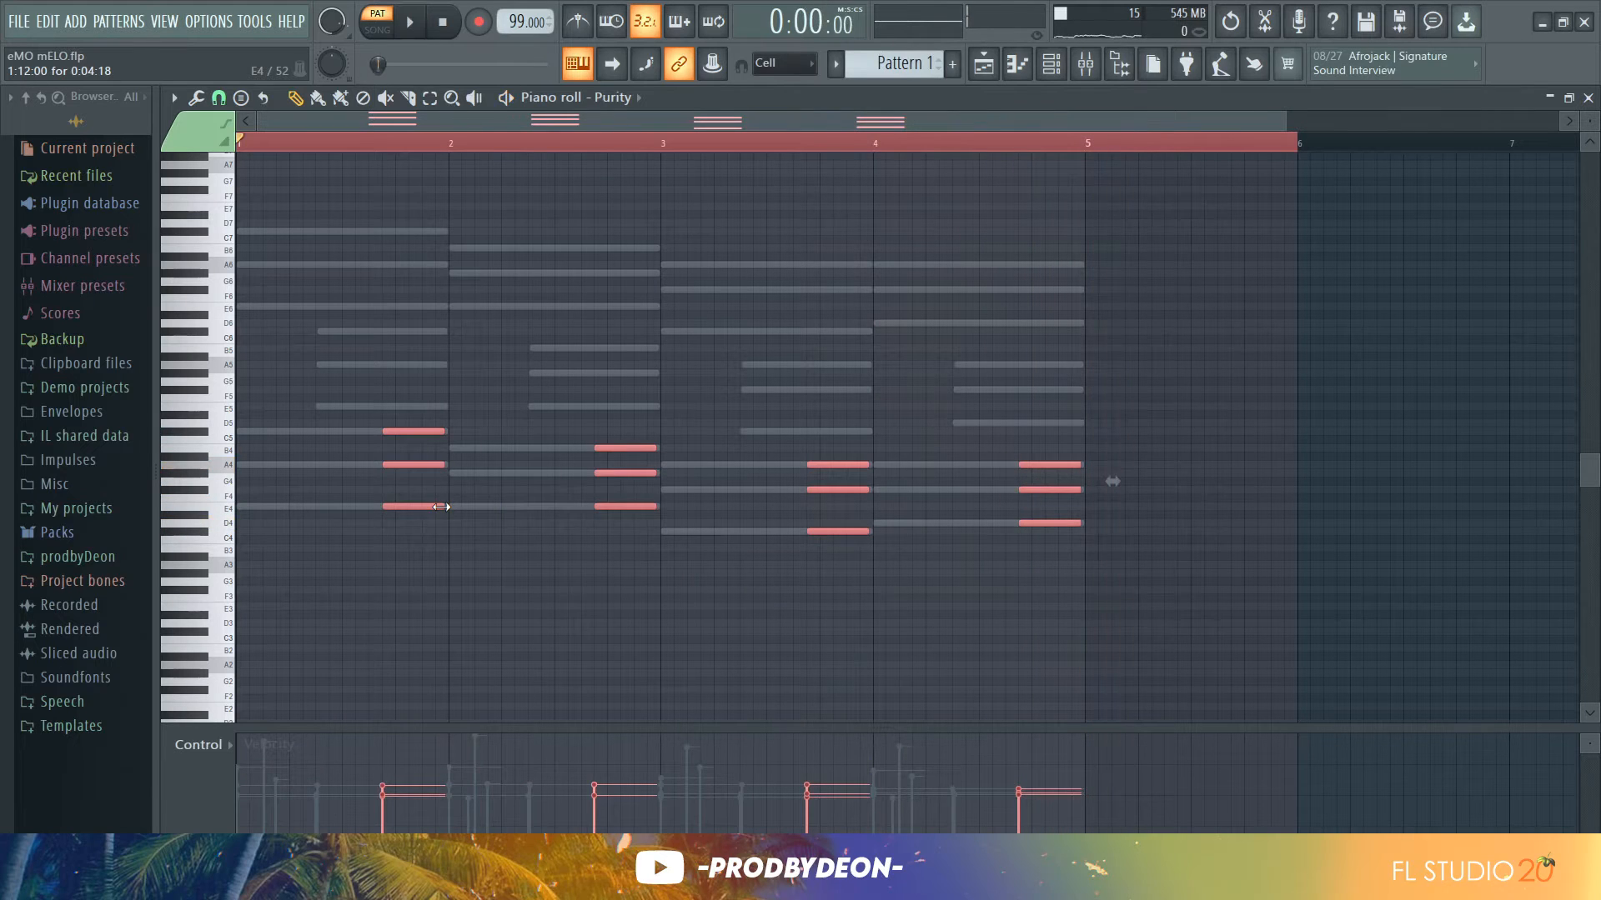
pyautogui.click(773, 639)
pyautogui.rightClick(773, 636)
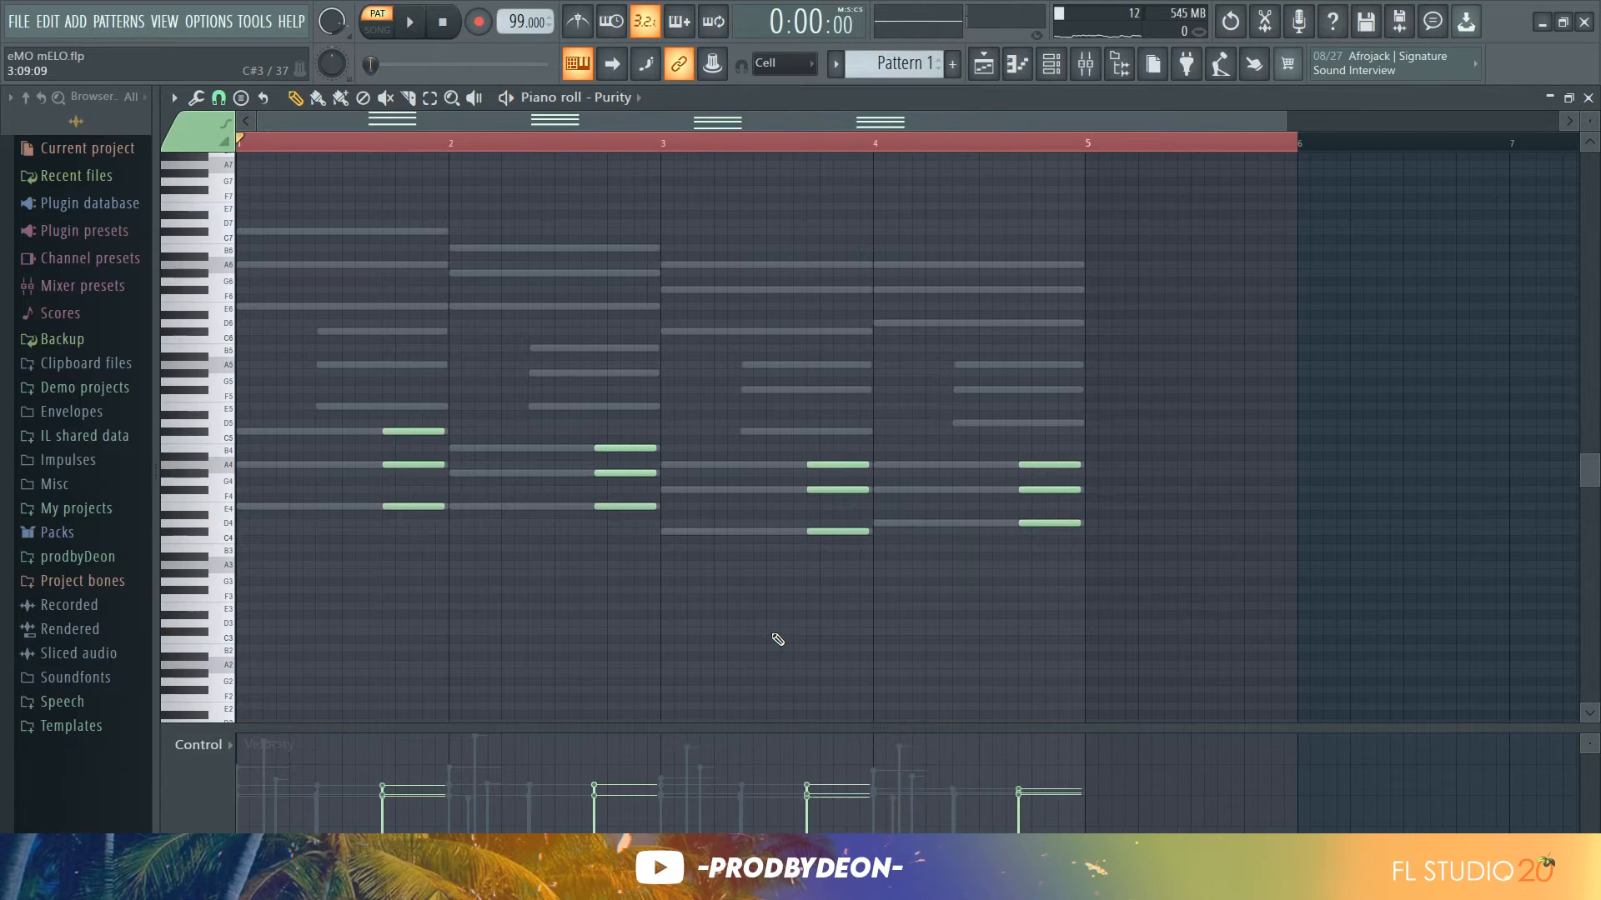
pyautogui.hotkey('alt', 's')
pyautogui.press('space')
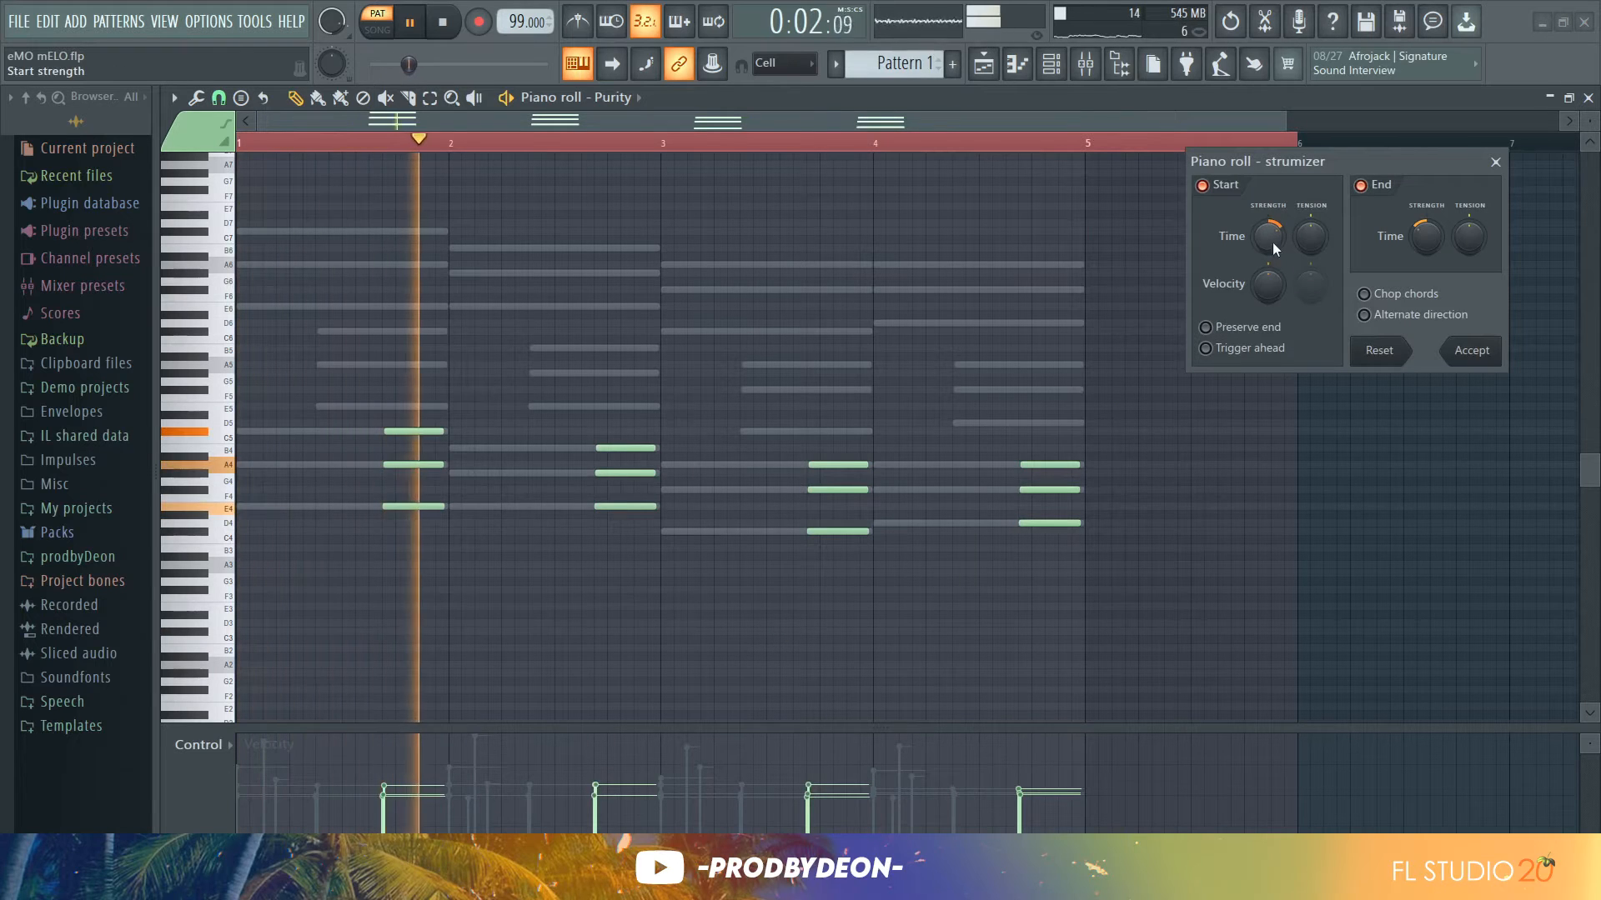
pyautogui.moveTo(1275, 242); pyautogui.dragTo(1275, 262)
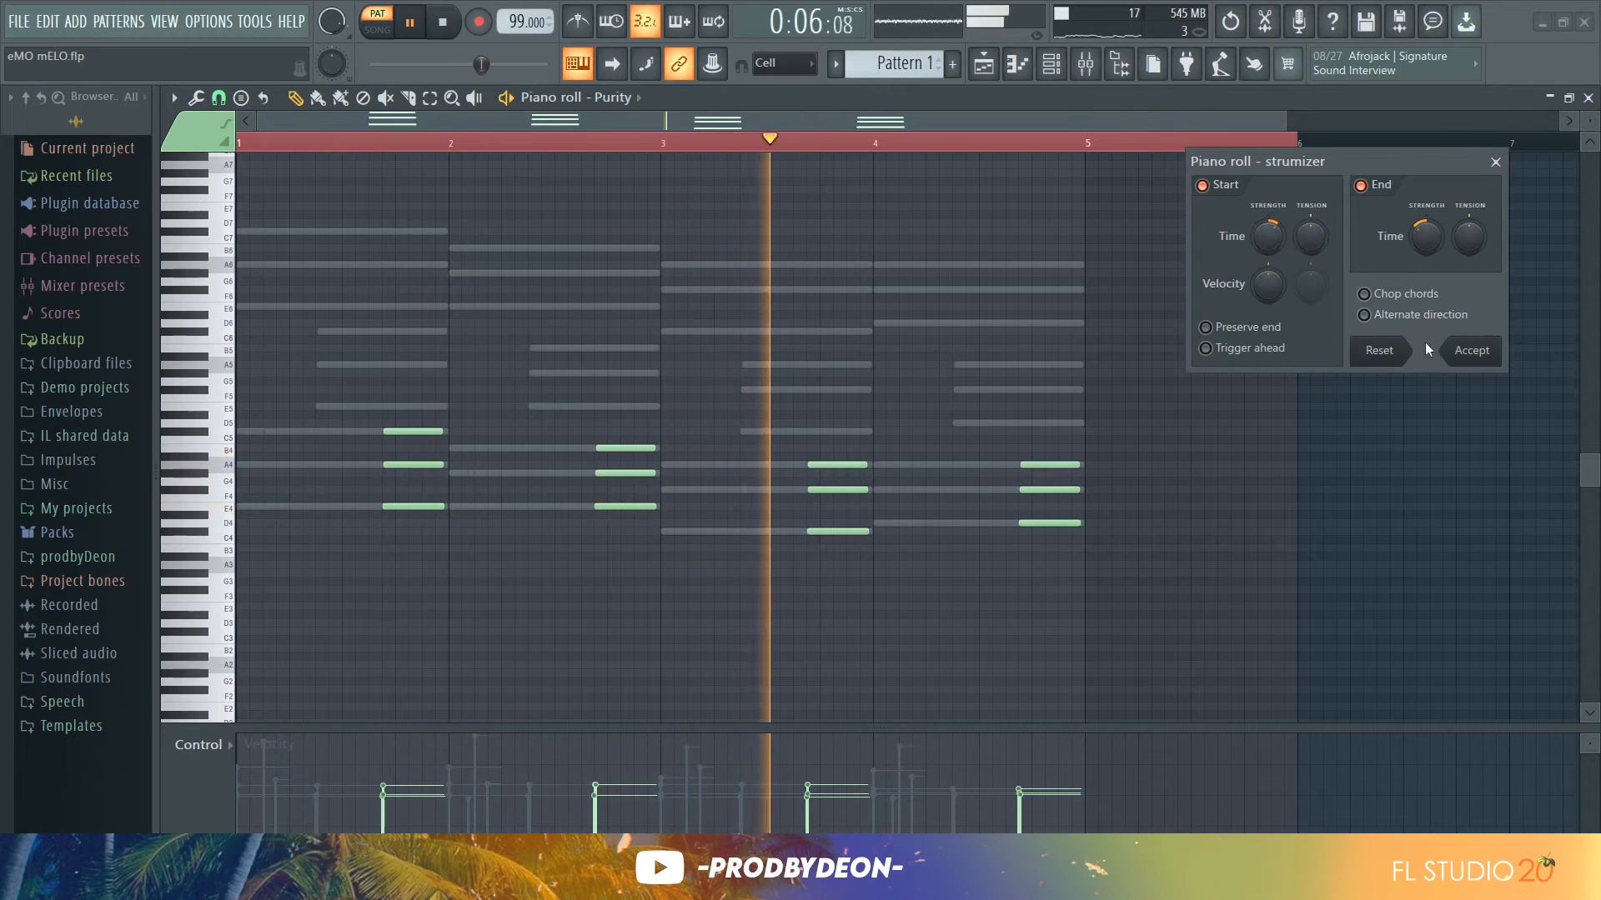
pyautogui.click(1461, 352)
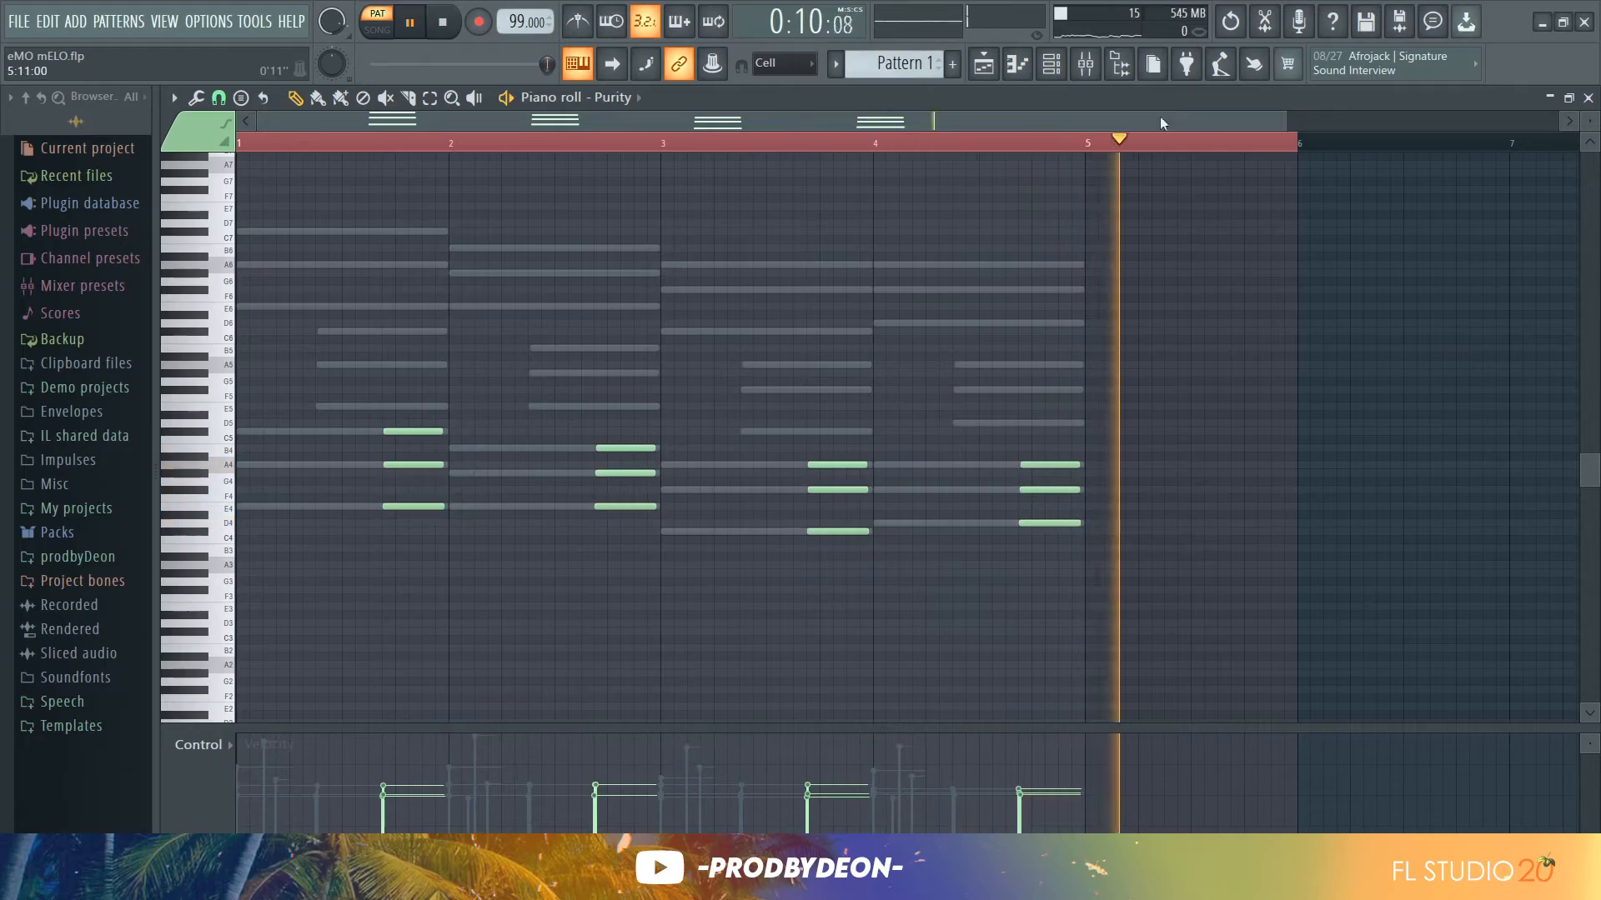
pyautogui.press('space')
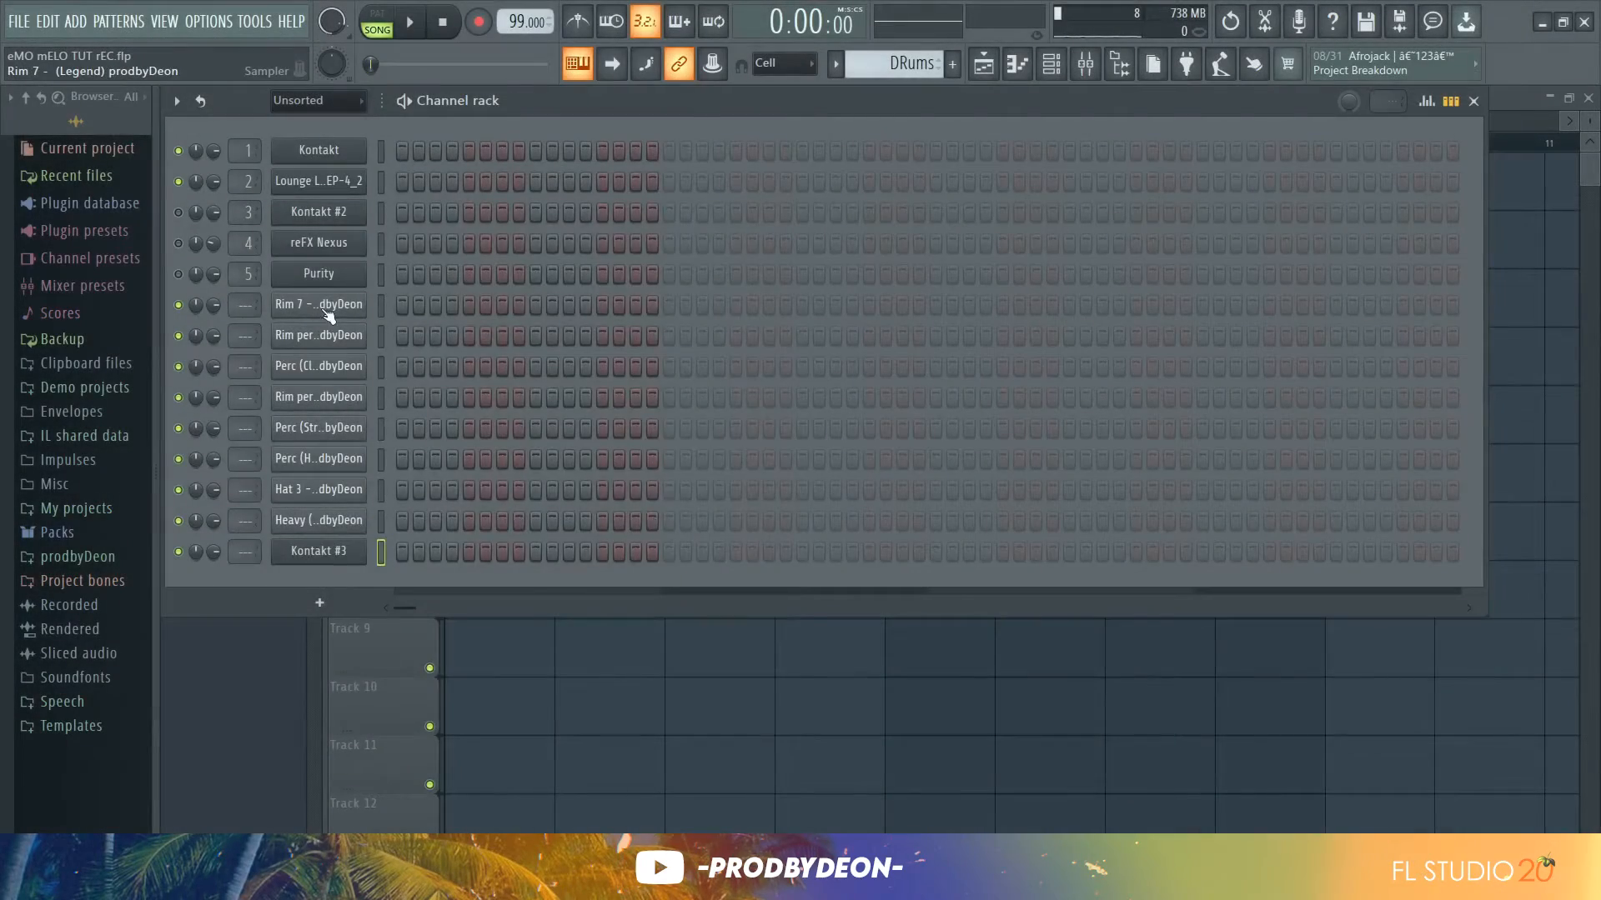
# Preview the Rim 7 and Rim perc 3 samples by opening and closing their channel settings
pyautogui.click(326, 308)
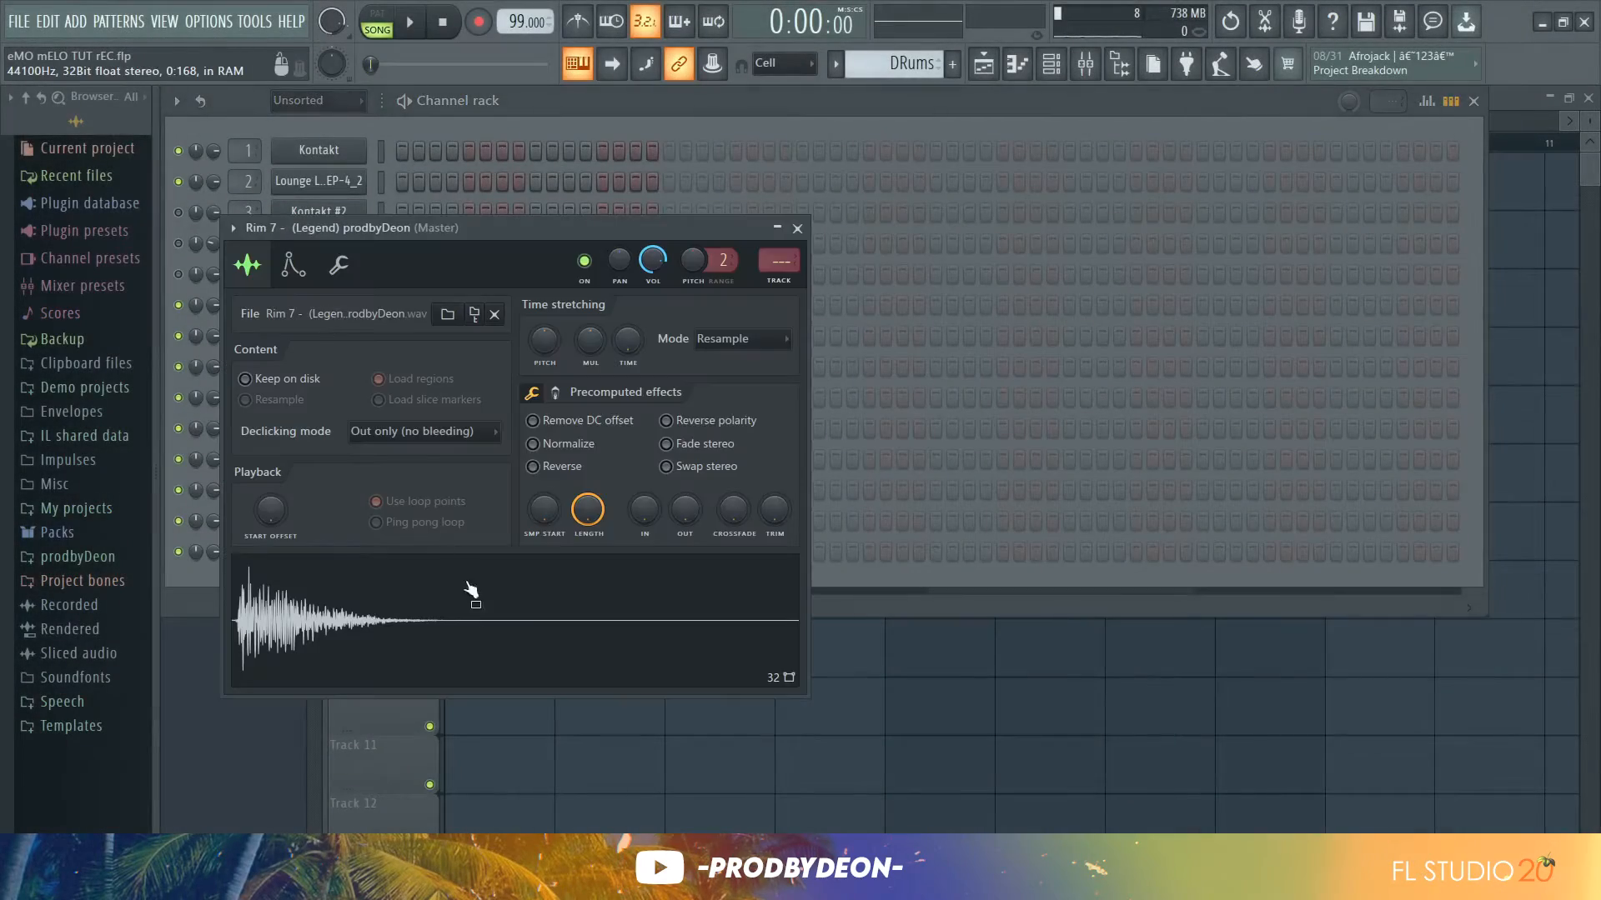
pyautogui.click(797, 228)
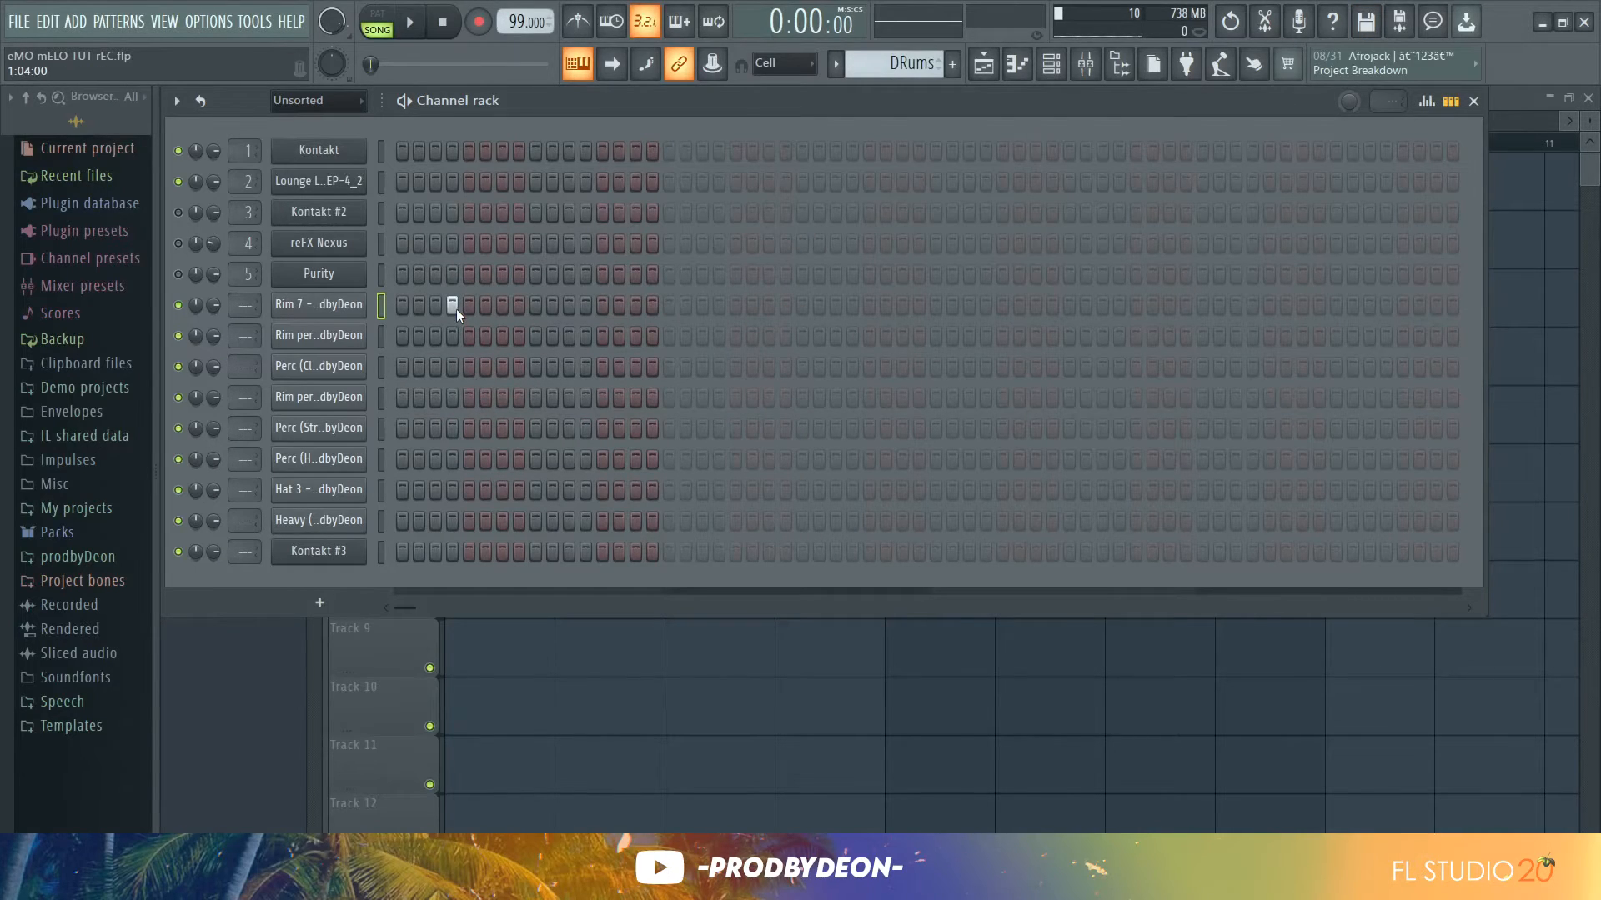
pyautogui.click(350, 338)
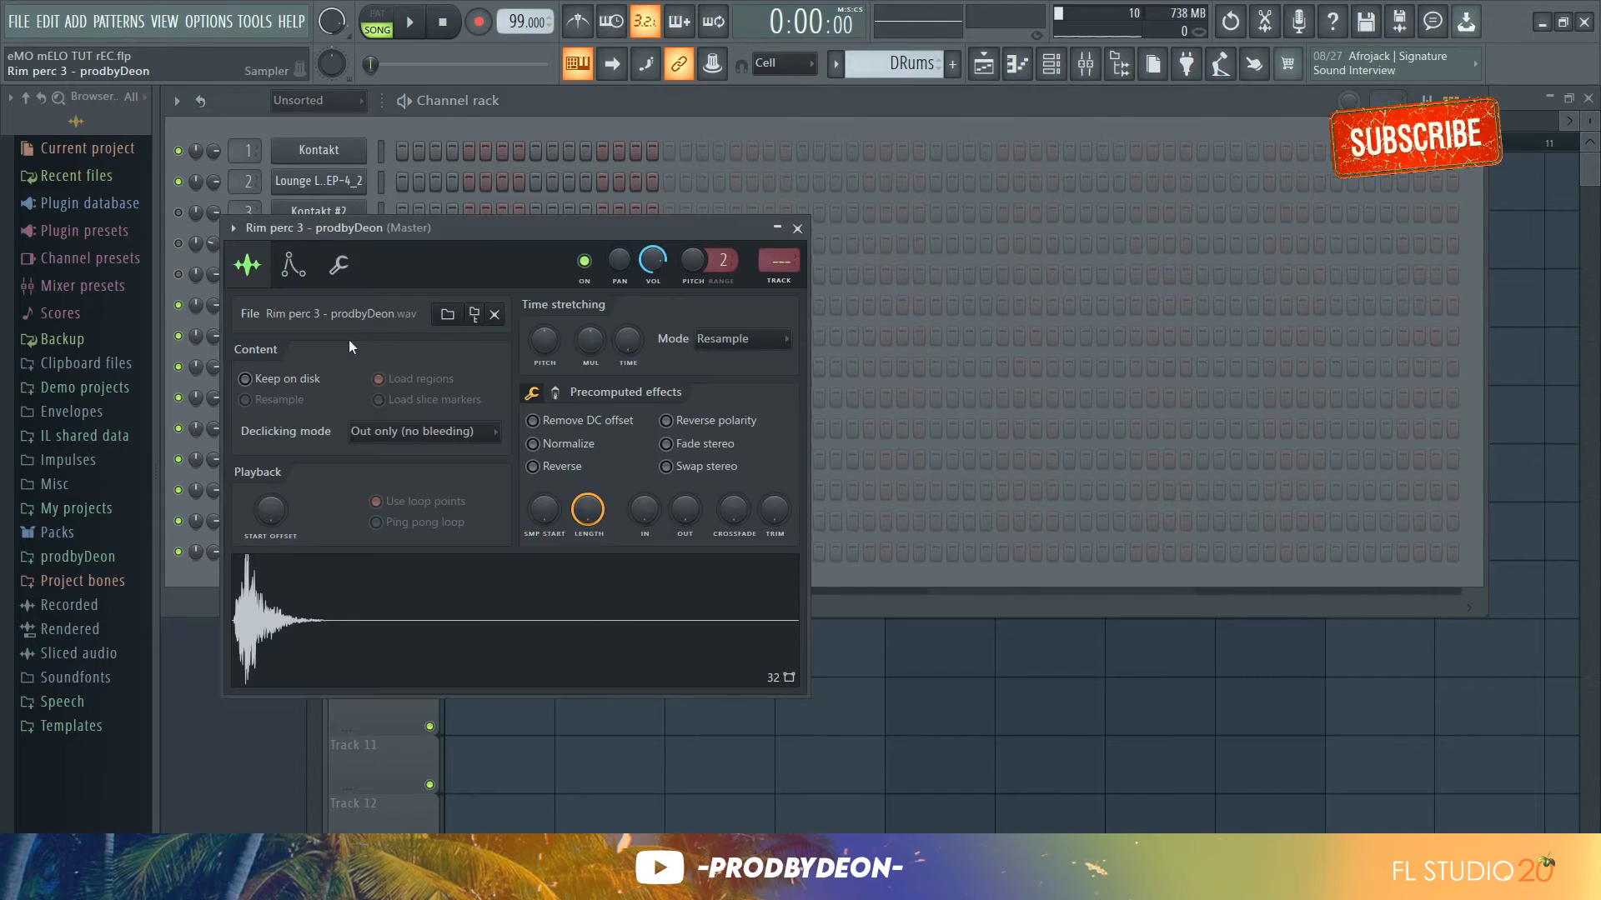
pyautogui.click(797, 228)
# Program a syncopated Rim perc 3 pattern in the step sequencer while the loop plays
pyautogui.click(400, 336)
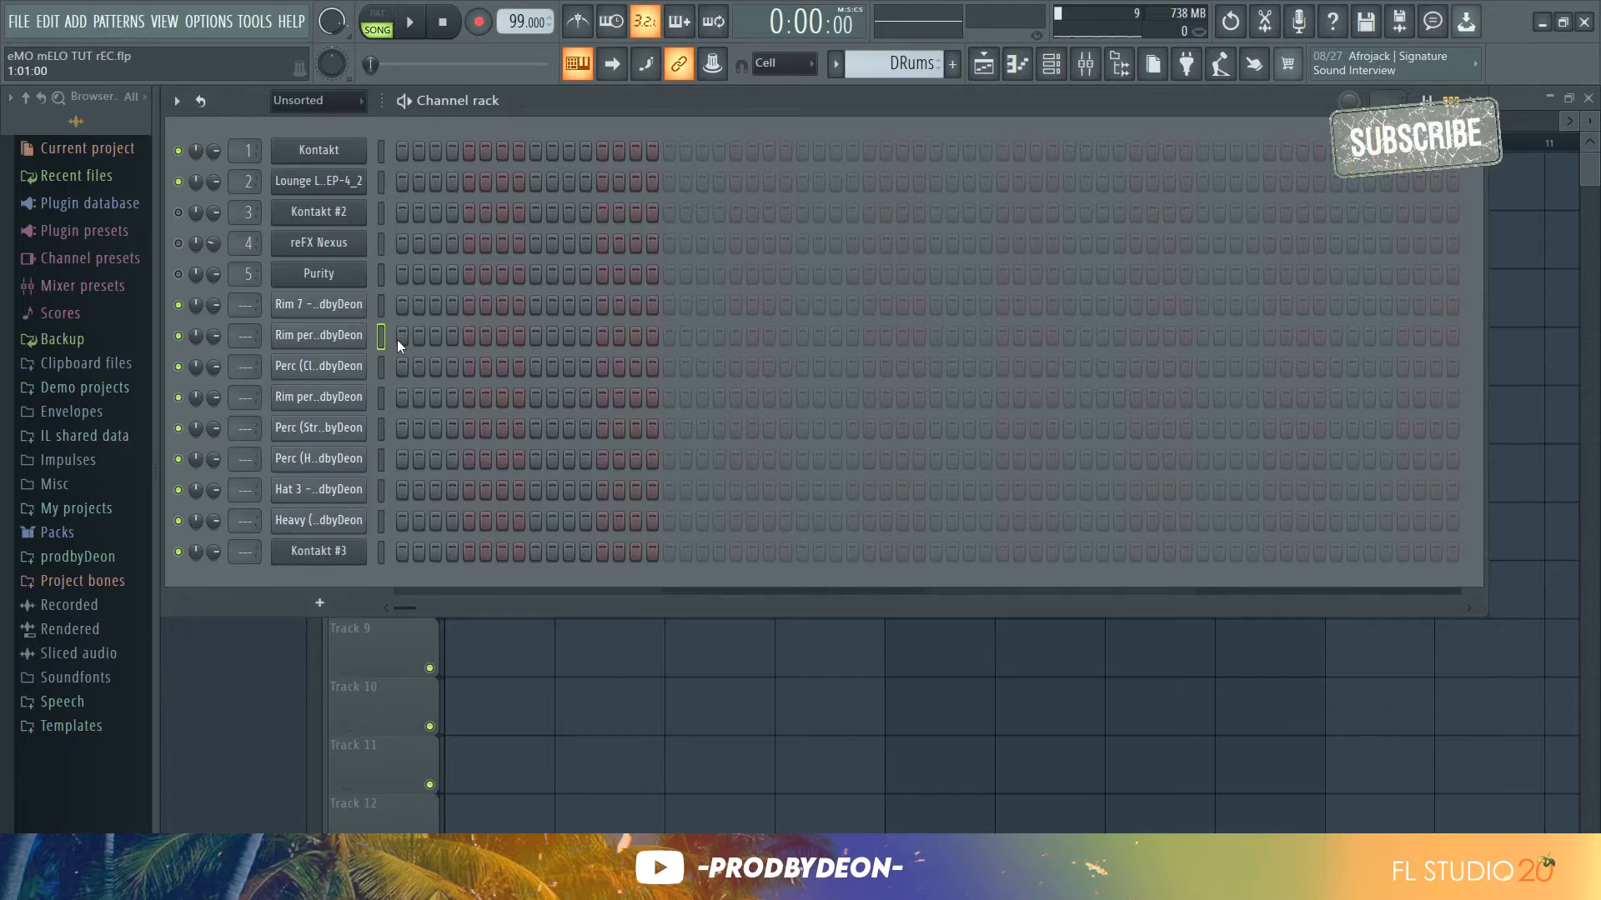
pyautogui.press('space')
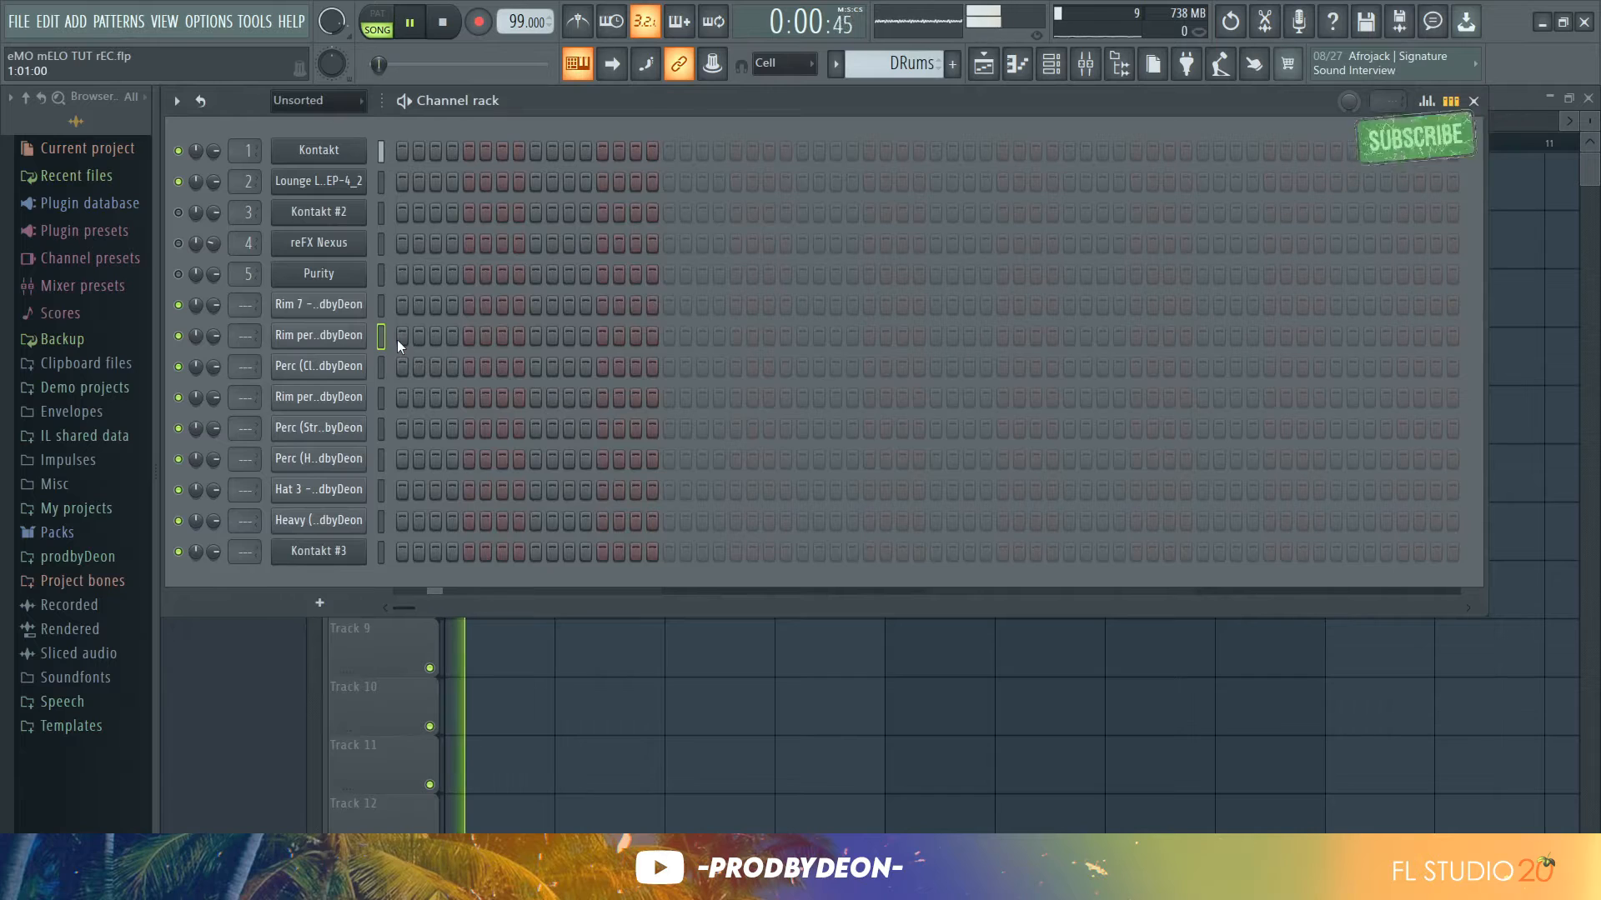
pyautogui.click(452, 336)
pyautogui.click(502, 336)
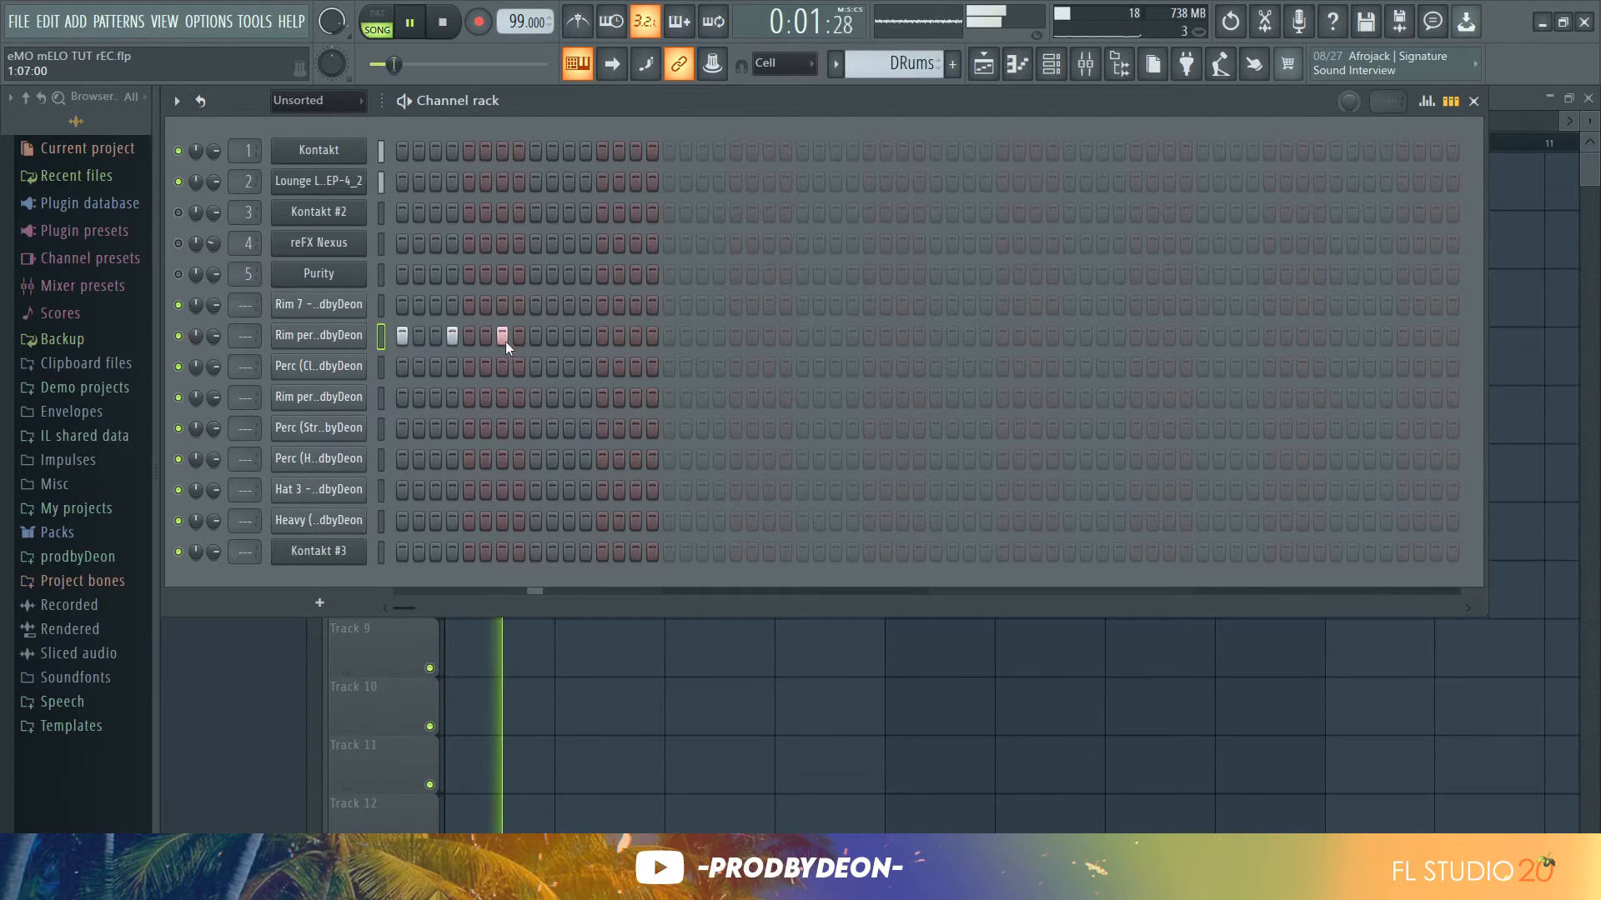
pyautogui.click(569, 335)
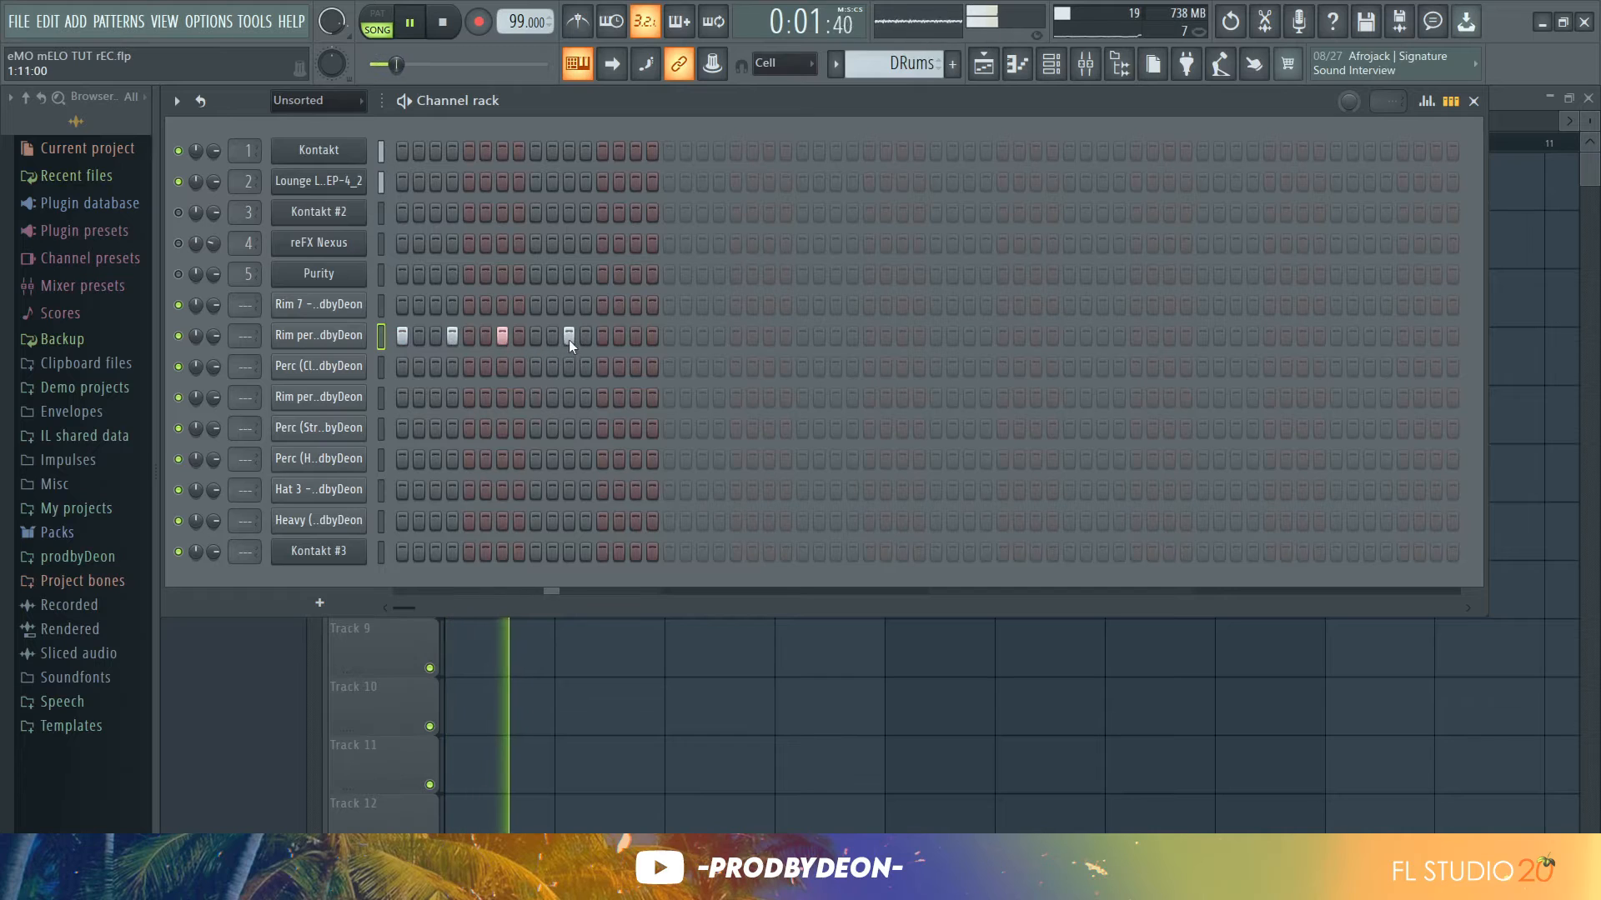
pyautogui.click(602, 336)
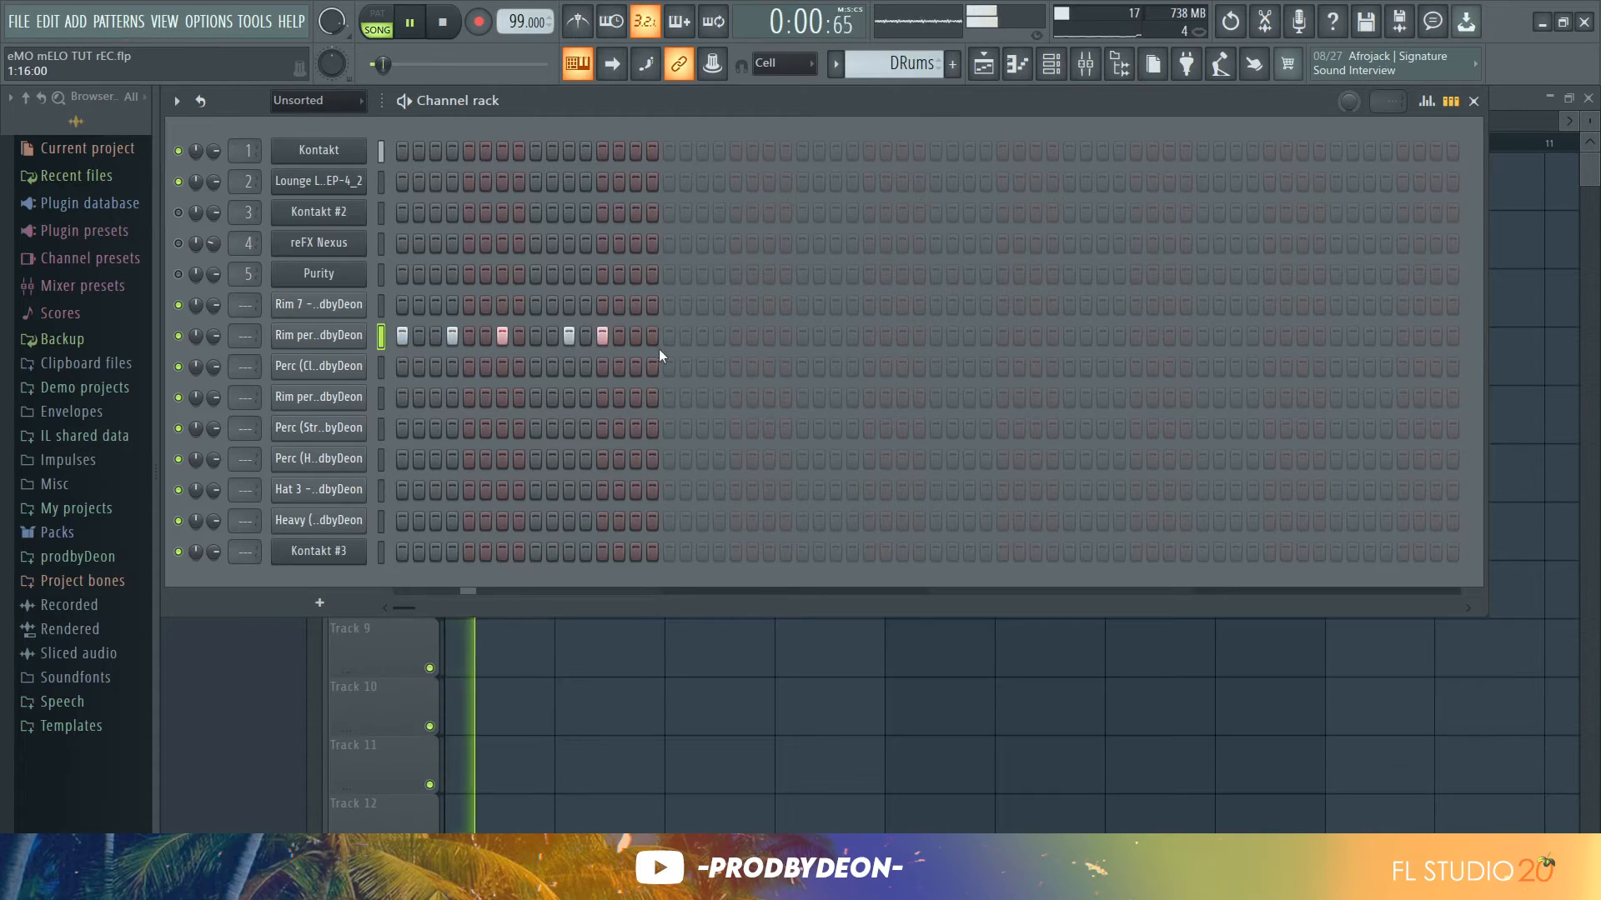
pyautogui.click(718, 336)
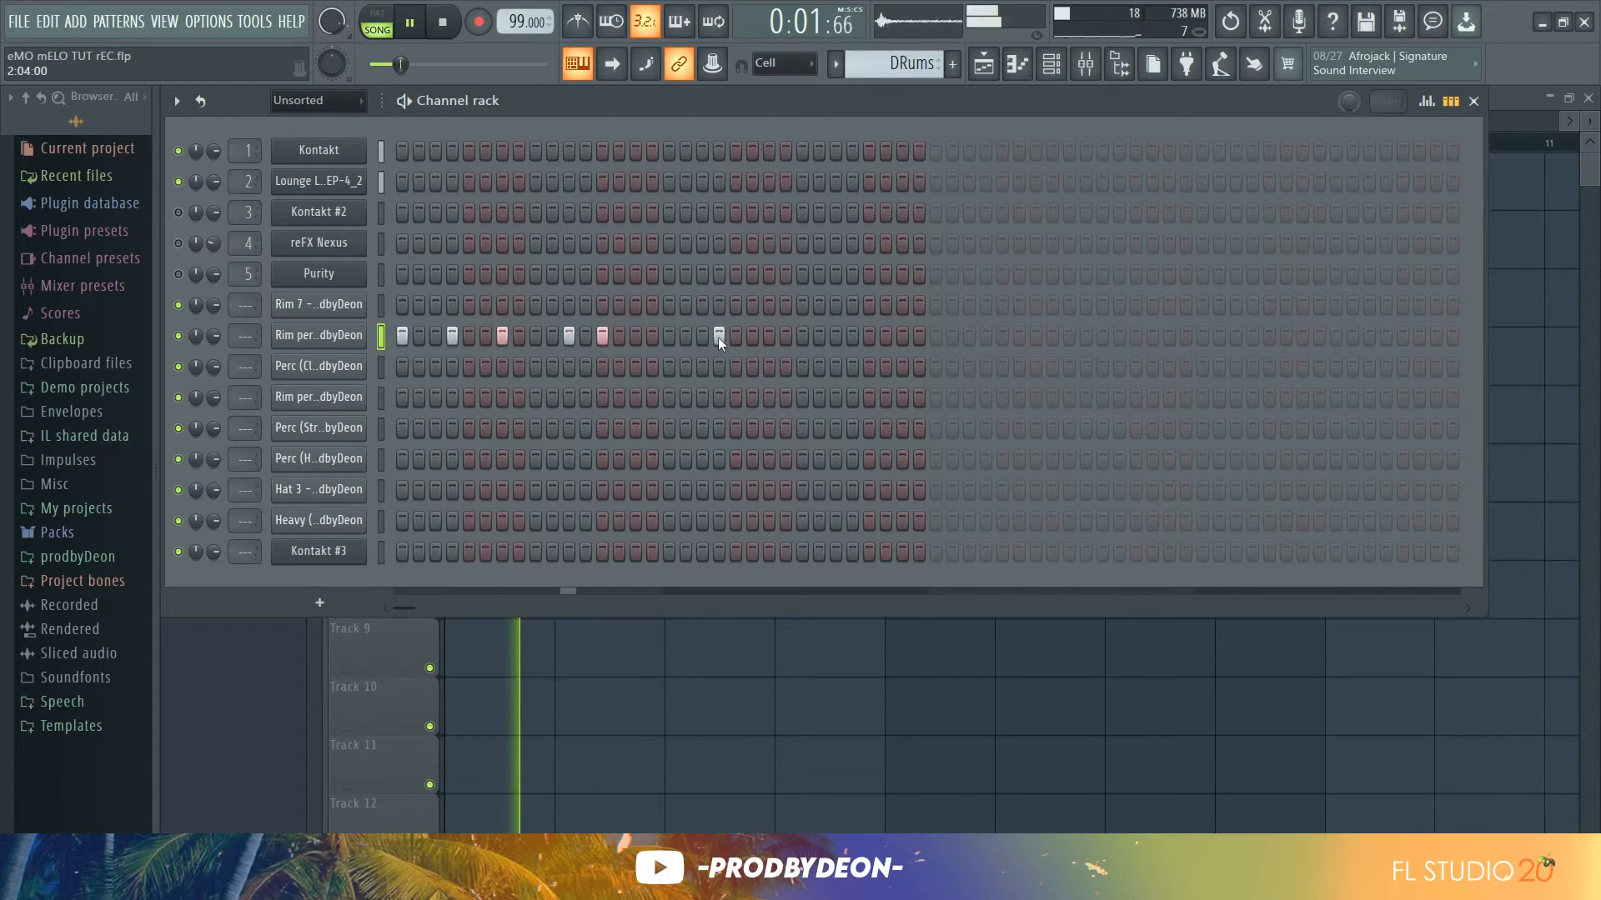
pyautogui.click(668, 336)
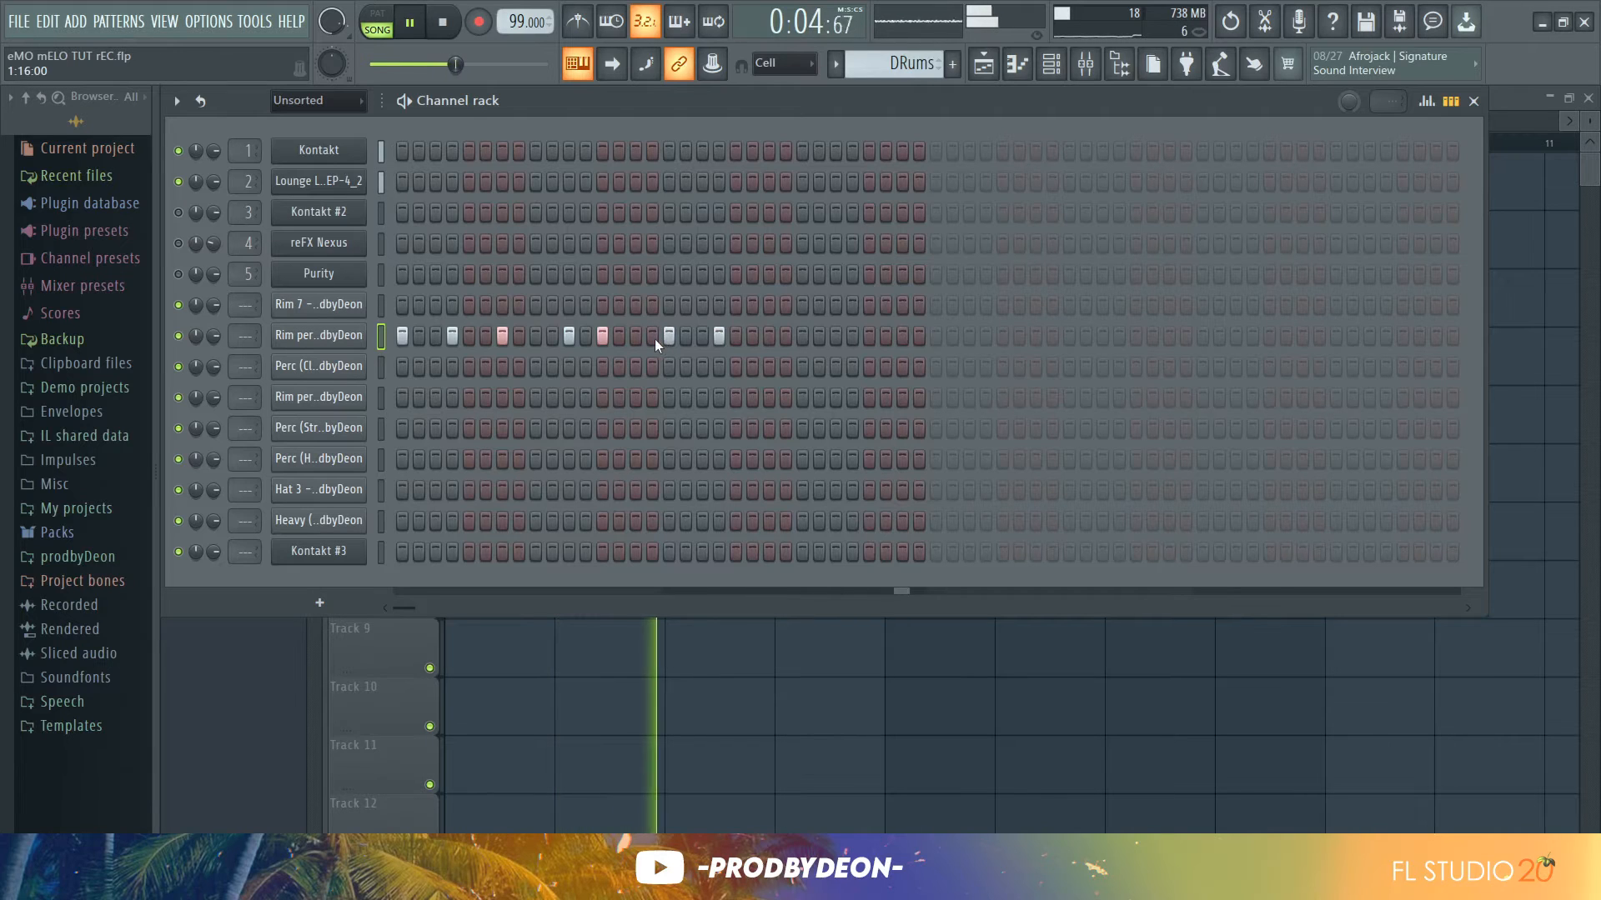
pyautogui.click(768, 336)
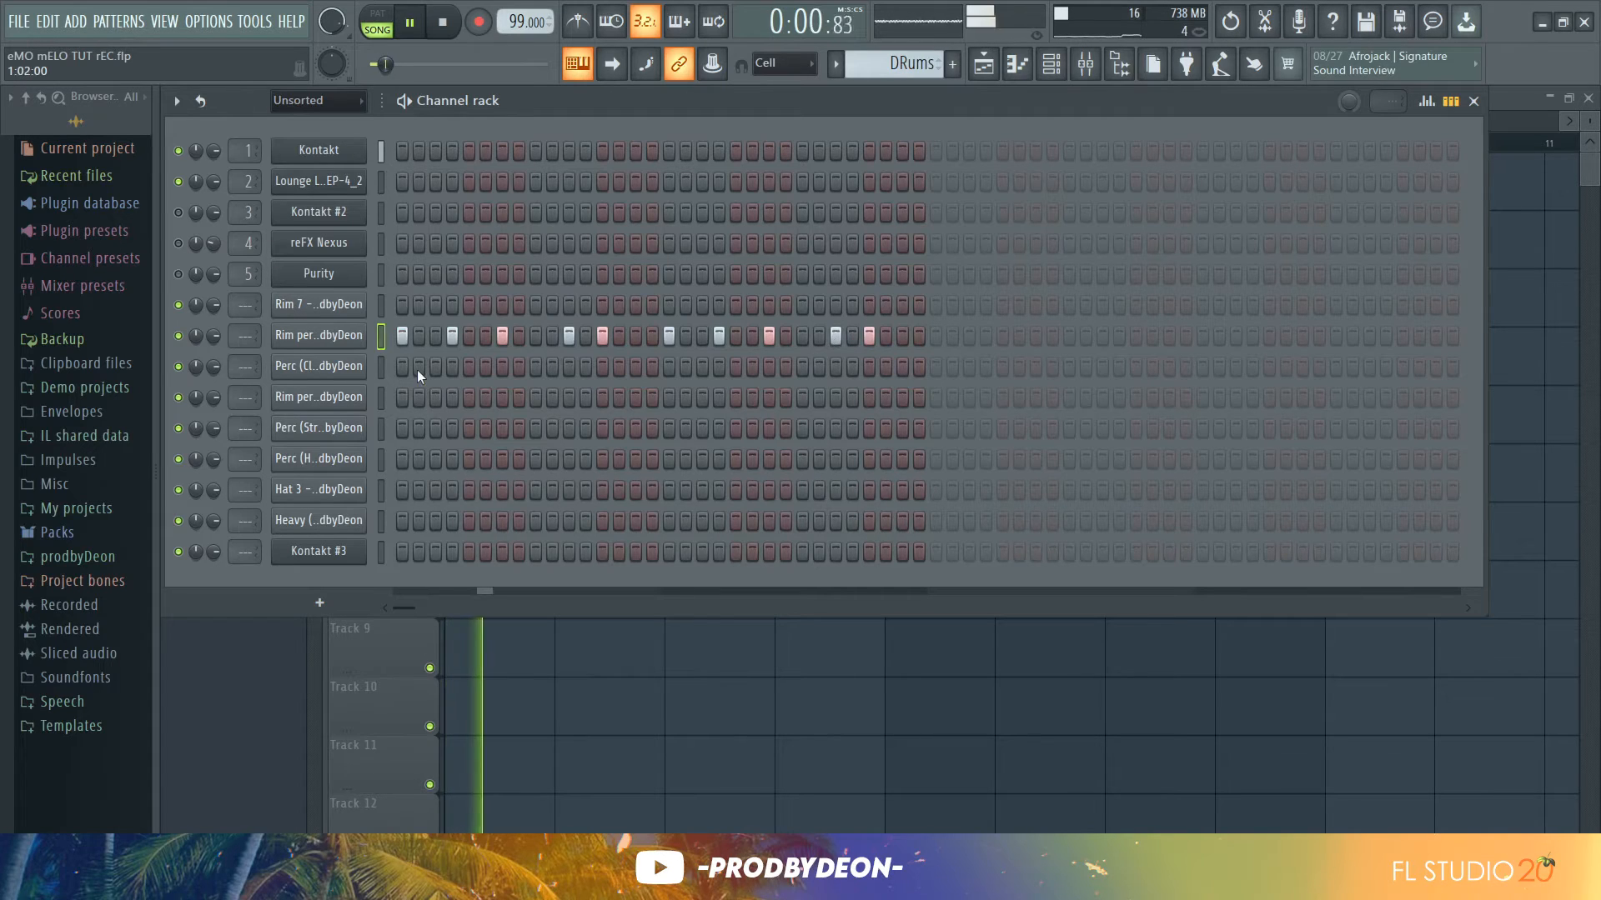
# Add four Rim 7 hits across the pattern, around steps 4, 13, 20 and 29
pyautogui.click(450, 304)
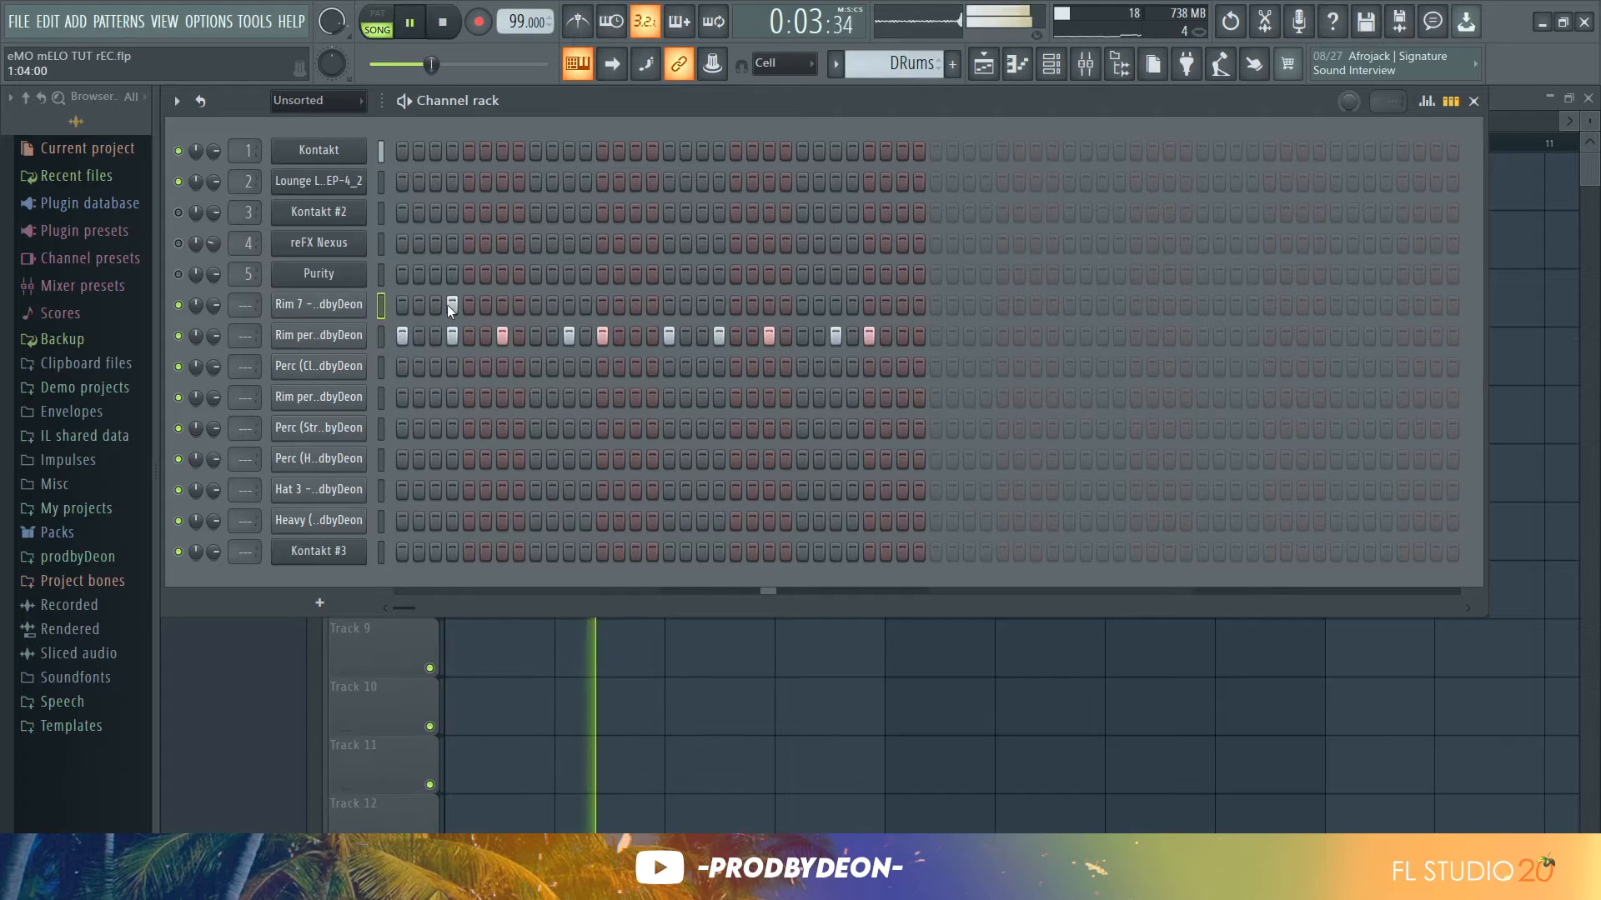
pyautogui.click(597, 304)
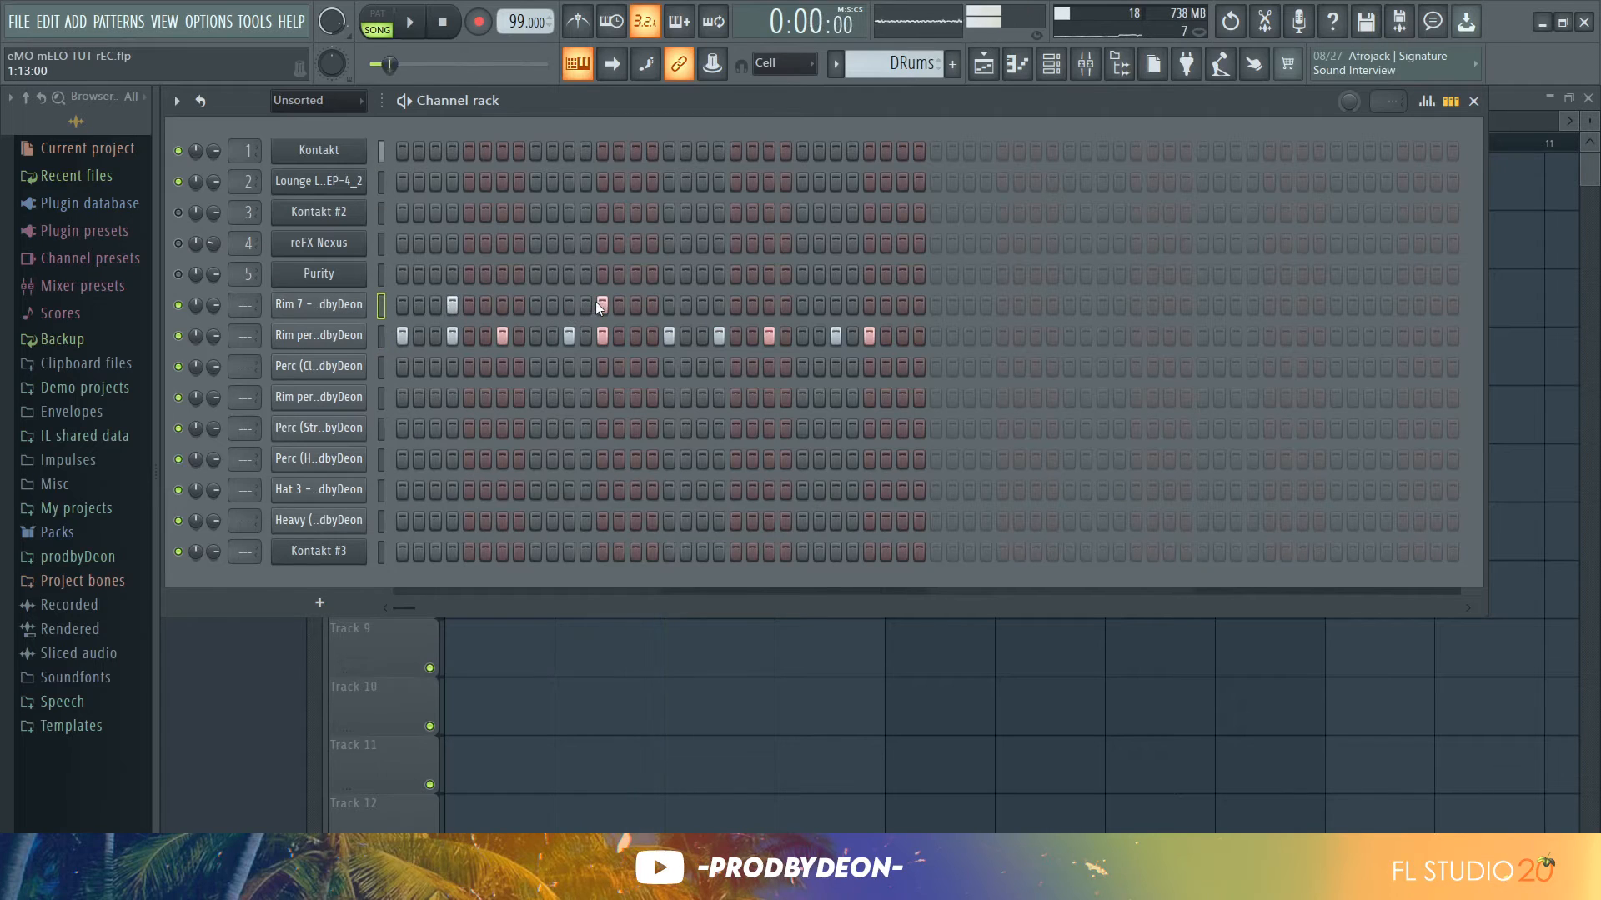
pyautogui.click(719, 305)
pyautogui.click(868, 304)
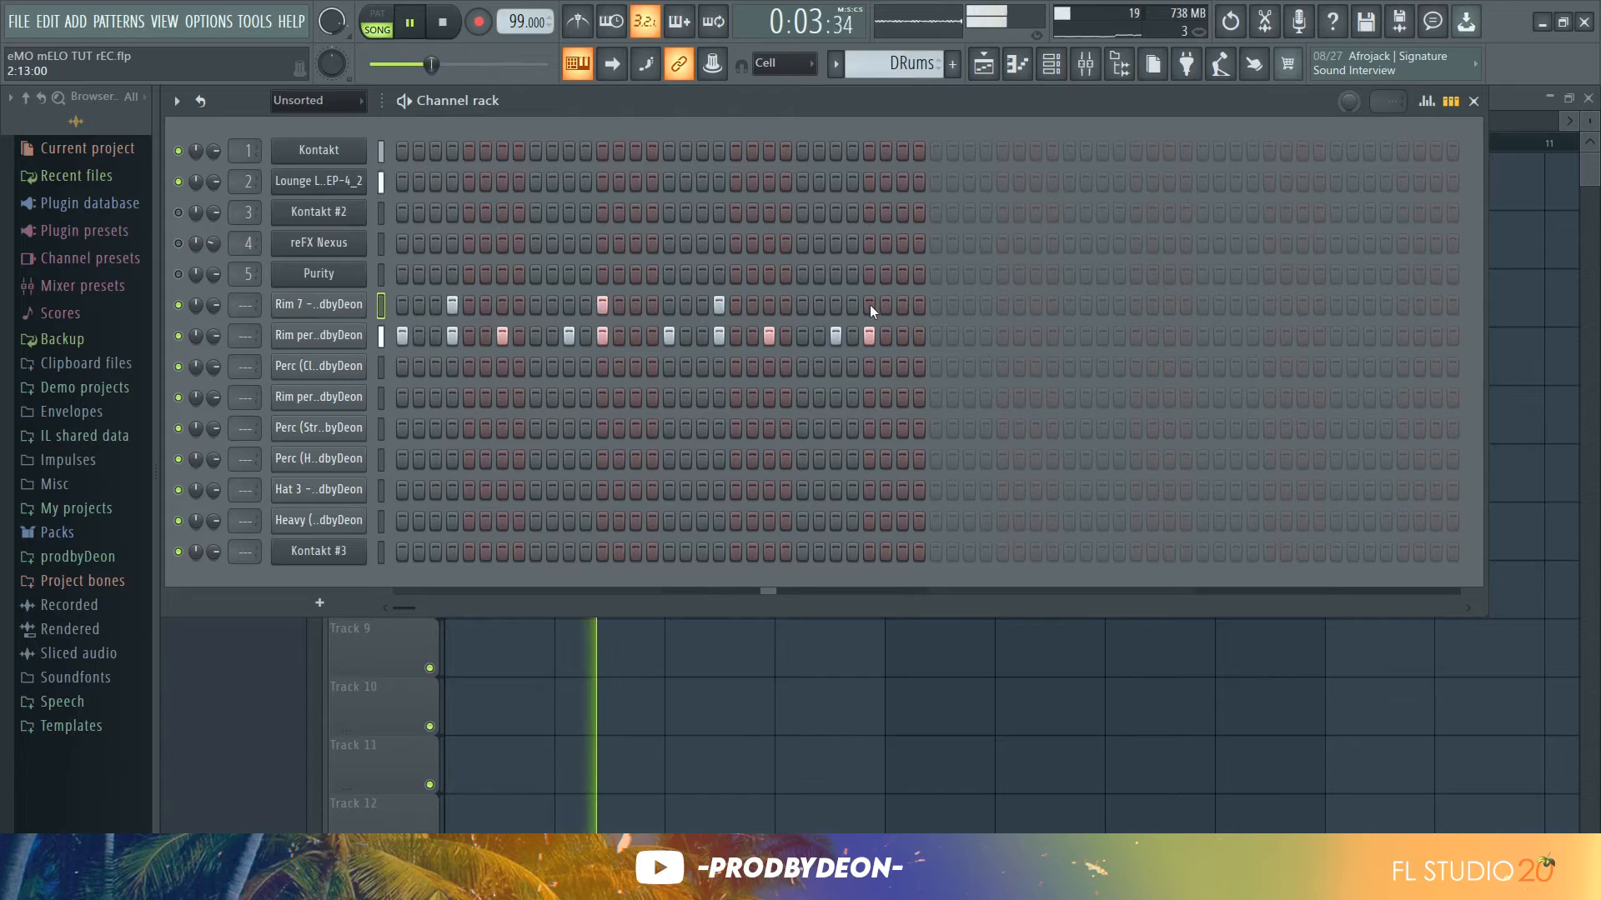
# Preview the Perc (Clave) sample and program several clave hits in its row
pyautogui.click(354, 368)
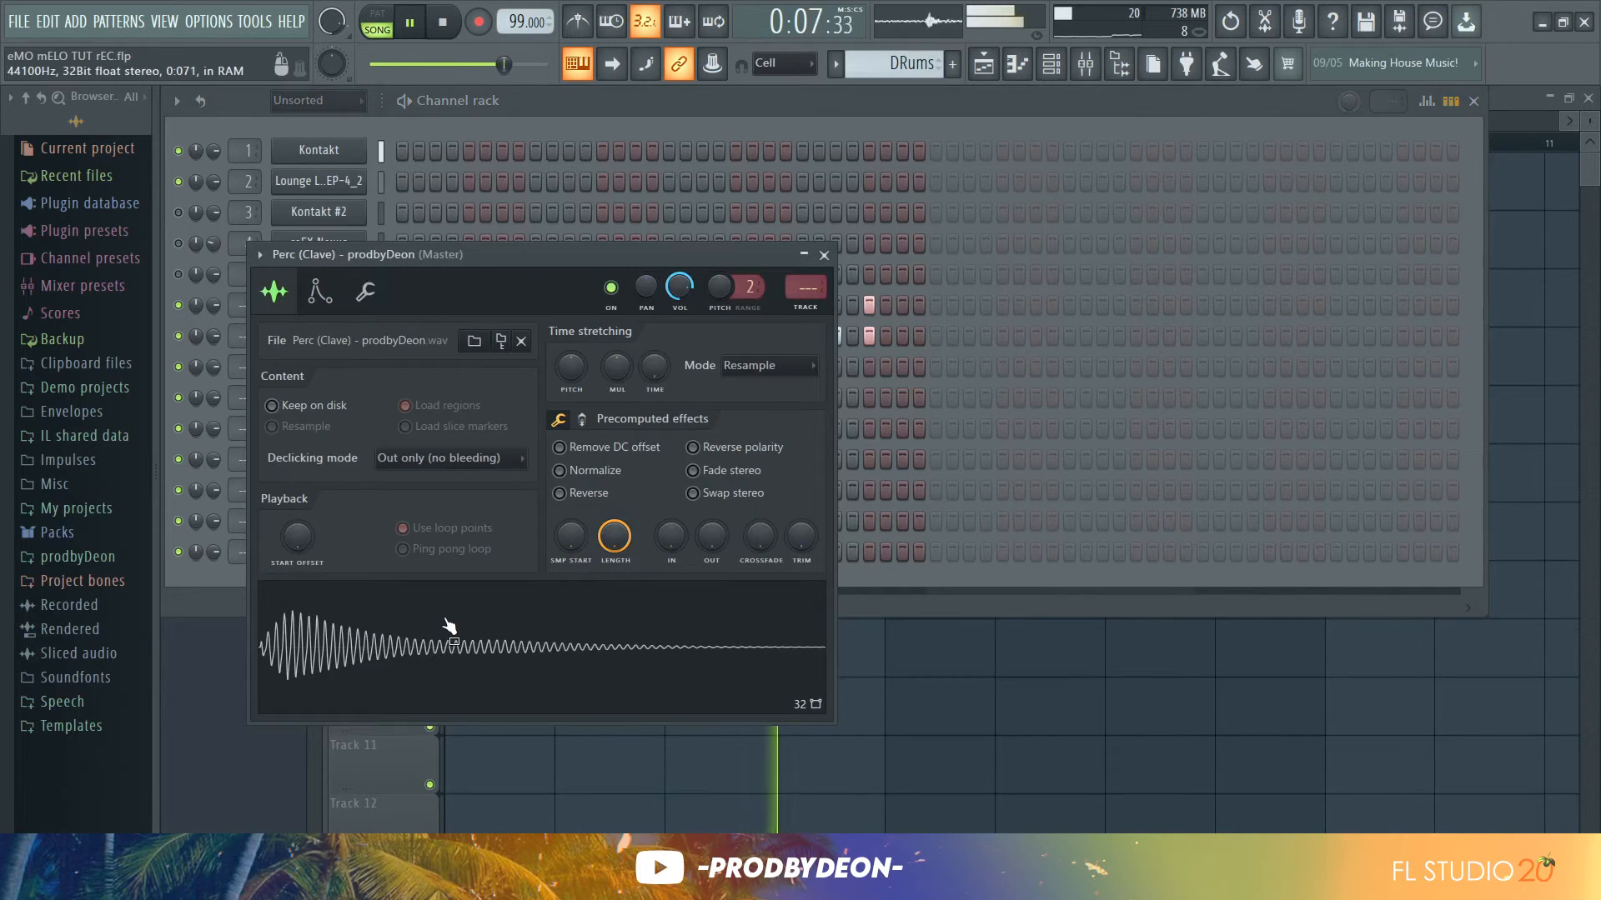
pyautogui.click(823, 255)
pyautogui.click(452, 367)
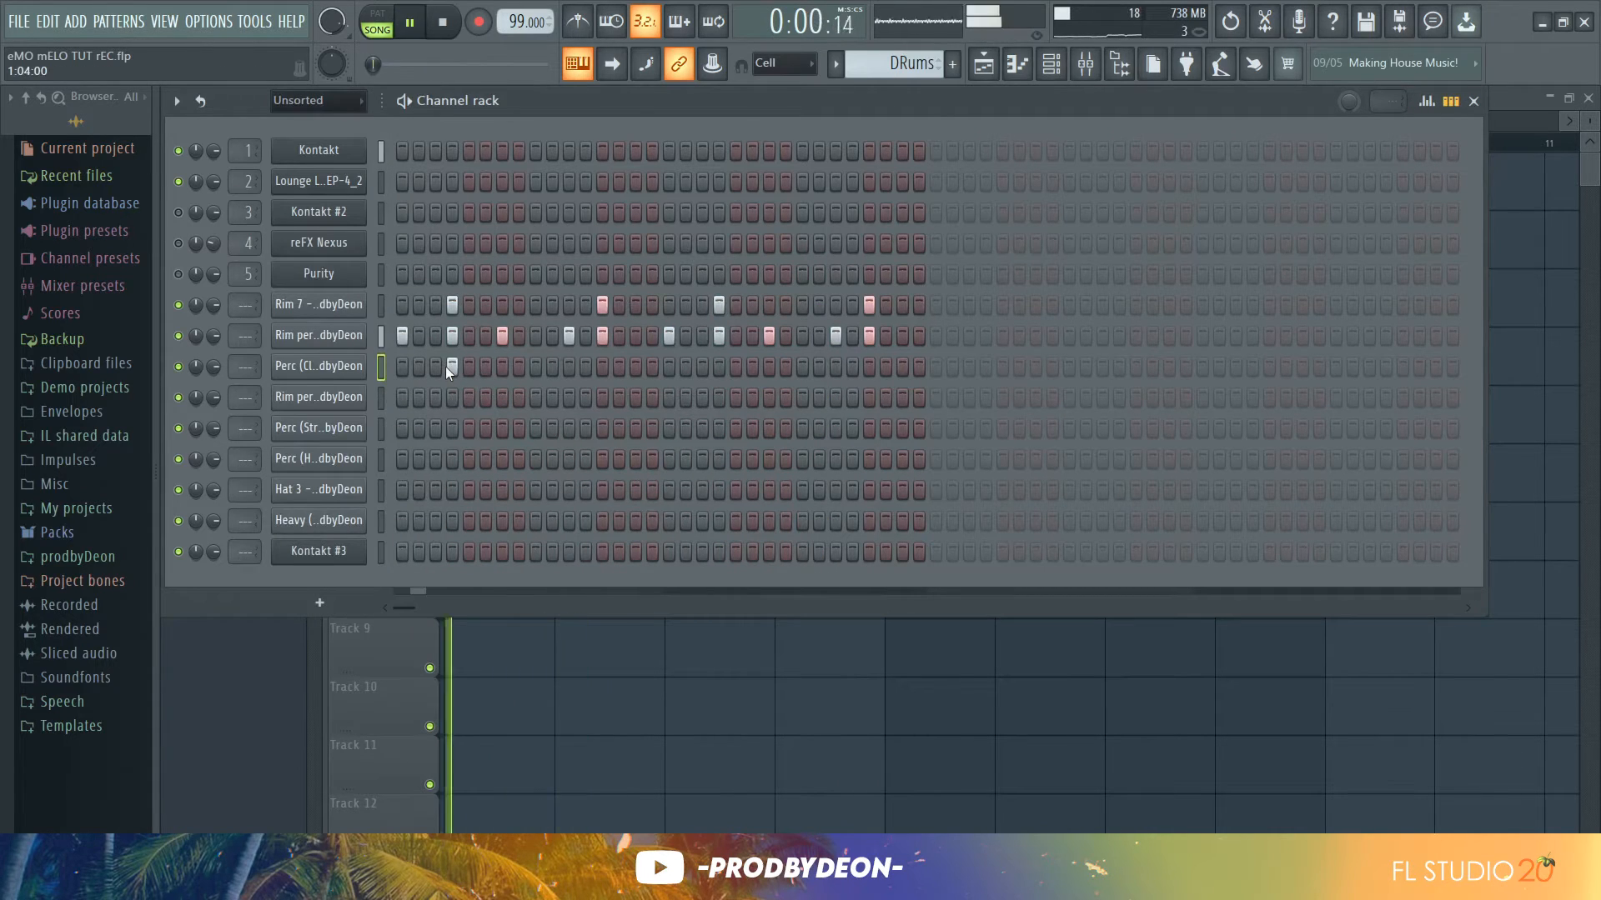
pyautogui.click(632, 368)
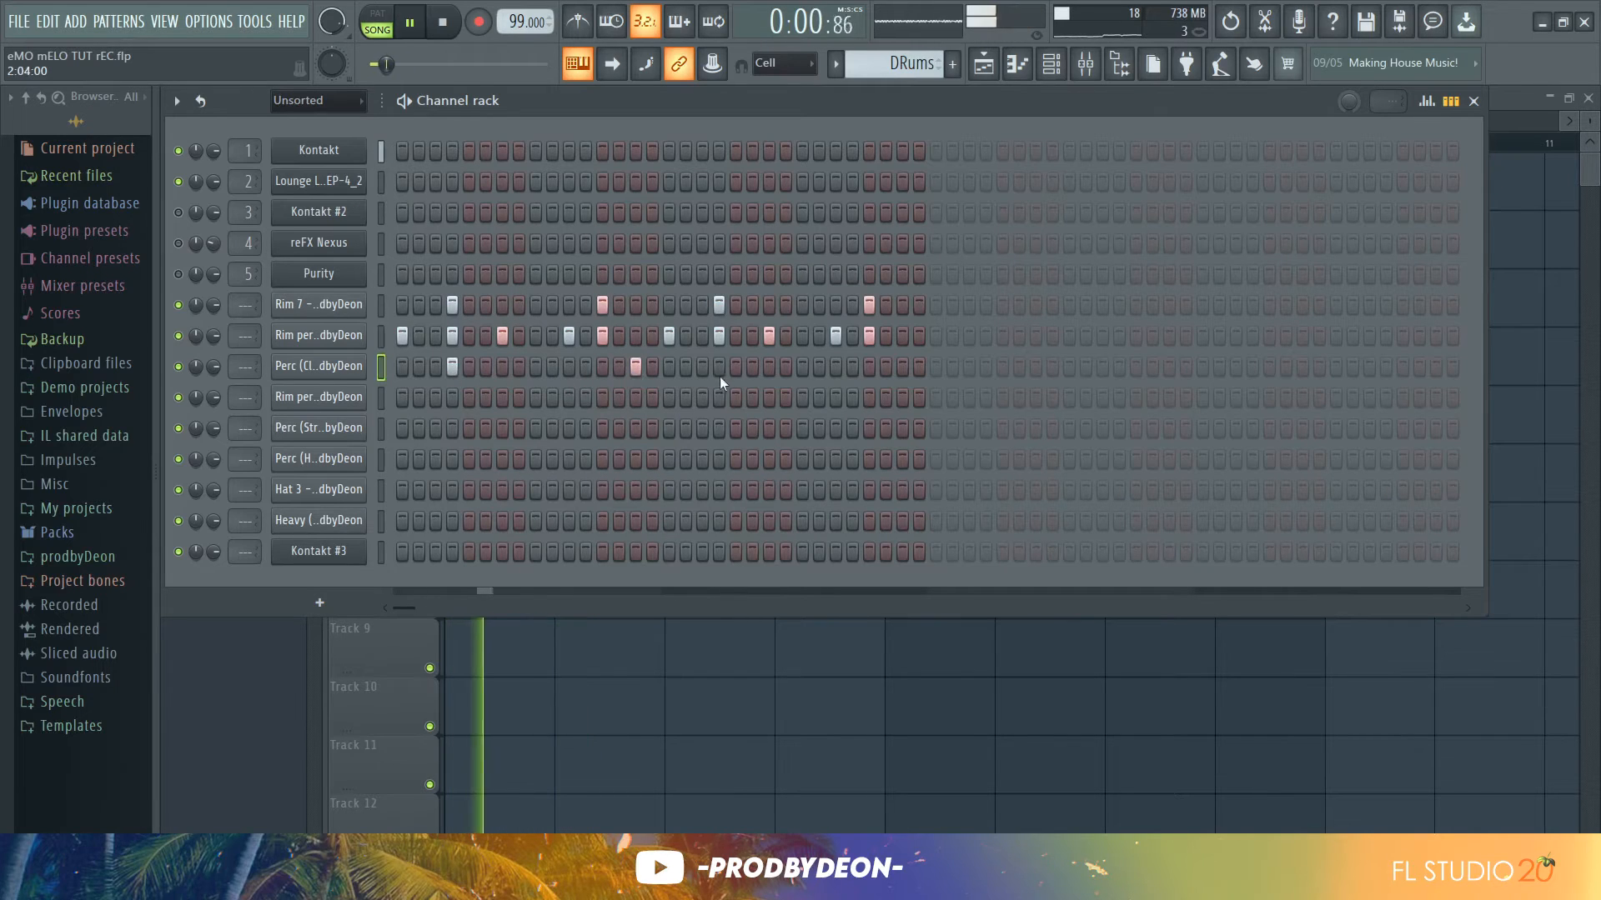
pyautogui.click(769, 367)
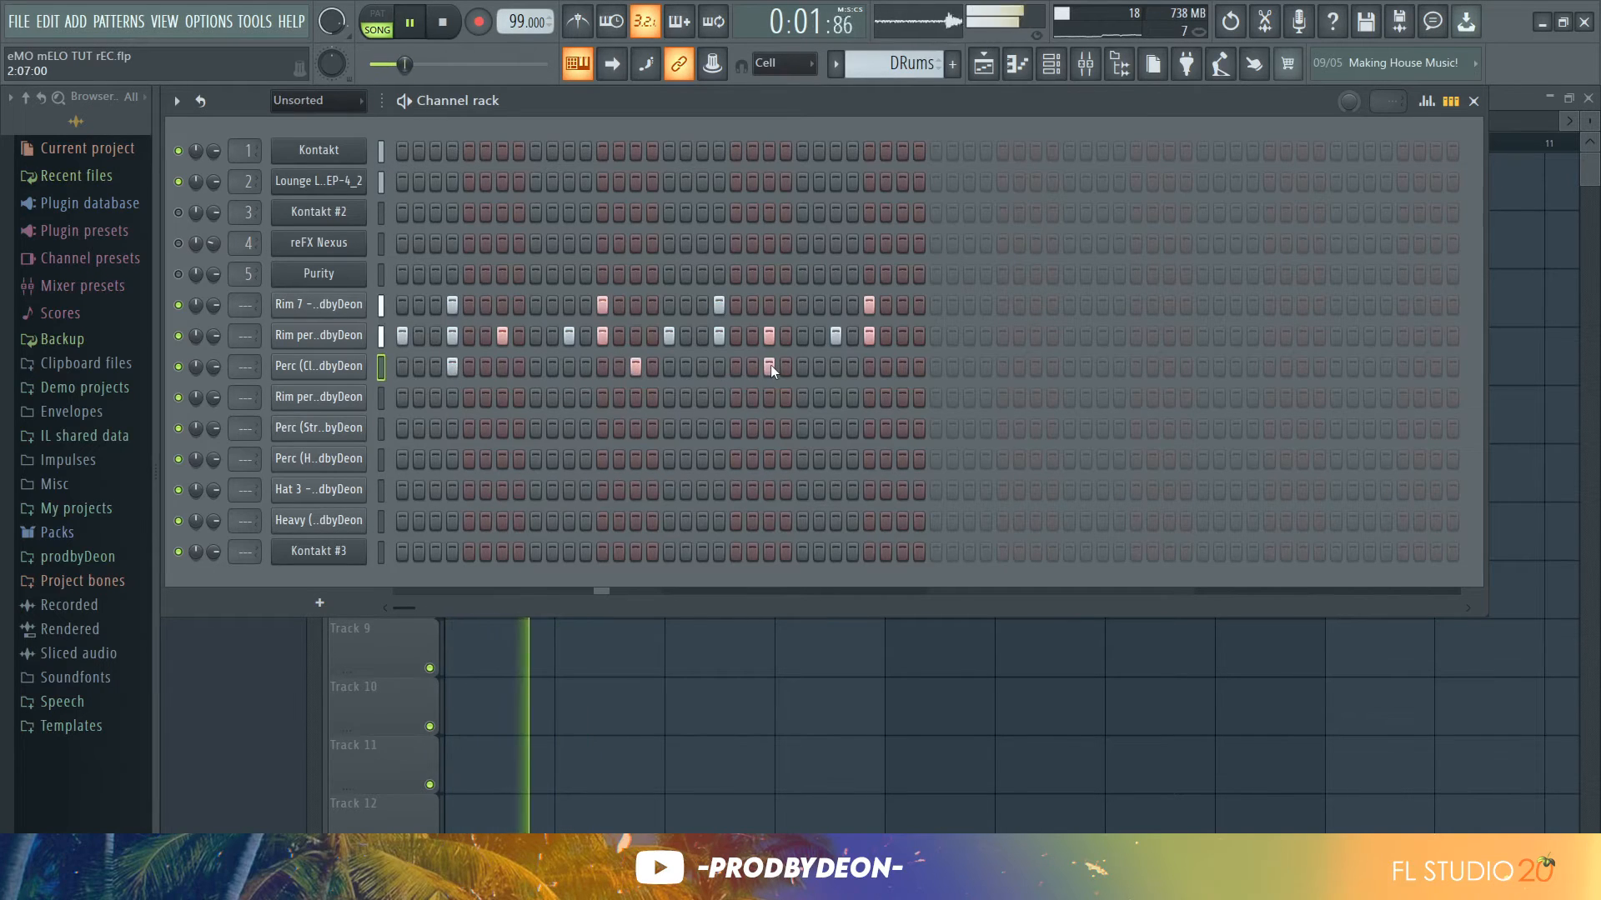
pyautogui.click(902, 367)
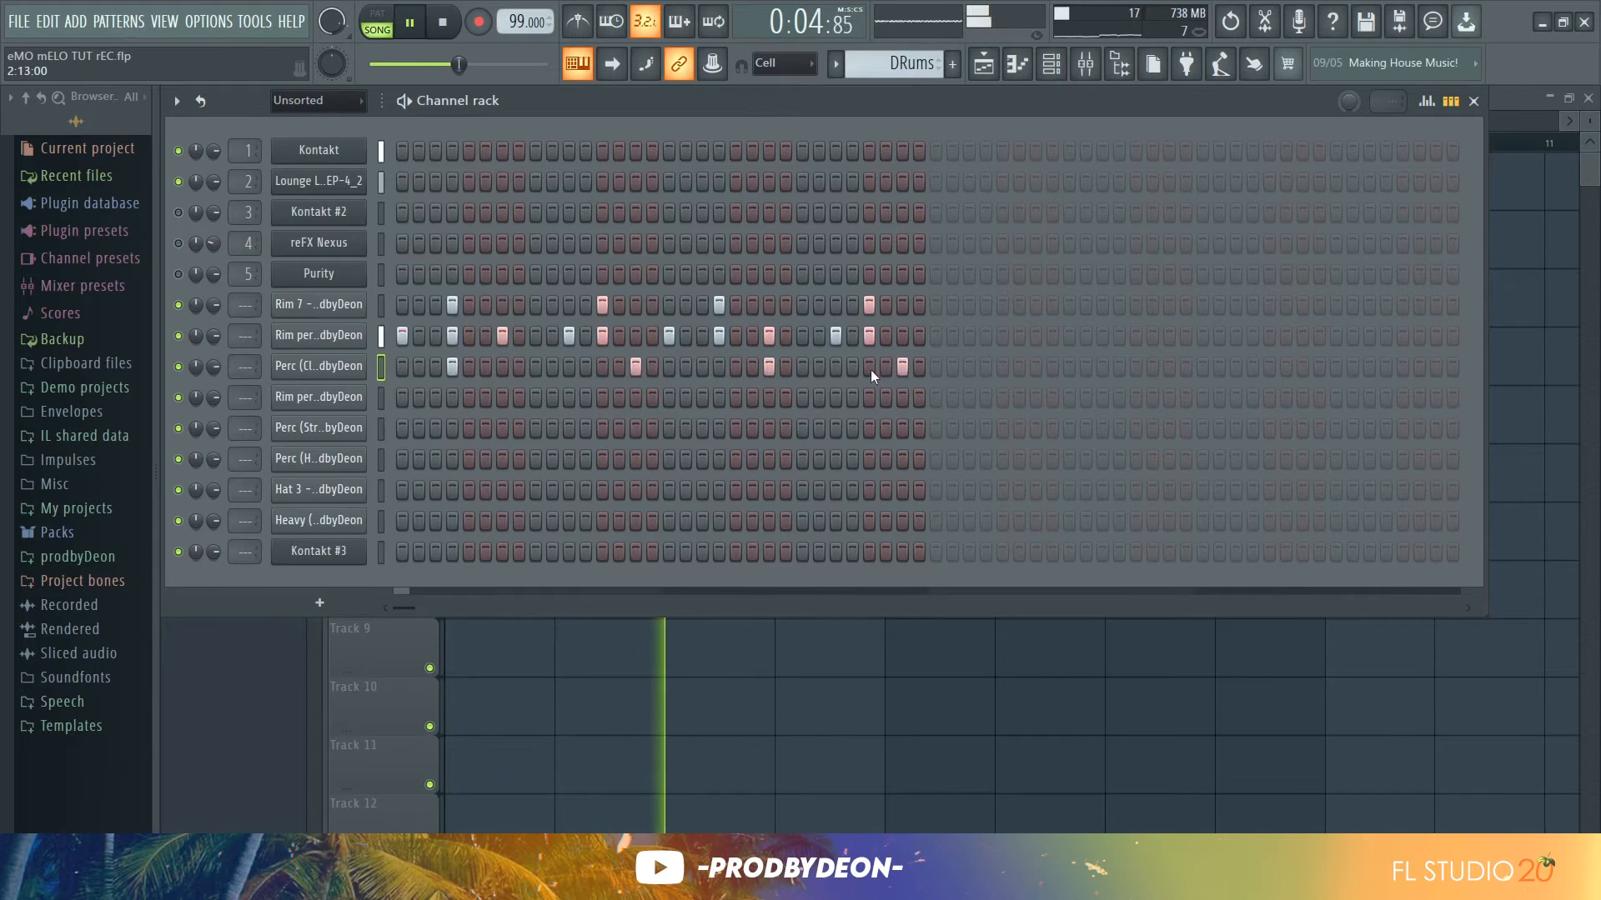
pyautogui.click(720, 368)
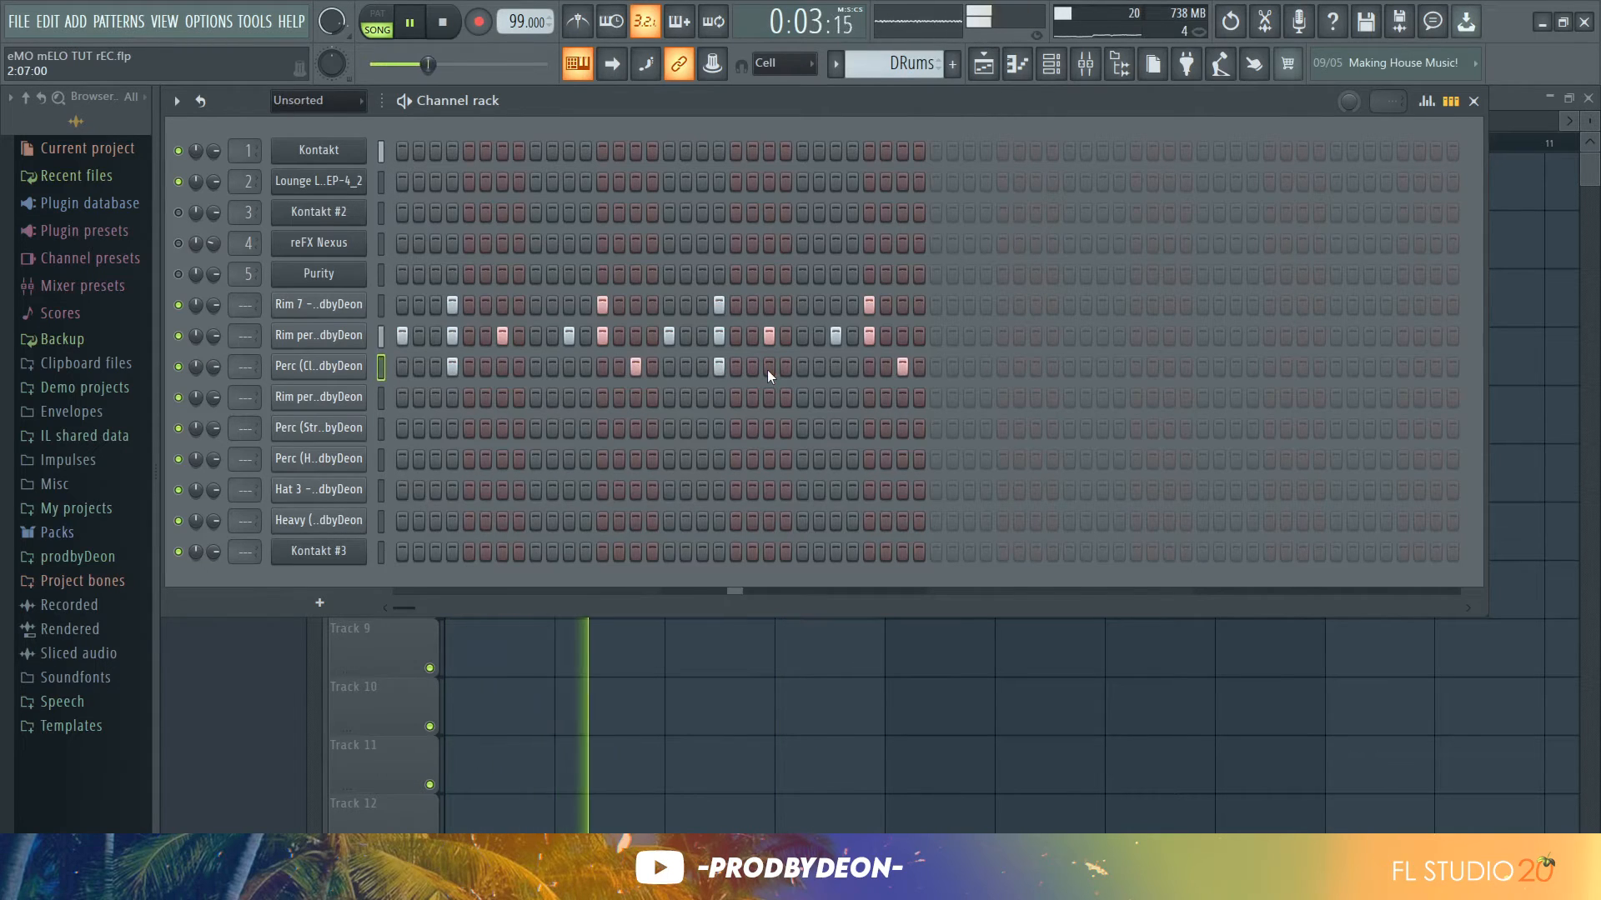
# Preview the Rim perc 2 sample and program two hits in its row
pyautogui.click(364, 398)
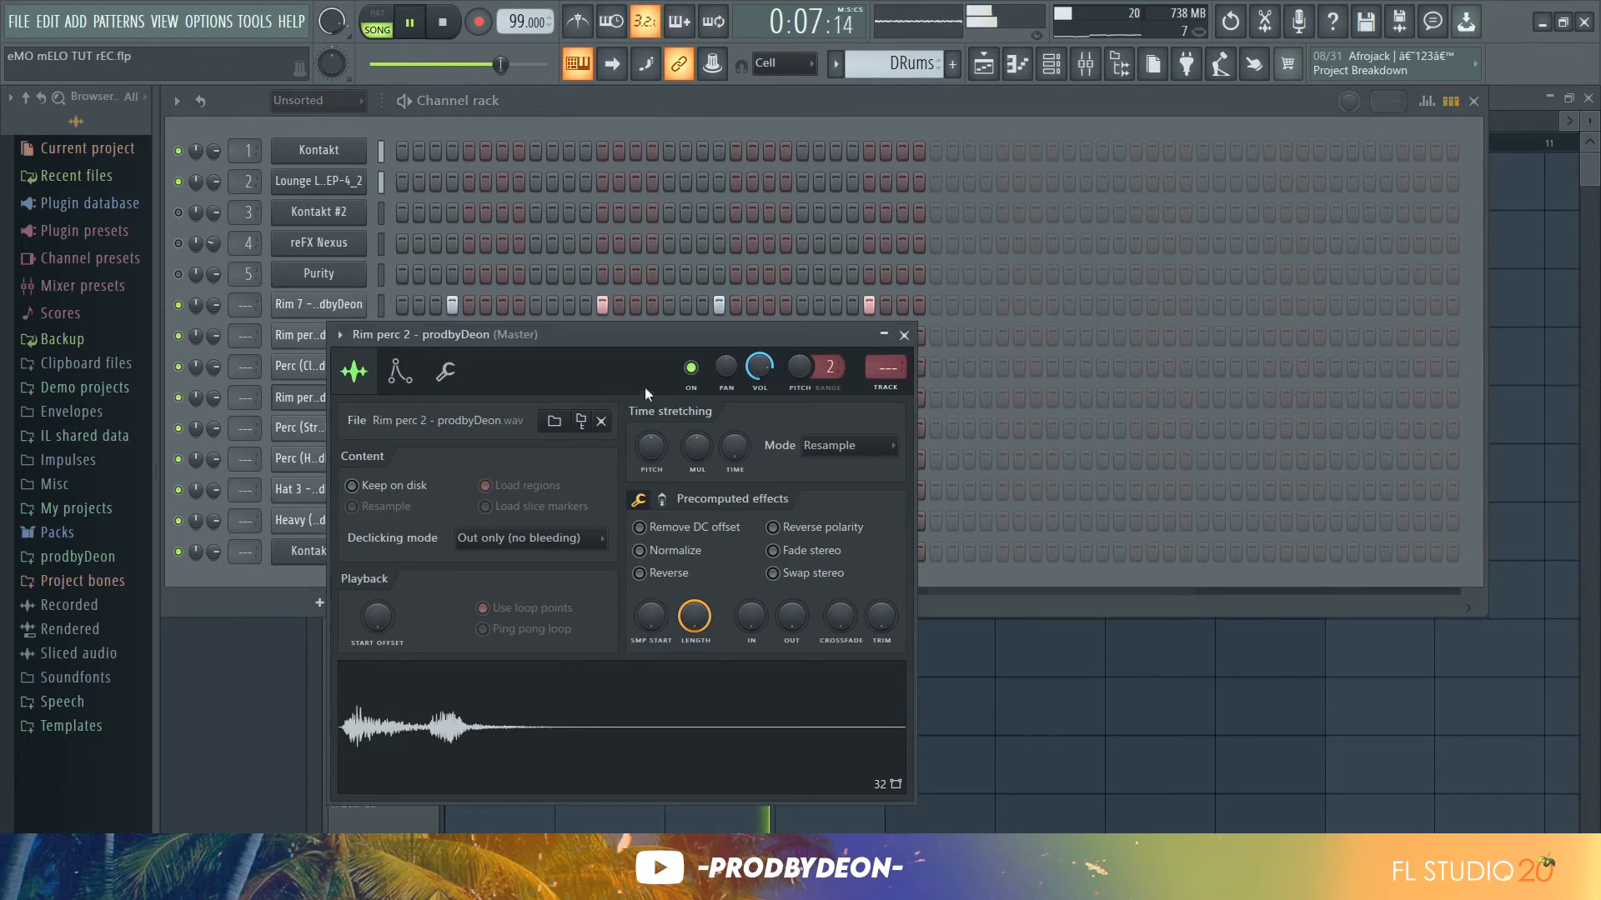
pyautogui.click(904, 335)
pyautogui.click(636, 366)
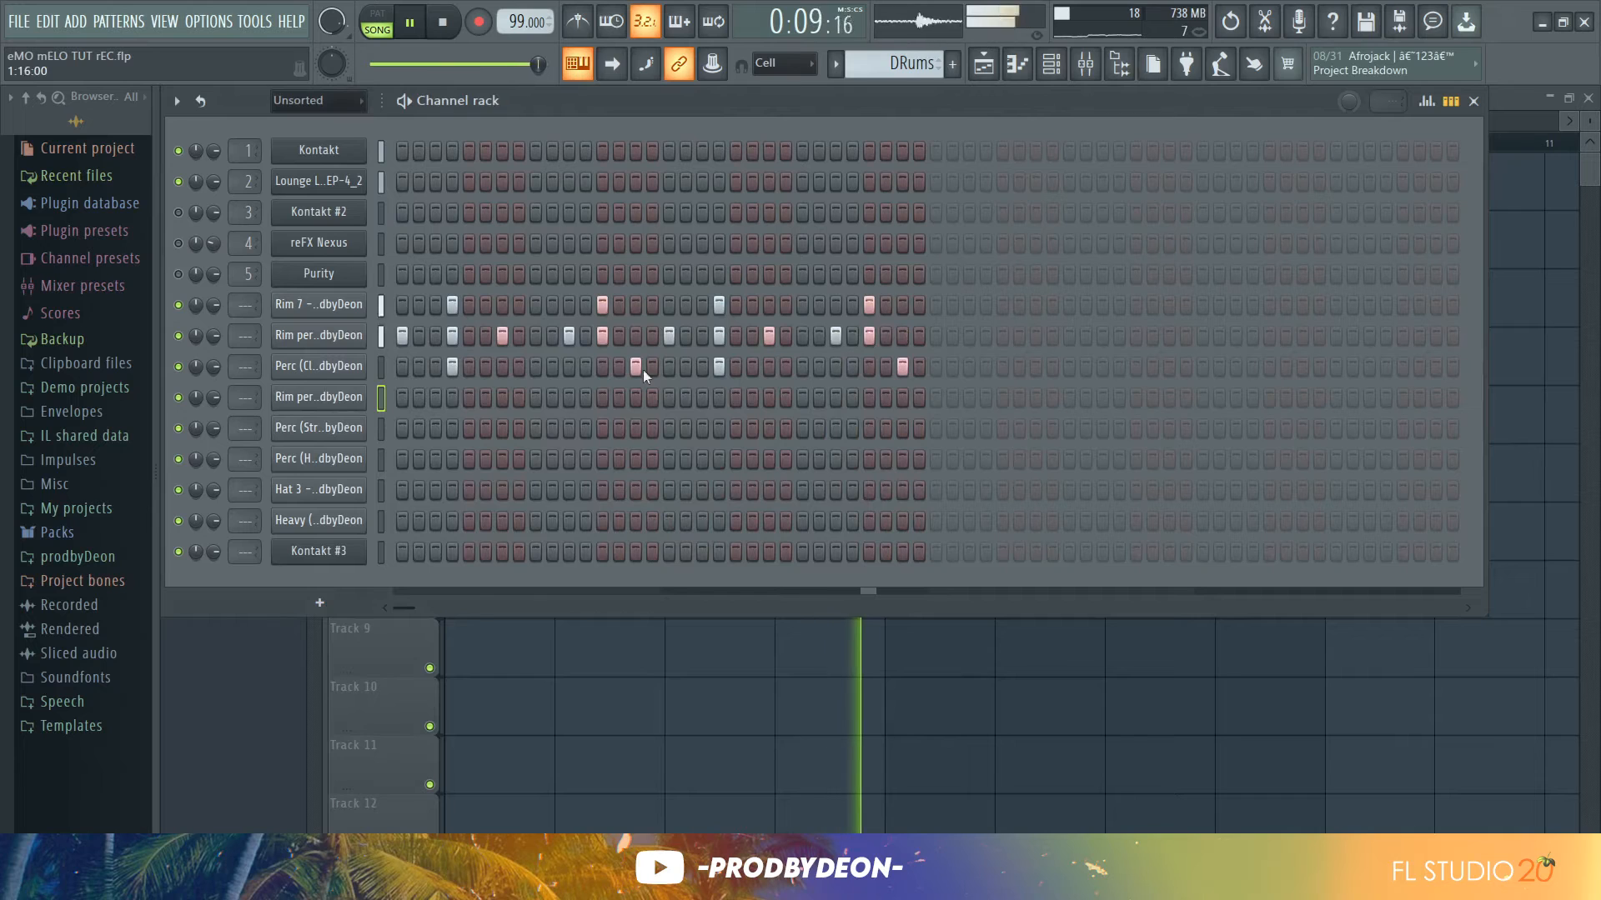
pyautogui.click(569, 398)
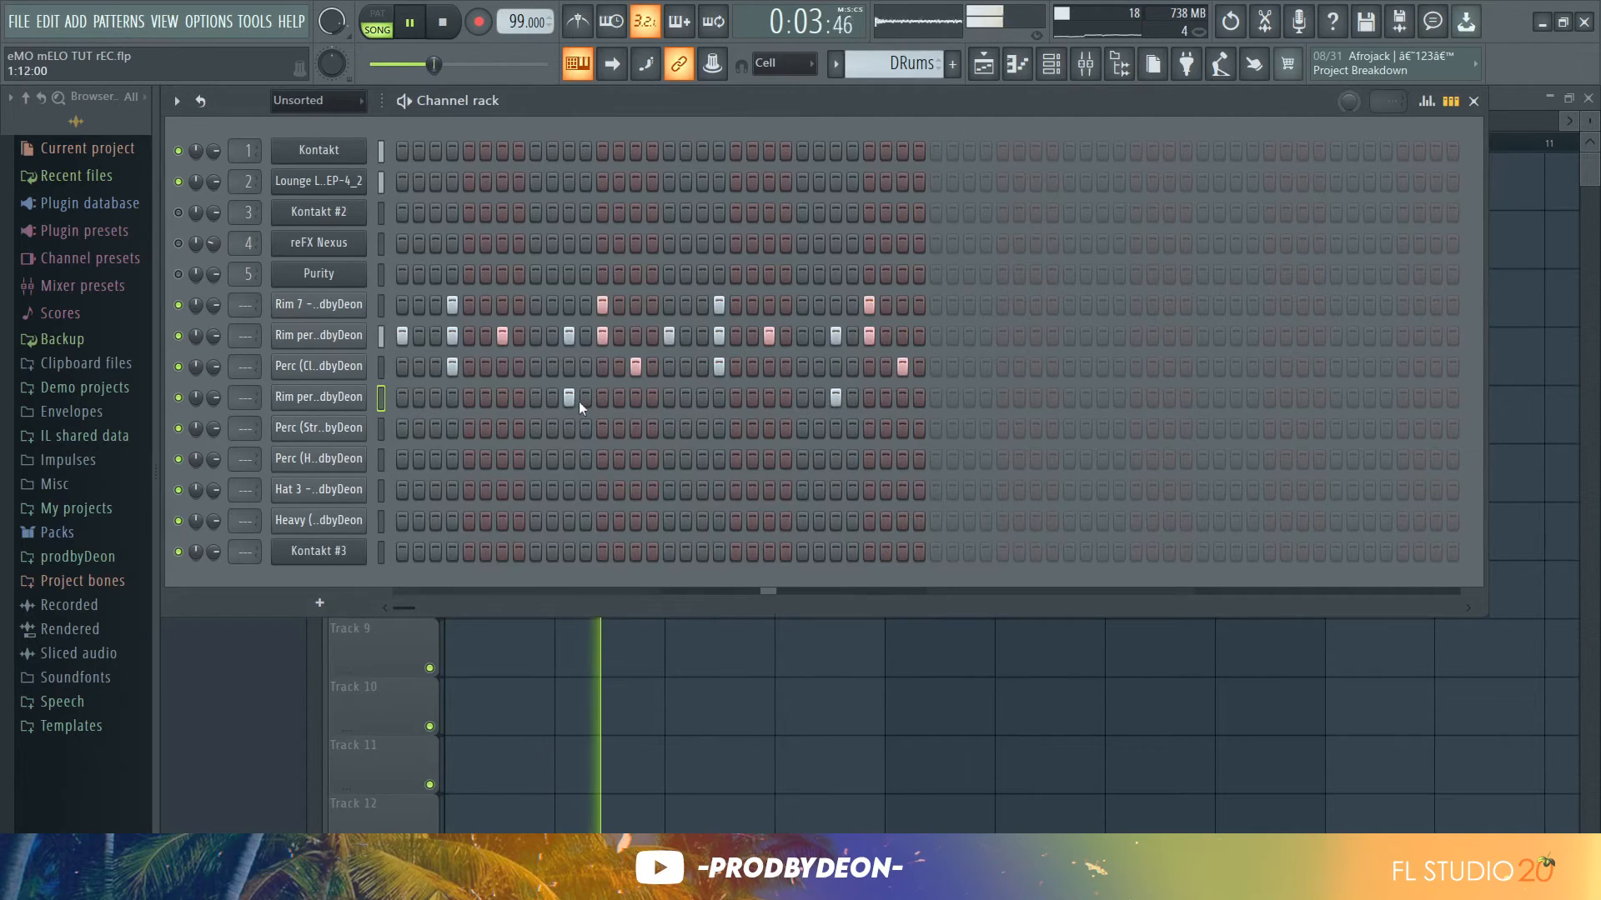
# Inspect the precomputed effects of the Rim perc 2 and Perc (Stretched conga) samples
pyautogui.click(364, 399)
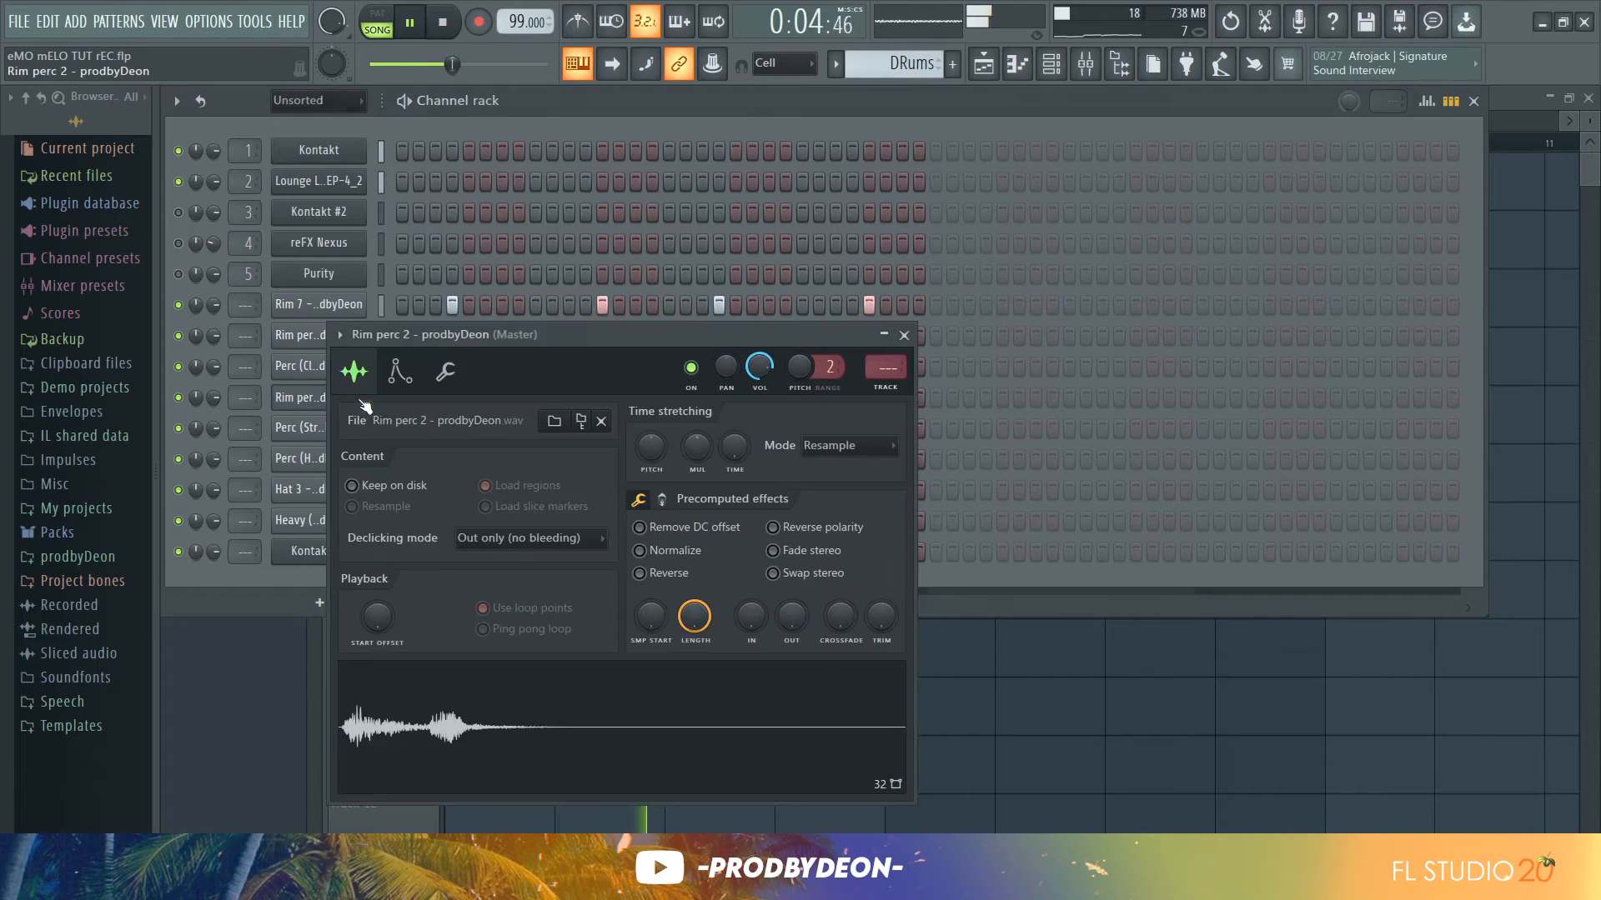
pyautogui.click(661, 499)
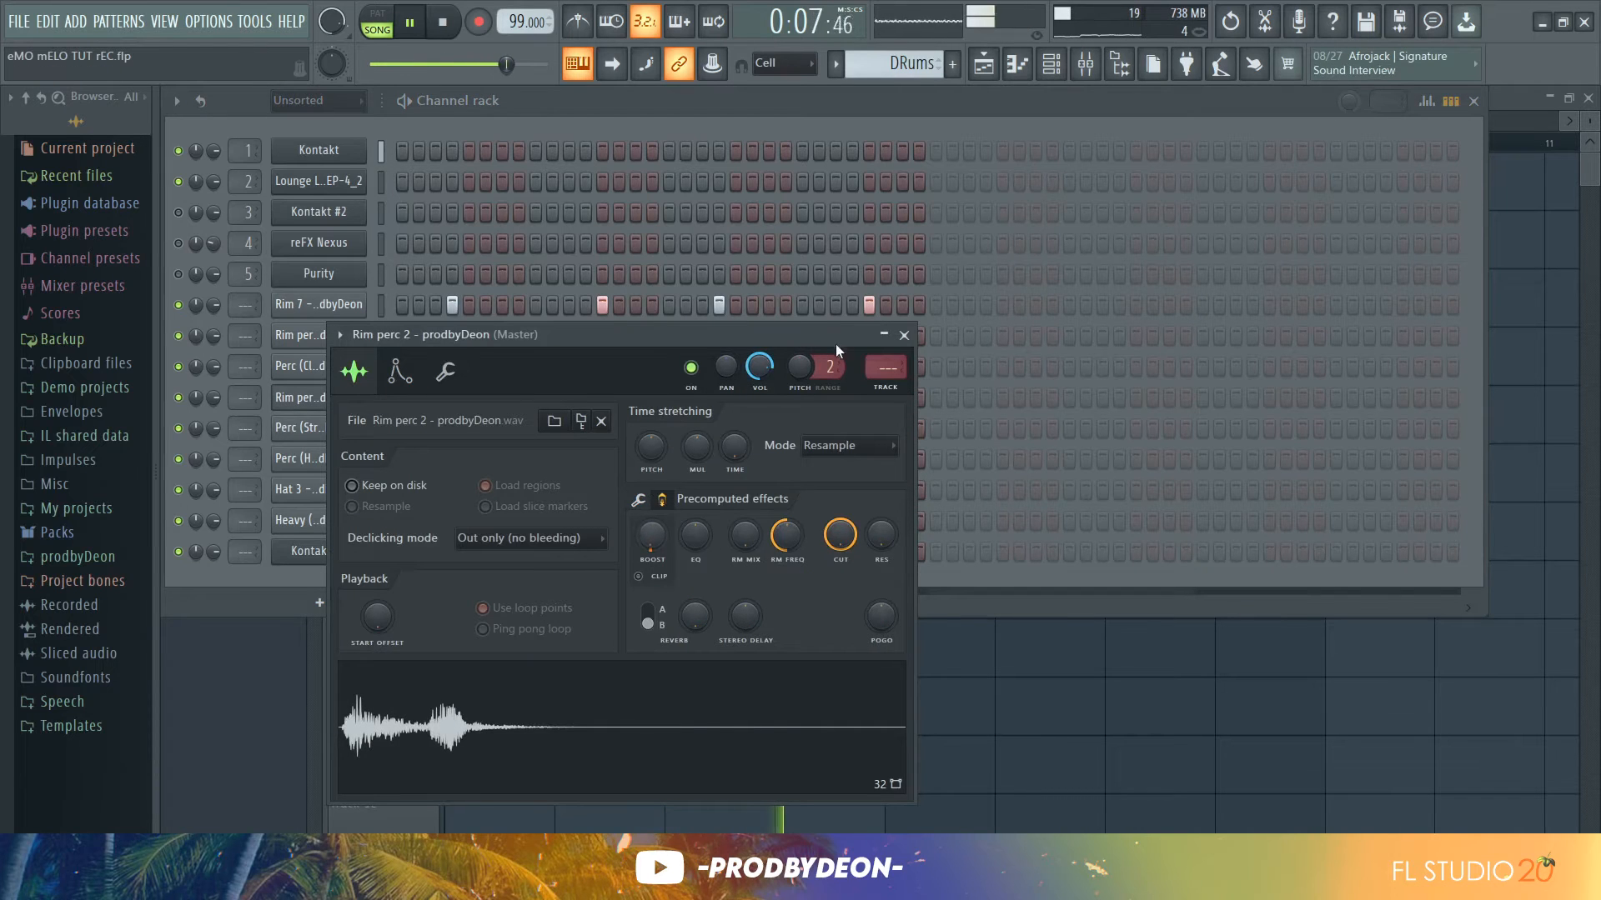
pyautogui.click(905, 335)
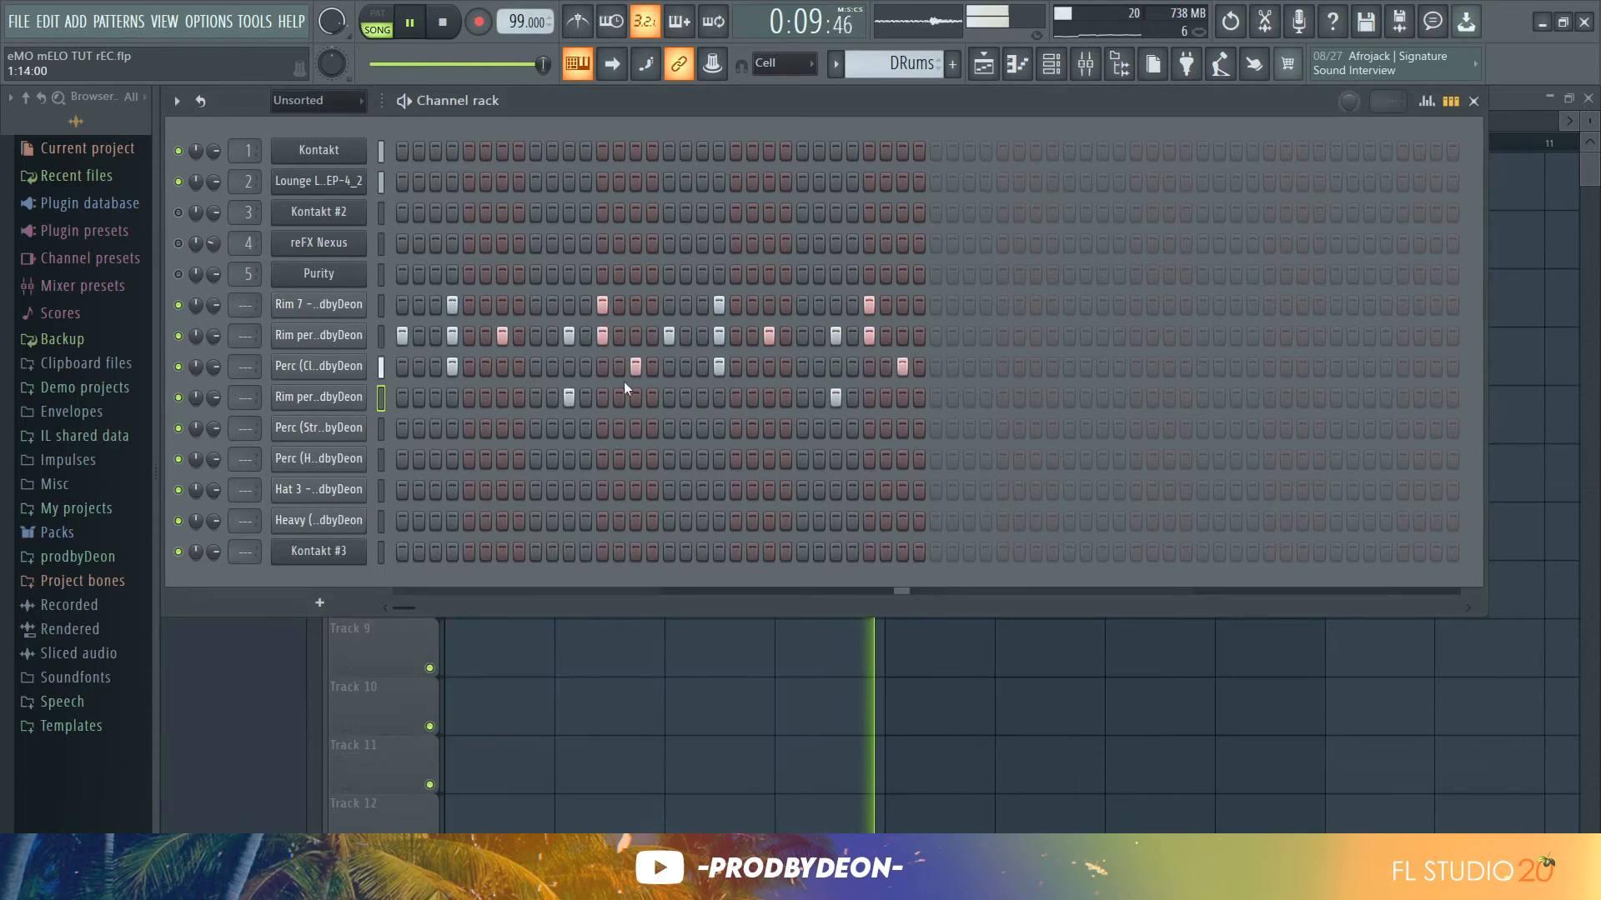
pyautogui.click(354, 429)
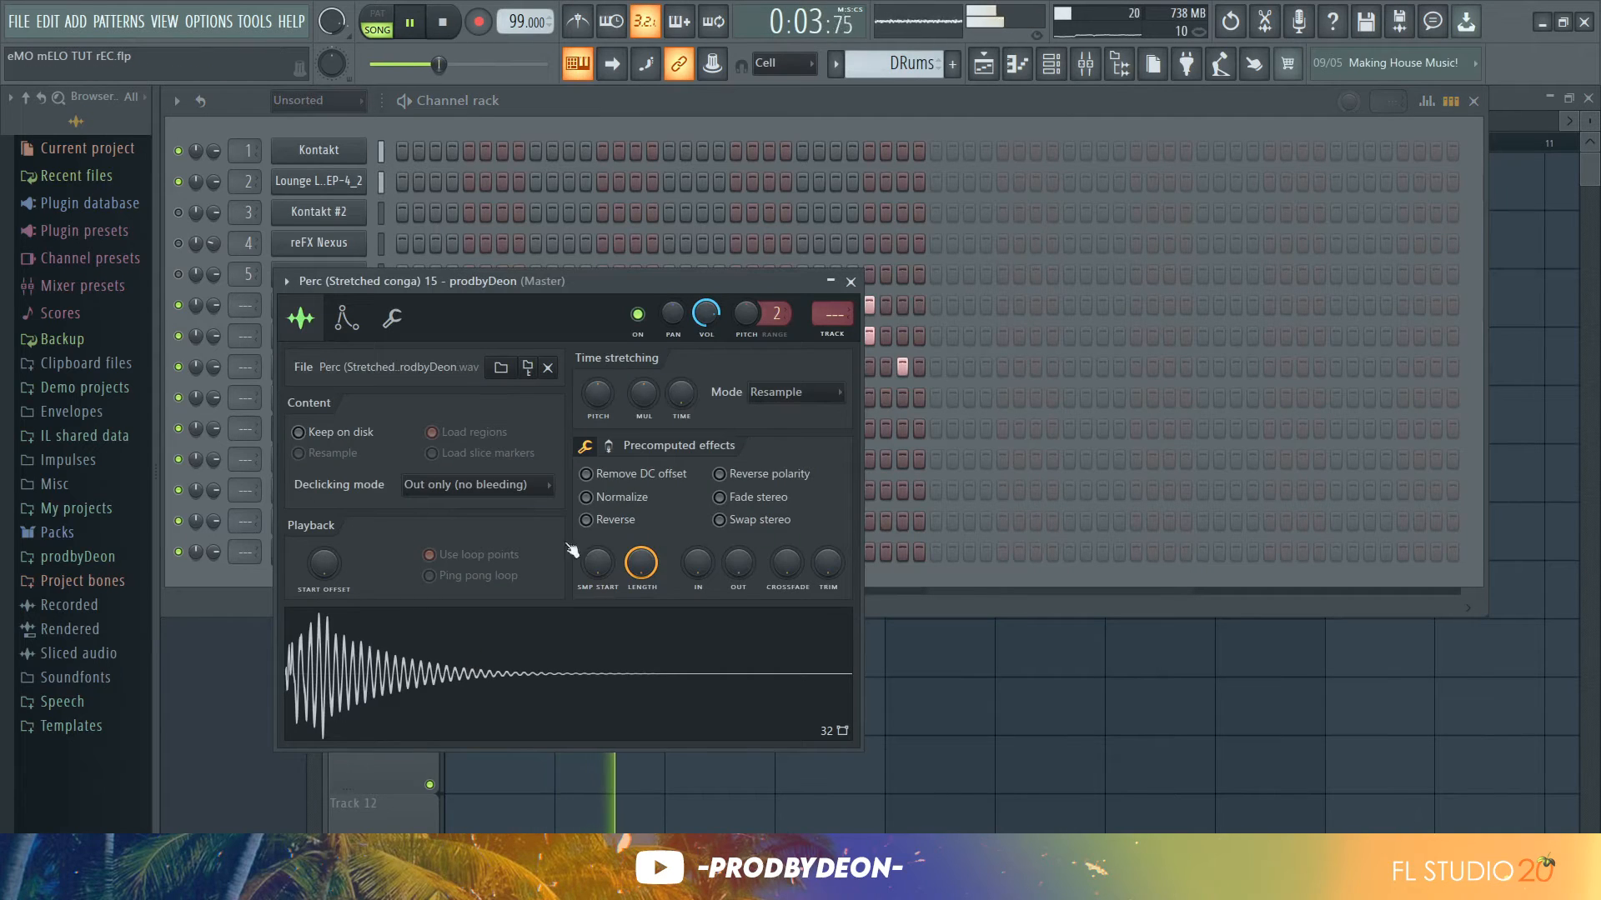
pyautogui.click(608, 448)
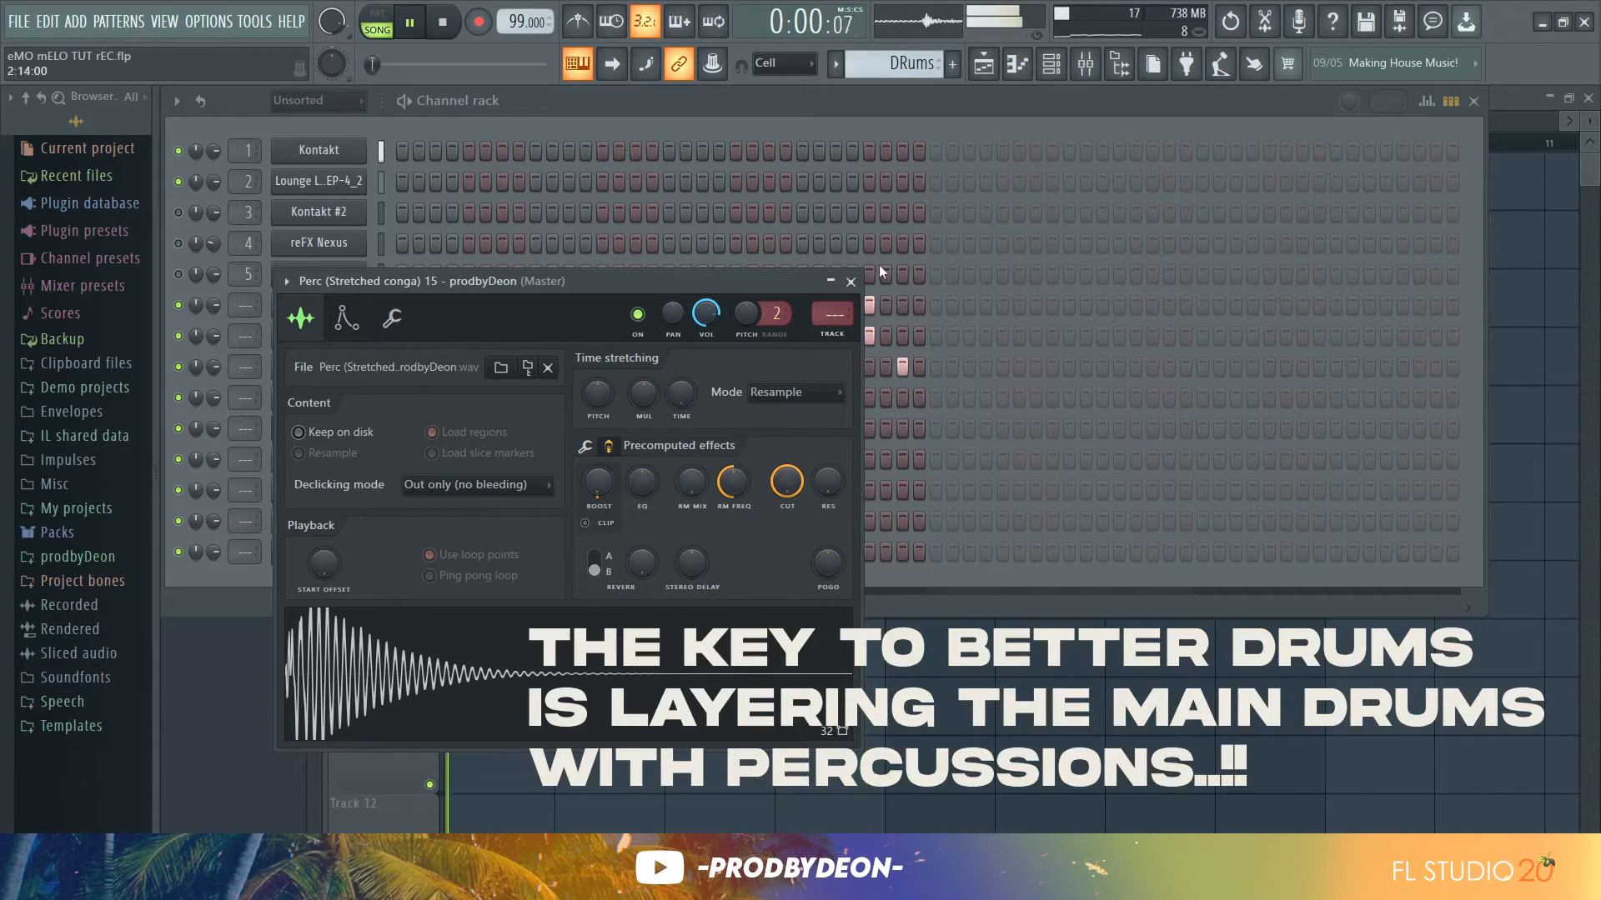
pyautogui.click(851, 282)
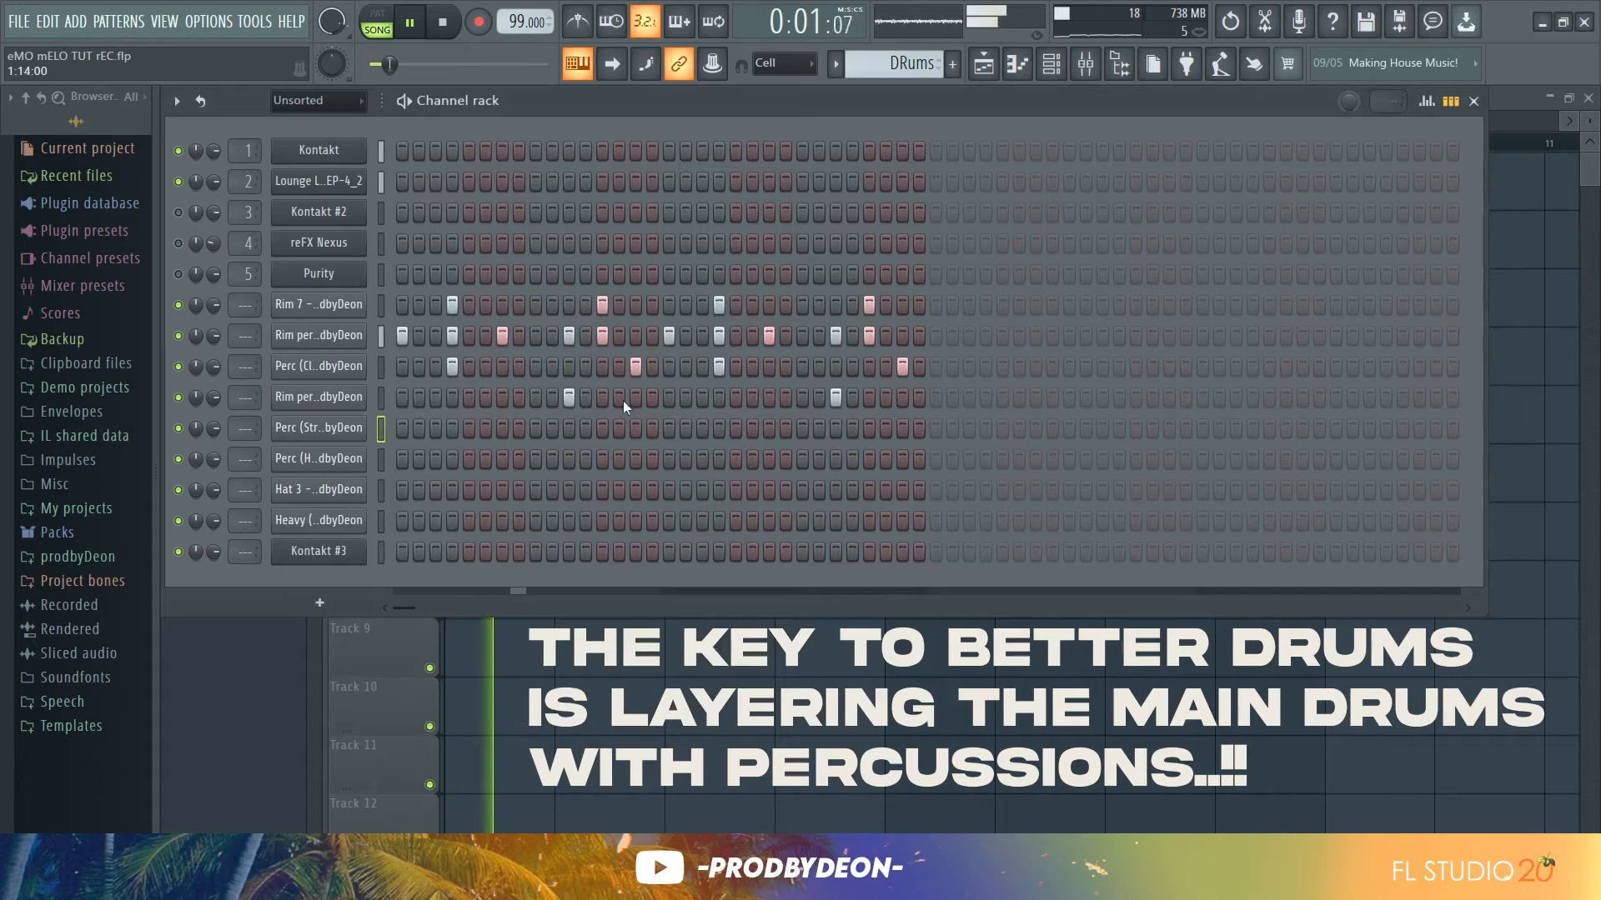
# Program two hits in the Perc (Stretched conga) row, around steps 6 and 22, and play the pattern
pyautogui.click(503, 427)
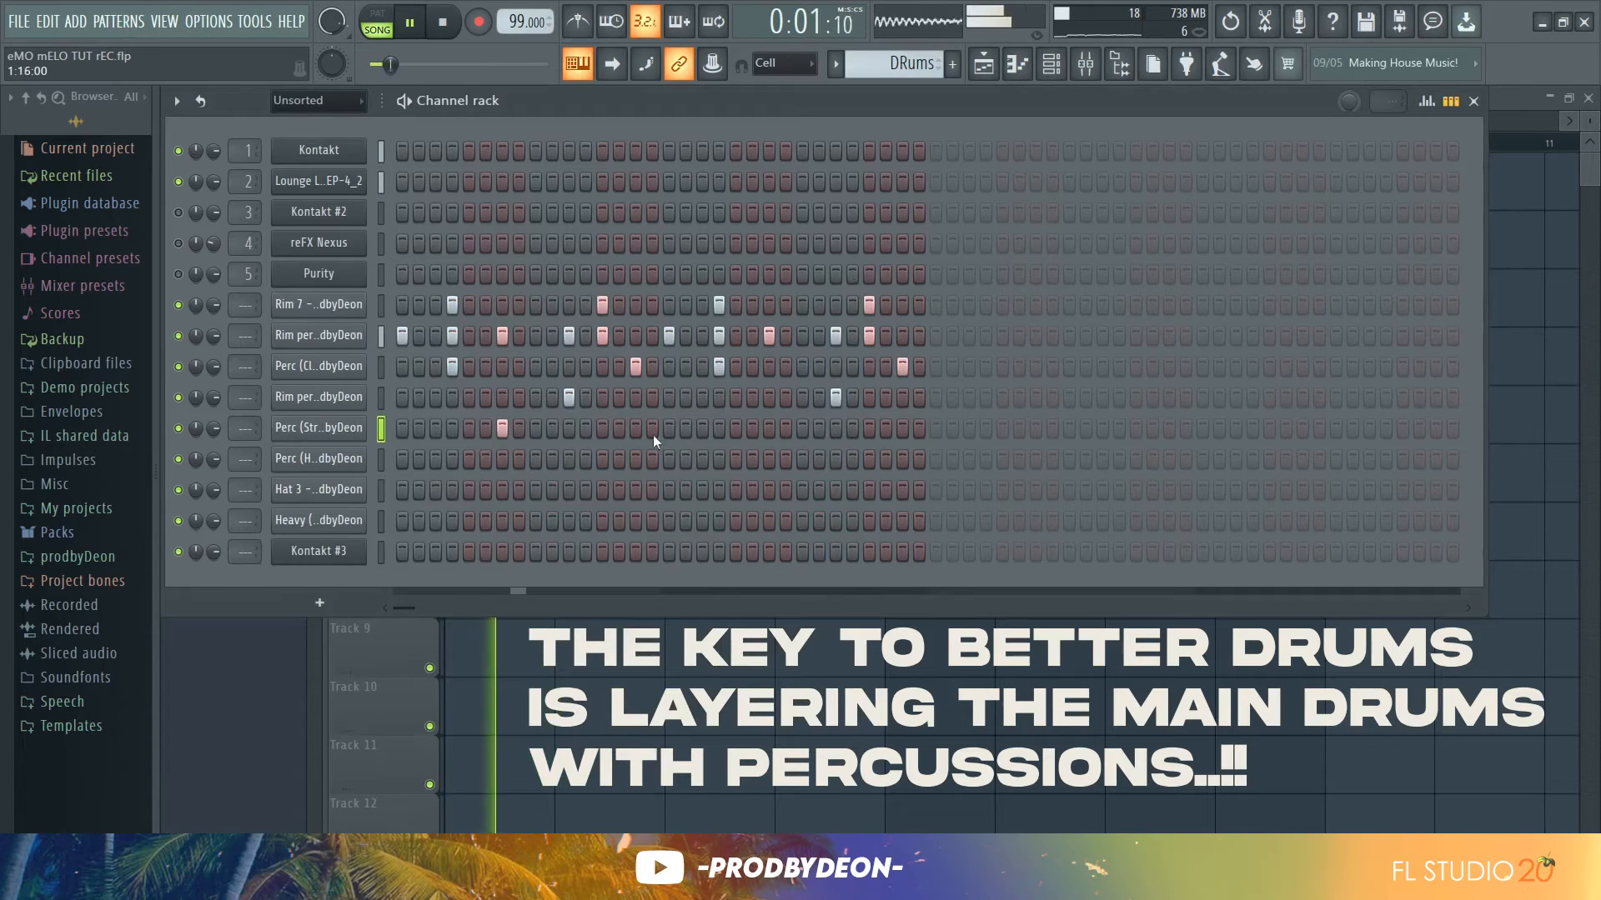
pyautogui.click(767, 427)
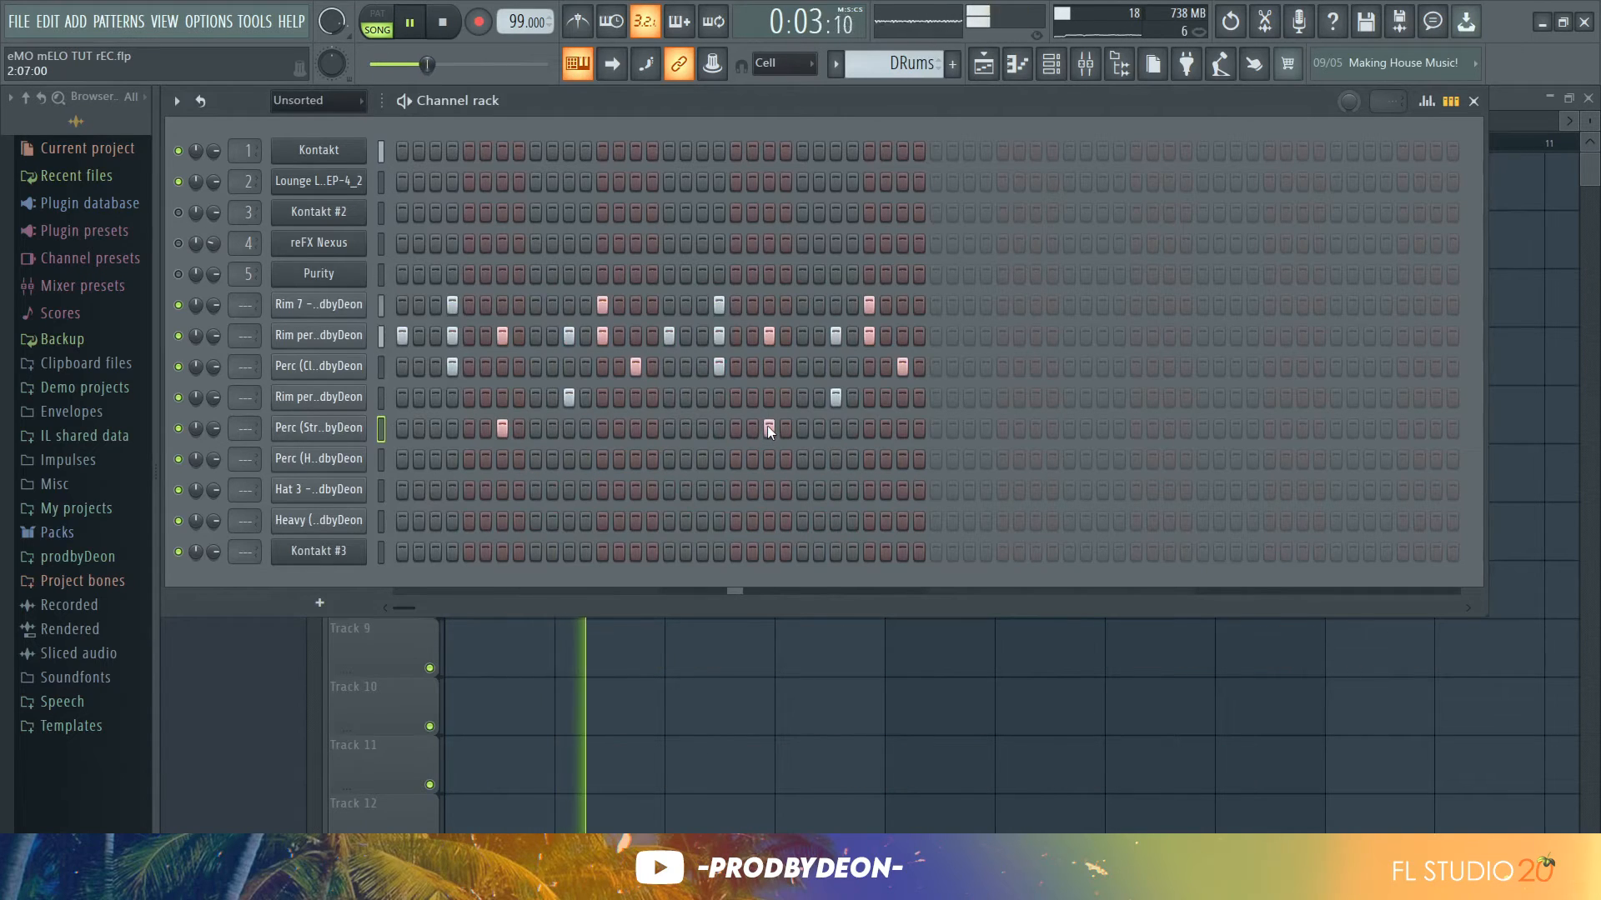
pyautogui.press('space')
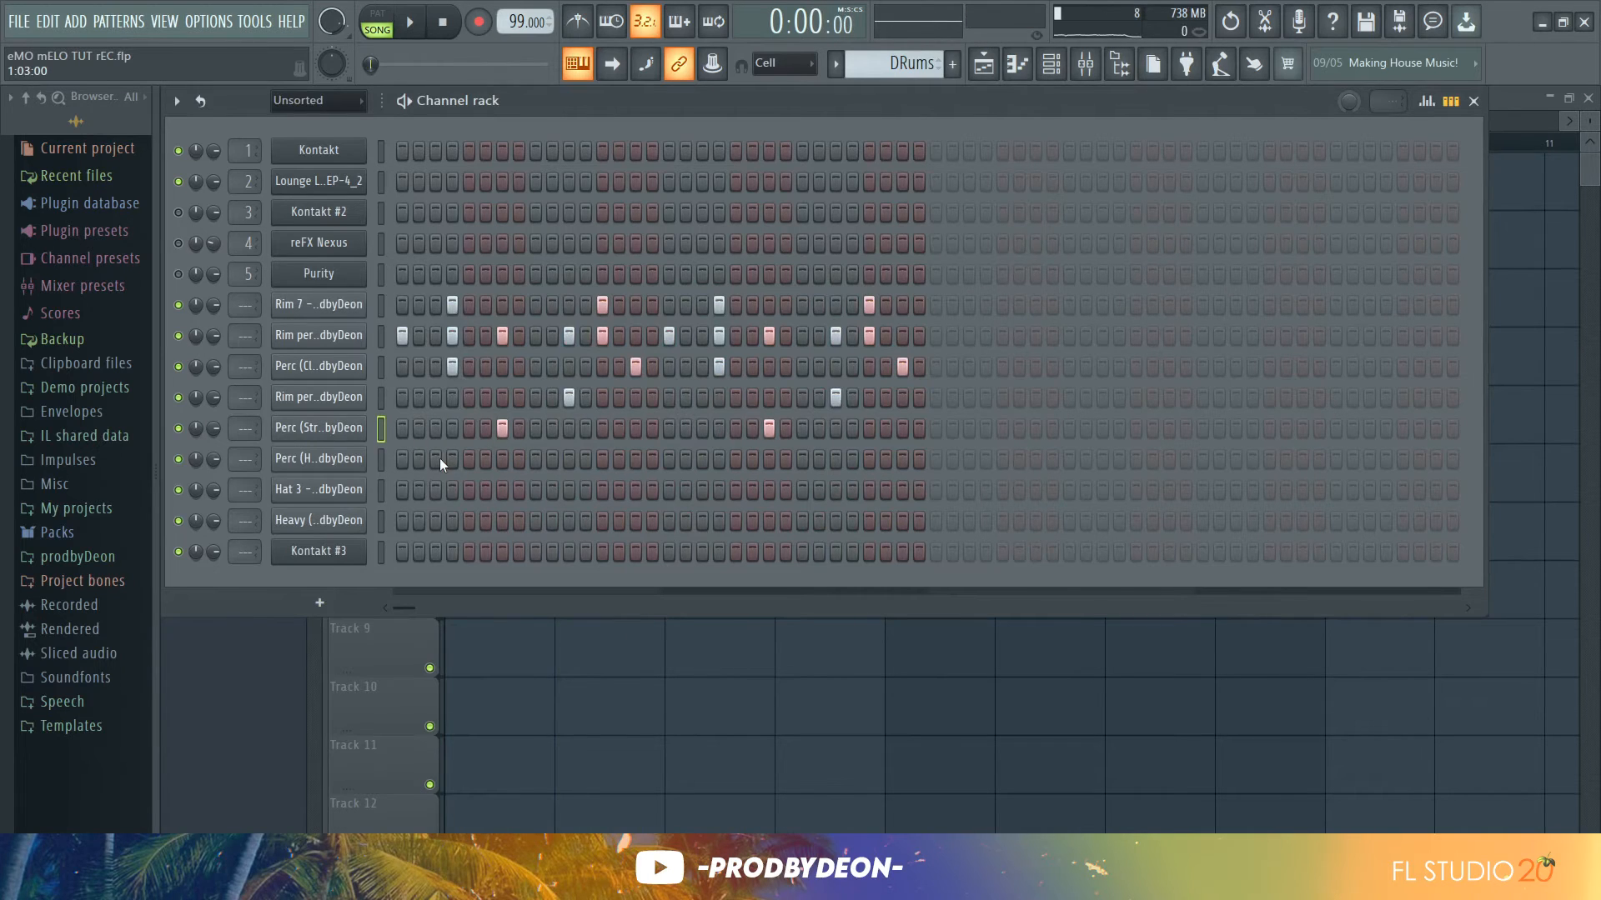
pyautogui.press('space')
# Inspect the Perc (Hand Drum Conga) sample's precomputed effects, then add one hit near the end of its row
pyautogui.click(350, 460)
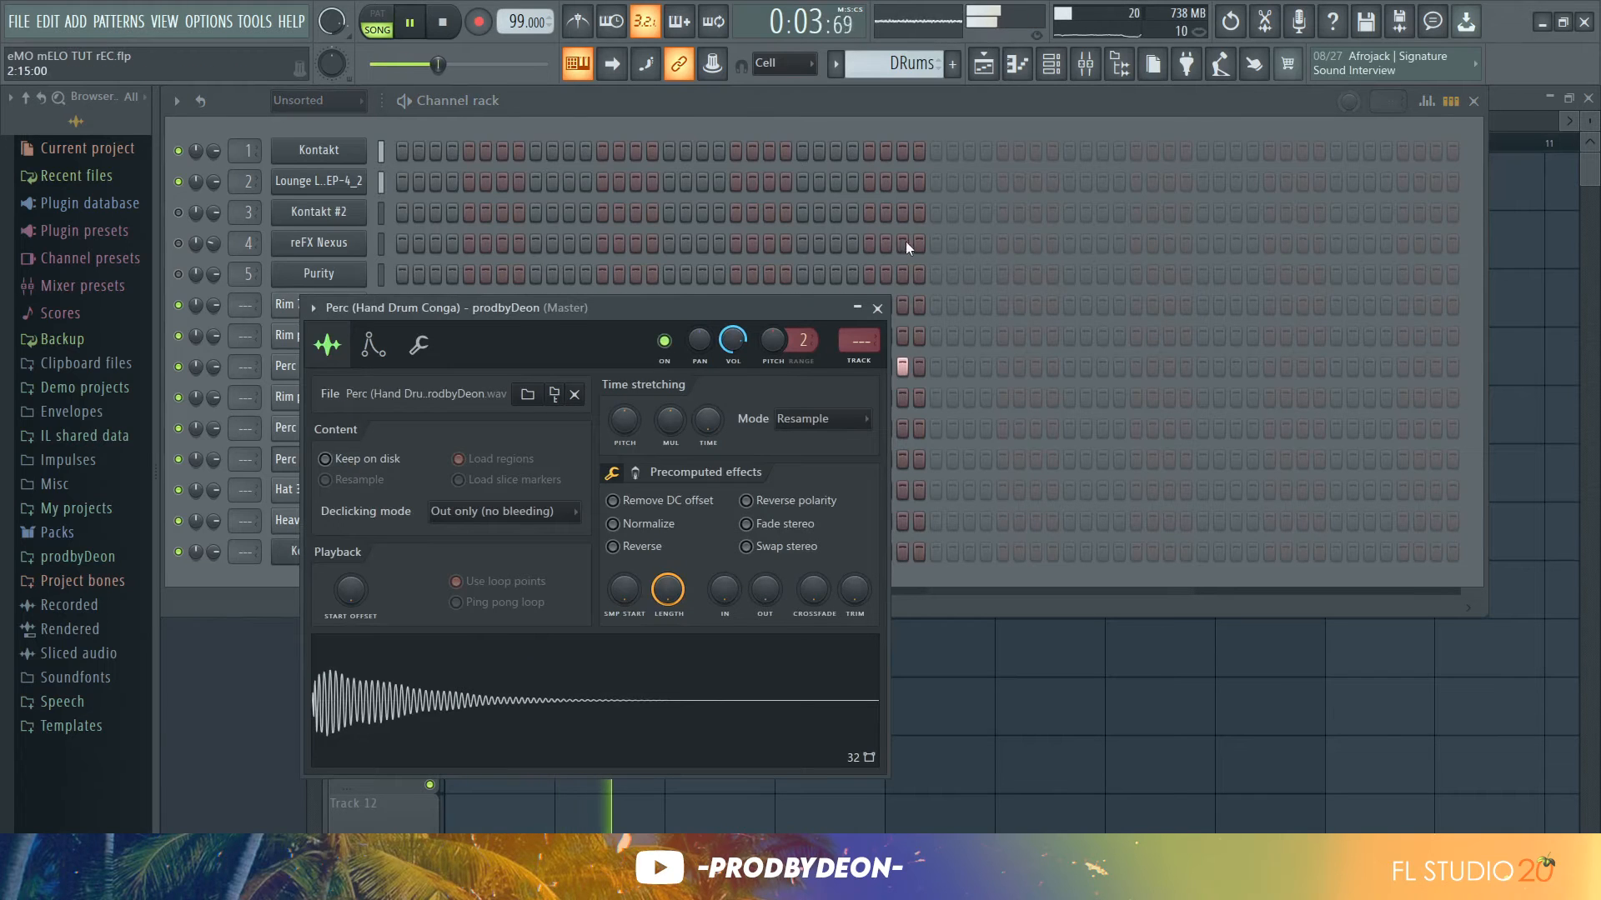
pyautogui.click(638, 473)
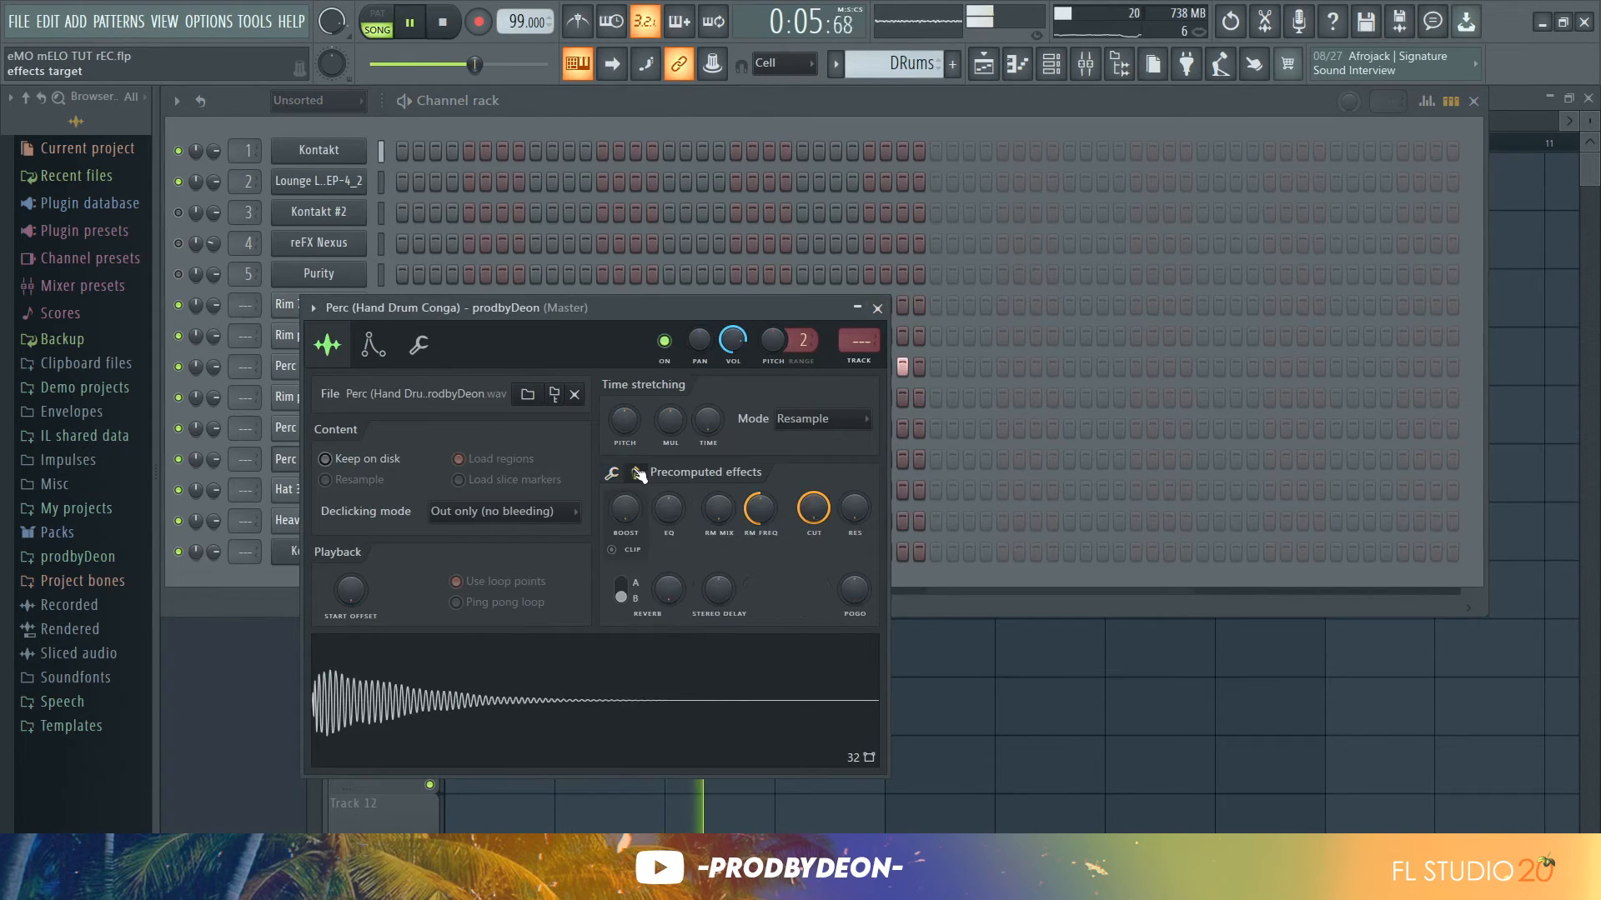
pyautogui.scroll(-3, 630, 507)
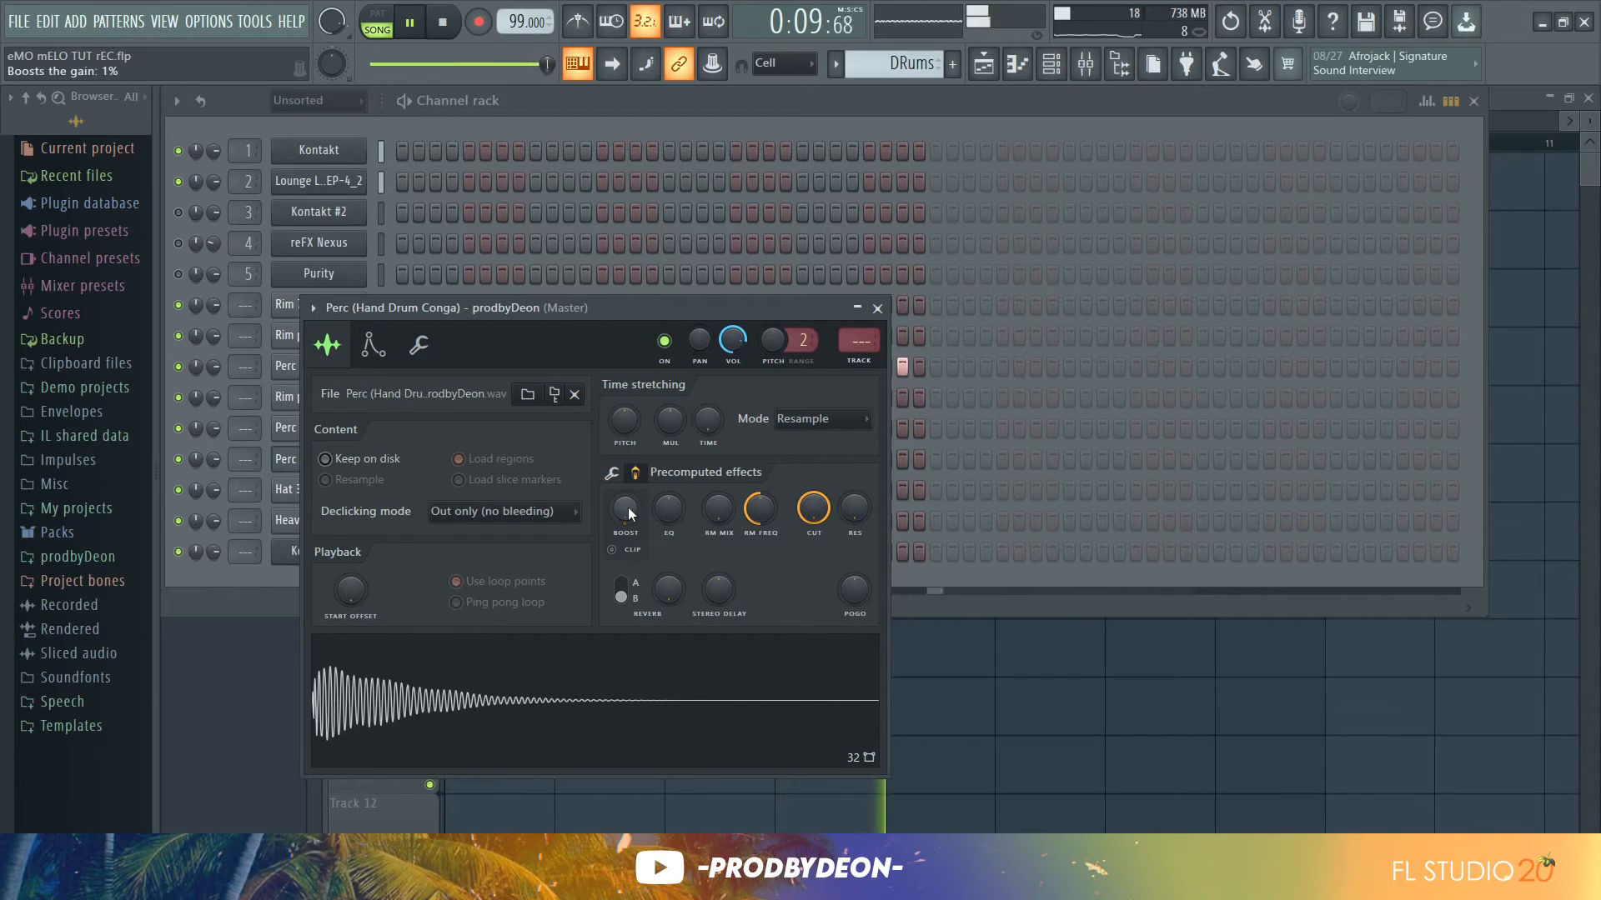
pyautogui.click(878, 308)
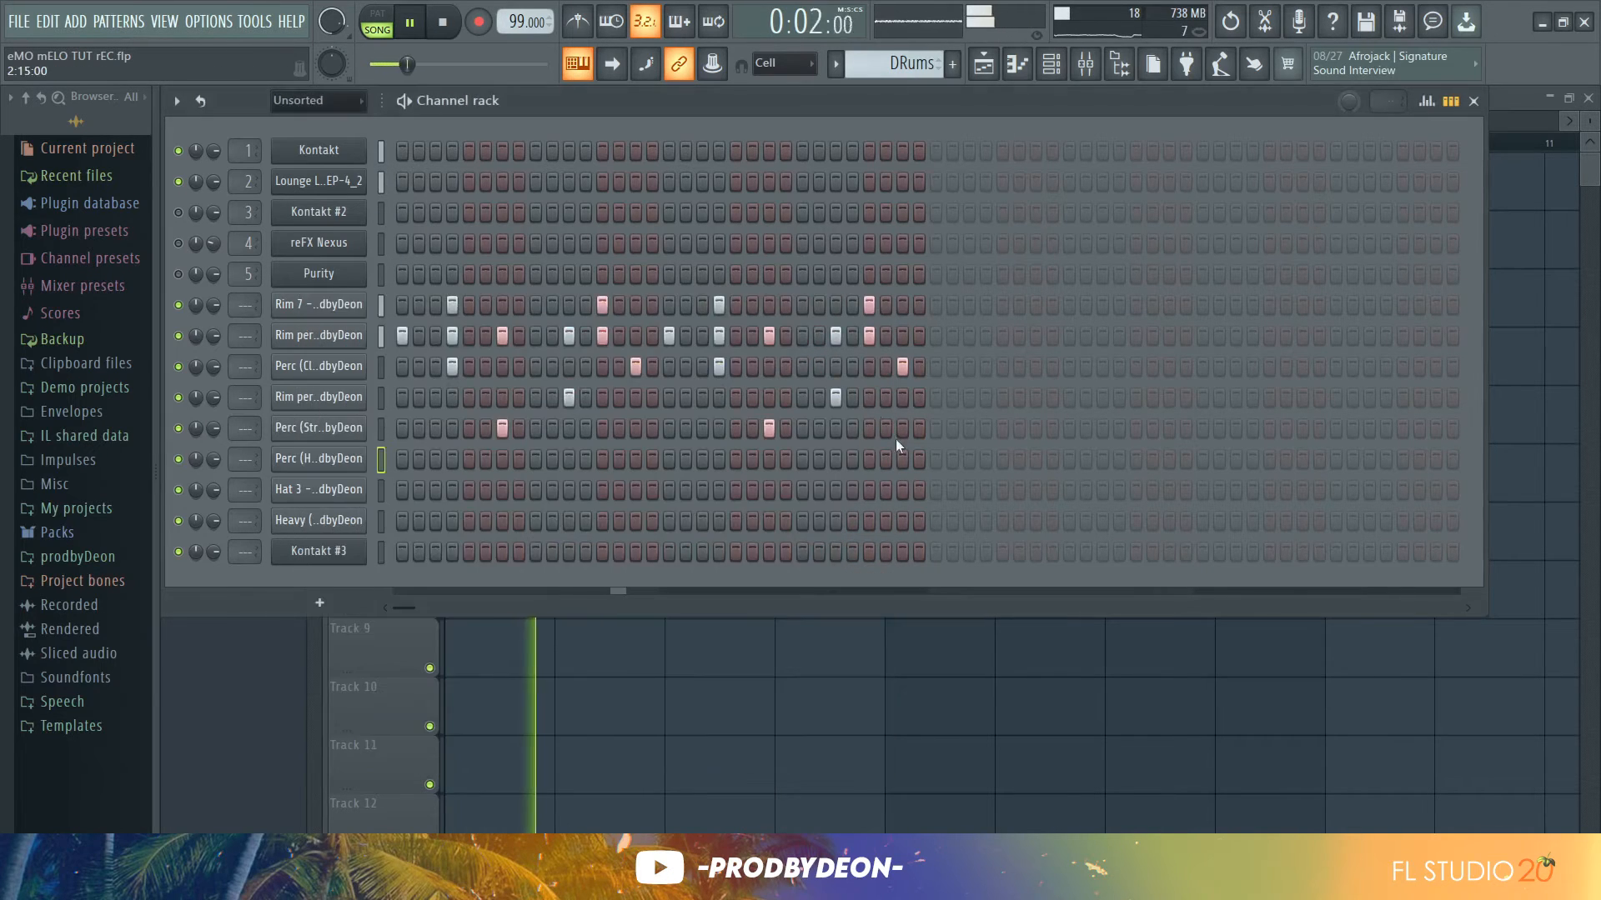
pyautogui.click(904, 461)
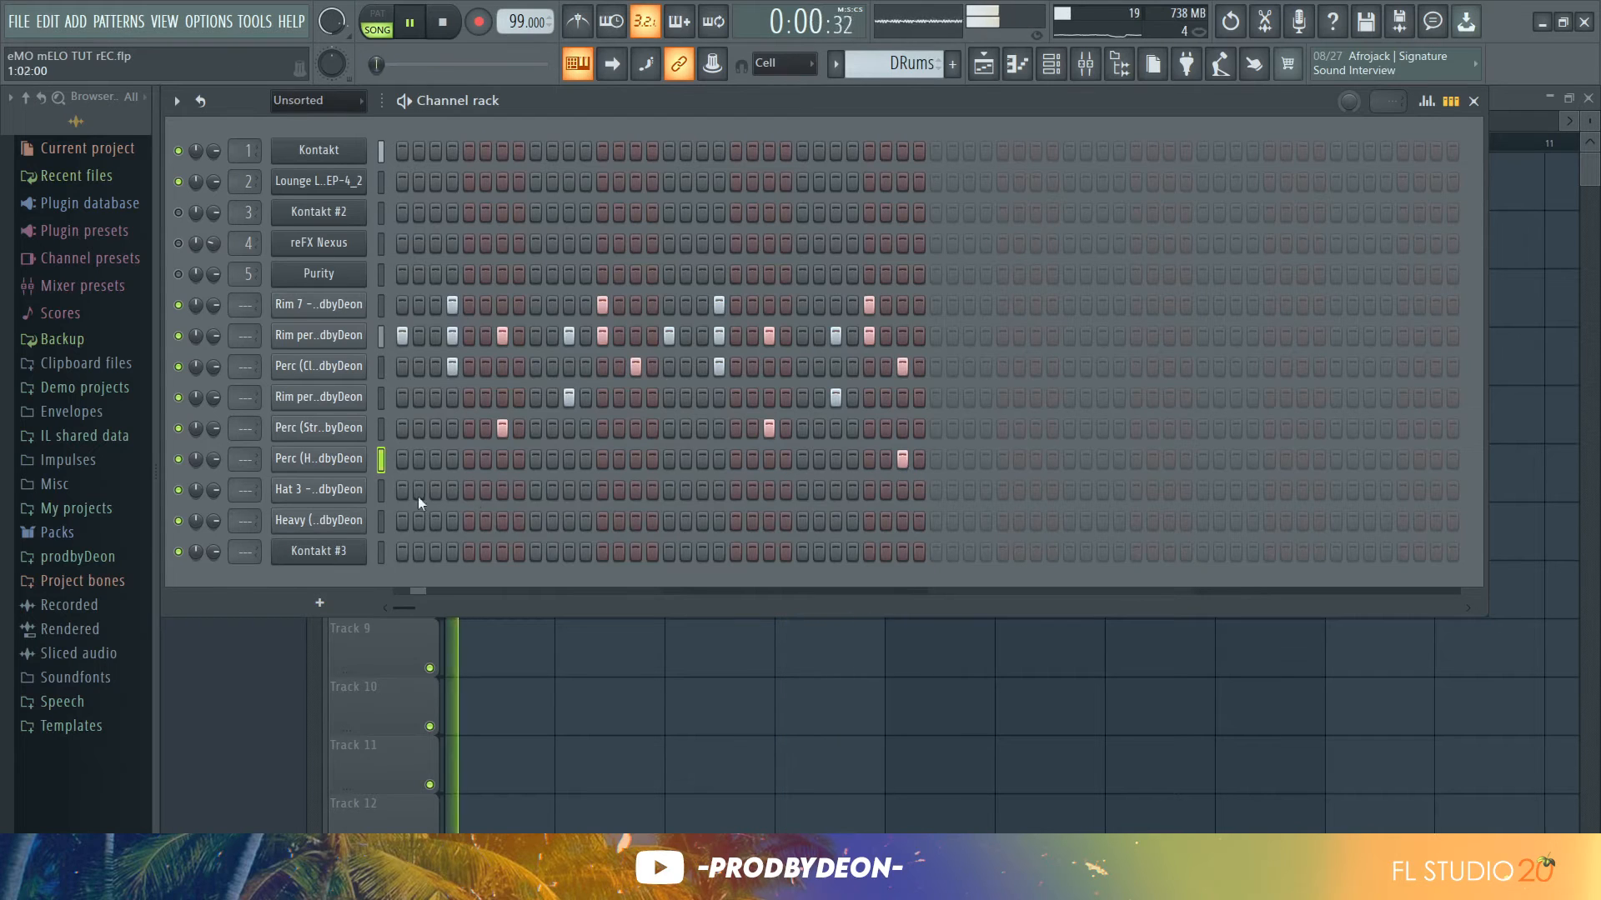
# Open the Hat 3 piano roll and ramp up the velocities of the four-note roll in bar 2
pyautogui.click(330, 489)
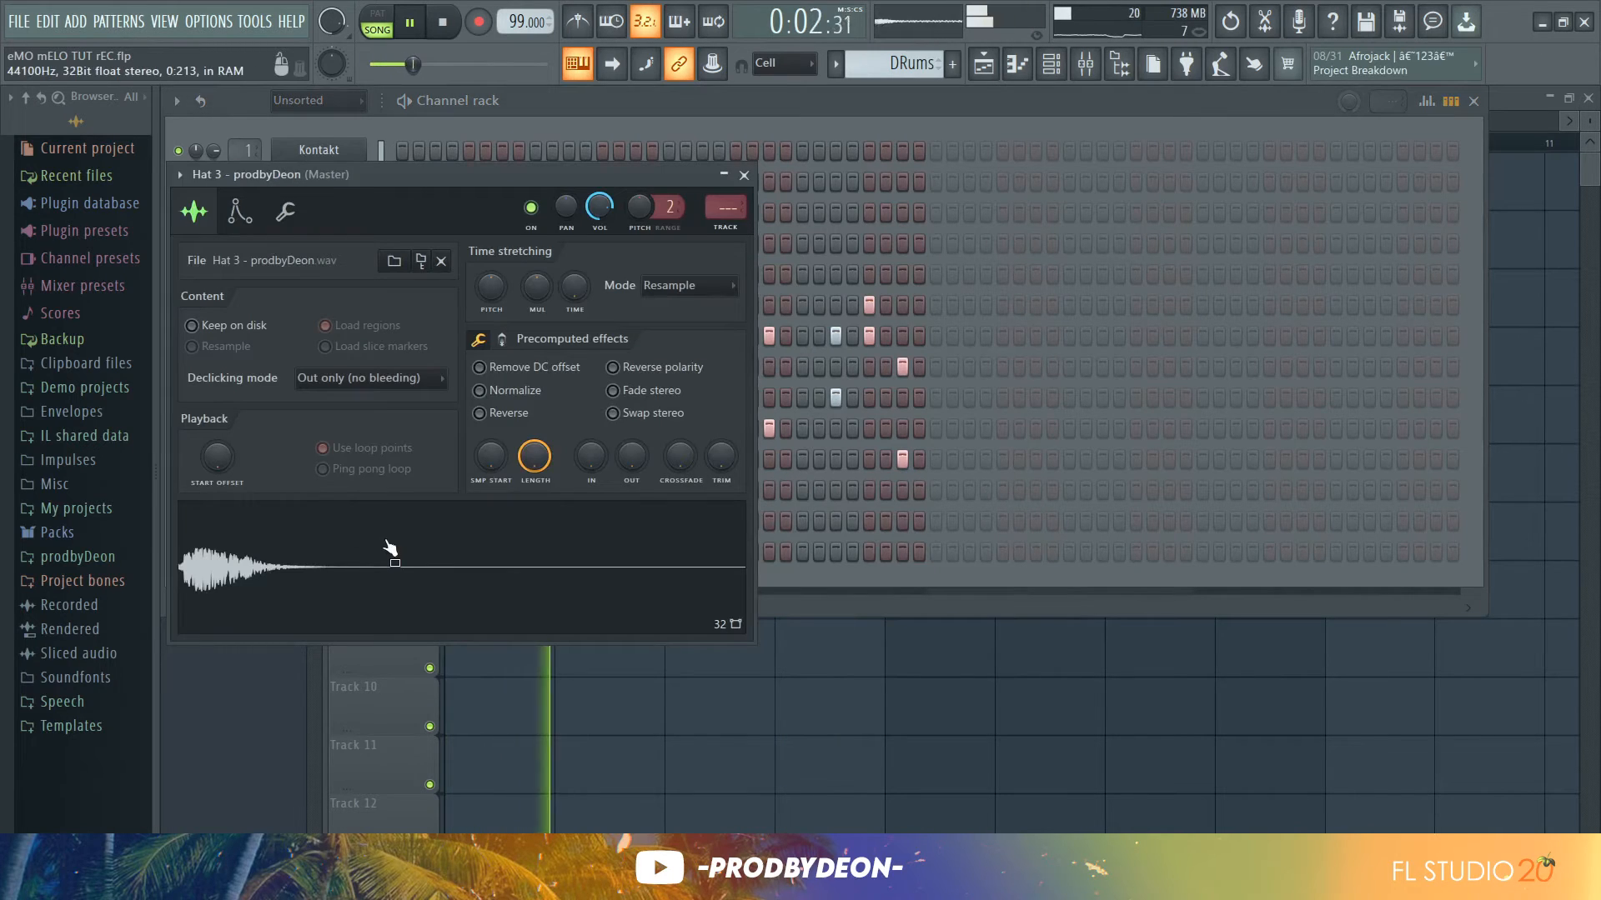
pyautogui.click(502, 340)
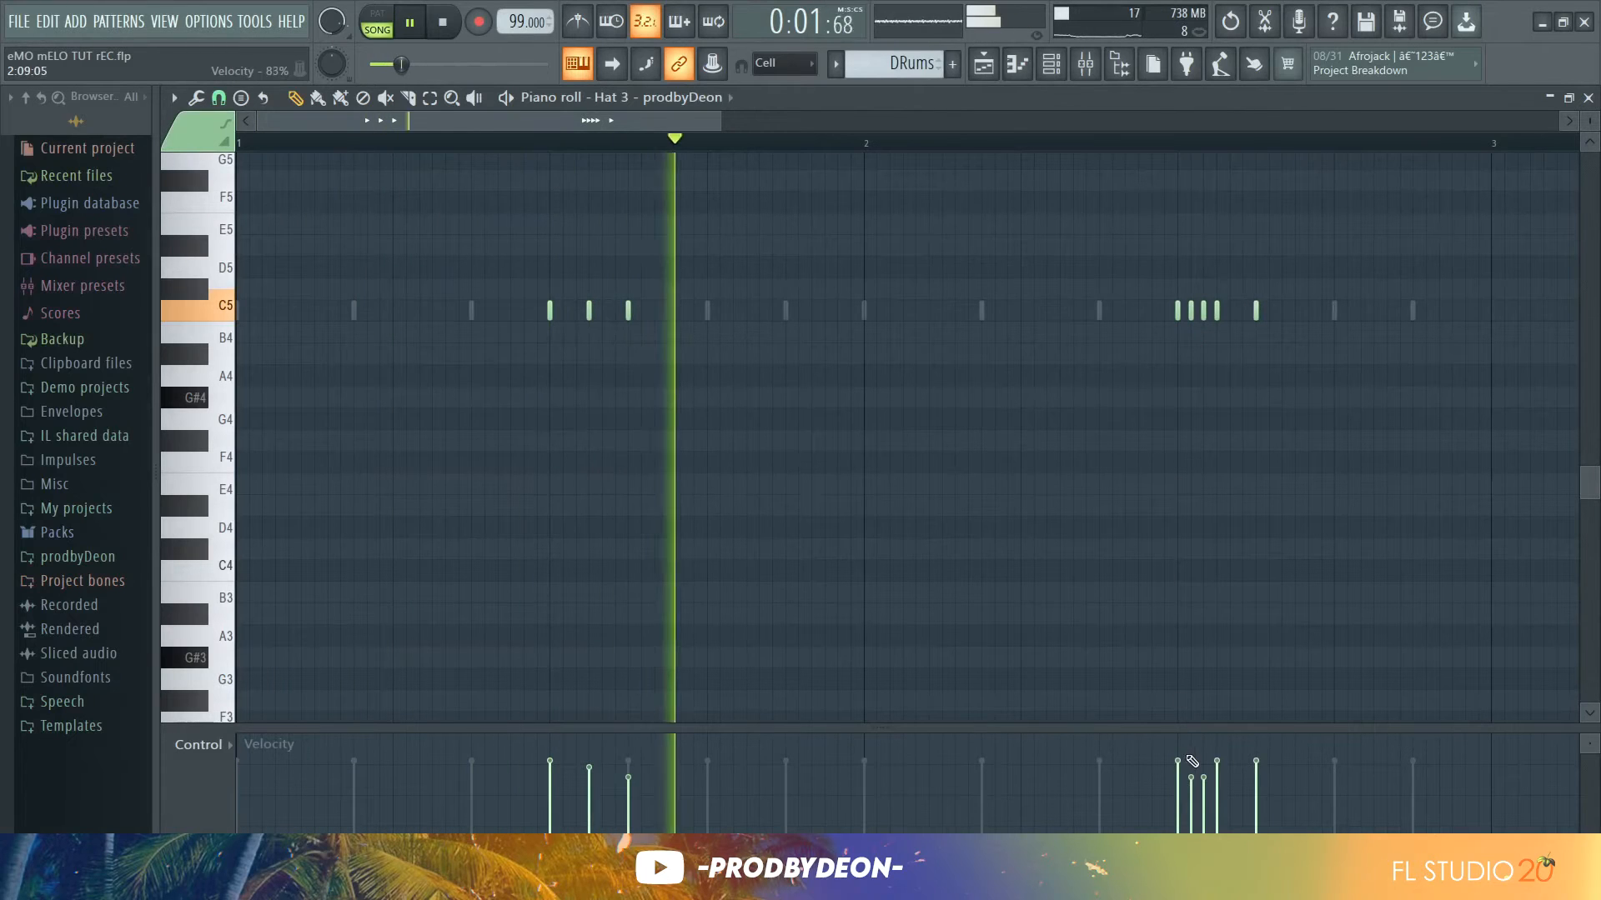
pyautogui.moveTo(1191, 784); pyautogui.dragTo(1174, 807)
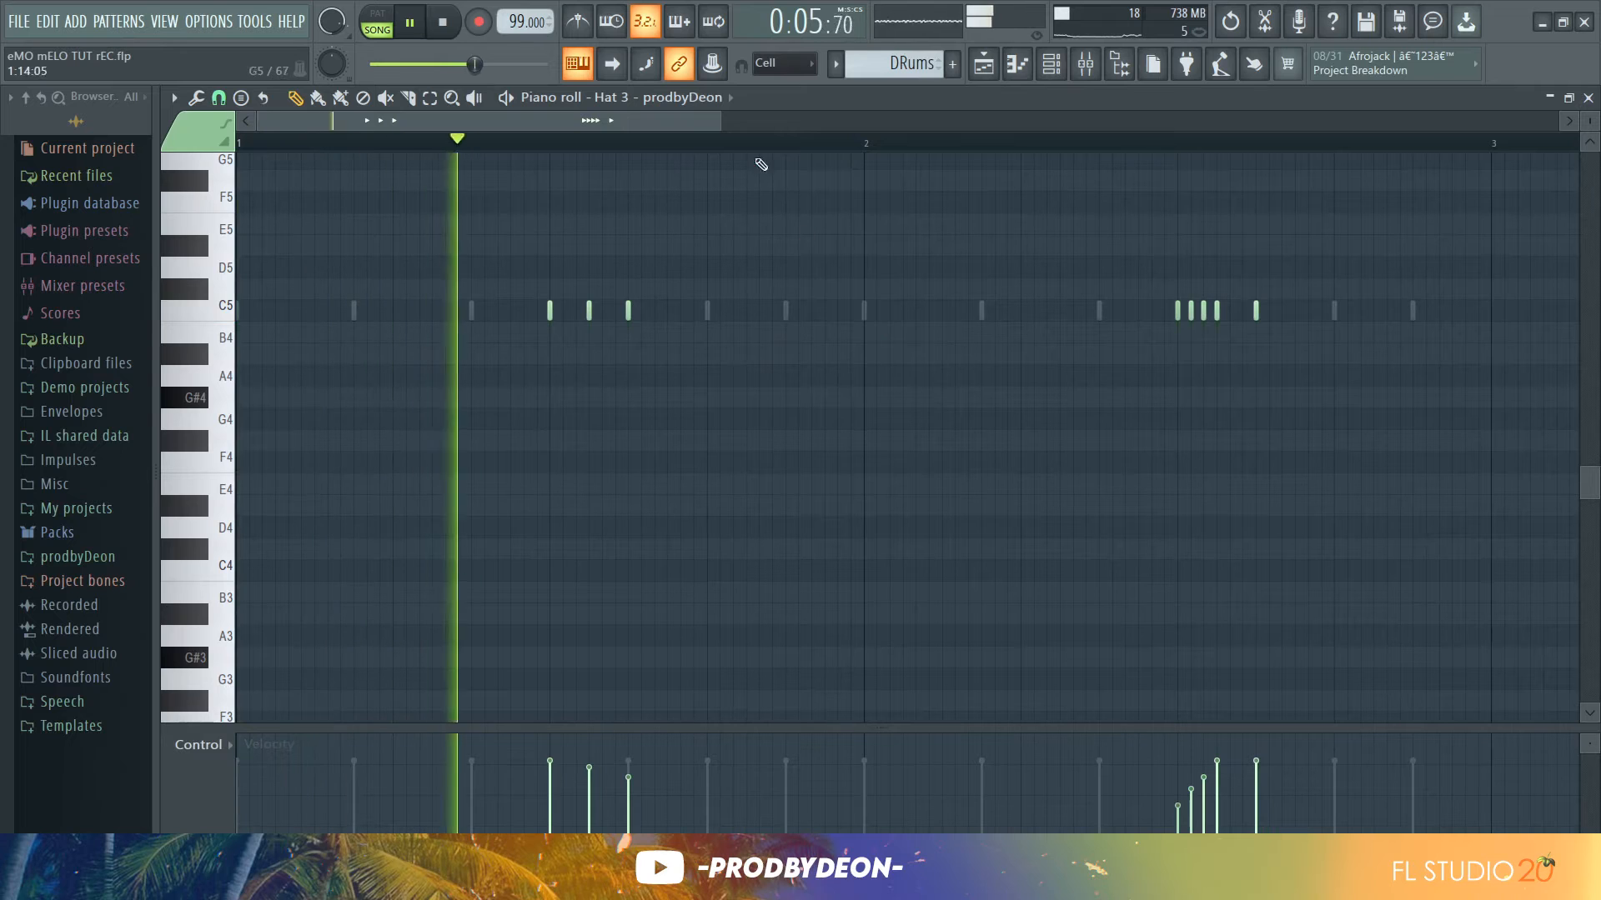
# Add three quick G#4 hat notes at the end of bar 2 and nudge the last one into place
pyautogui.moveTo(722, 121); pyautogui.dragTo(885, 125)
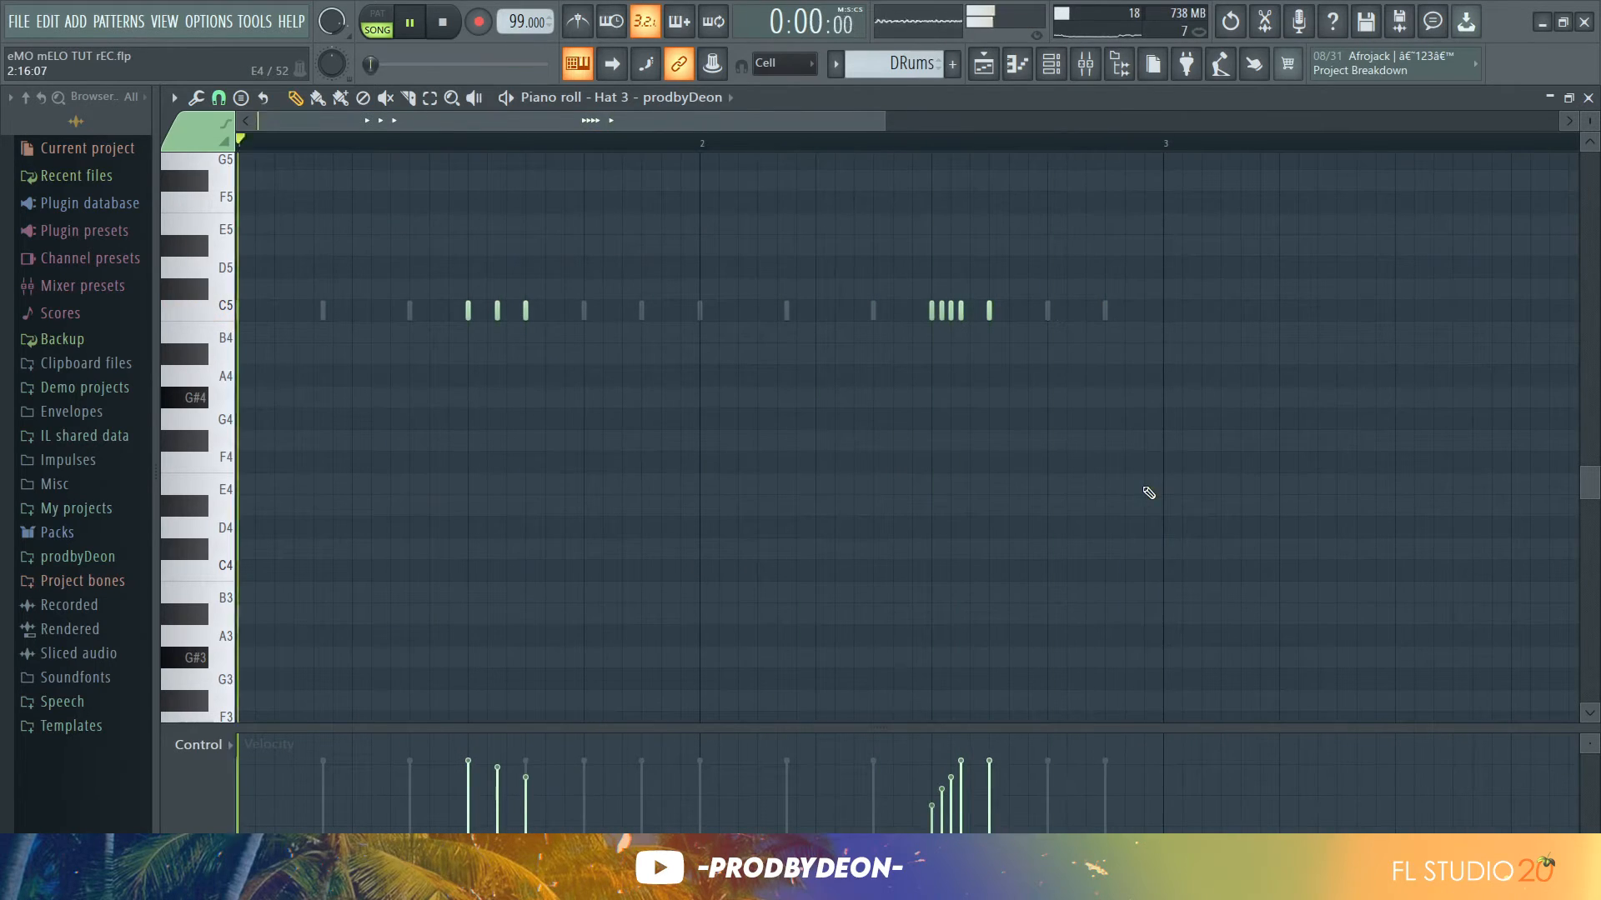
pyautogui.press('space')
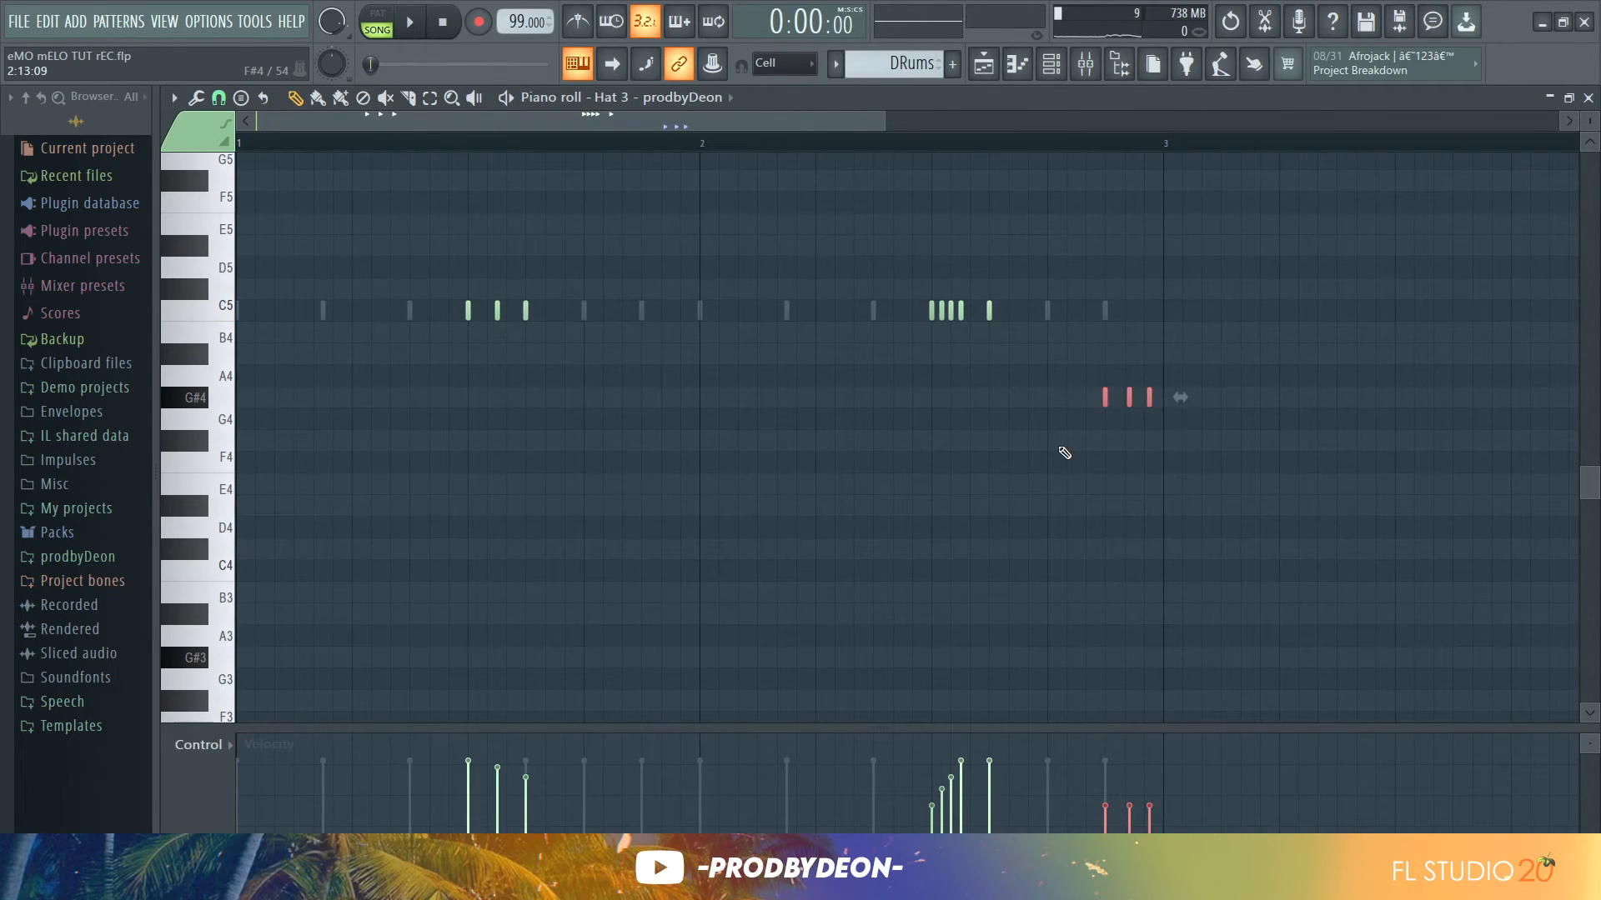
pyautogui.press('space')
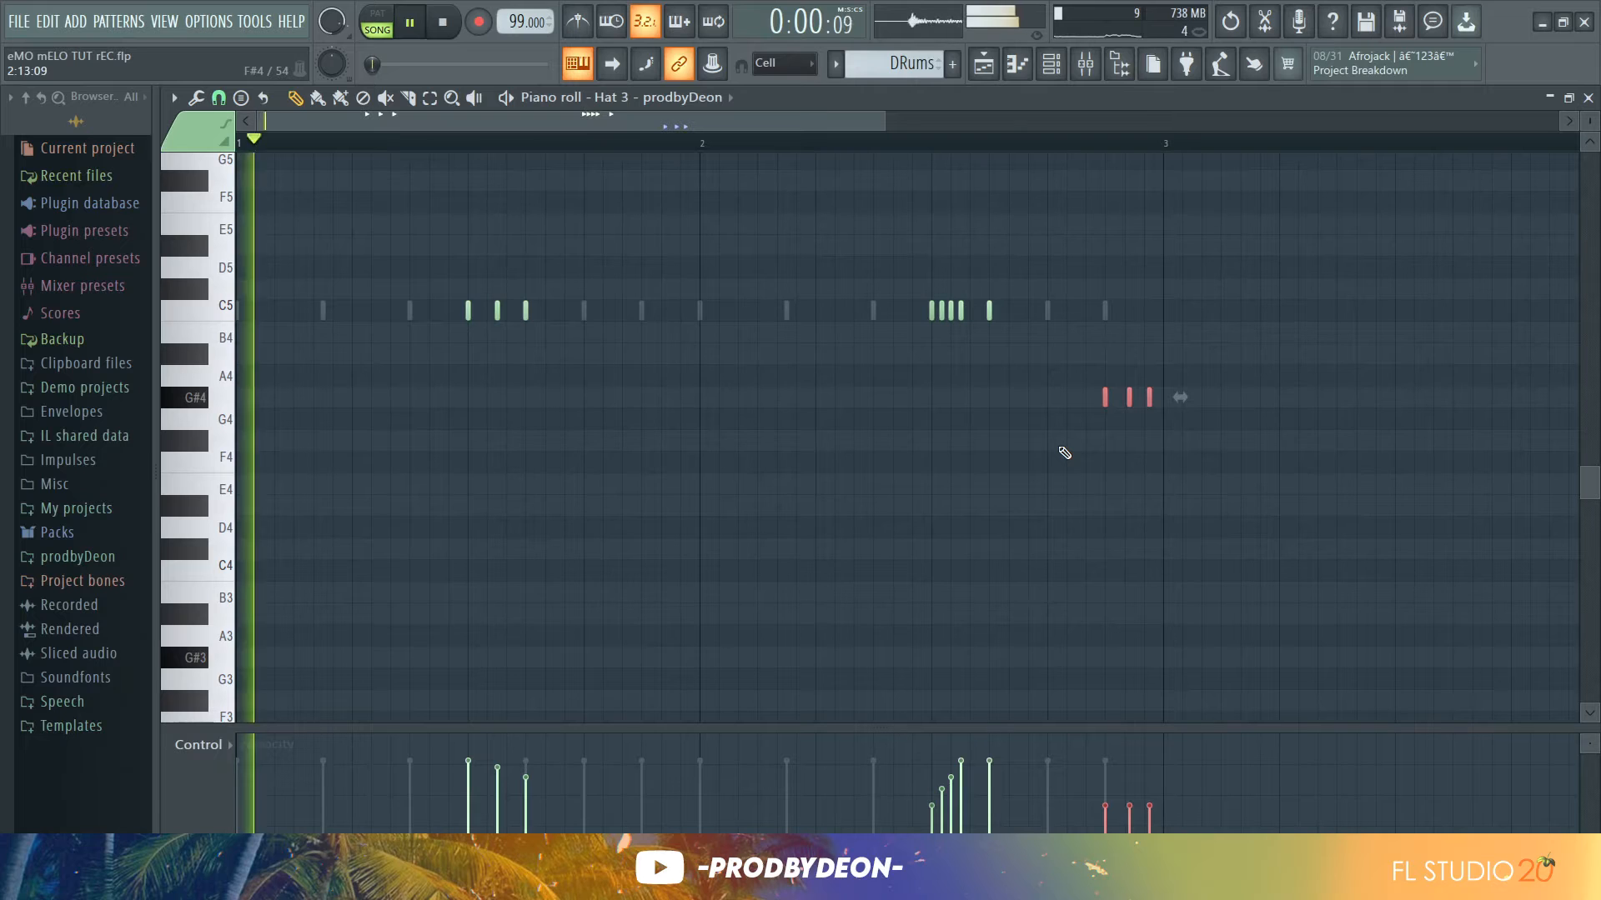
pyautogui.rightClick(1130, 397)
pyautogui.click(1127, 397)
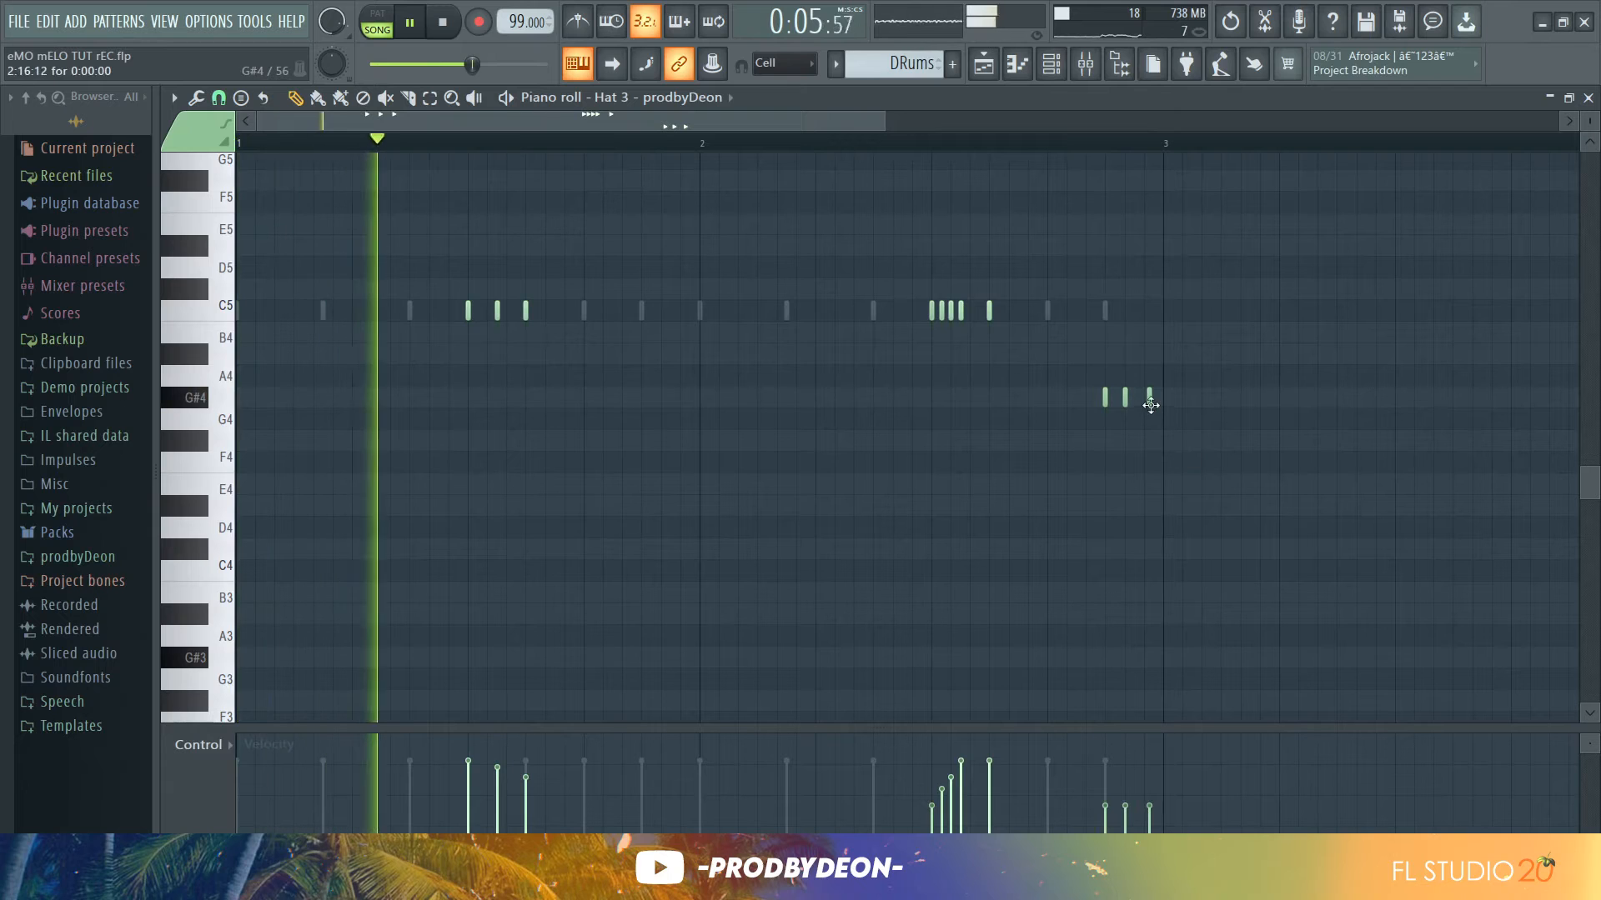
pyautogui.moveTo(1151, 405); pyautogui.dragTo(1145, 405)
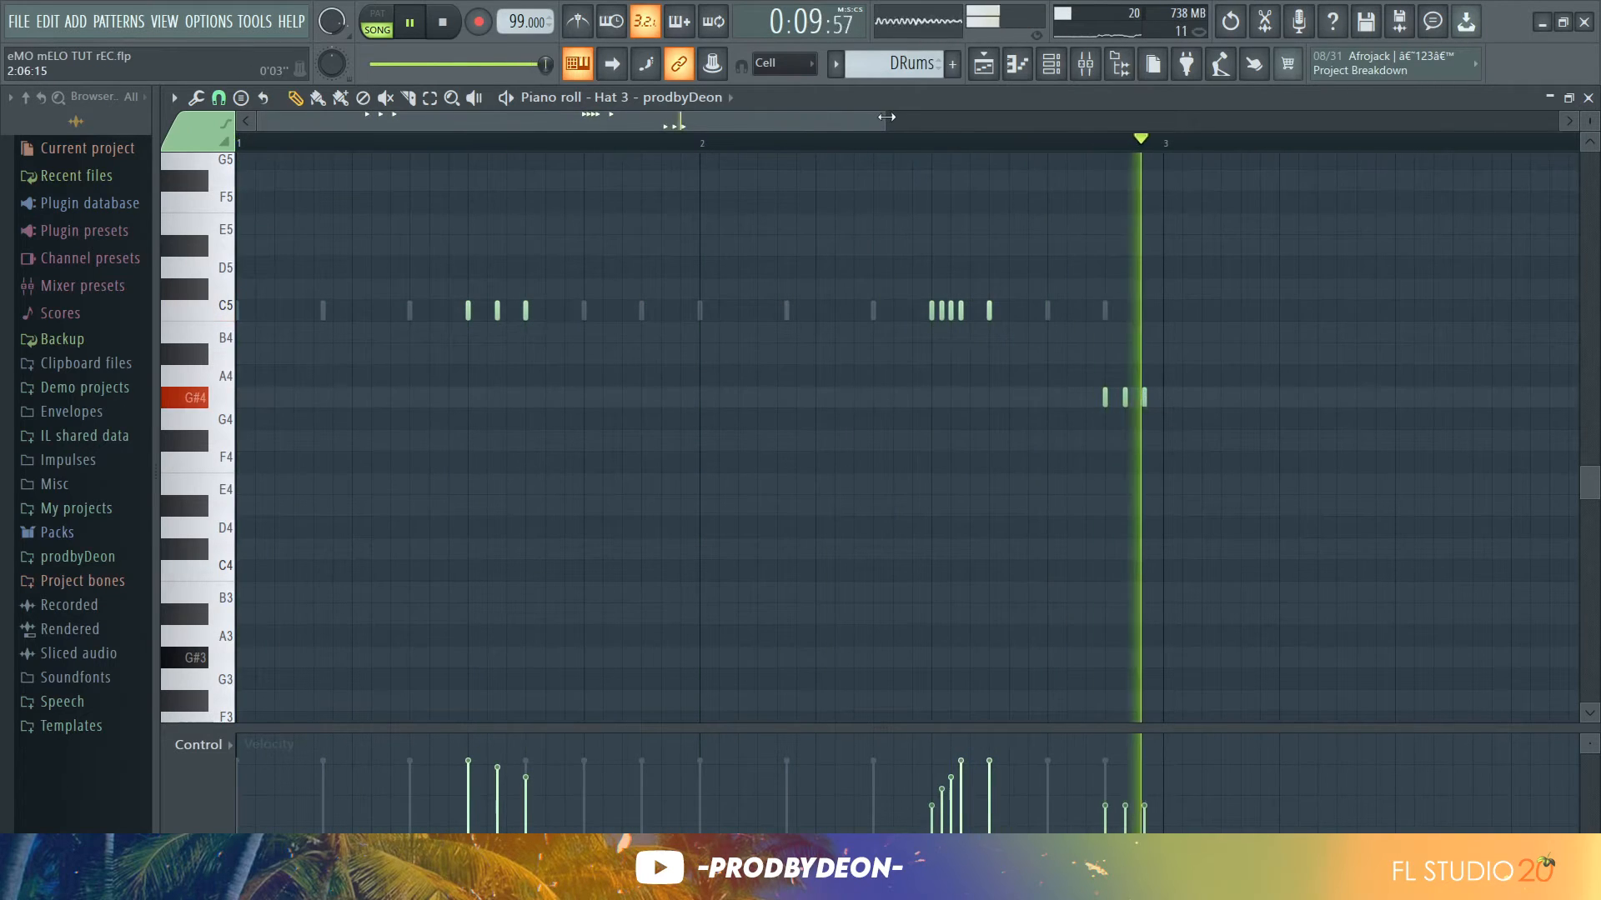
# Lower the velocities of the three G#4 hat notes
pyautogui.moveTo(886, 116); pyautogui.dragTo(1265, 163)
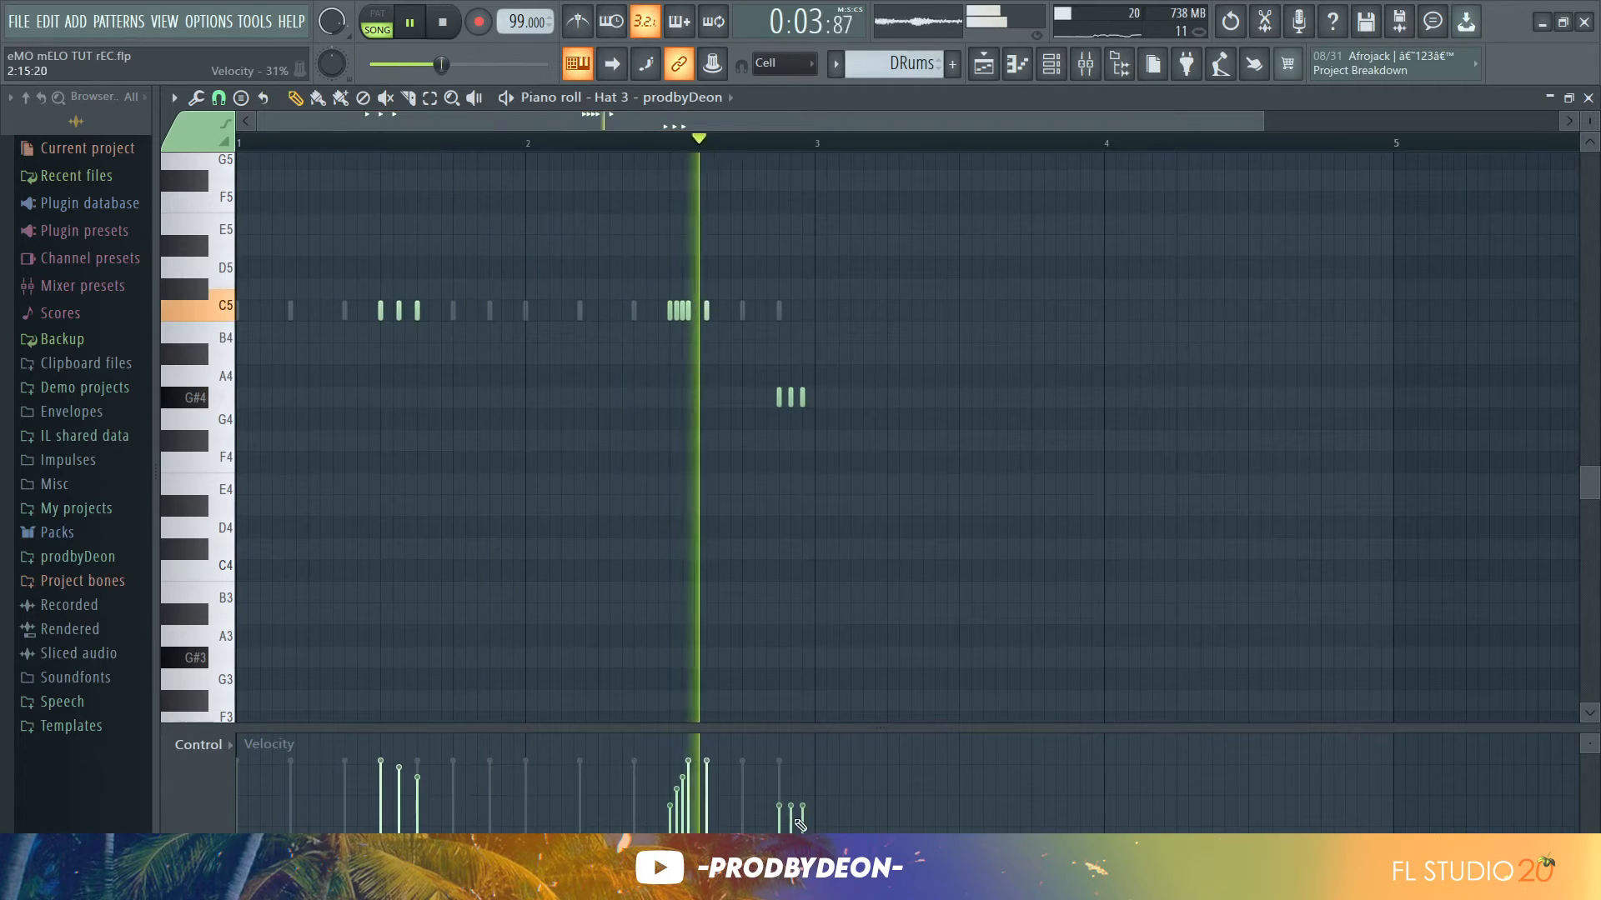
pyautogui.moveTo(777, 826); pyautogui.dragTo(803, 821)
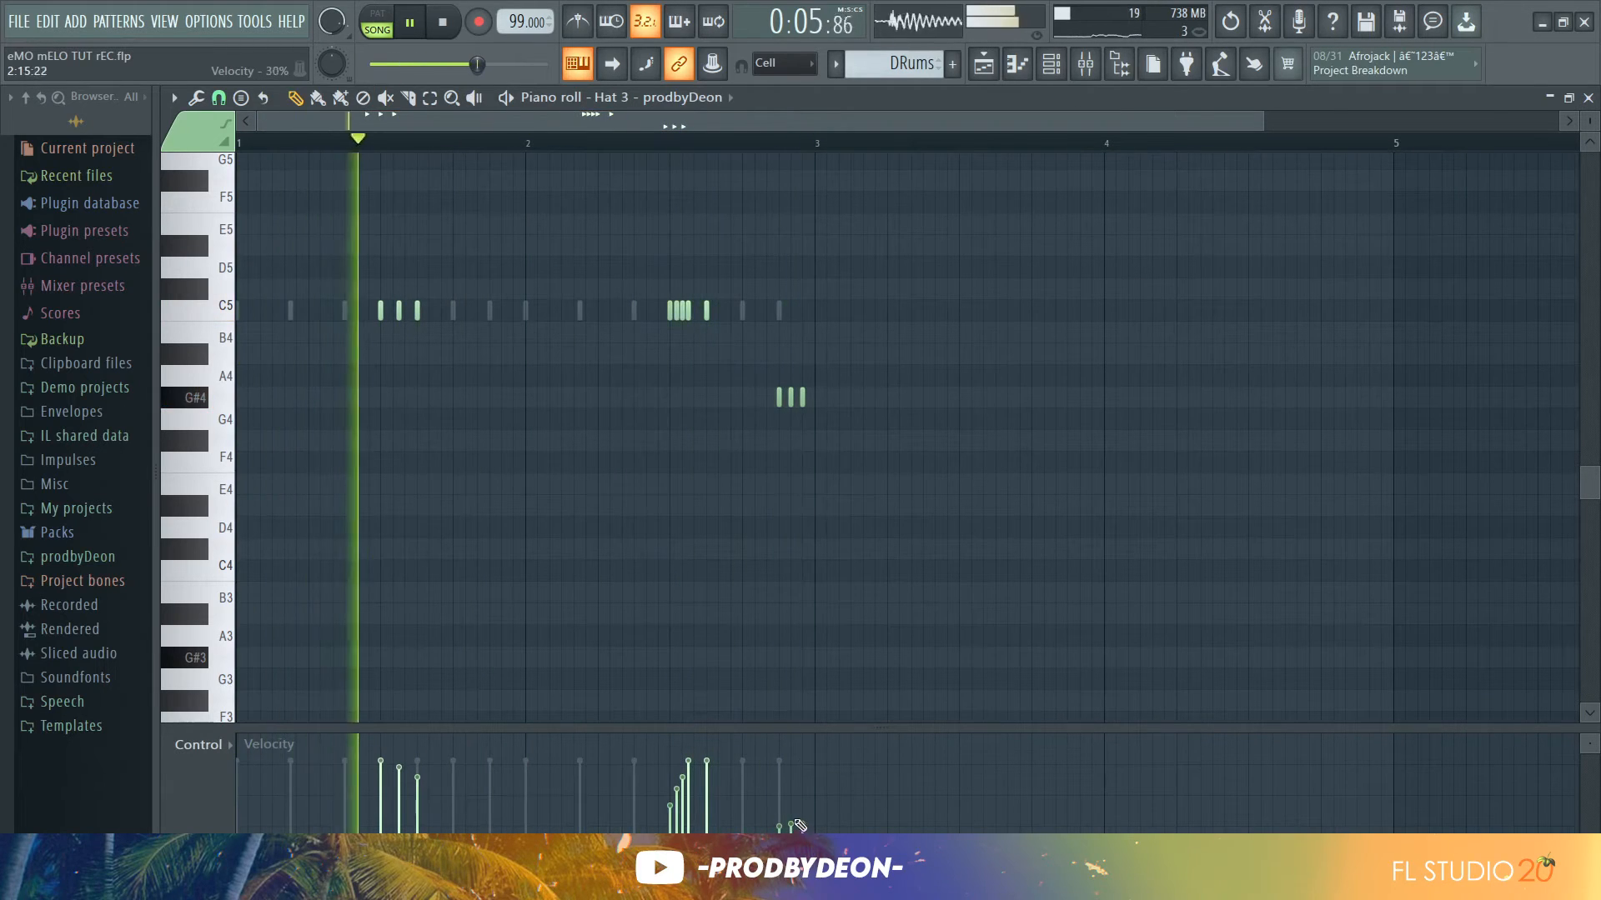
pyautogui.moveTo(799, 825); pyautogui.dragTo(807, 812)
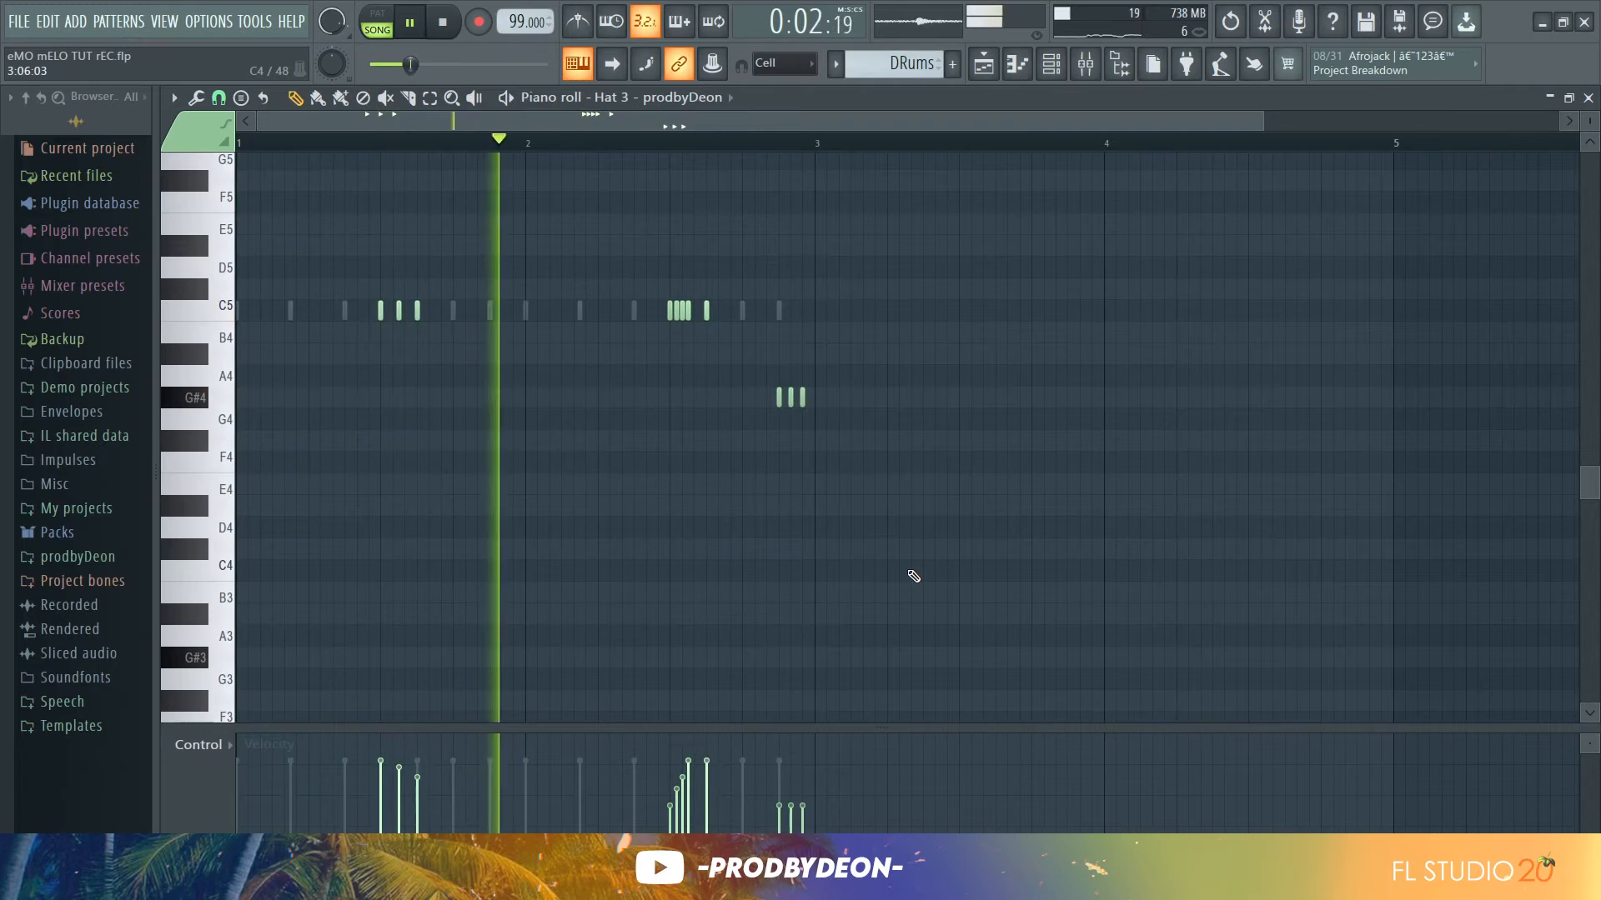
pyautogui.press('space')
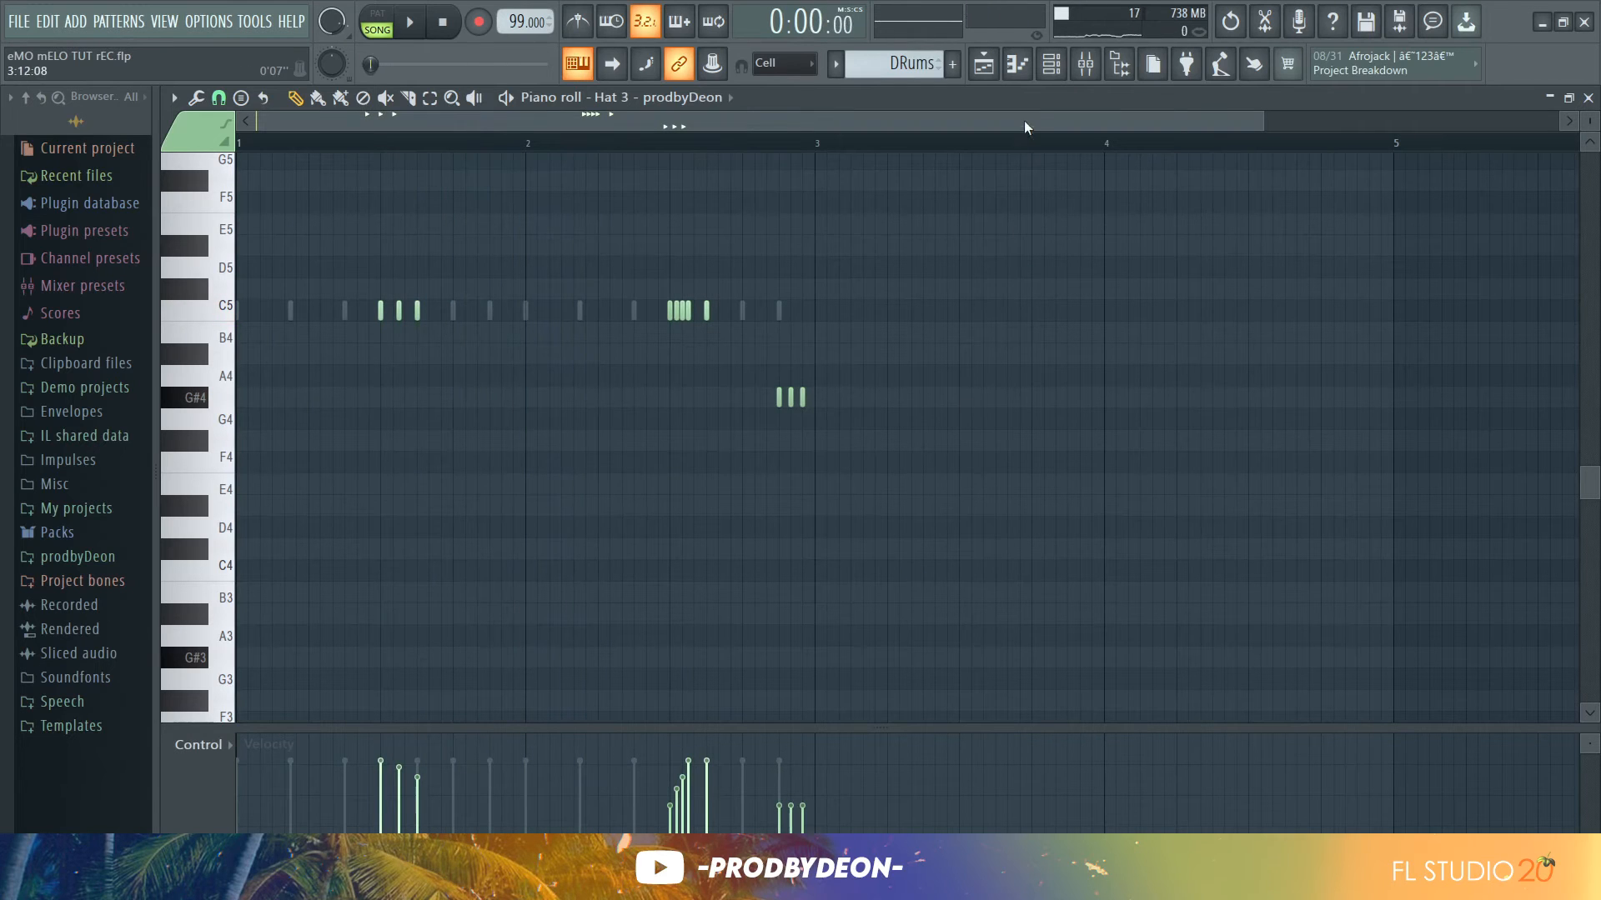
# Program Heavy sample hits in the channel rack at steps 1, about 12, 22 and 31
pyautogui.click(1052, 67)
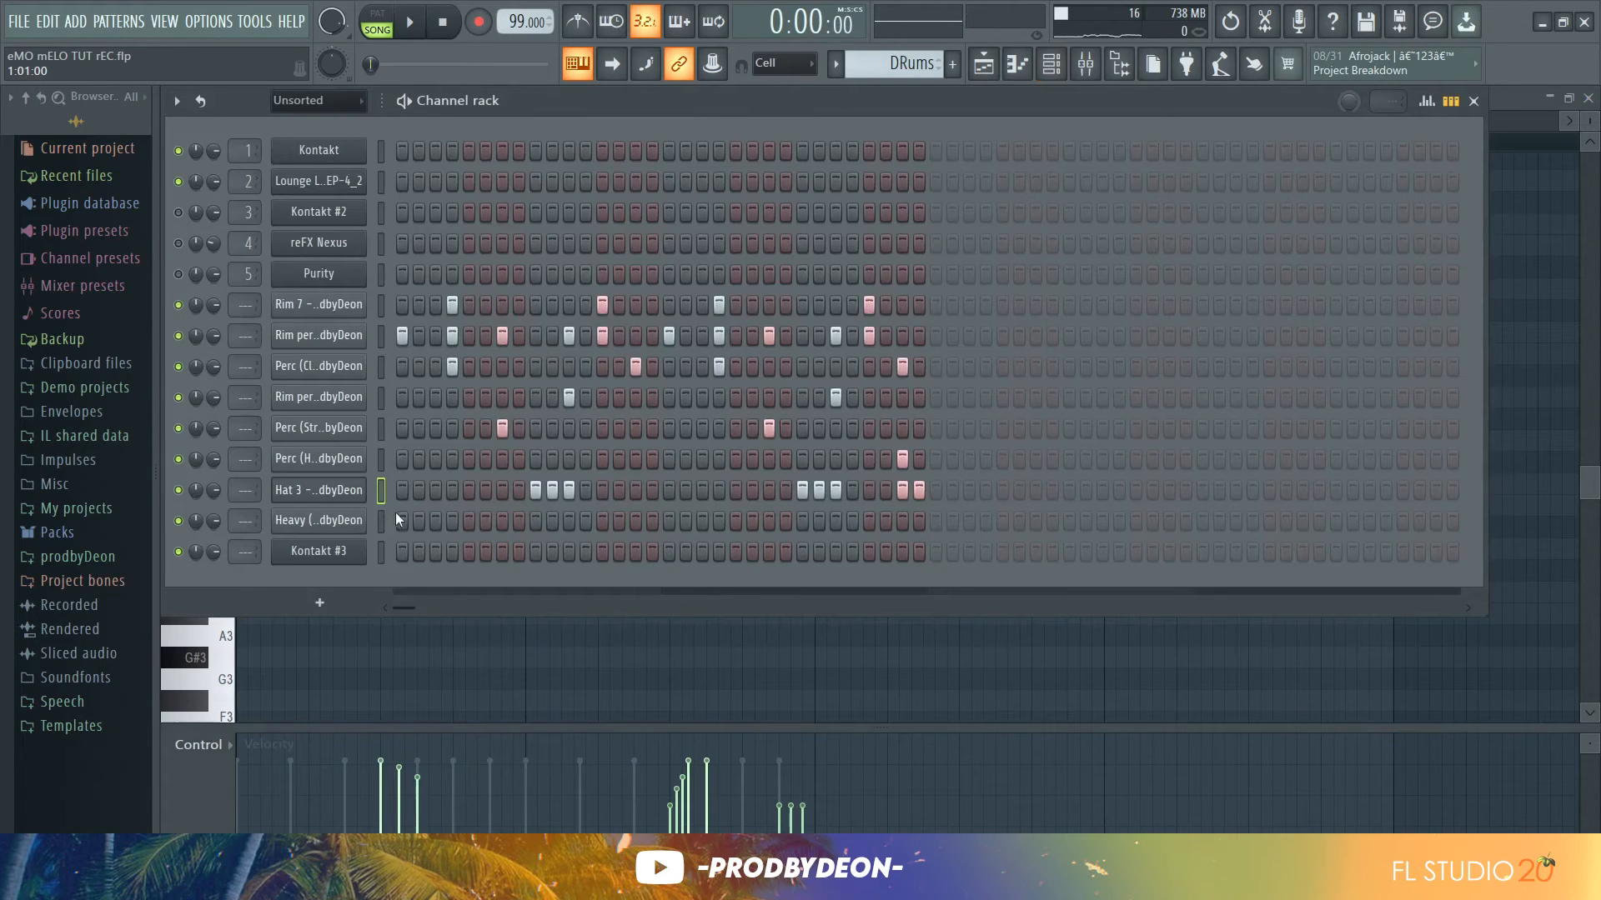
pyautogui.press('space')
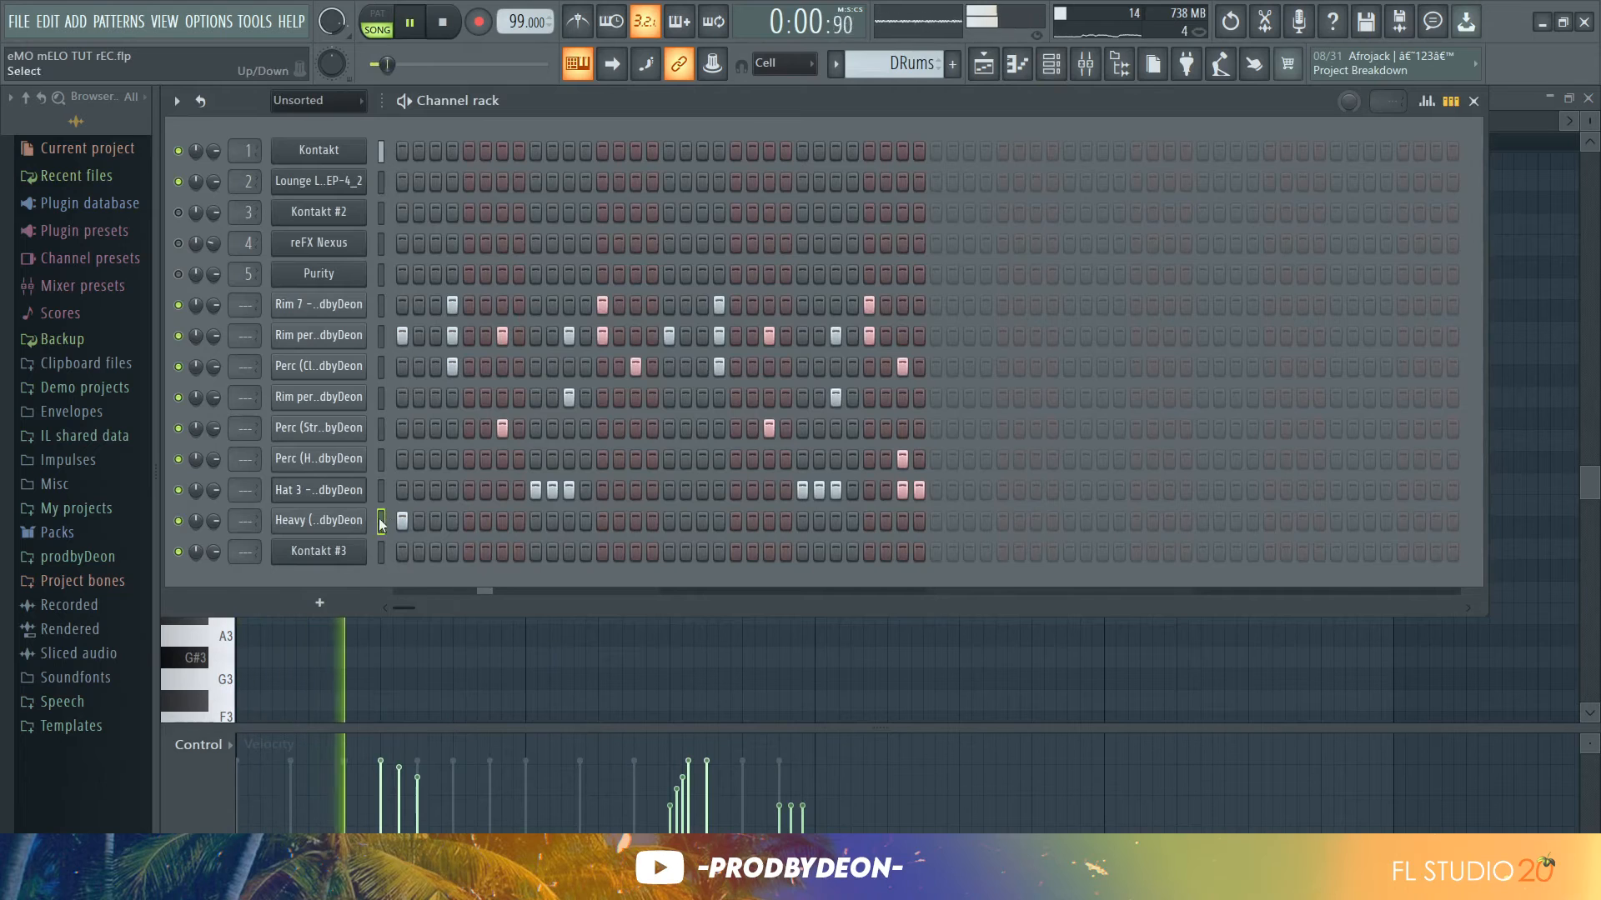
pyautogui.click(668, 521)
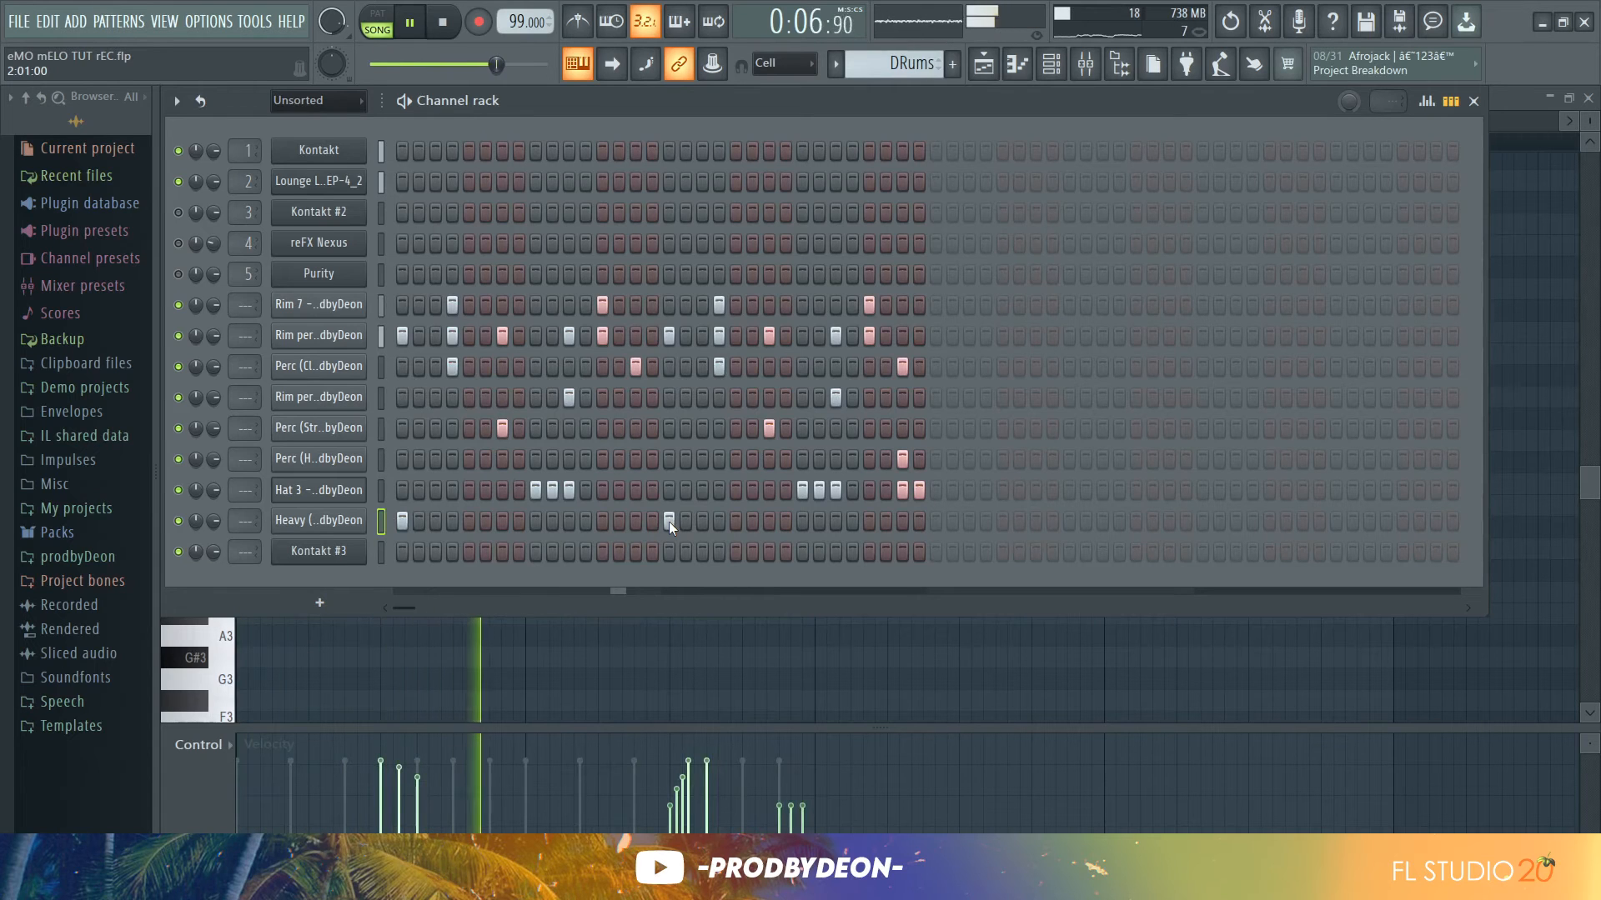
pyautogui.click(587, 519)
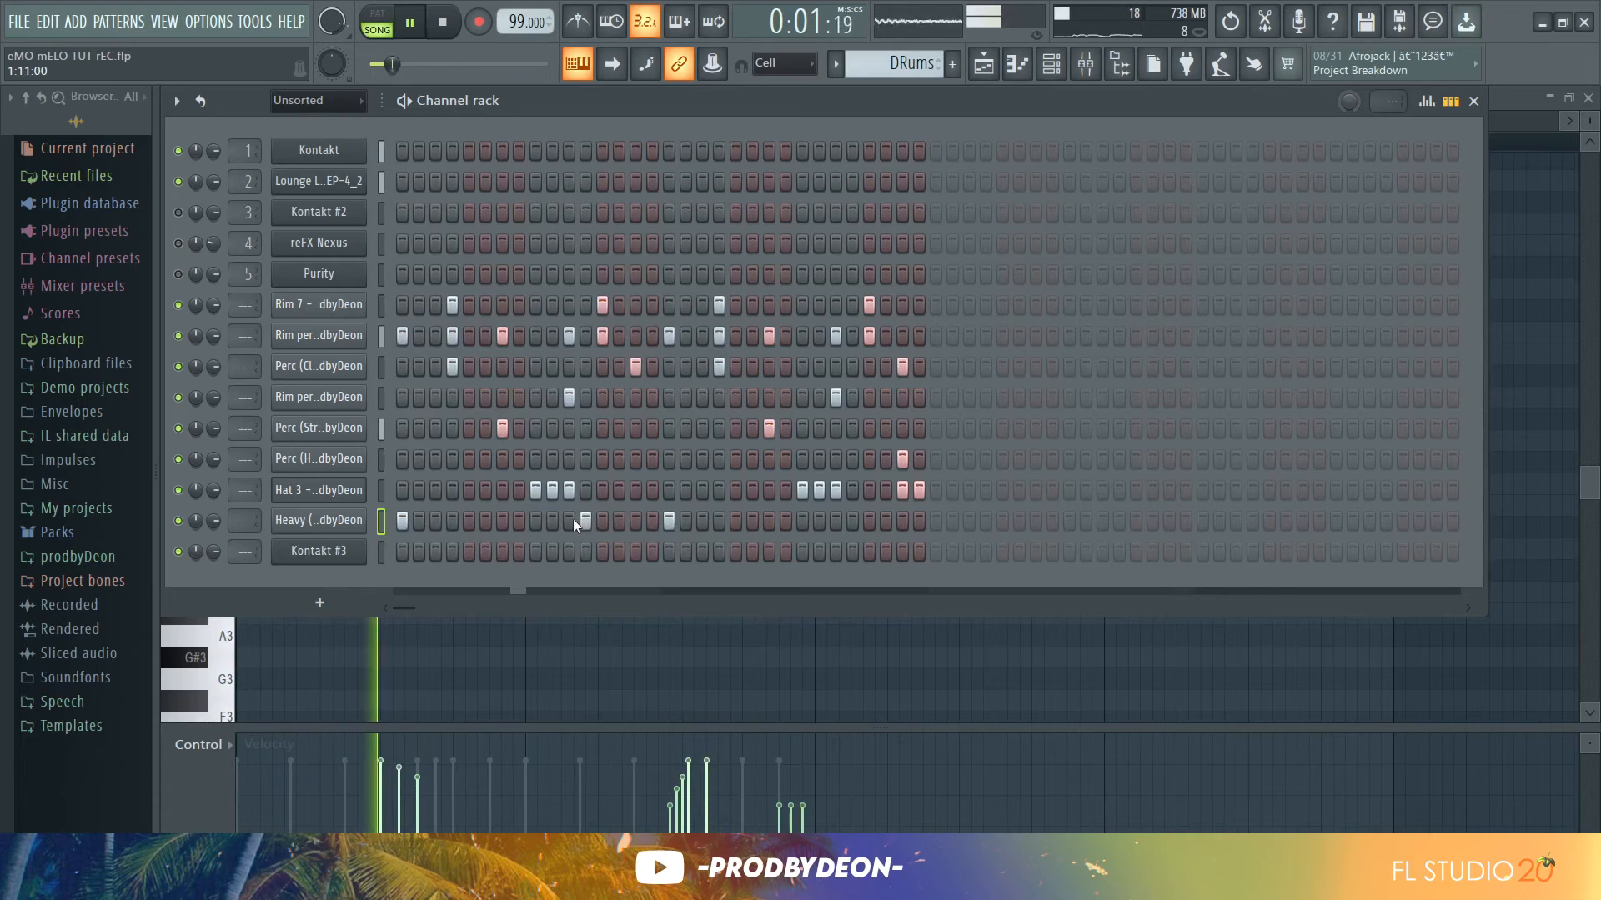
pyautogui.click(570, 520)
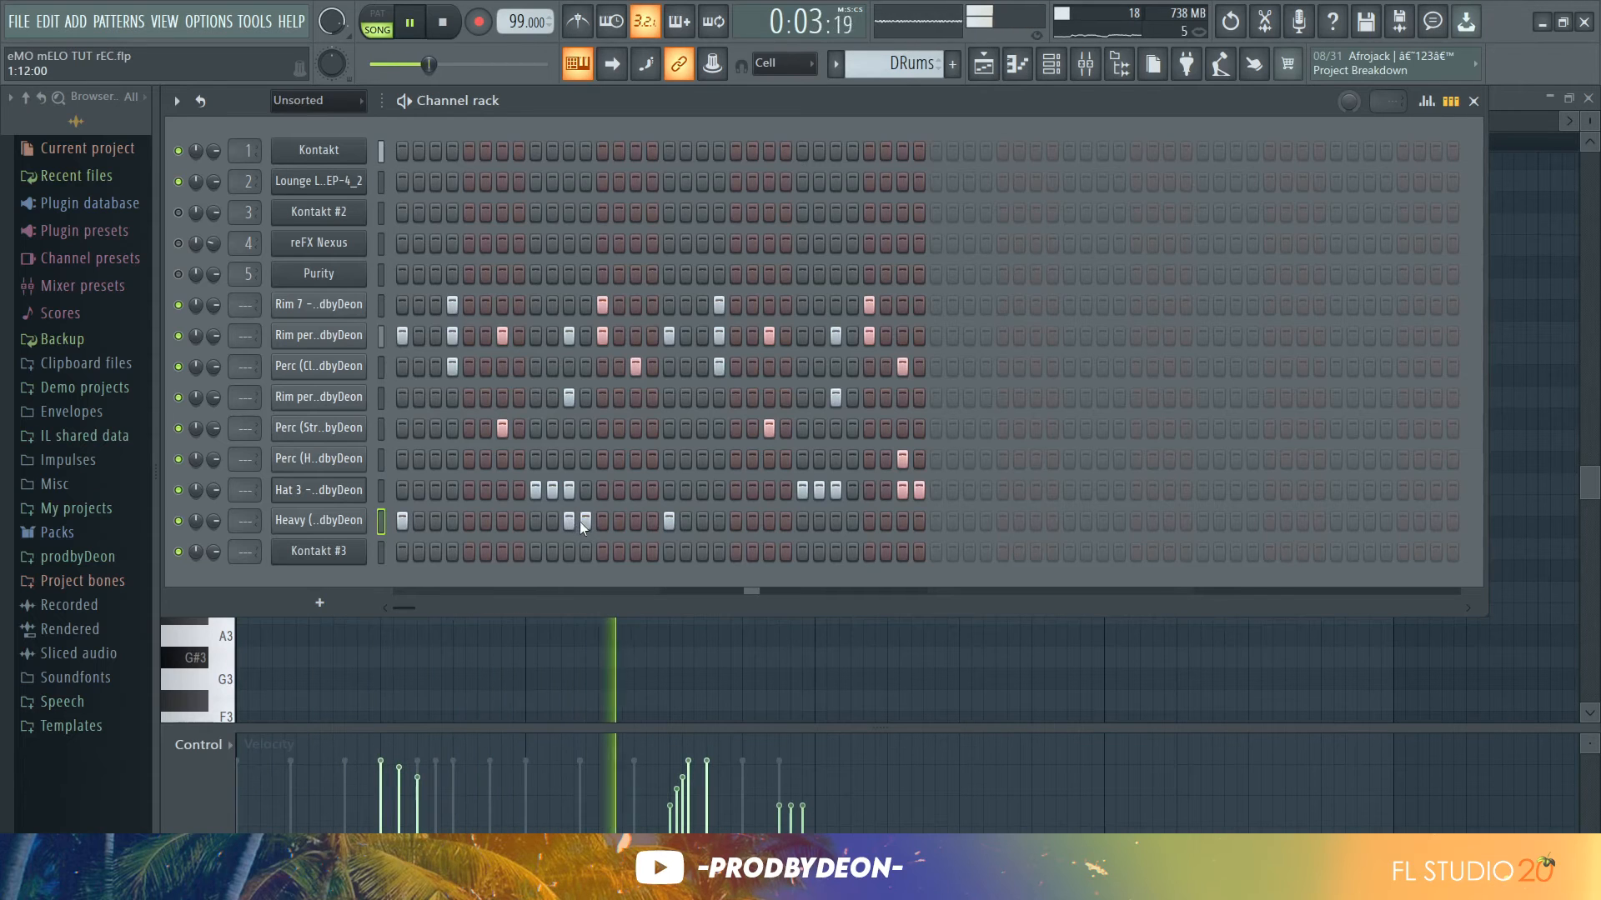
pyautogui.click(585, 521)
pyautogui.press('space')
pyautogui.press('space')
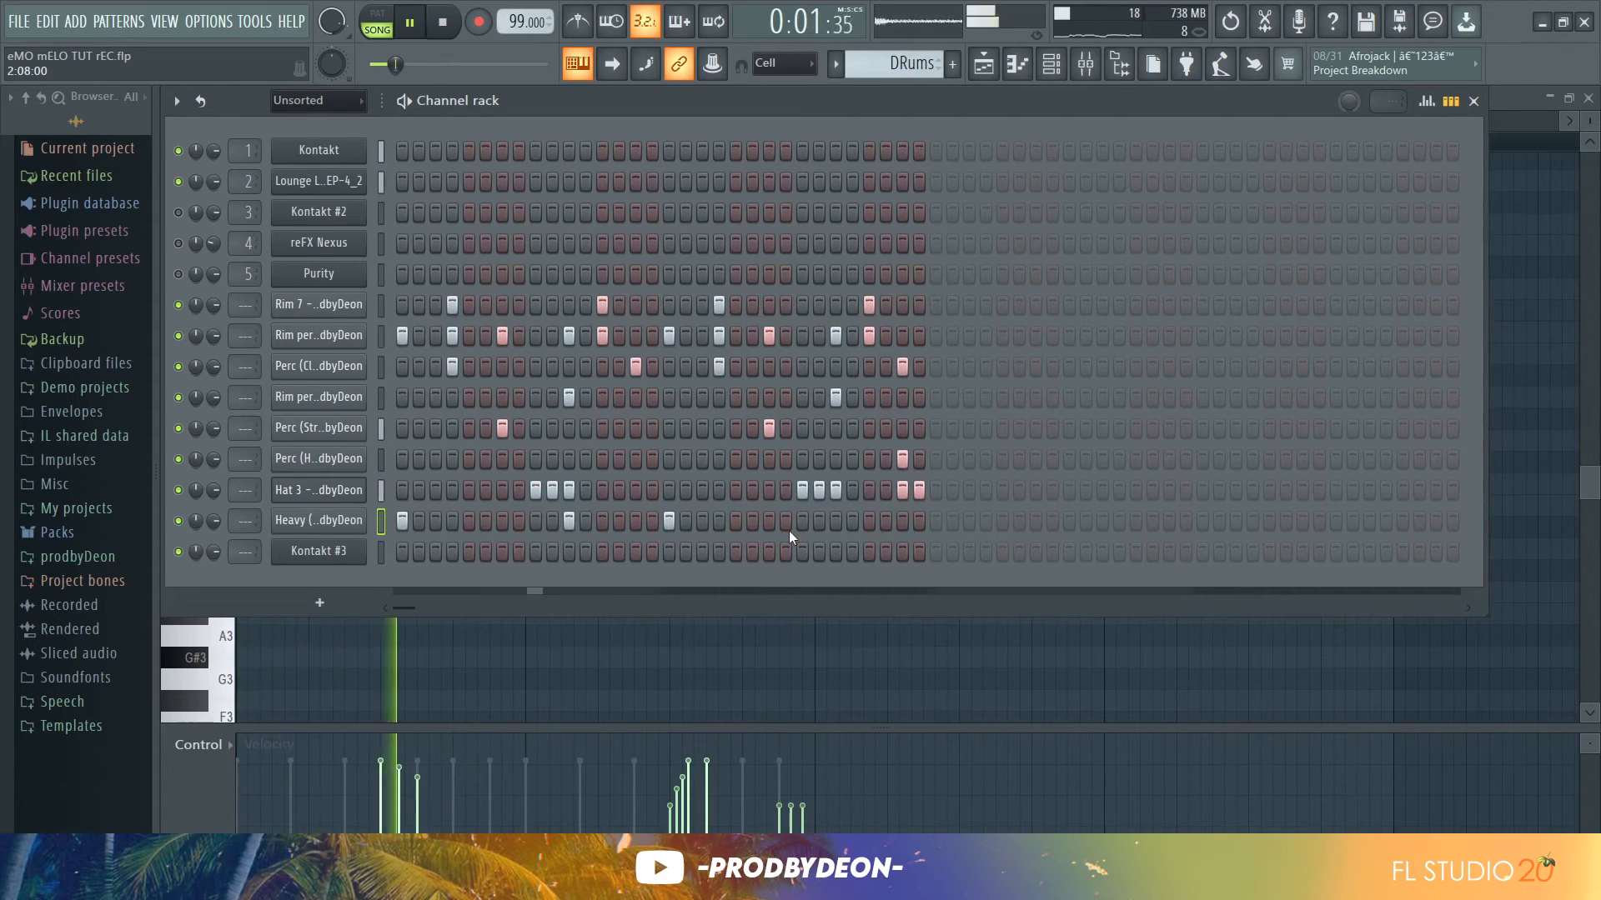
pyautogui.click(720, 522)
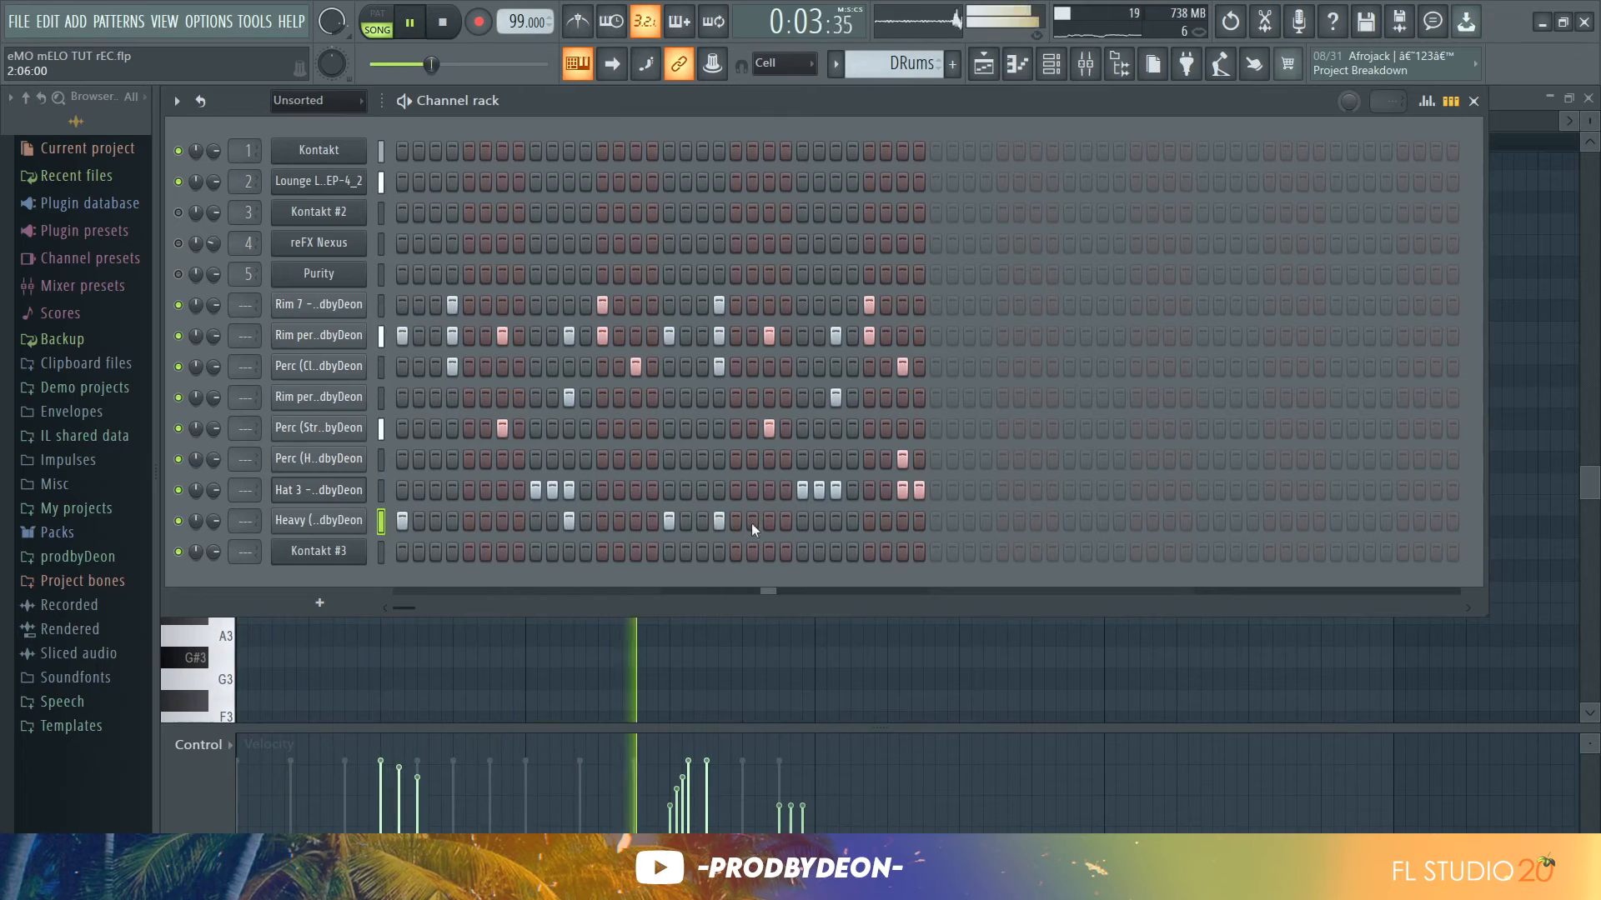
pyautogui.click(903, 521)
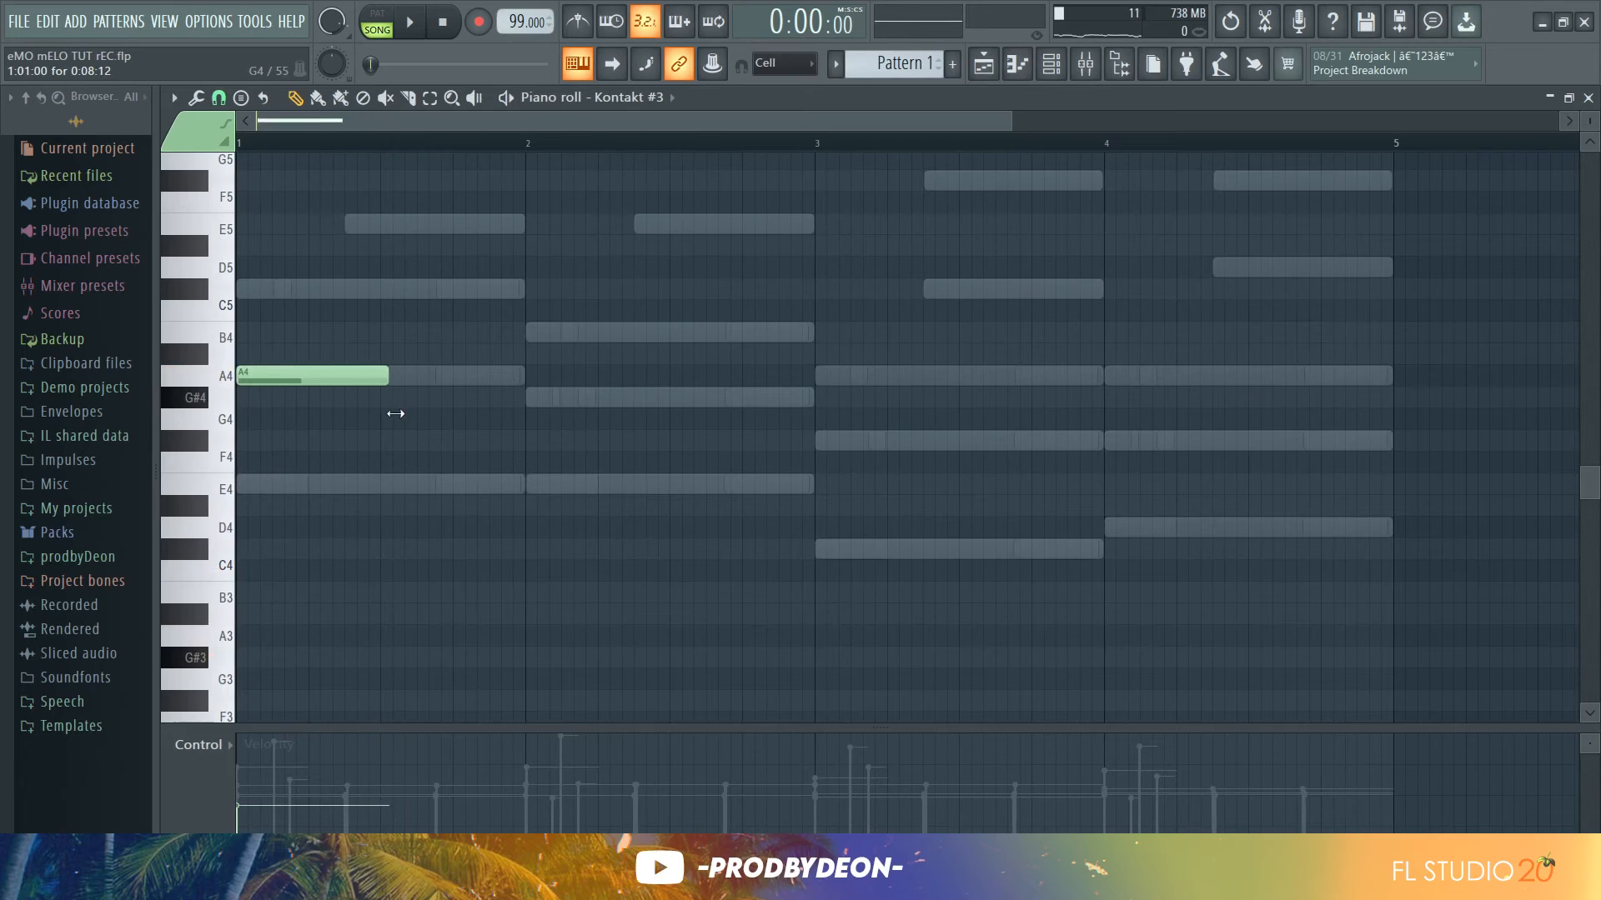
# Lengthen the A4 note at the start of the Kontakt #3 piano roll and lower its velocity
pyautogui.moveTo(353, 418); pyautogui.dragTo(388, 423)
pyautogui.moveTo(321, 756); pyautogui.dragTo(284, 733)
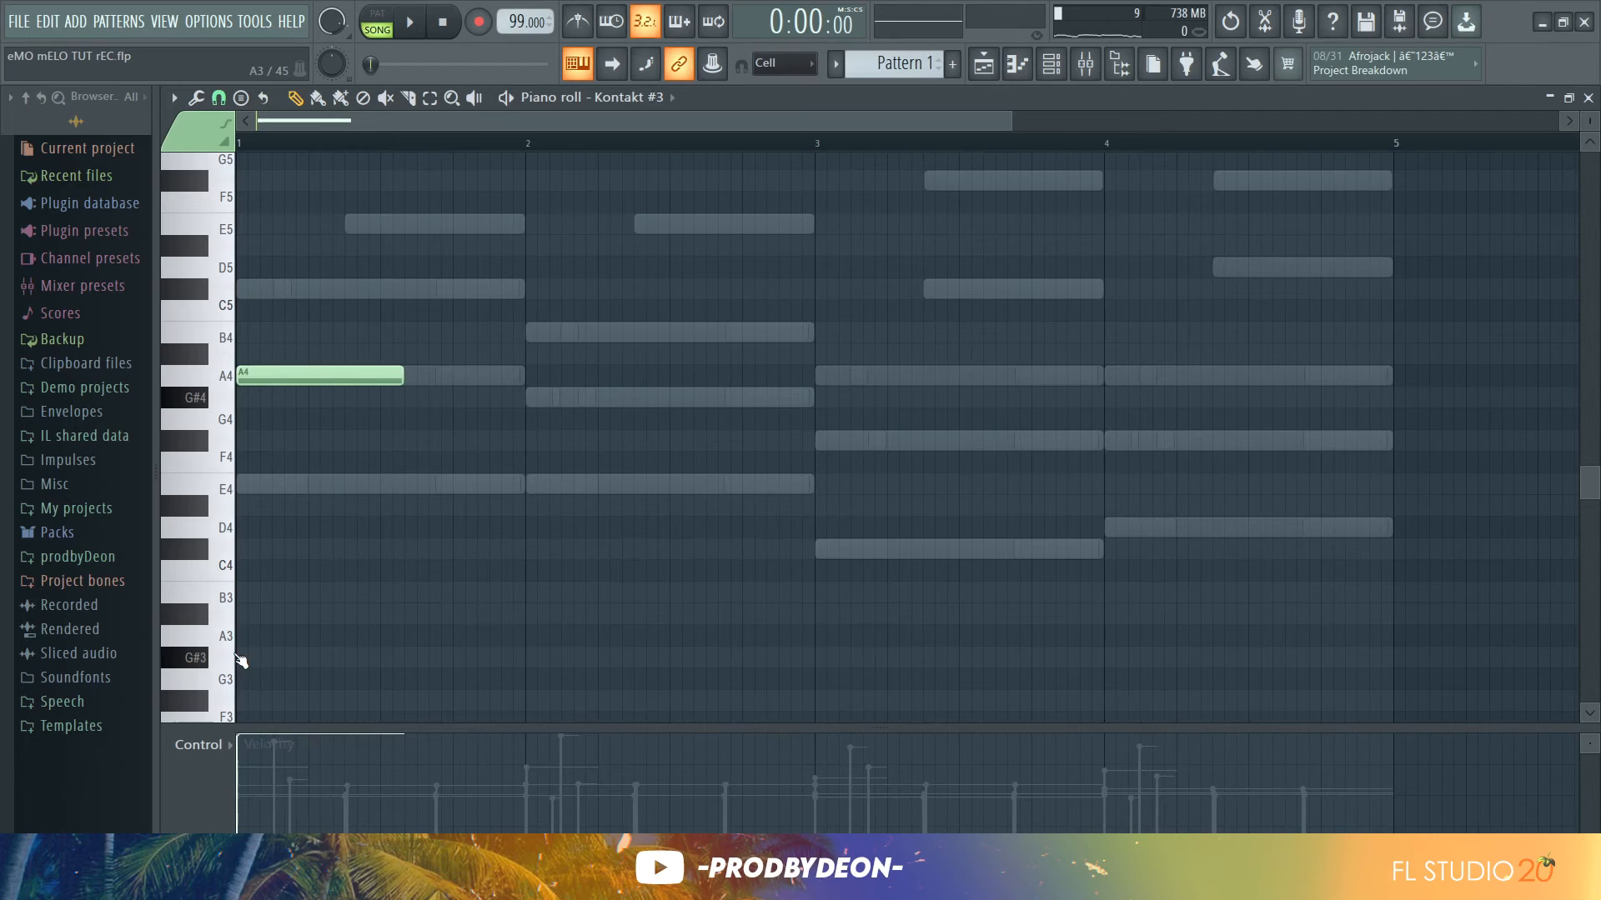
pyautogui.press('space')
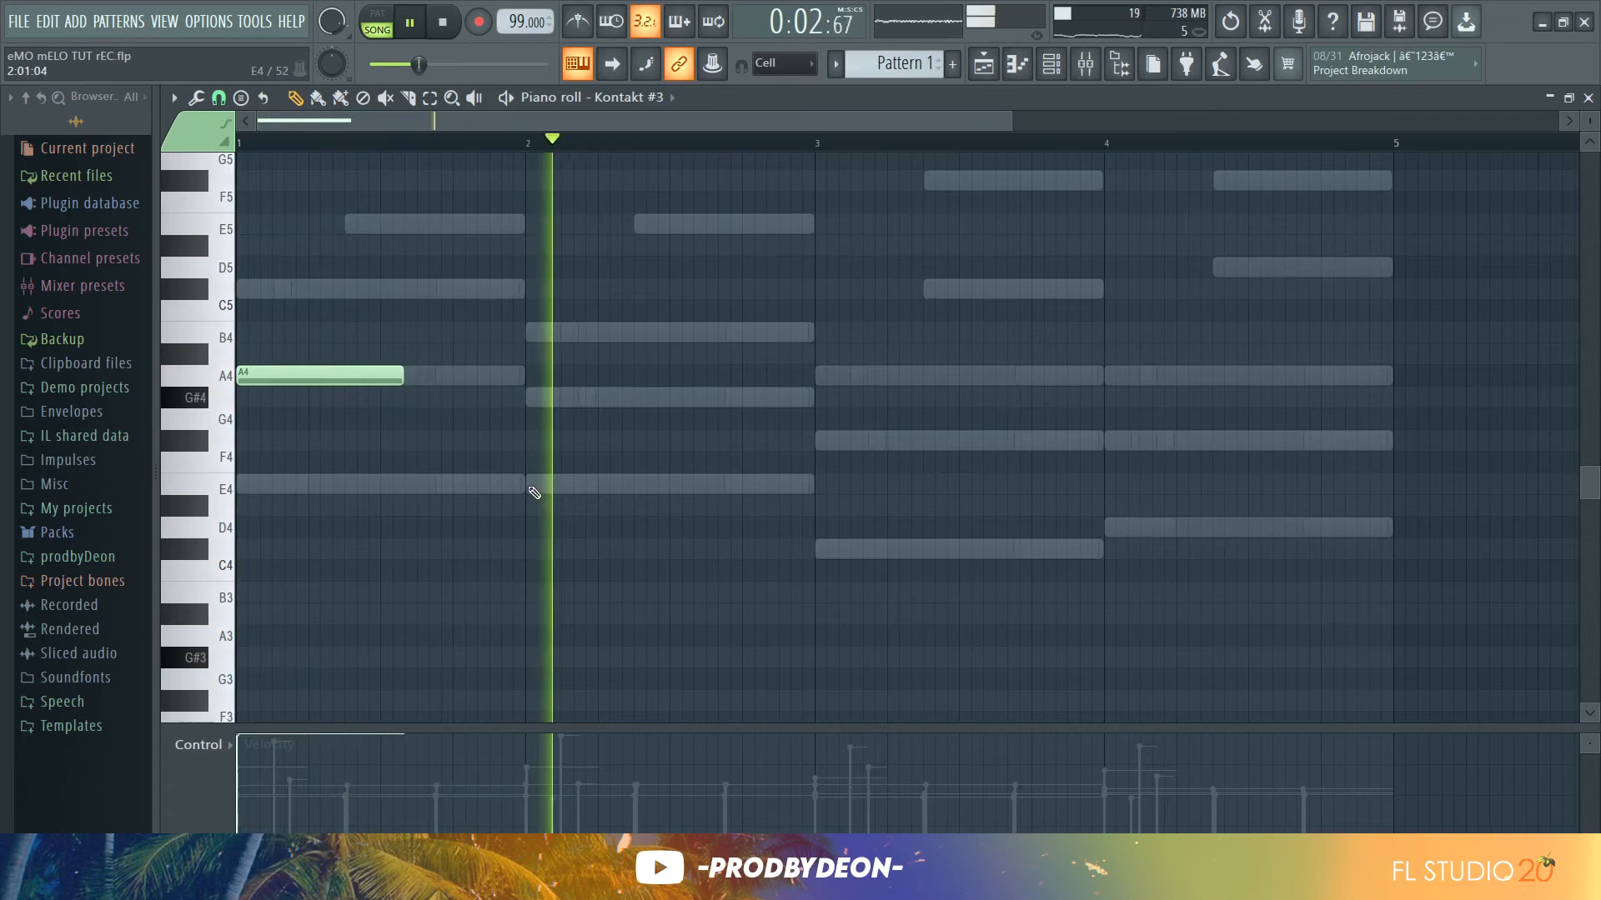
# Shape the opening melody with two short A4 notes in bar 1 and an E4 note starting bar 2
pyautogui.click(527, 397)
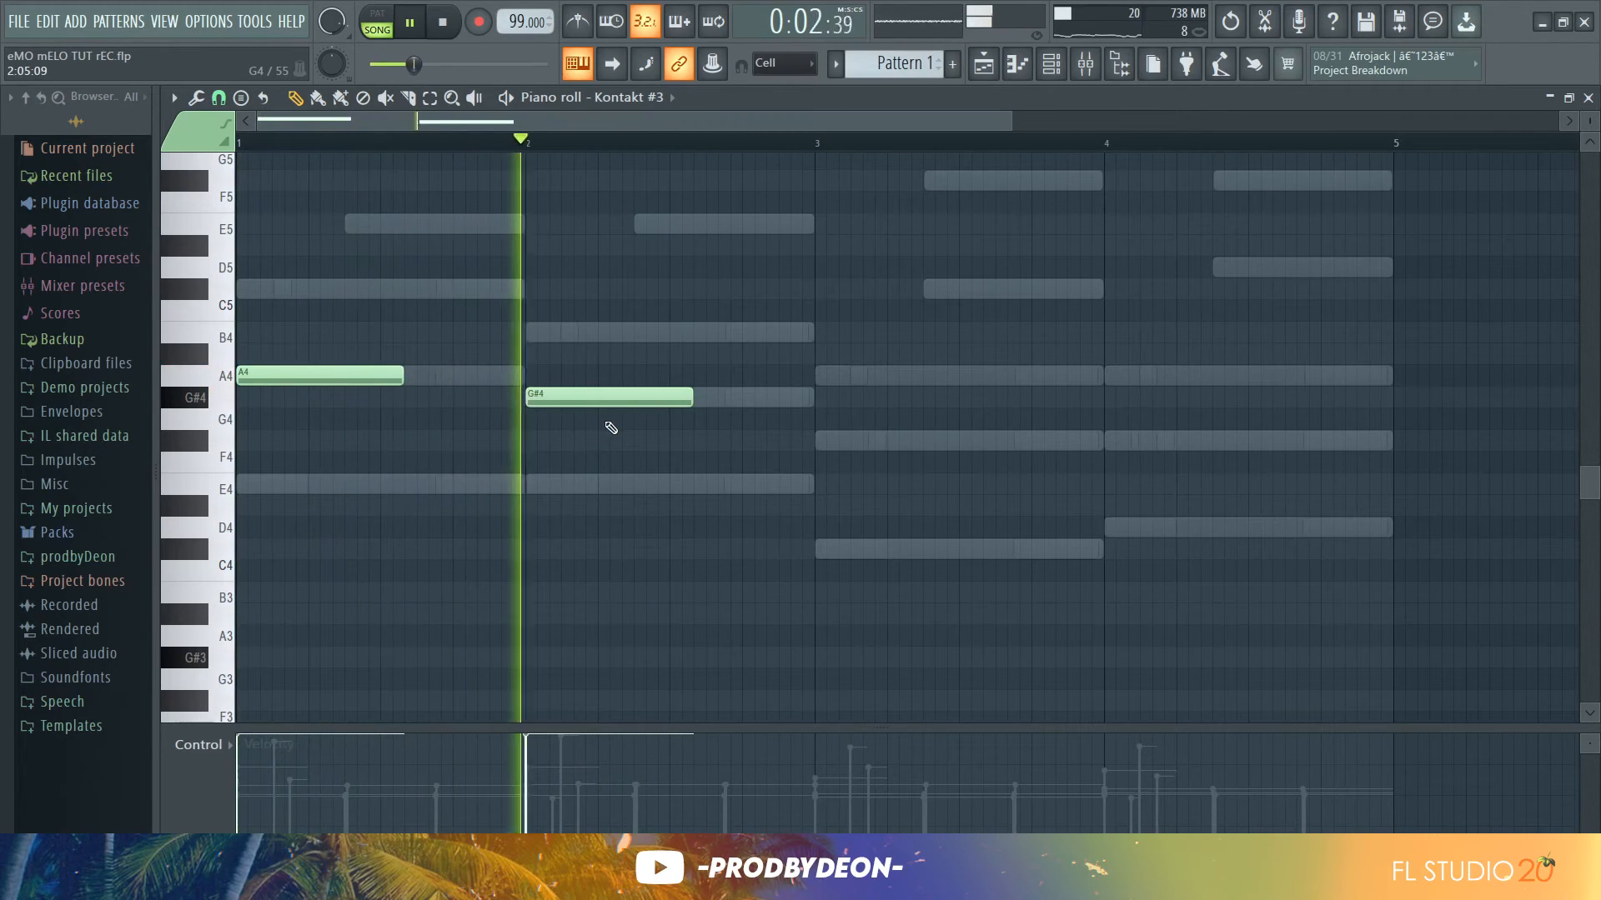
pyautogui.press('space')
pyautogui.moveTo(613, 450); pyautogui.dragTo(308, 302)
pyautogui.moveTo(403, 389); pyautogui.dragTo(338, 391)
pyautogui.click(457, 375)
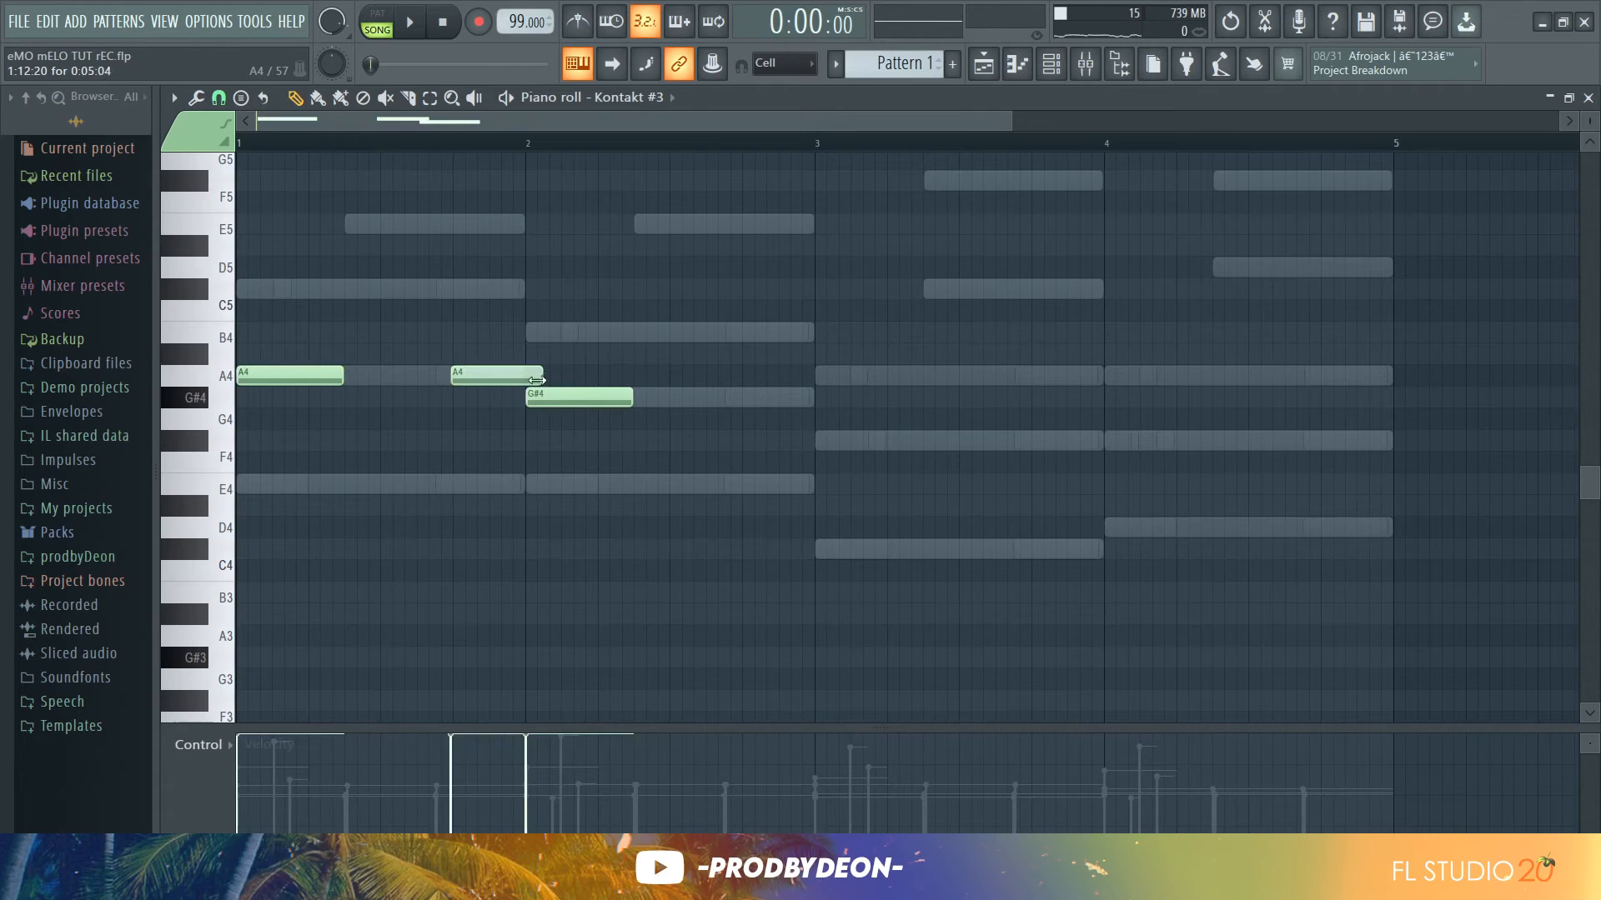
pyautogui.press('space')
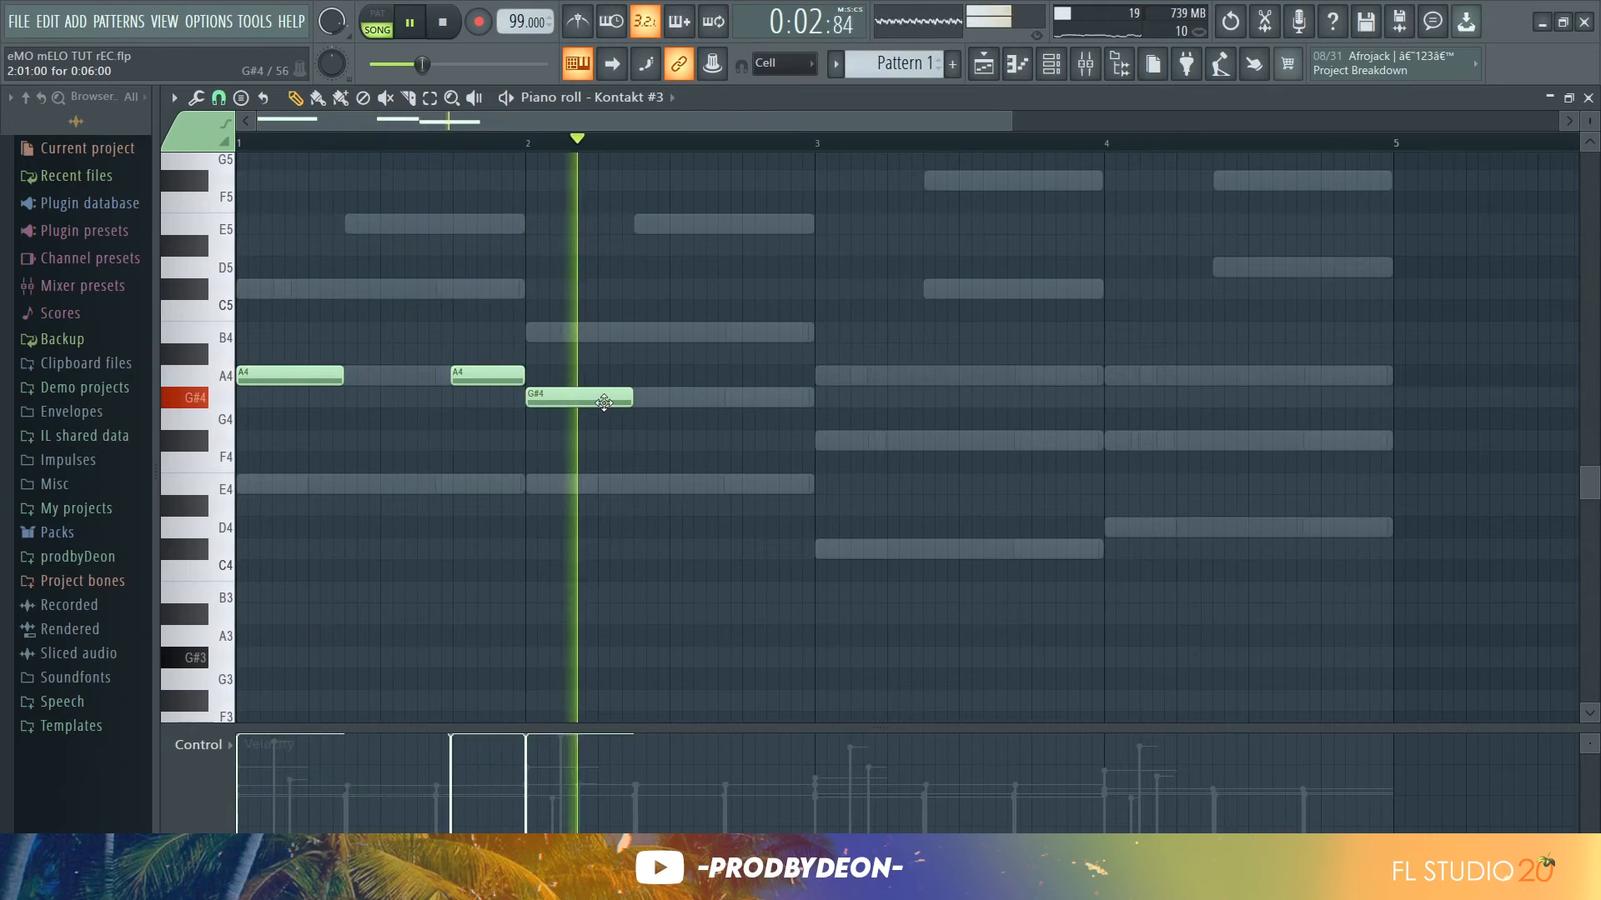
pyautogui.moveTo(593, 403); pyautogui.dragTo(593, 482)
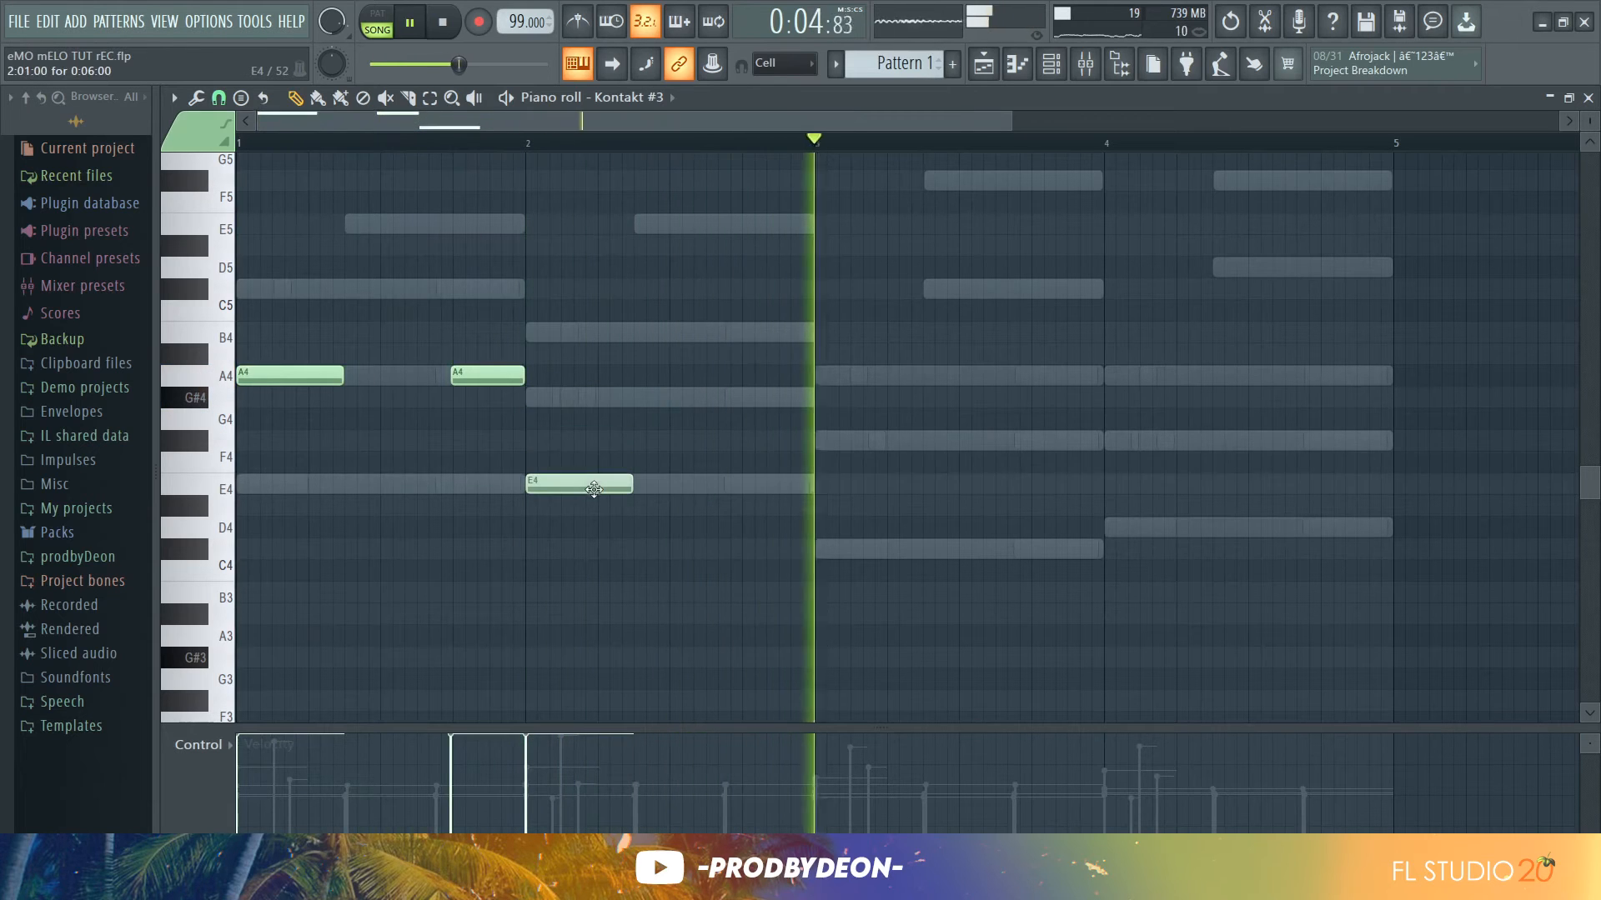
pyautogui.press('space')
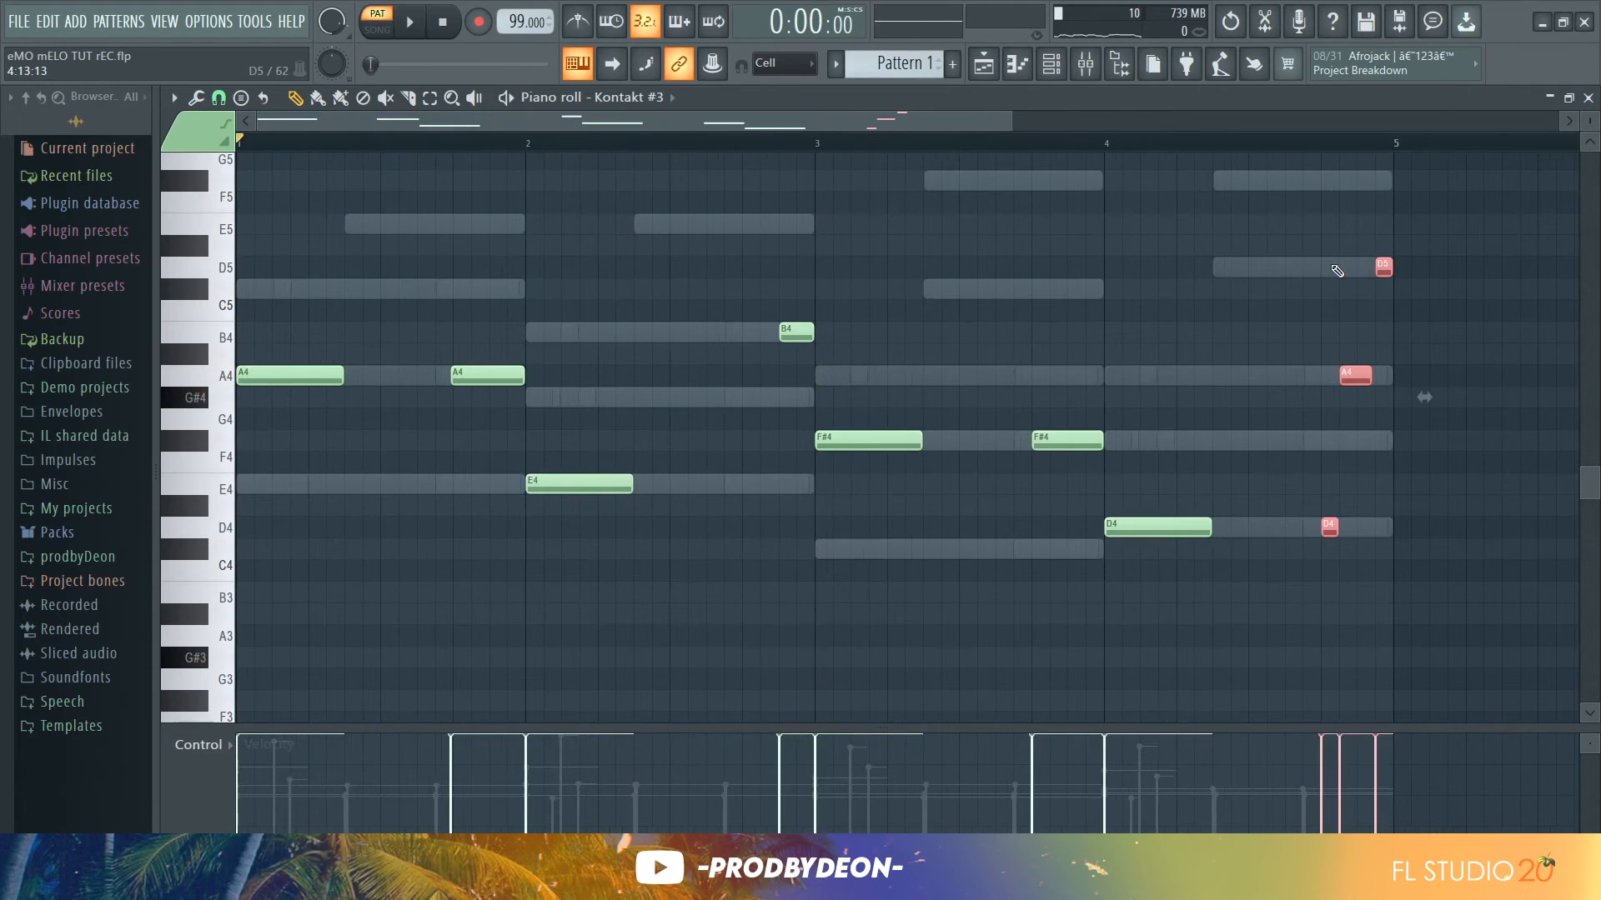
# Quantize the Kontakt #3 melody notes to the grid and play them back
pyautogui.hotkey('alt', 'q')
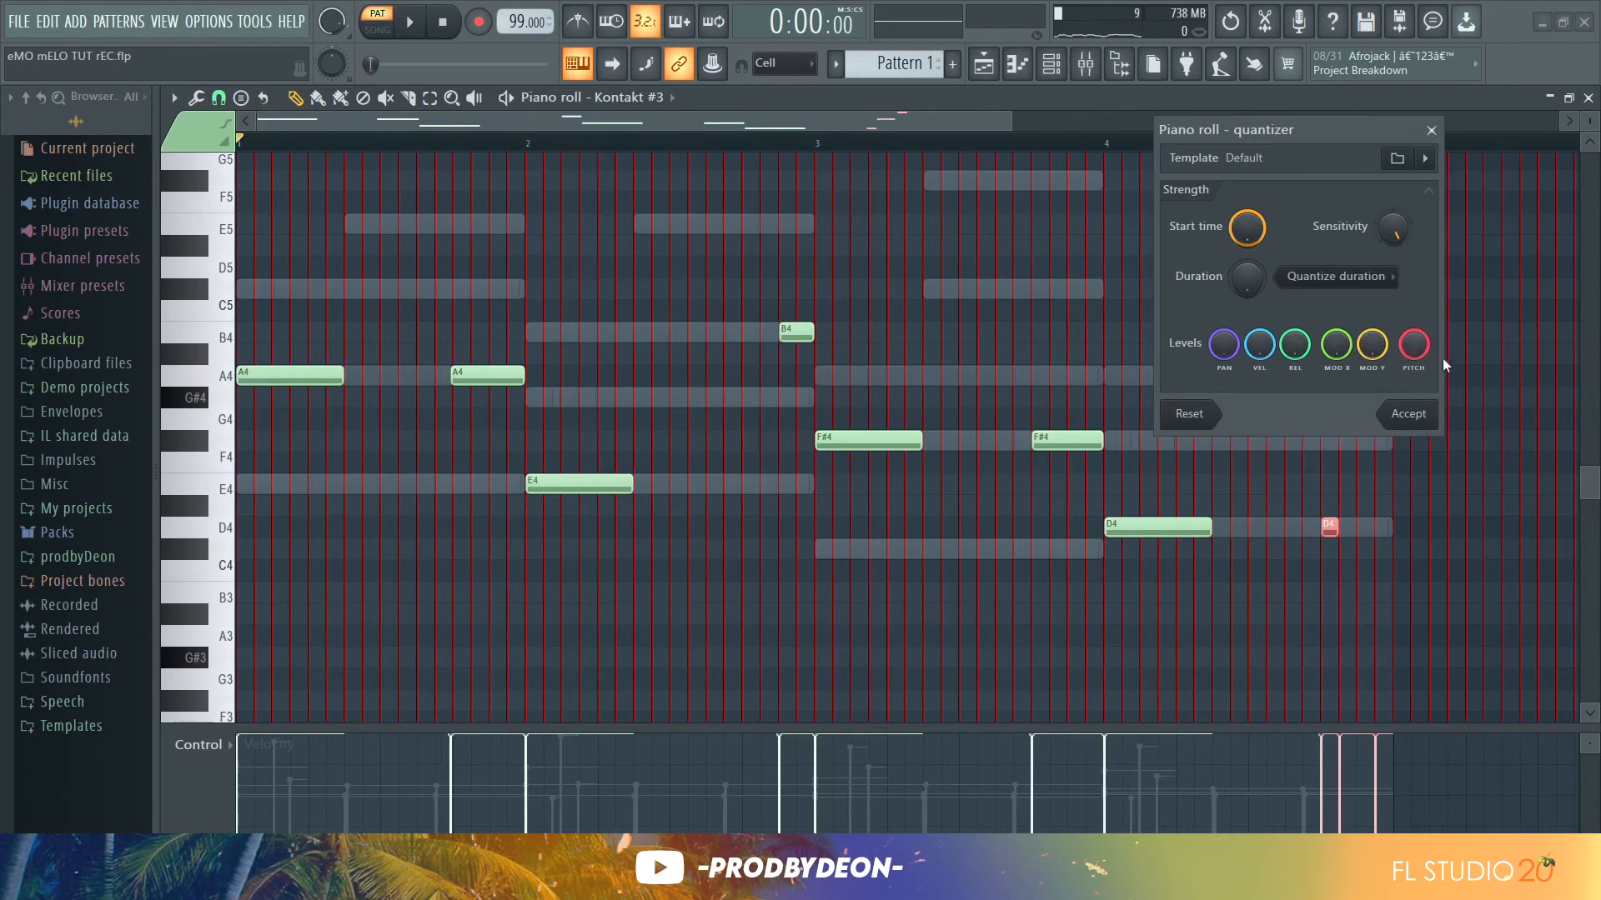
pyautogui.click(1408, 413)
pyautogui.press('space')
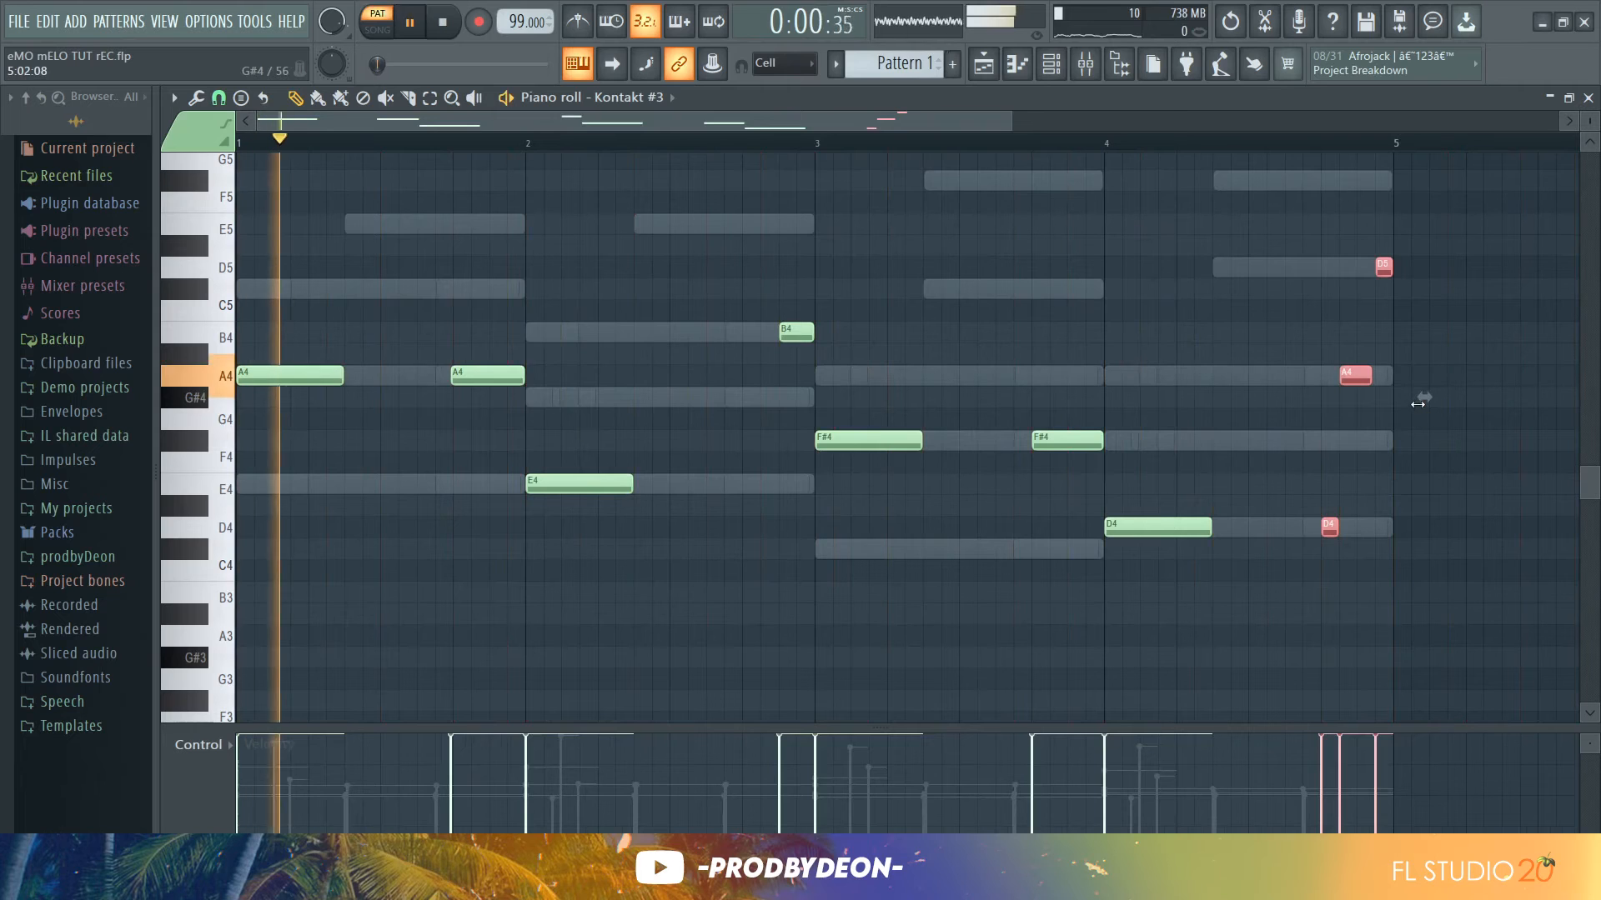
pyautogui.click(1422, 461)
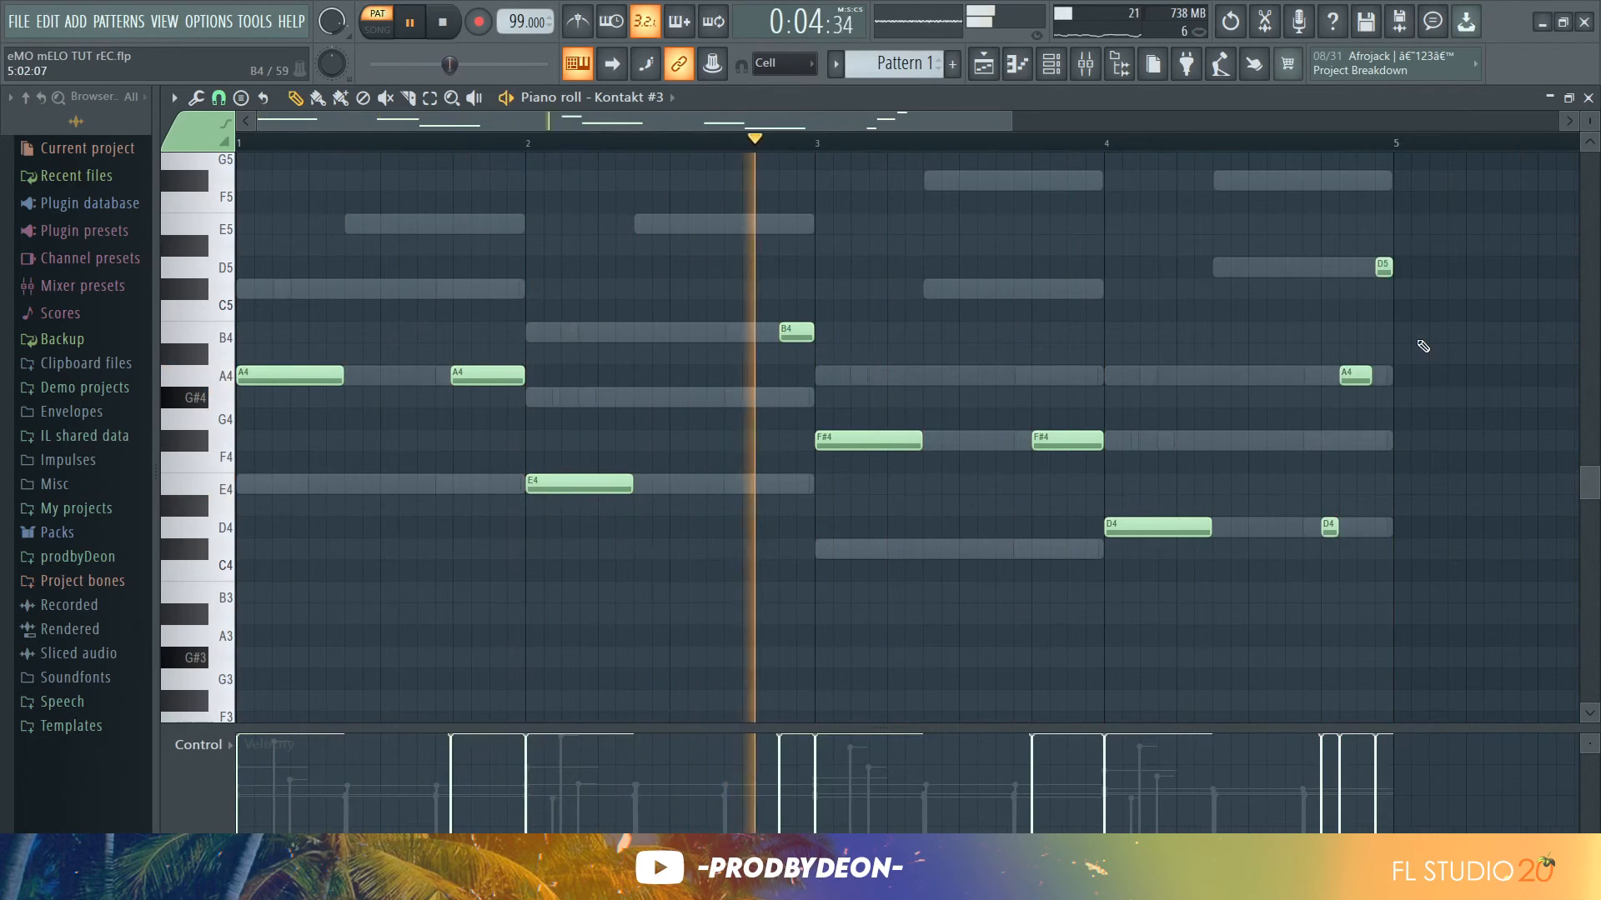
# Play back the full arrangement in the playlist
pyautogui.hotkey('ctrl', 'Down')
pyautogui.scroll(-3, 1424, 346)
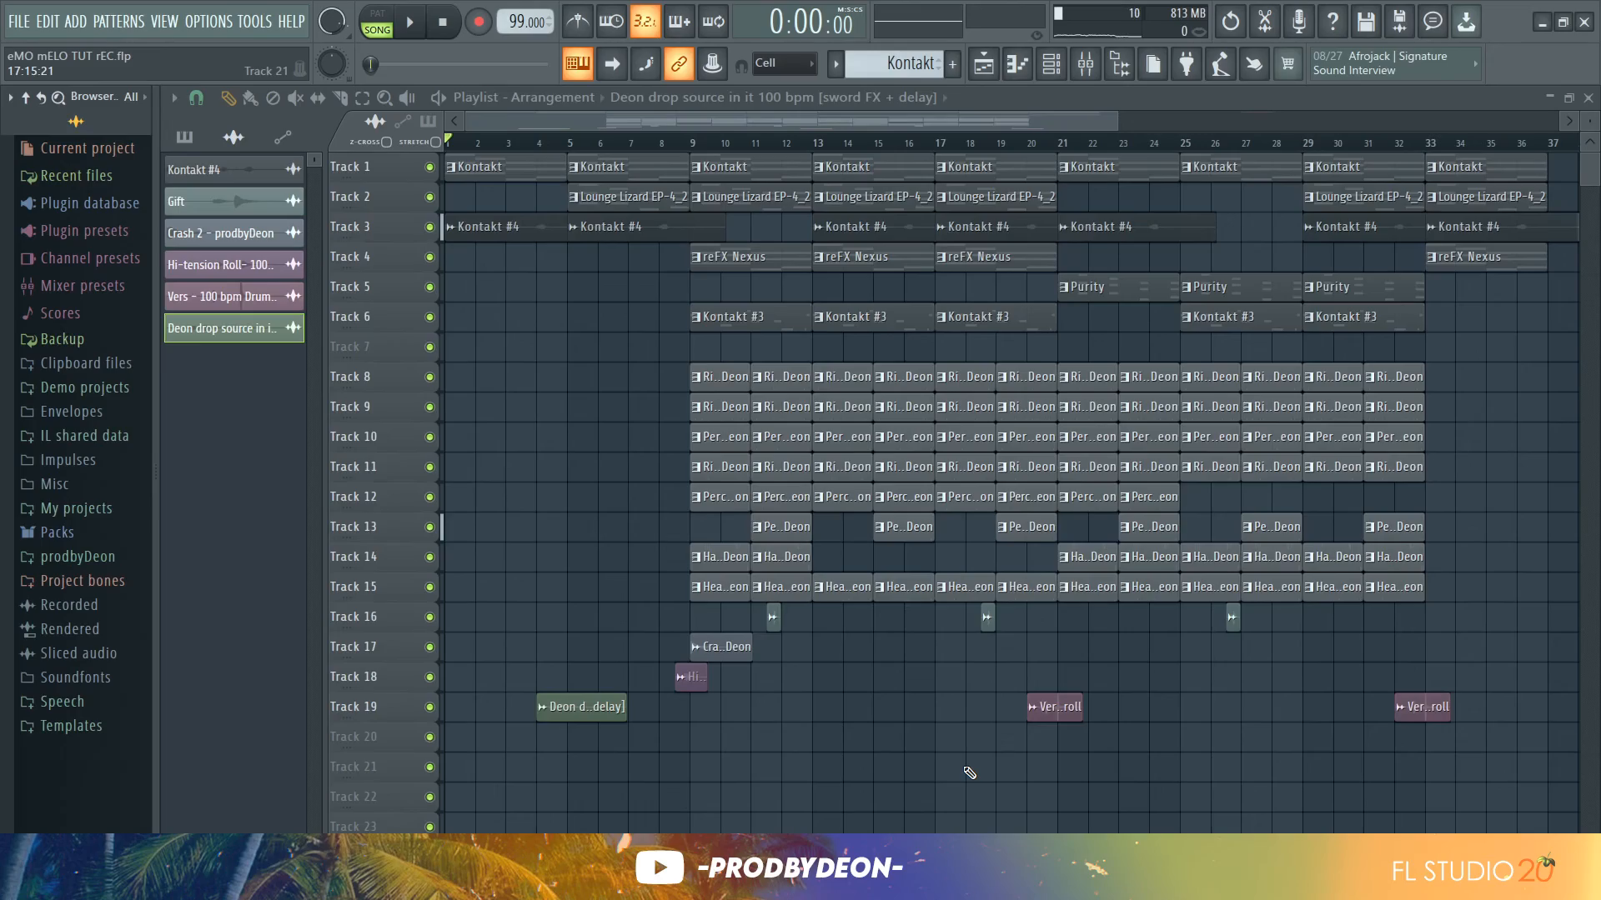
pyautogui.press('space')
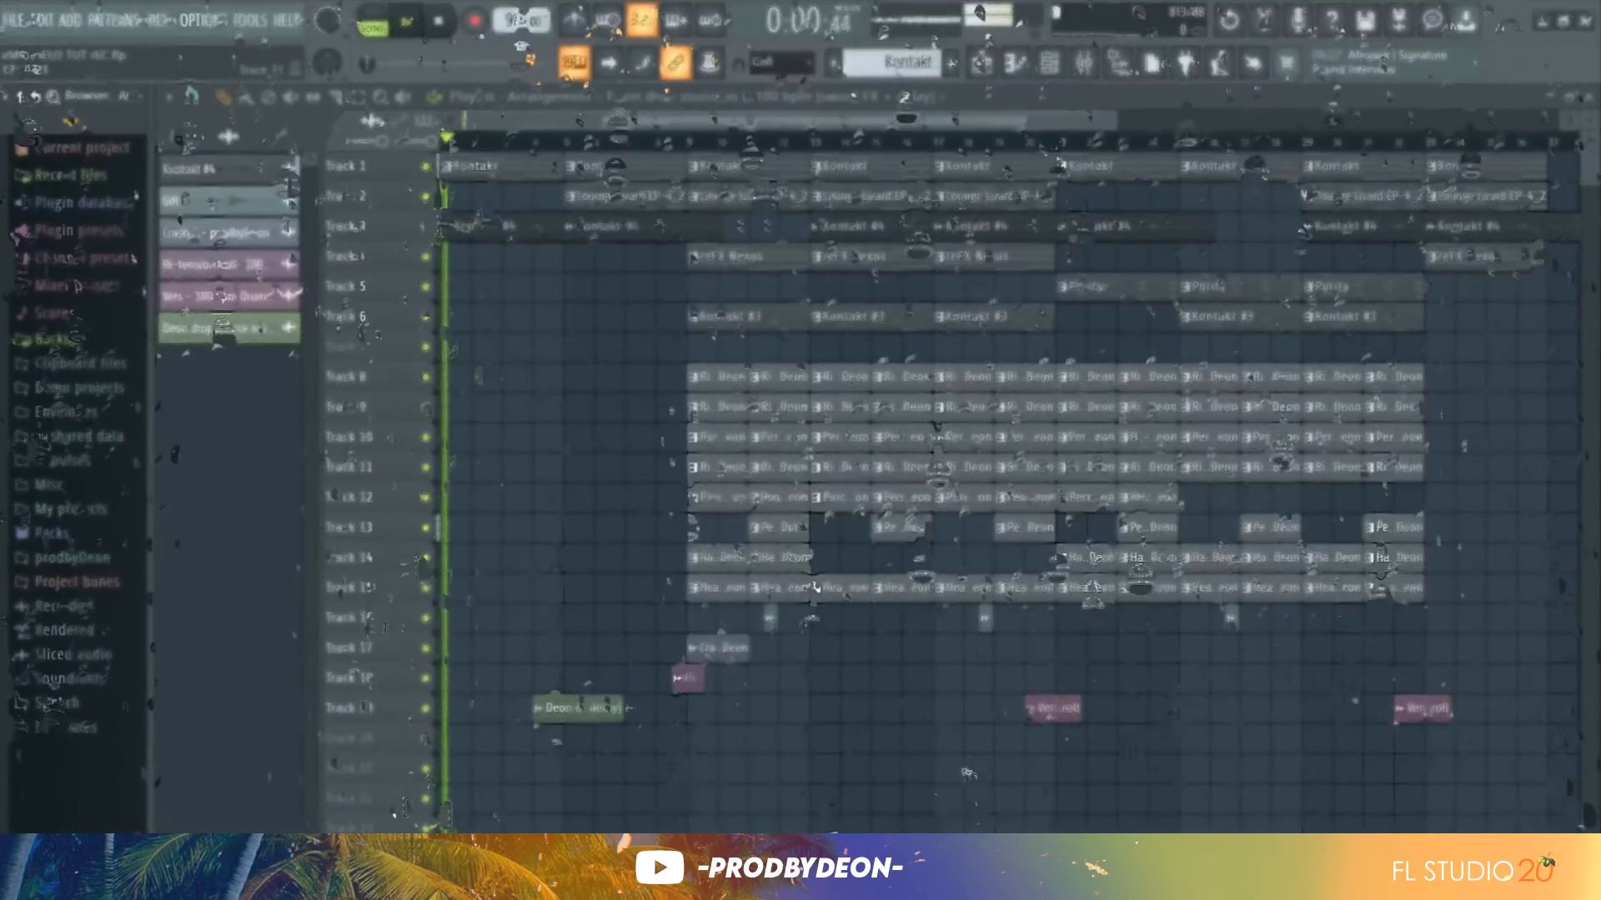